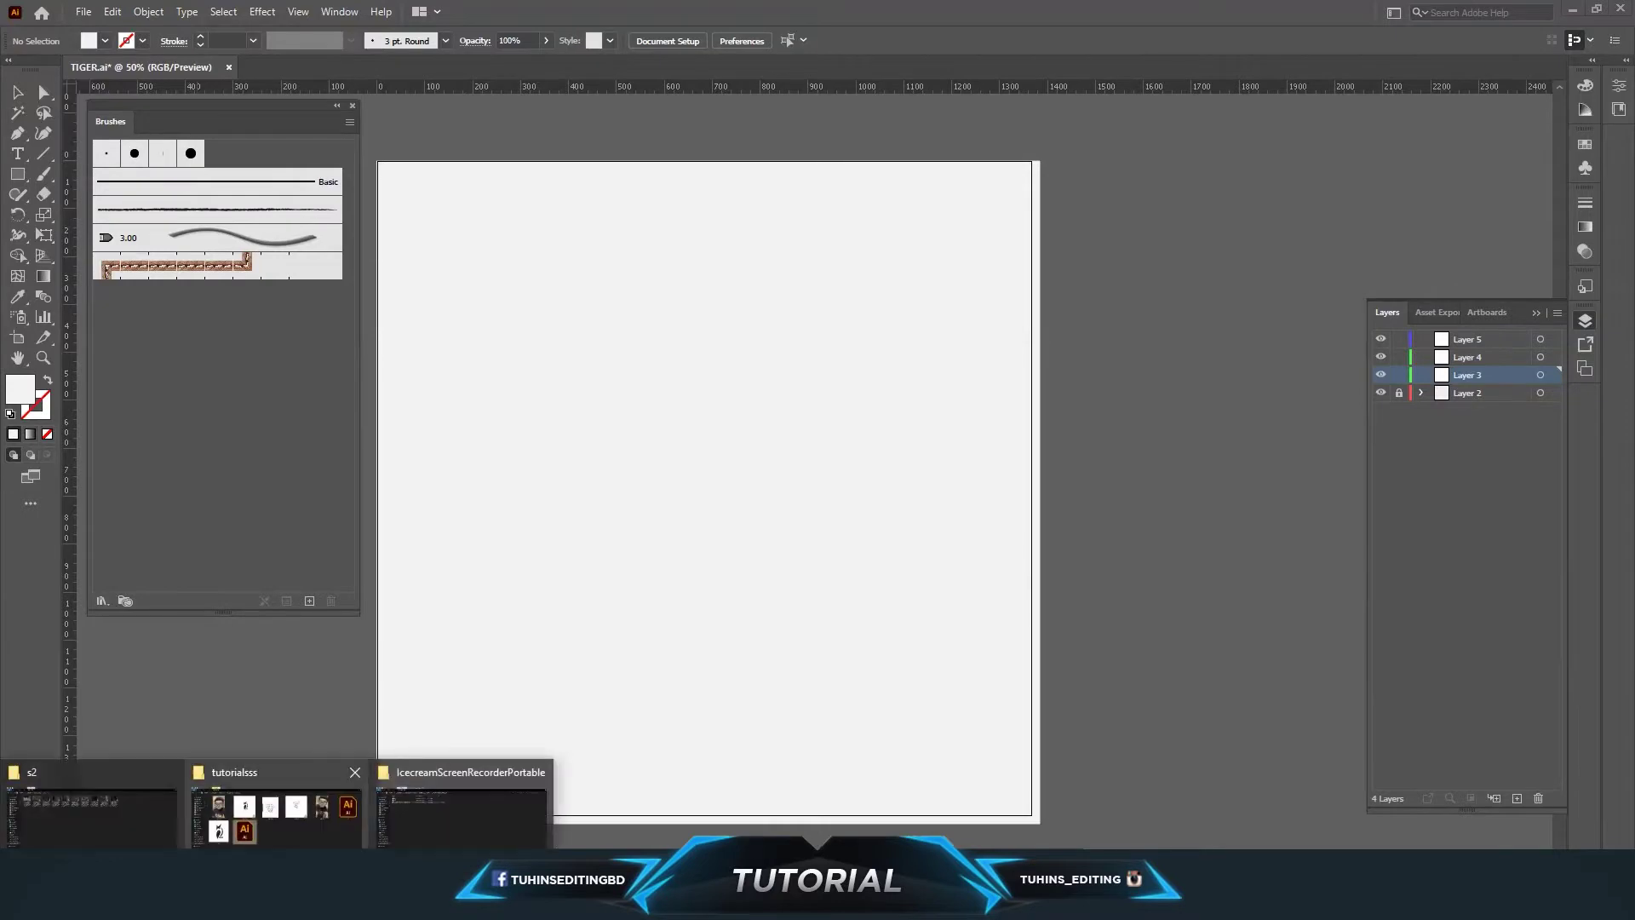
Step: Preview the IMG_0750 sketch in File Explorer and drag it onto the TIGER artboard
click(276, 805)
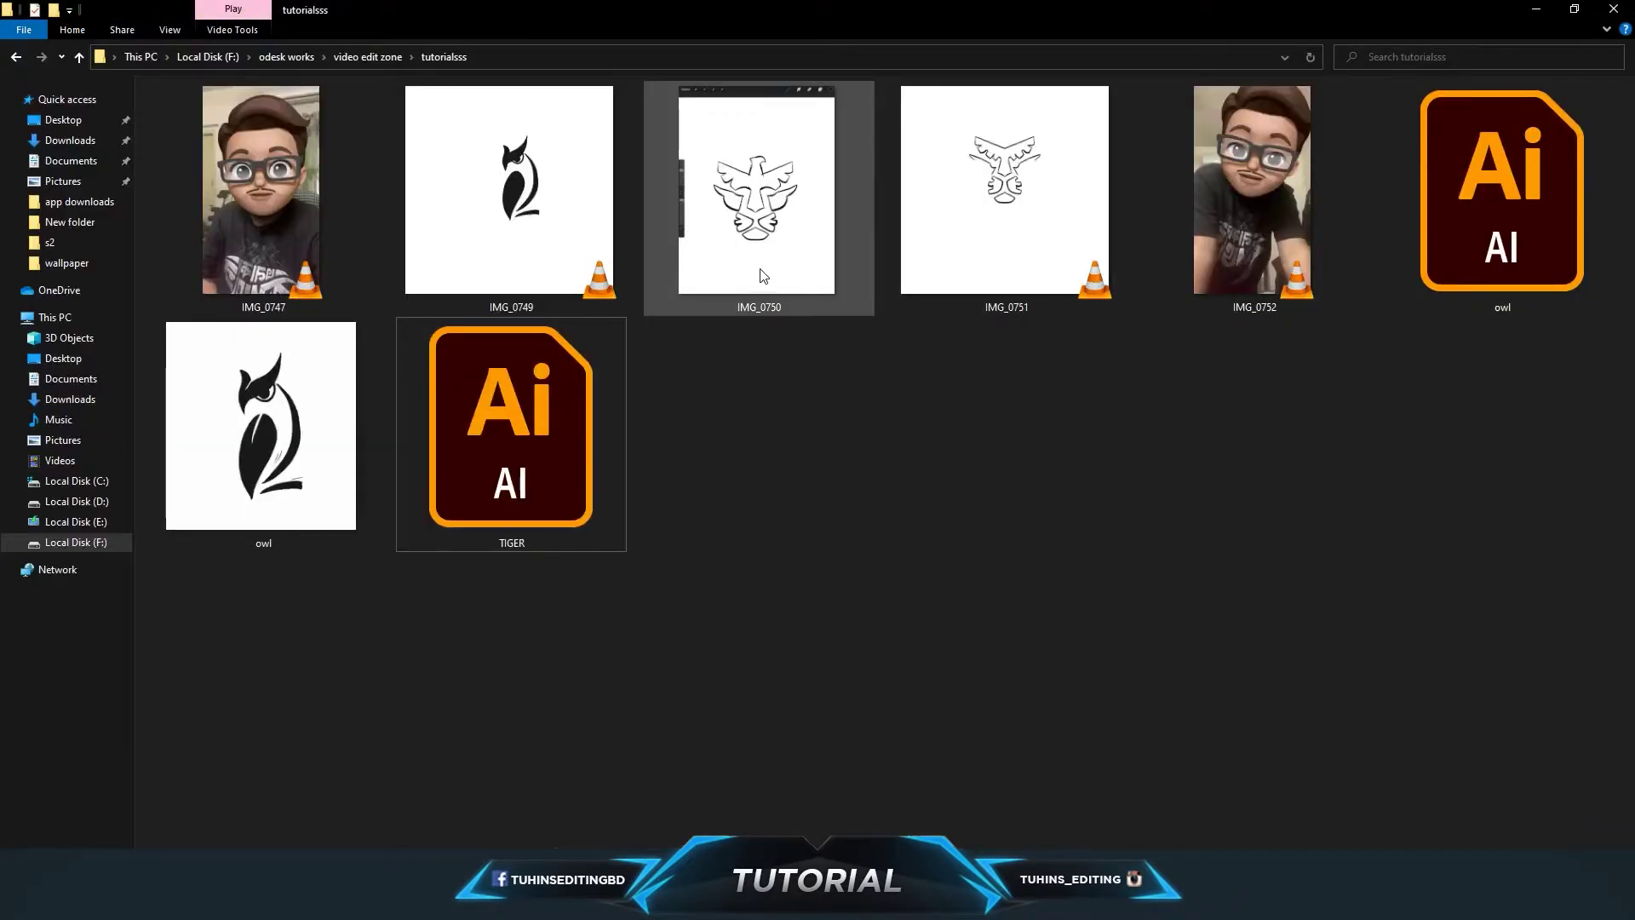
double_click(761, 270)
click(1616, 14)
mouse_move(758, 256)
mouse_down()
mouse_move(353, 886)
mouse_move(758, 487)
mouse_up()
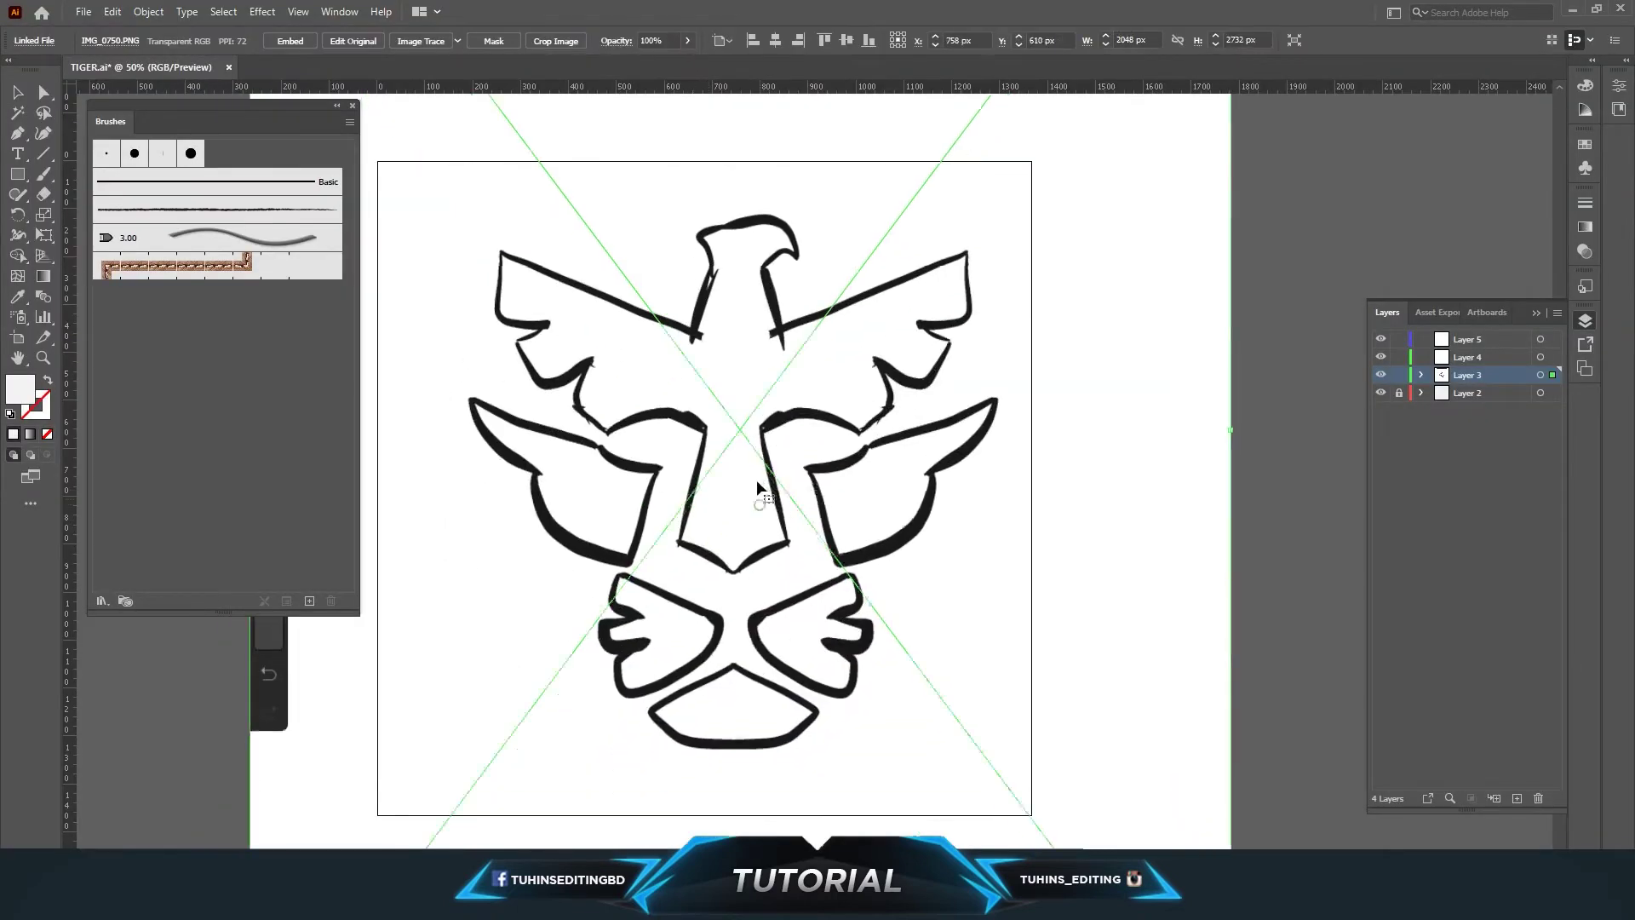
Step: Lower the placed sketch's opacity to 32%
click(688, 41)
drag(688, 64, 645, 64)
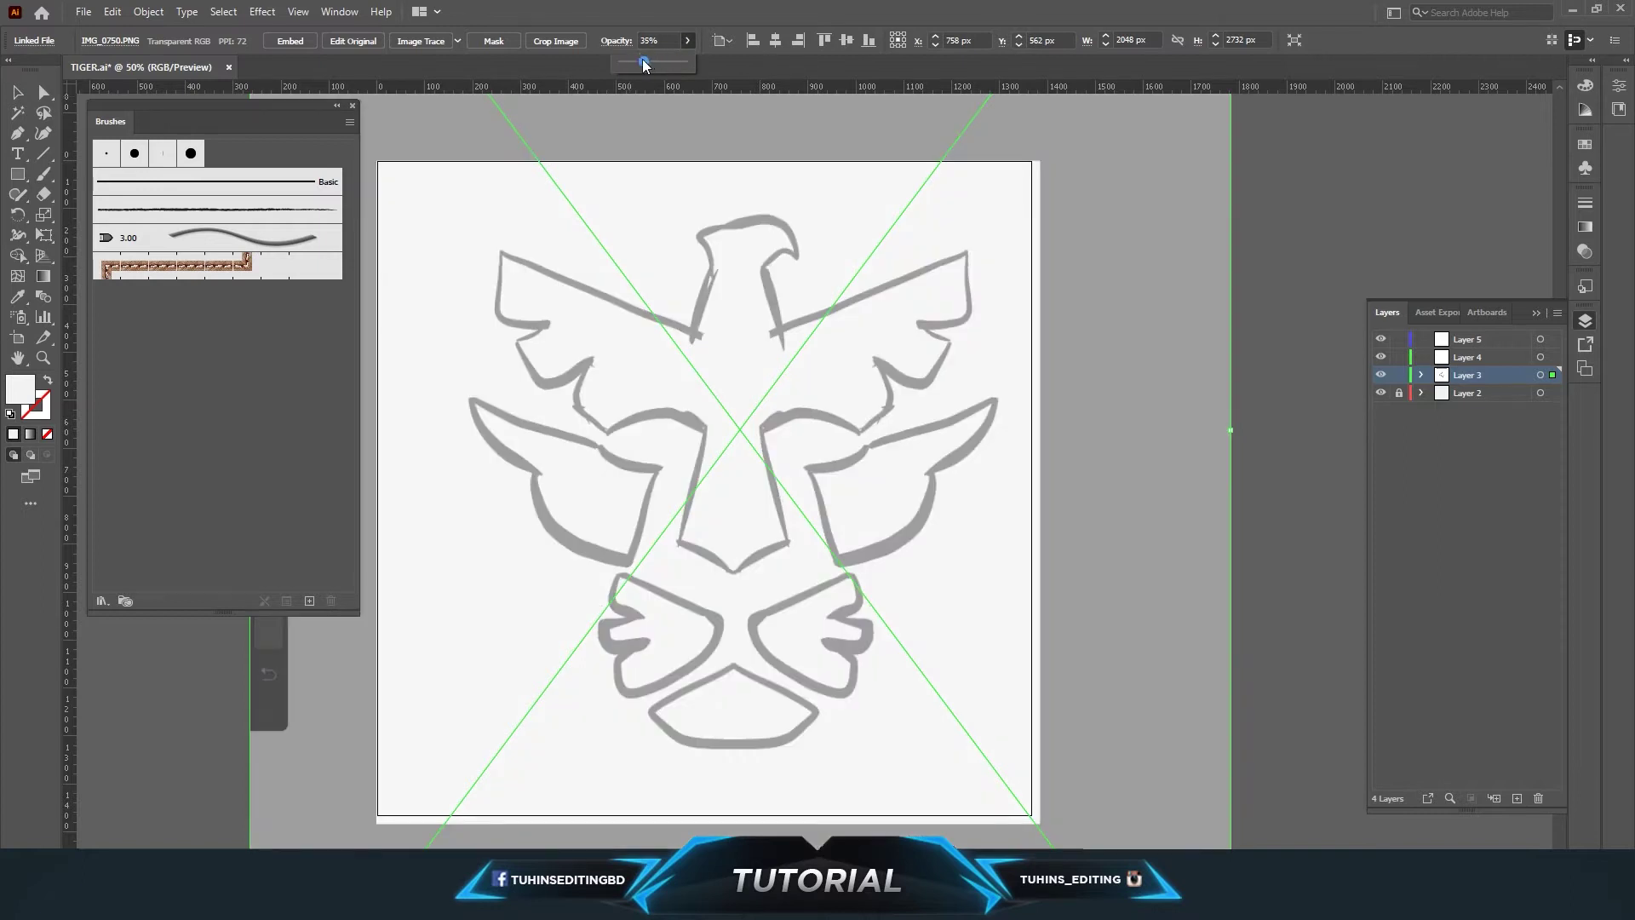
scroll(878, 507, down, 3)
scroll(976, 594, down, 4)
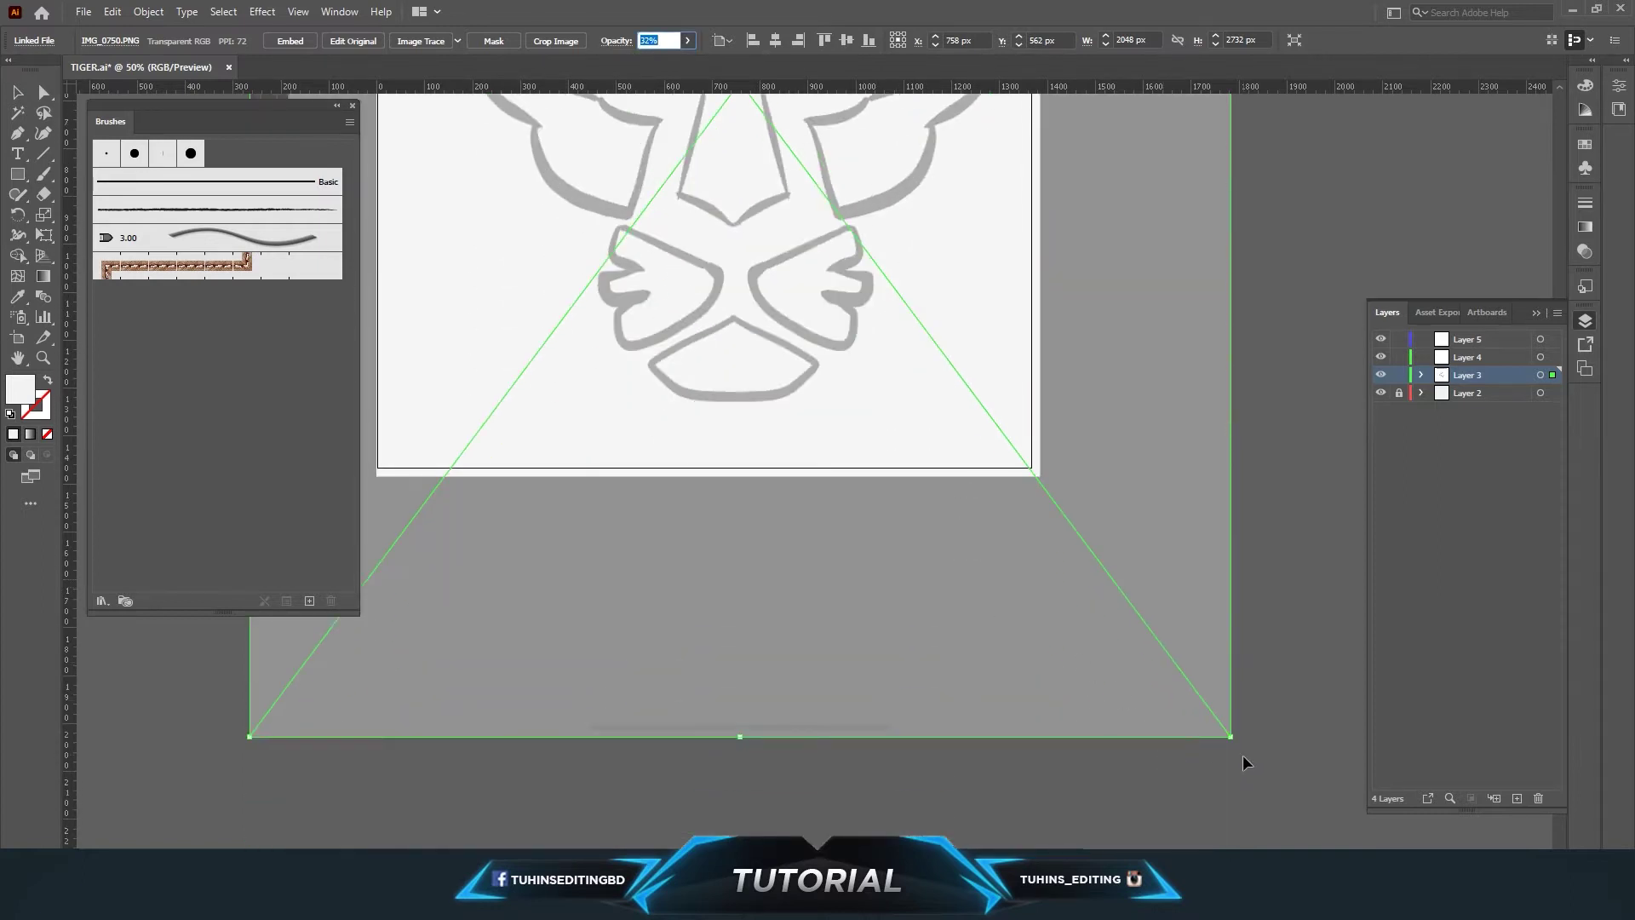
Step: Scale and position the sketch so it fits the artboard
drag(1231, 736, 903, 431)
scroll(898, 427, up, 4)
drag(775, 344, 745, 436)
mouse_move(846, 558)
mouse_down()
mouse_move(919, 522)
mouse_move(854, 471)
mouse_up()
drag(964, 746, 972, 746)
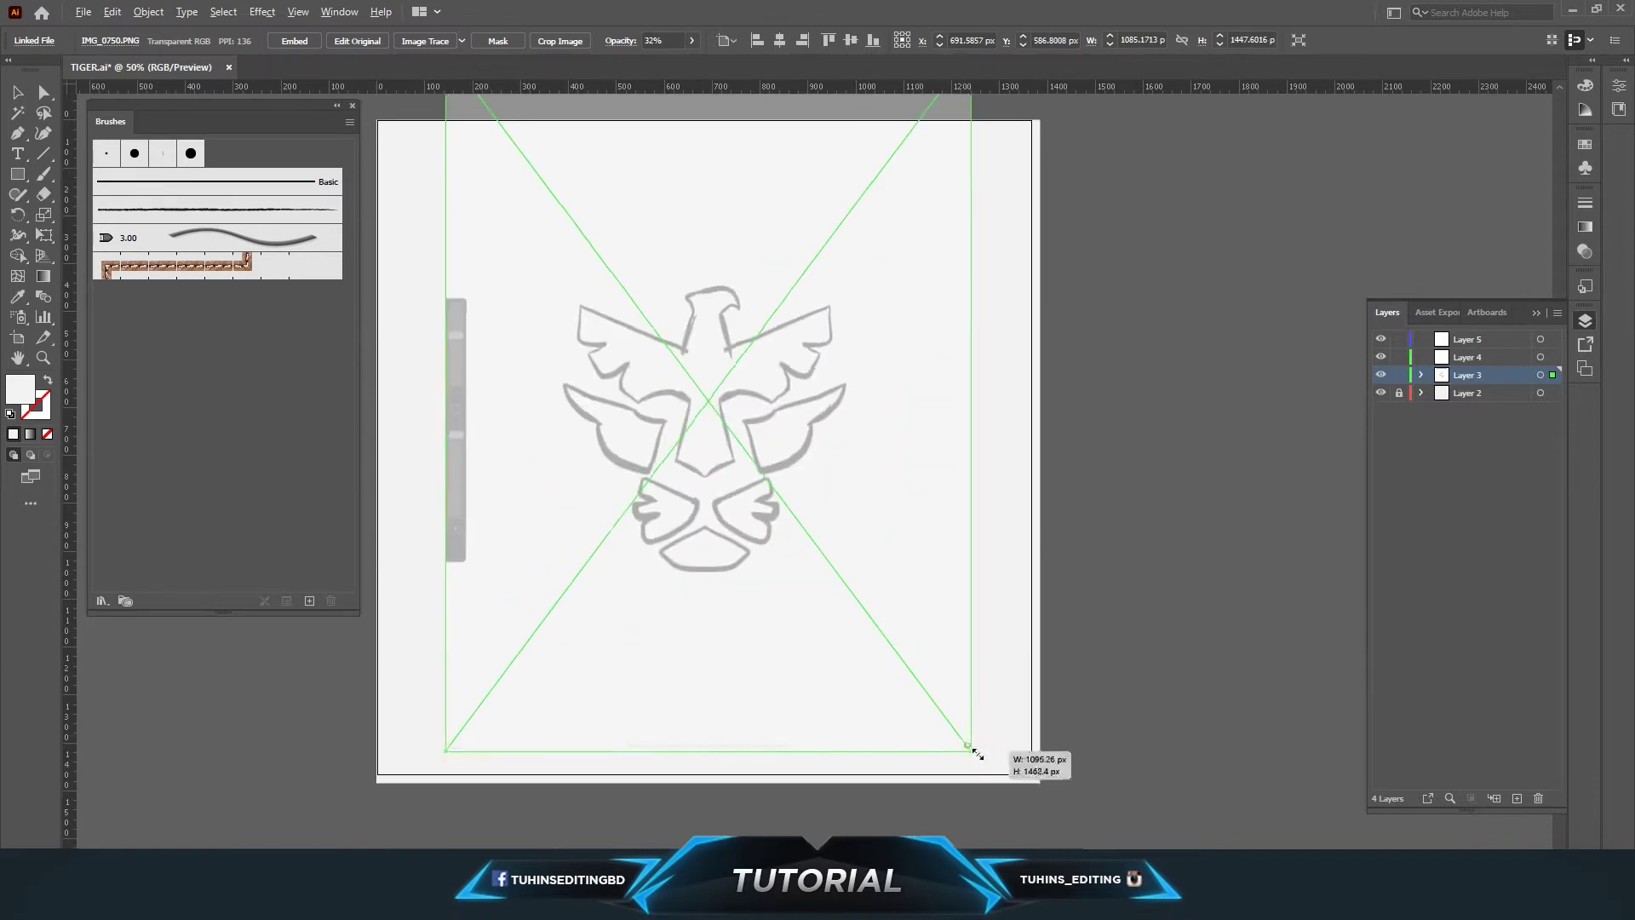
drag(876, 624, 878, 622)
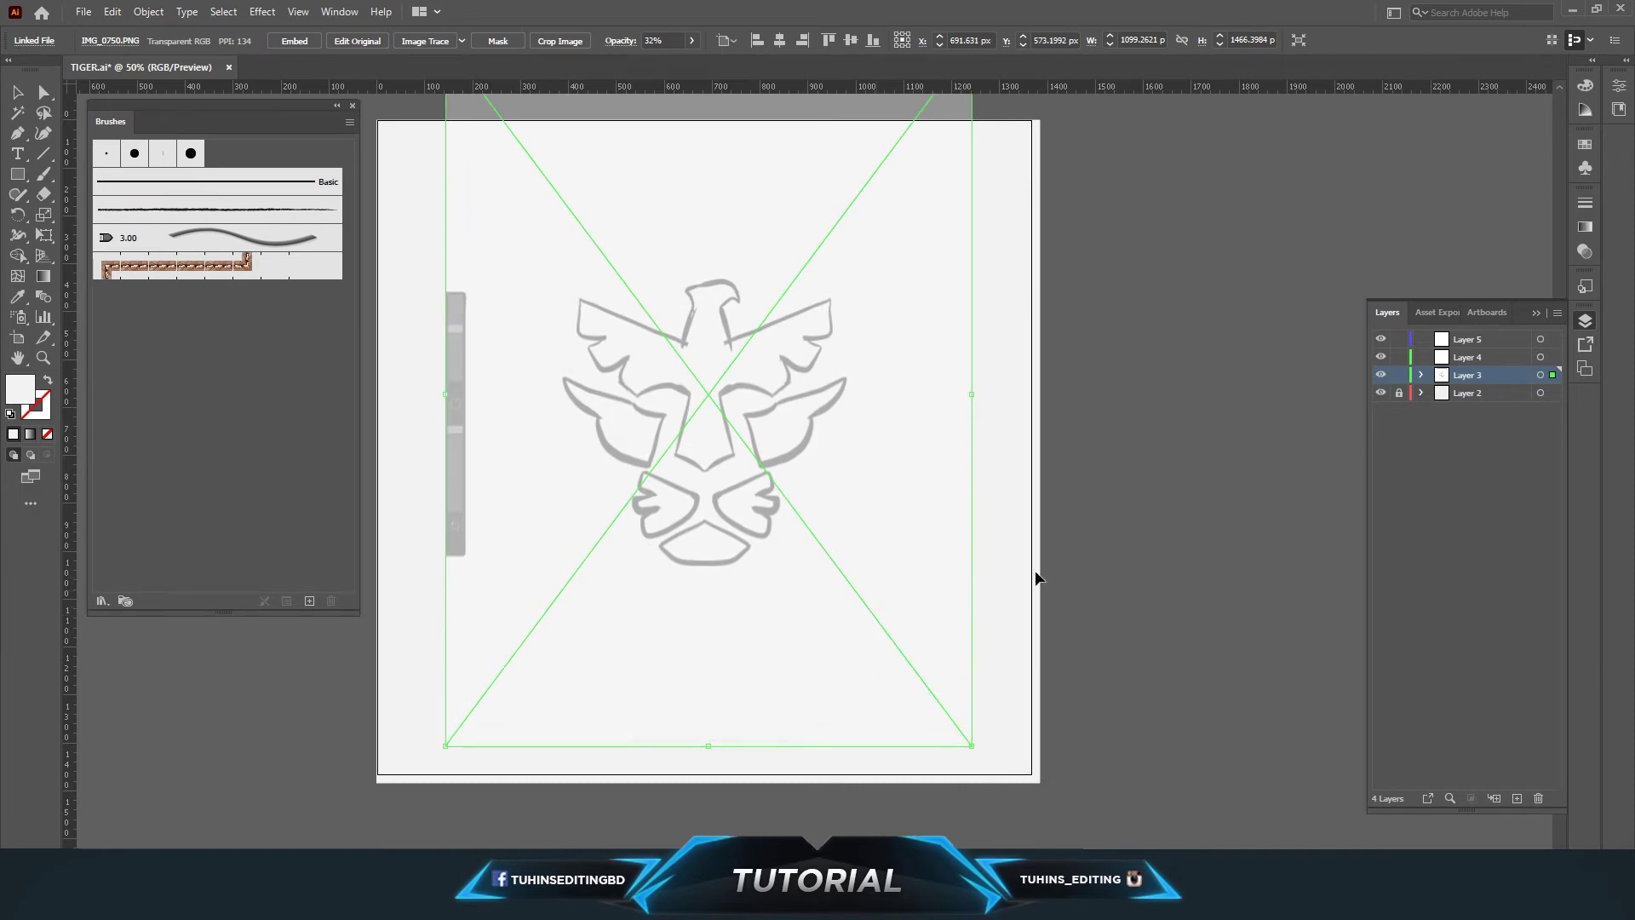
Step: Align a vertical guide with the sketch's centre and lock Layer 3
click(1270, 467)
drag(667, 689, 704, 687)
click(1400, 374)
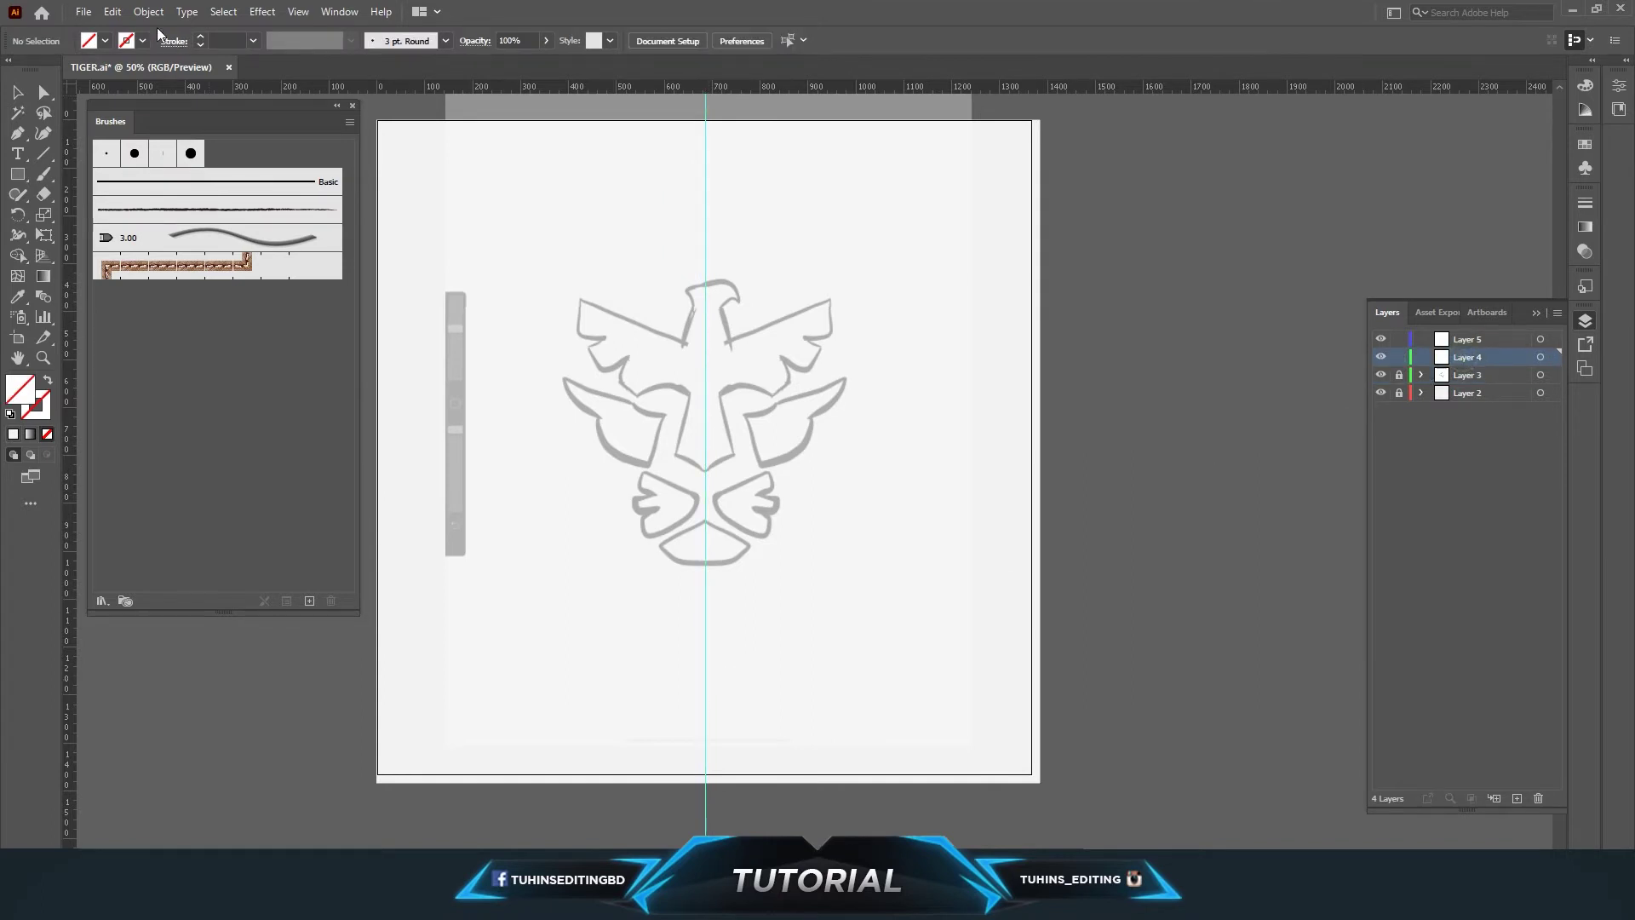
Step: Save the file and zoom the canvas to 100% on the sketch
click(82, 12)
click(108, 149)
click(42, 358)
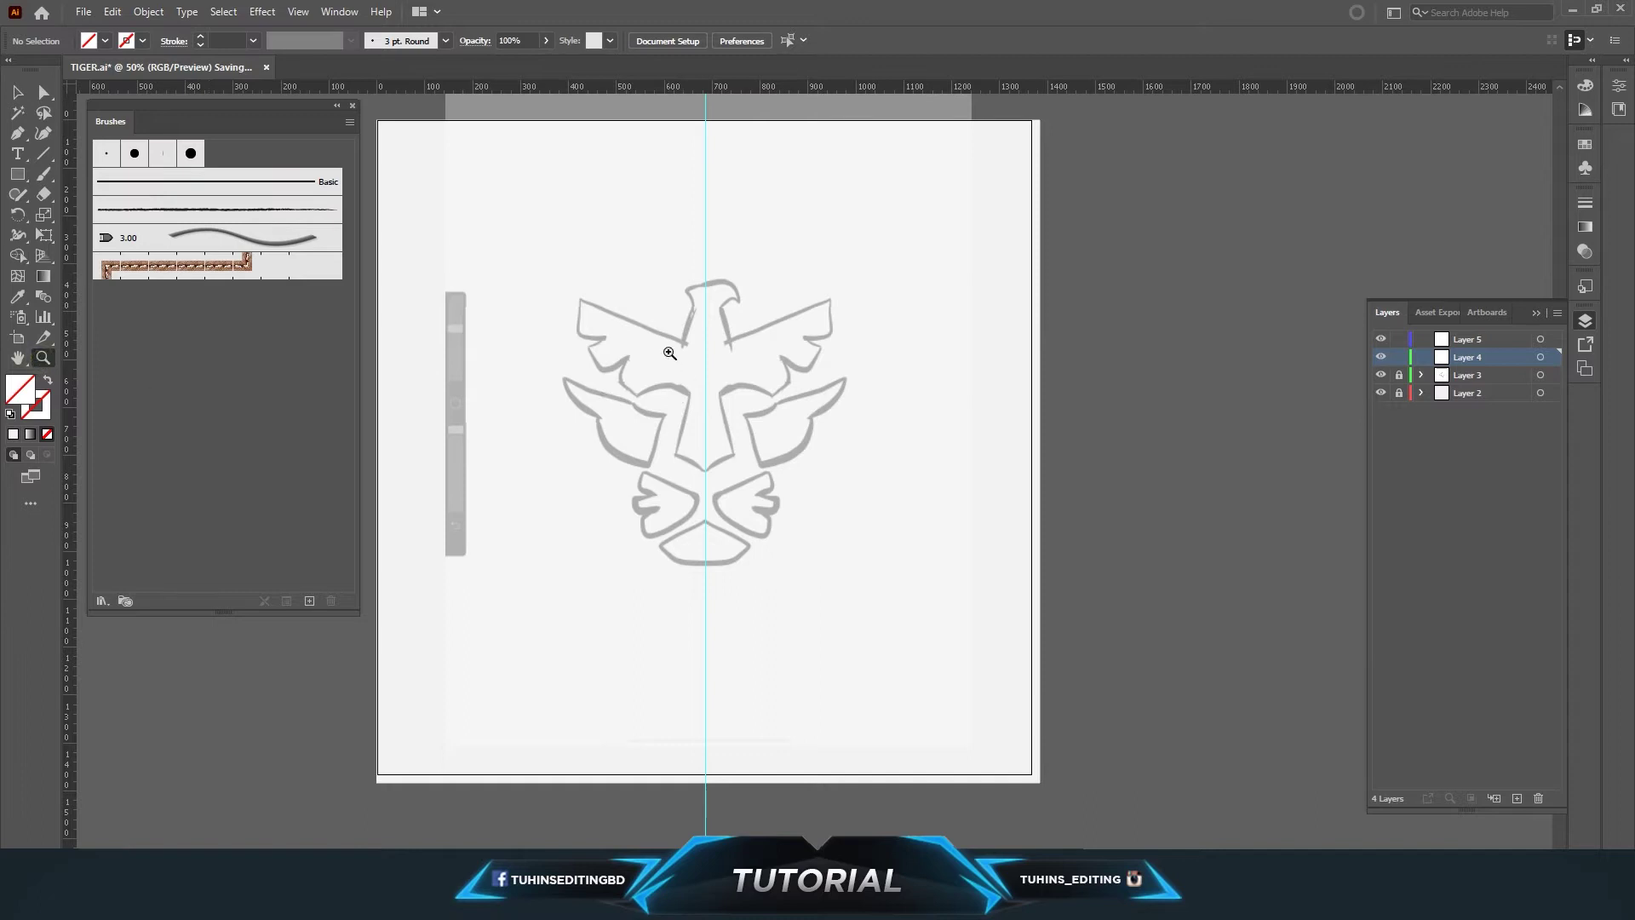
click(670, 352)
click(867, 521)
scroll(848, 513, up, 2)
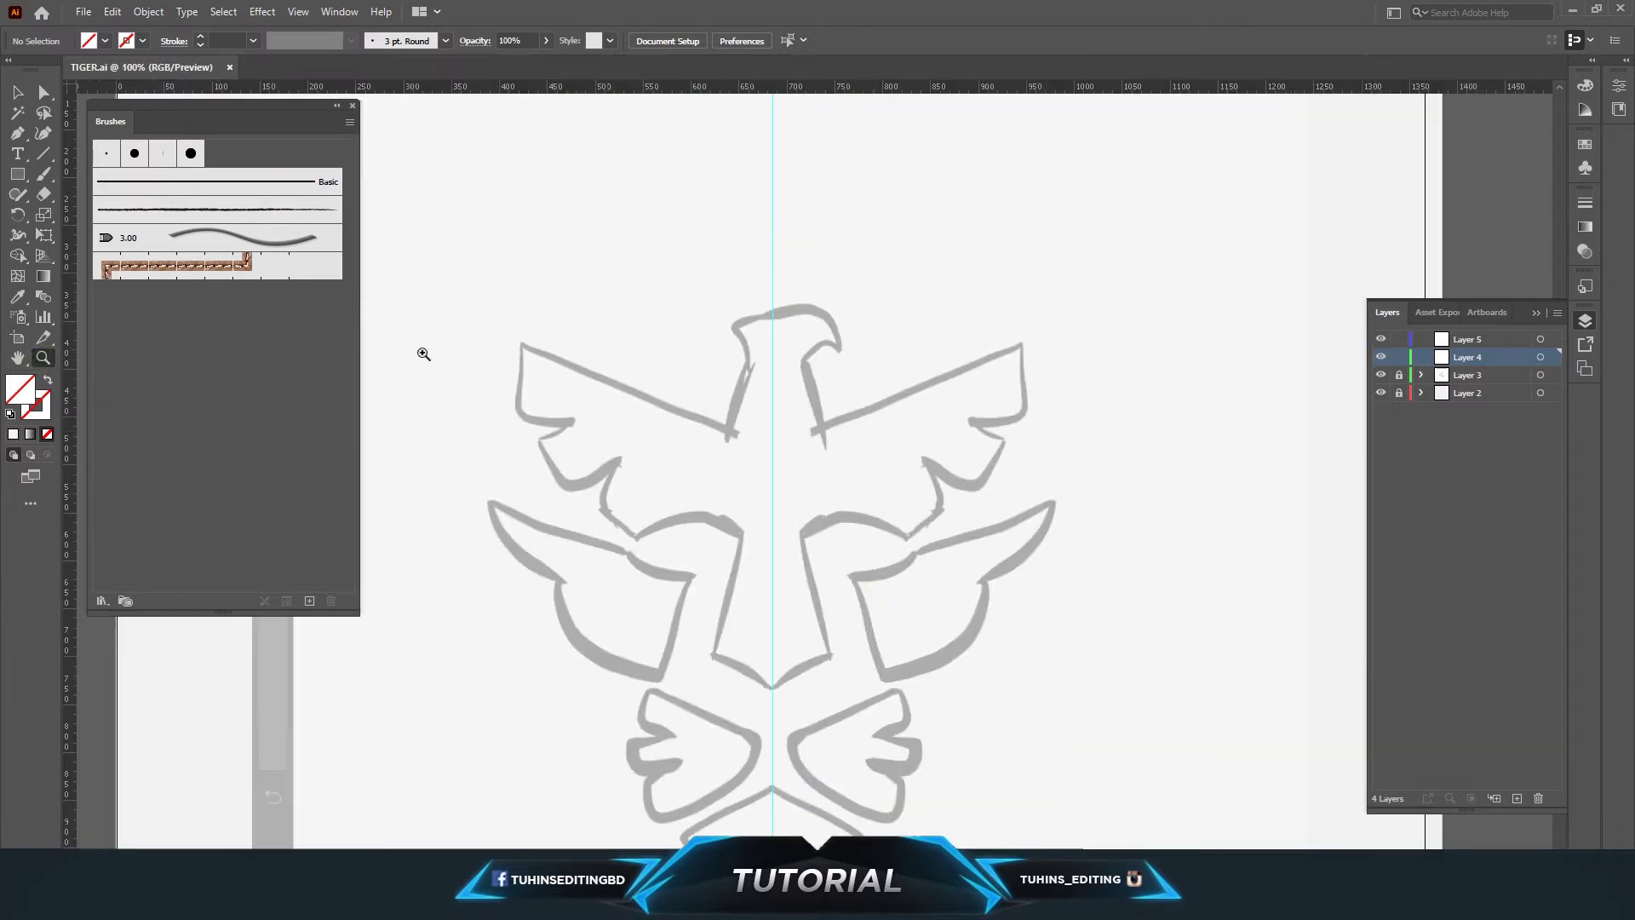
Step: Start a Pen path on the centre guide, tracing the left wing tip and feather notches
click(36, 139)
click(18, 134)
click(772, 438)
click(522, 345)
click(520, 422)
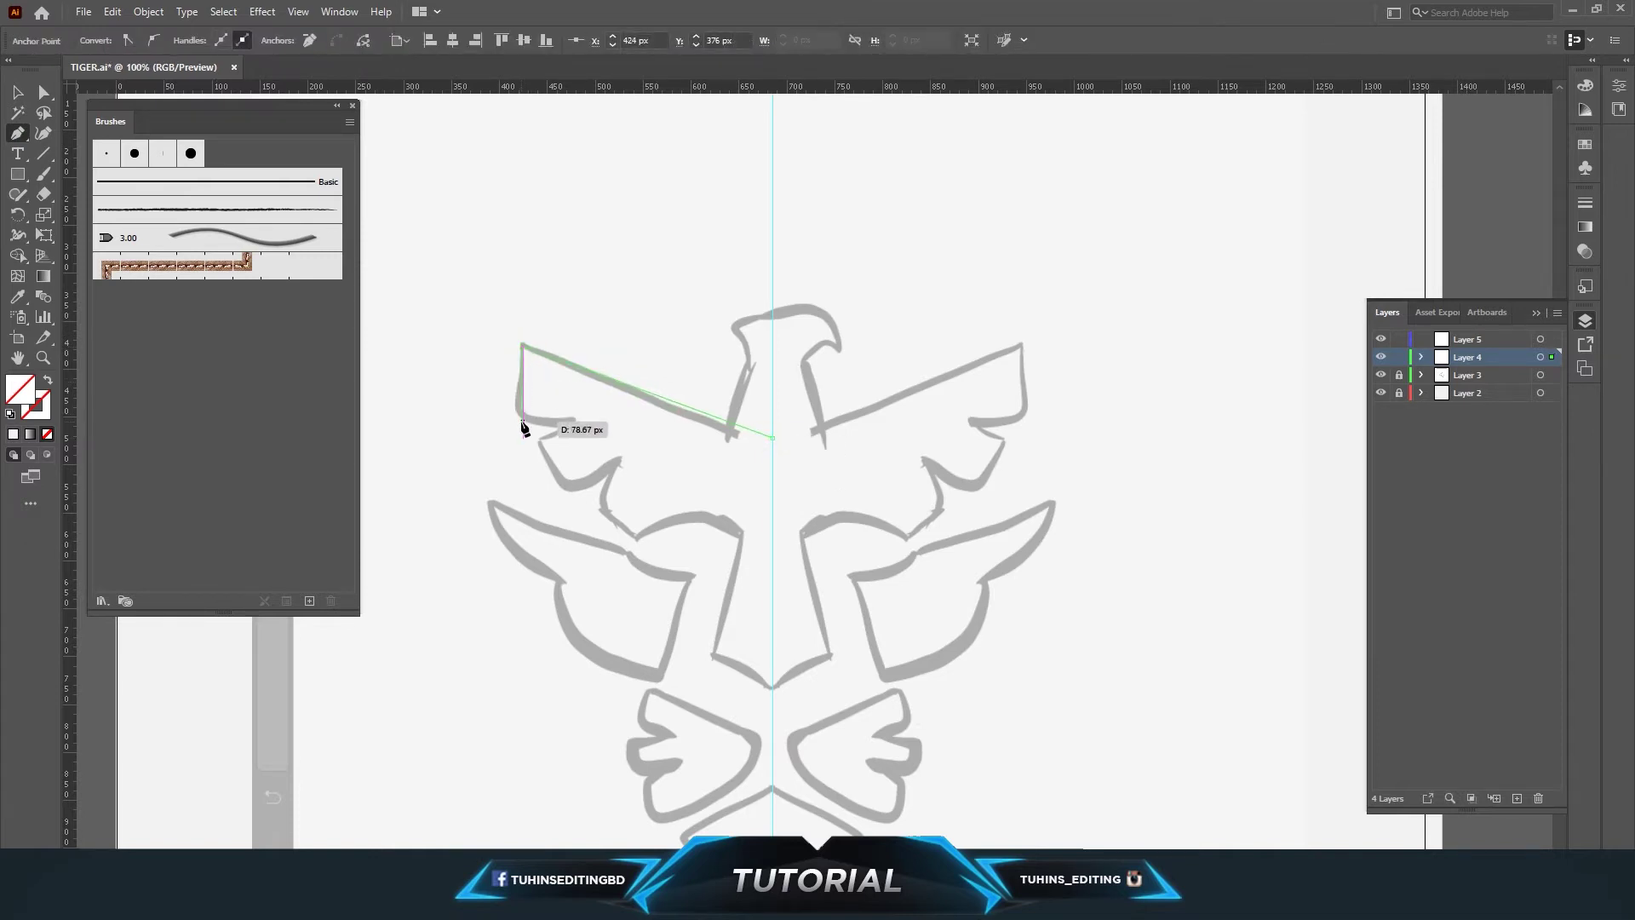
click(578, 422)
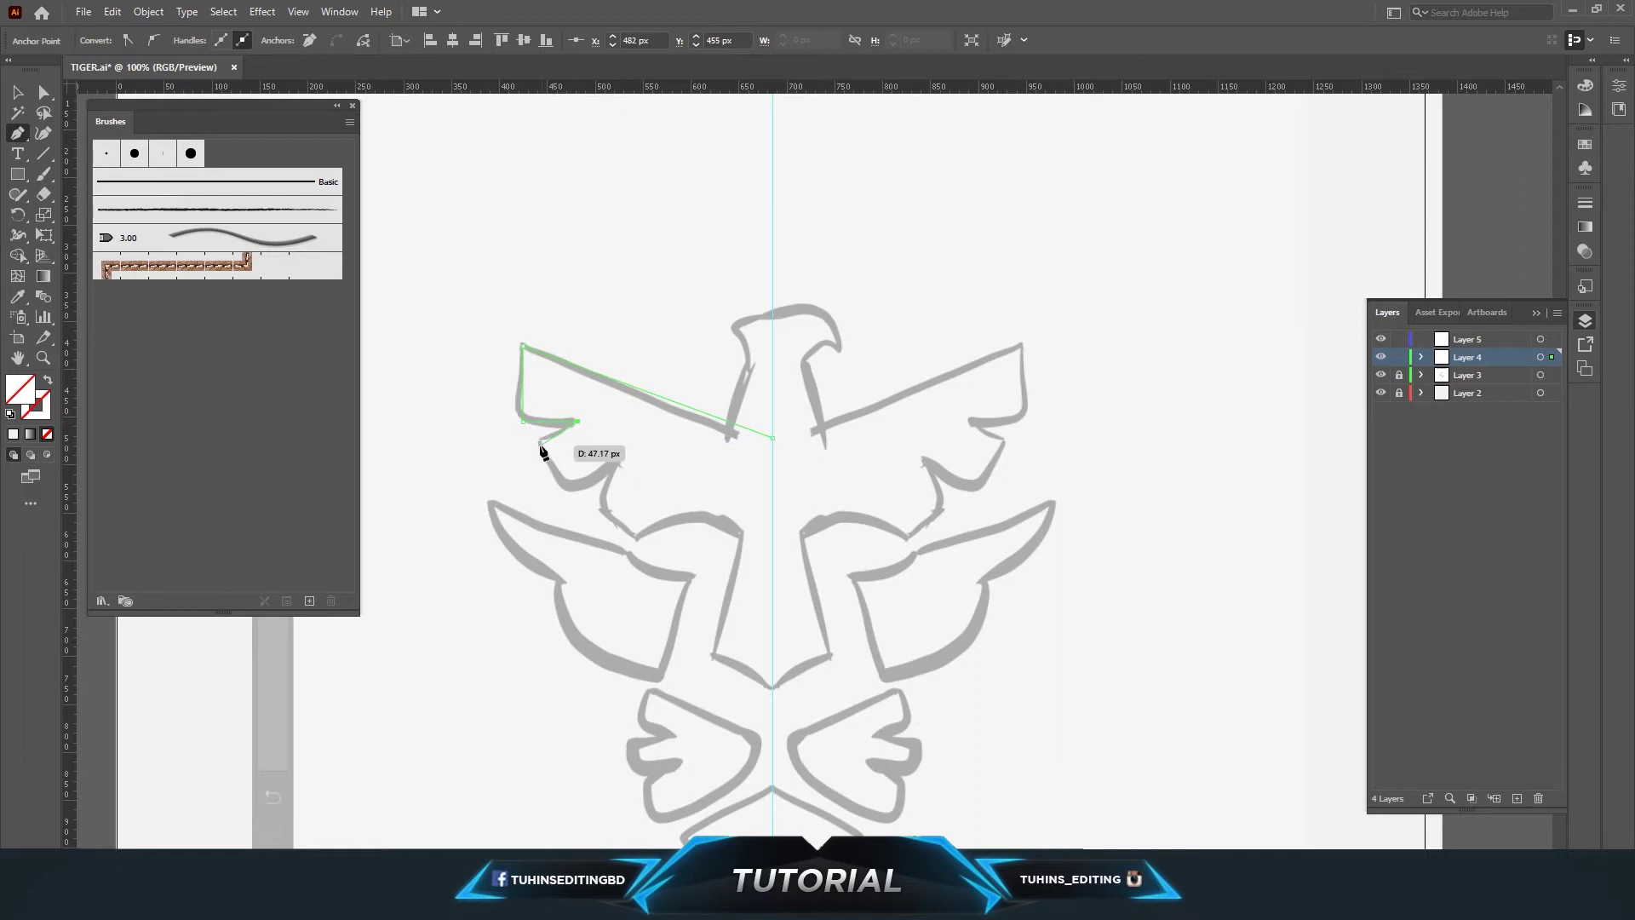
click(584, 501)
click(622, 459)
click(600, 511)
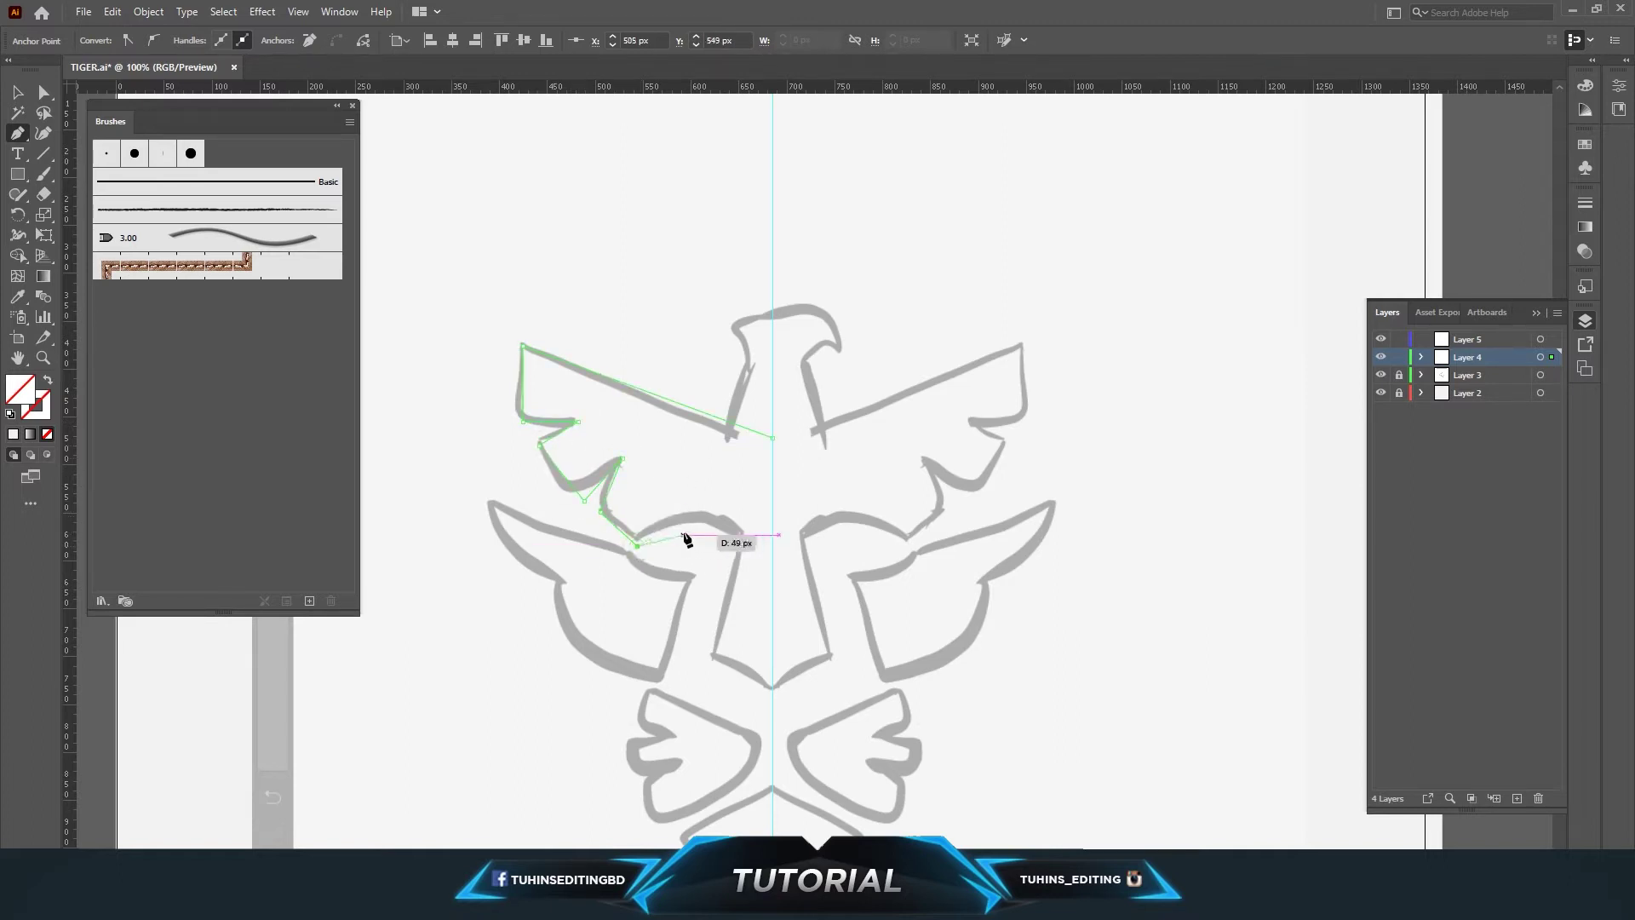
Step: Curve the wing's underside and finish the path down the centre section
drag(739, 535, 794, 582)
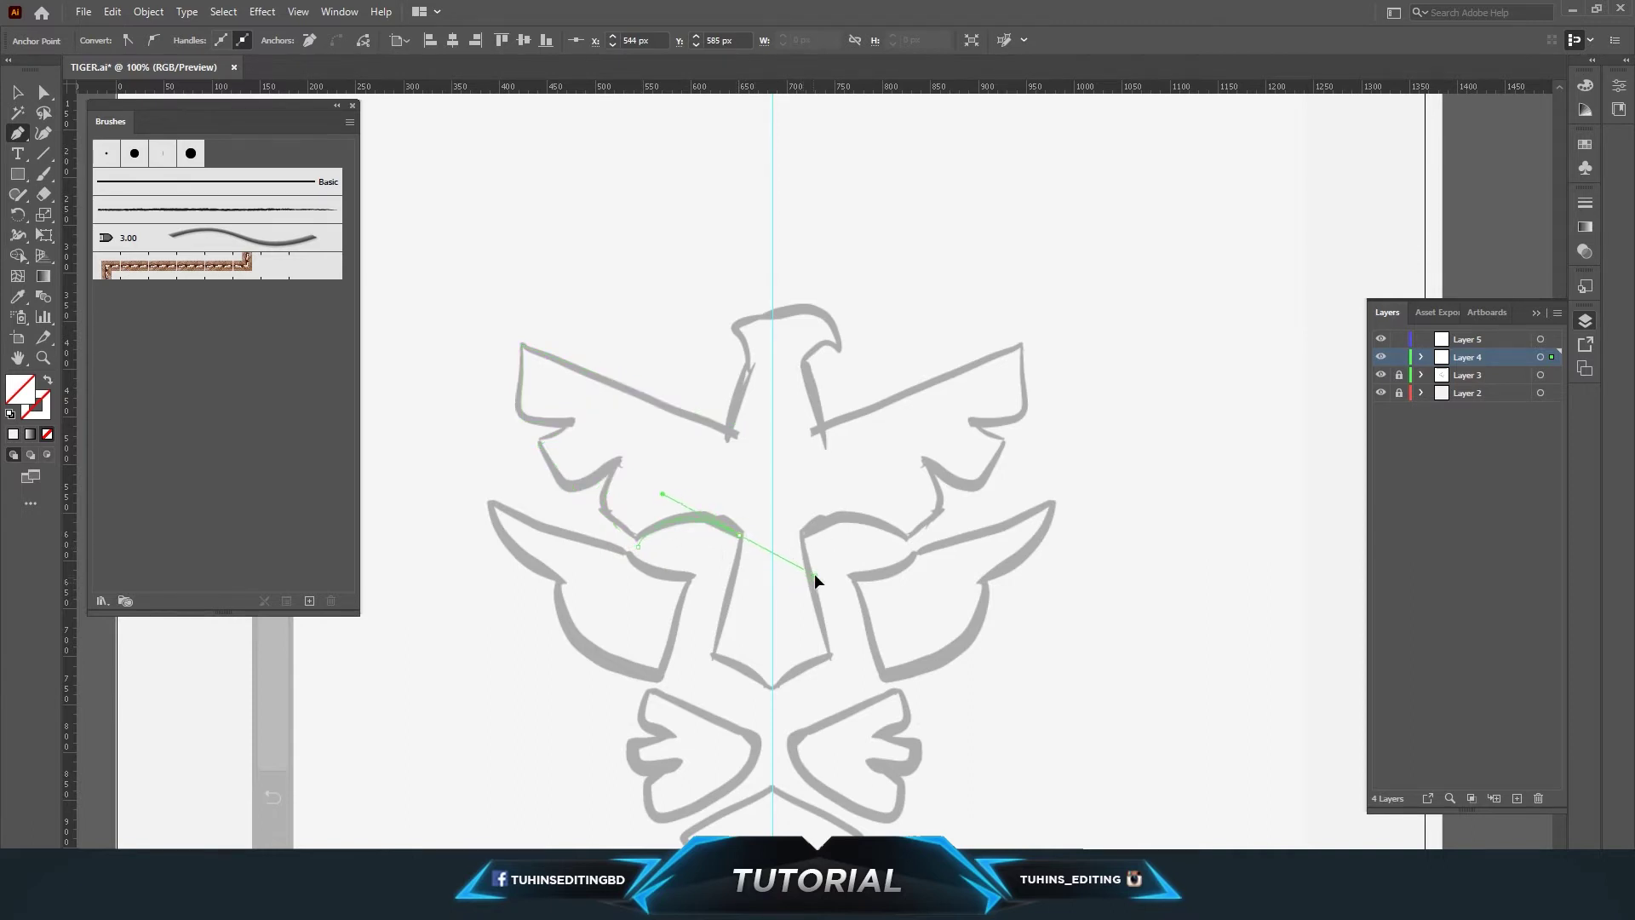
alt+click(739, 535)
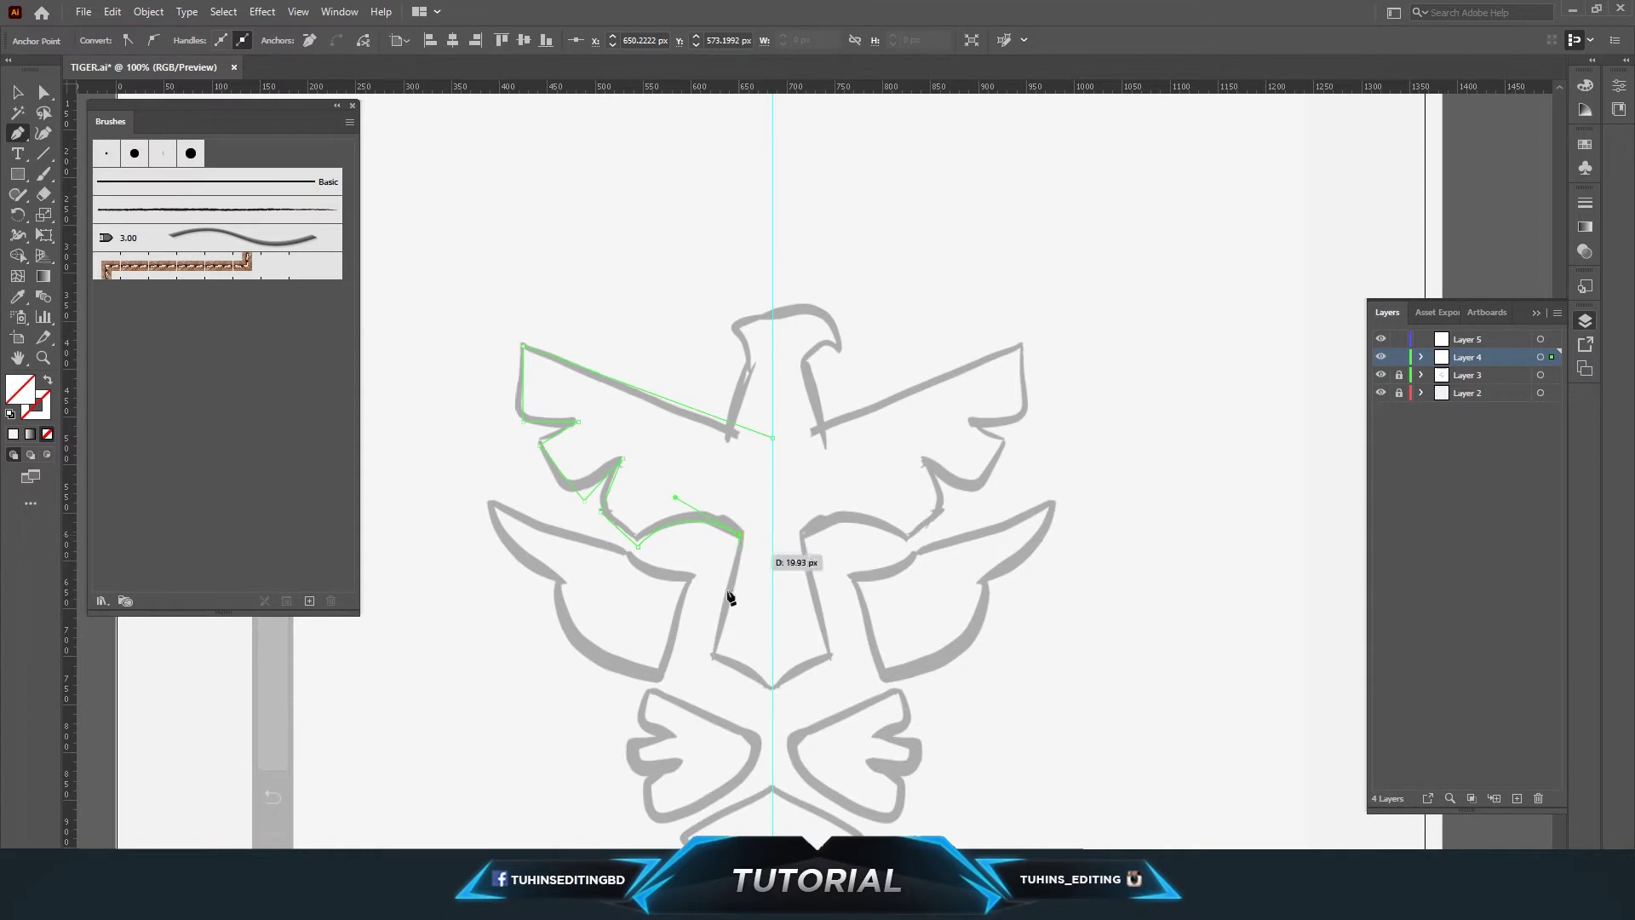
click(711, 658)
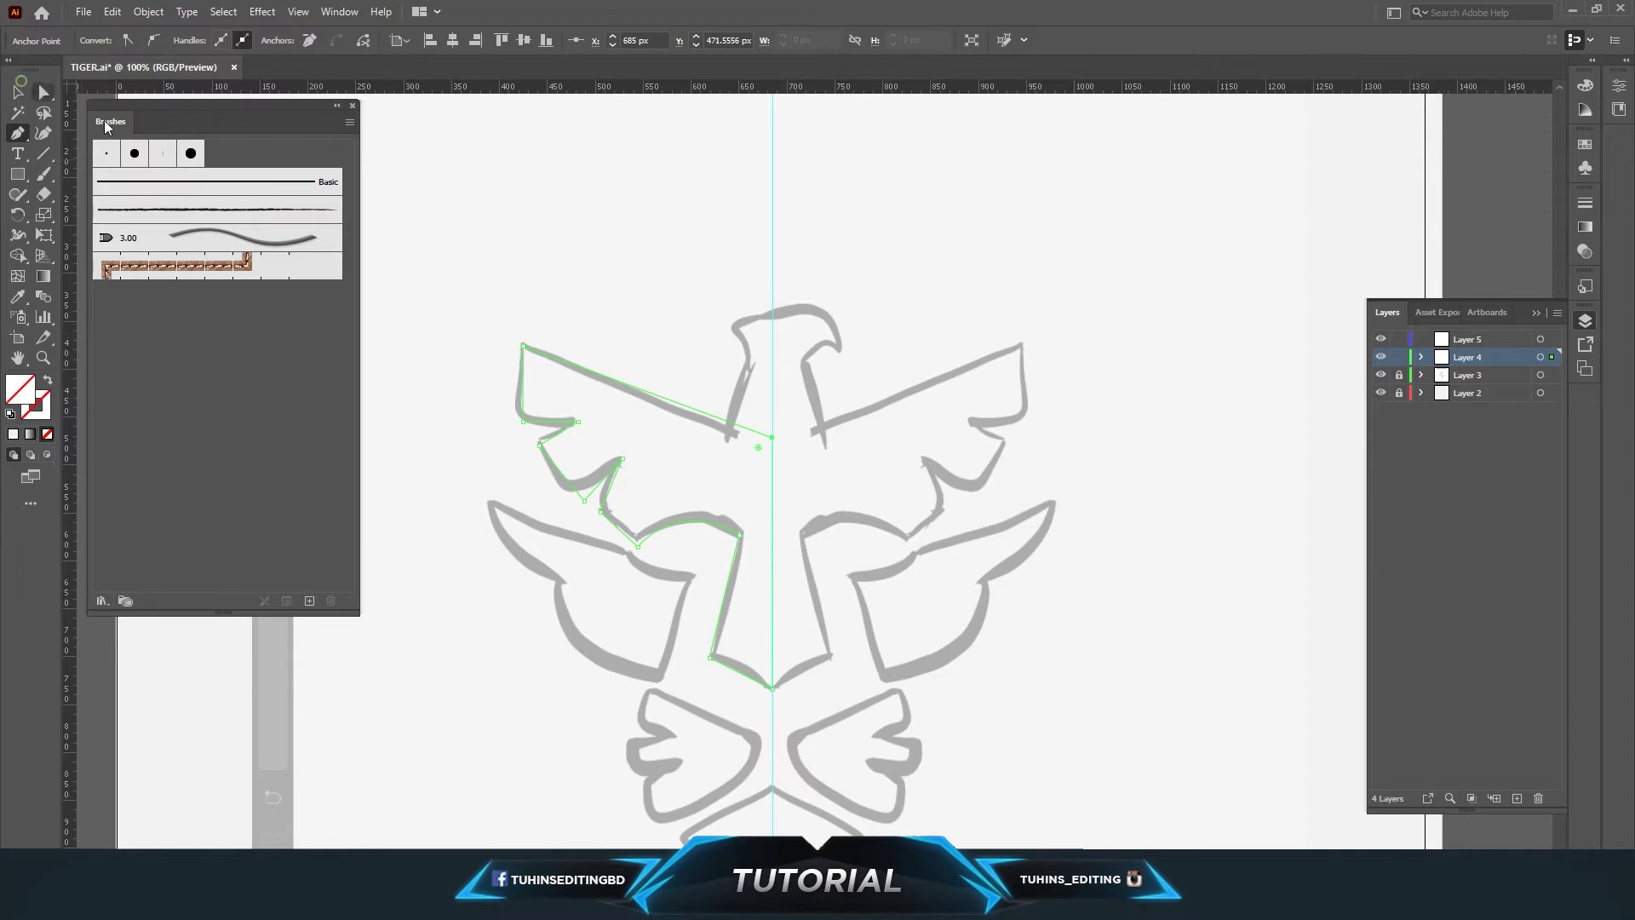
click(20, 93)
Step: Fill the traced wing path with 111111, then switch it to a grey swatch
click(621, 383)
double_click(21, 392)
text(111111)
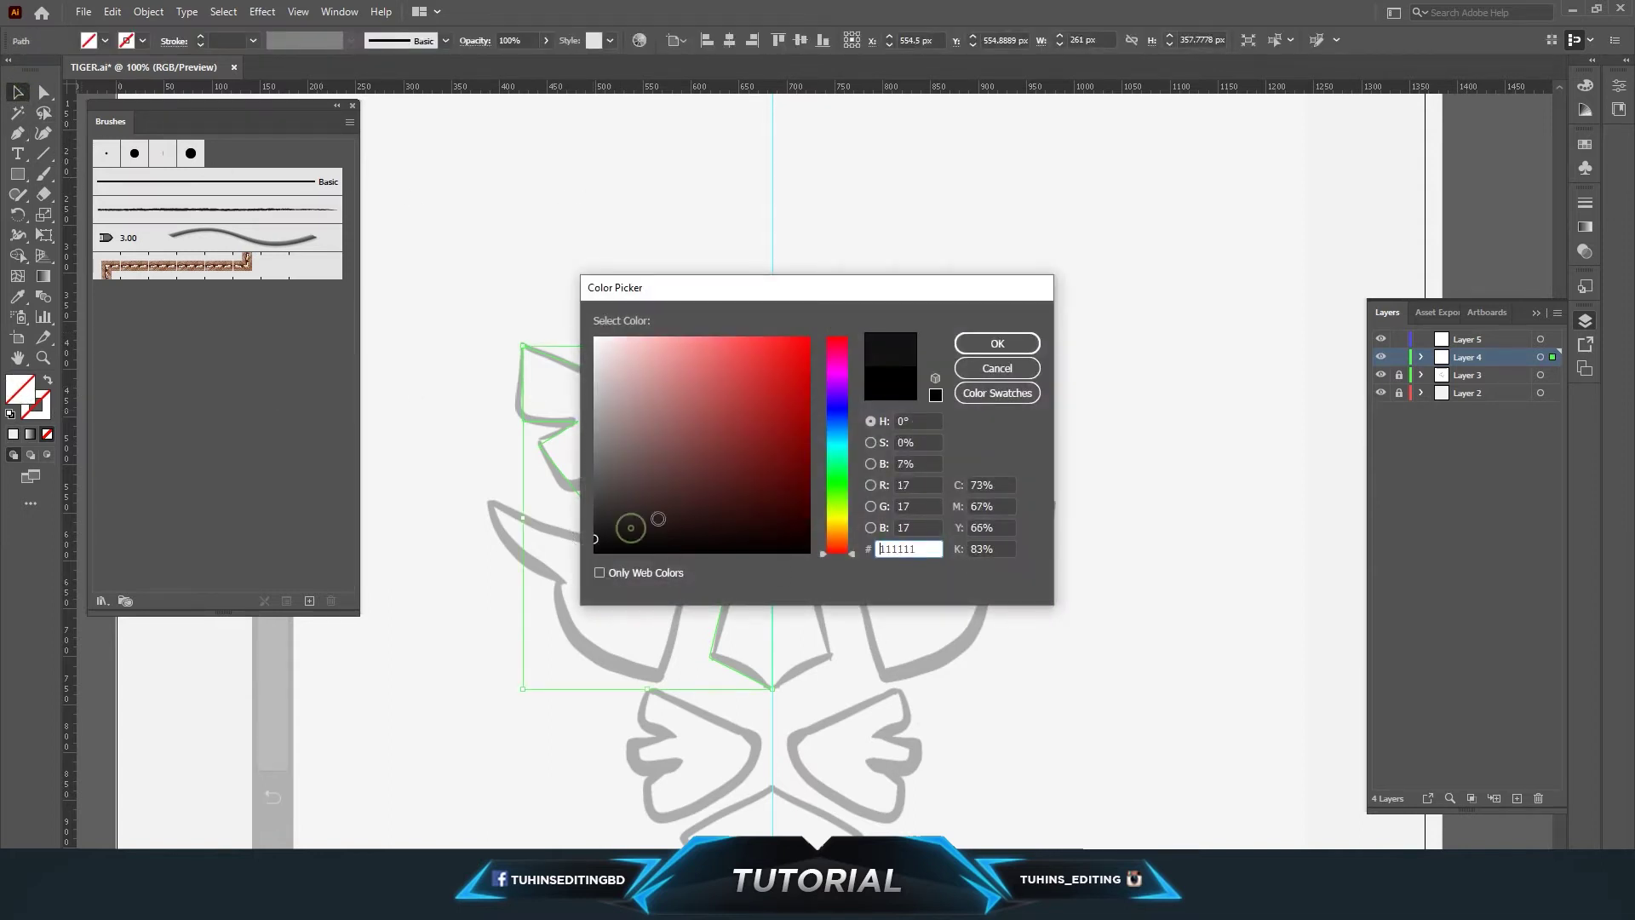
click(997, 343)
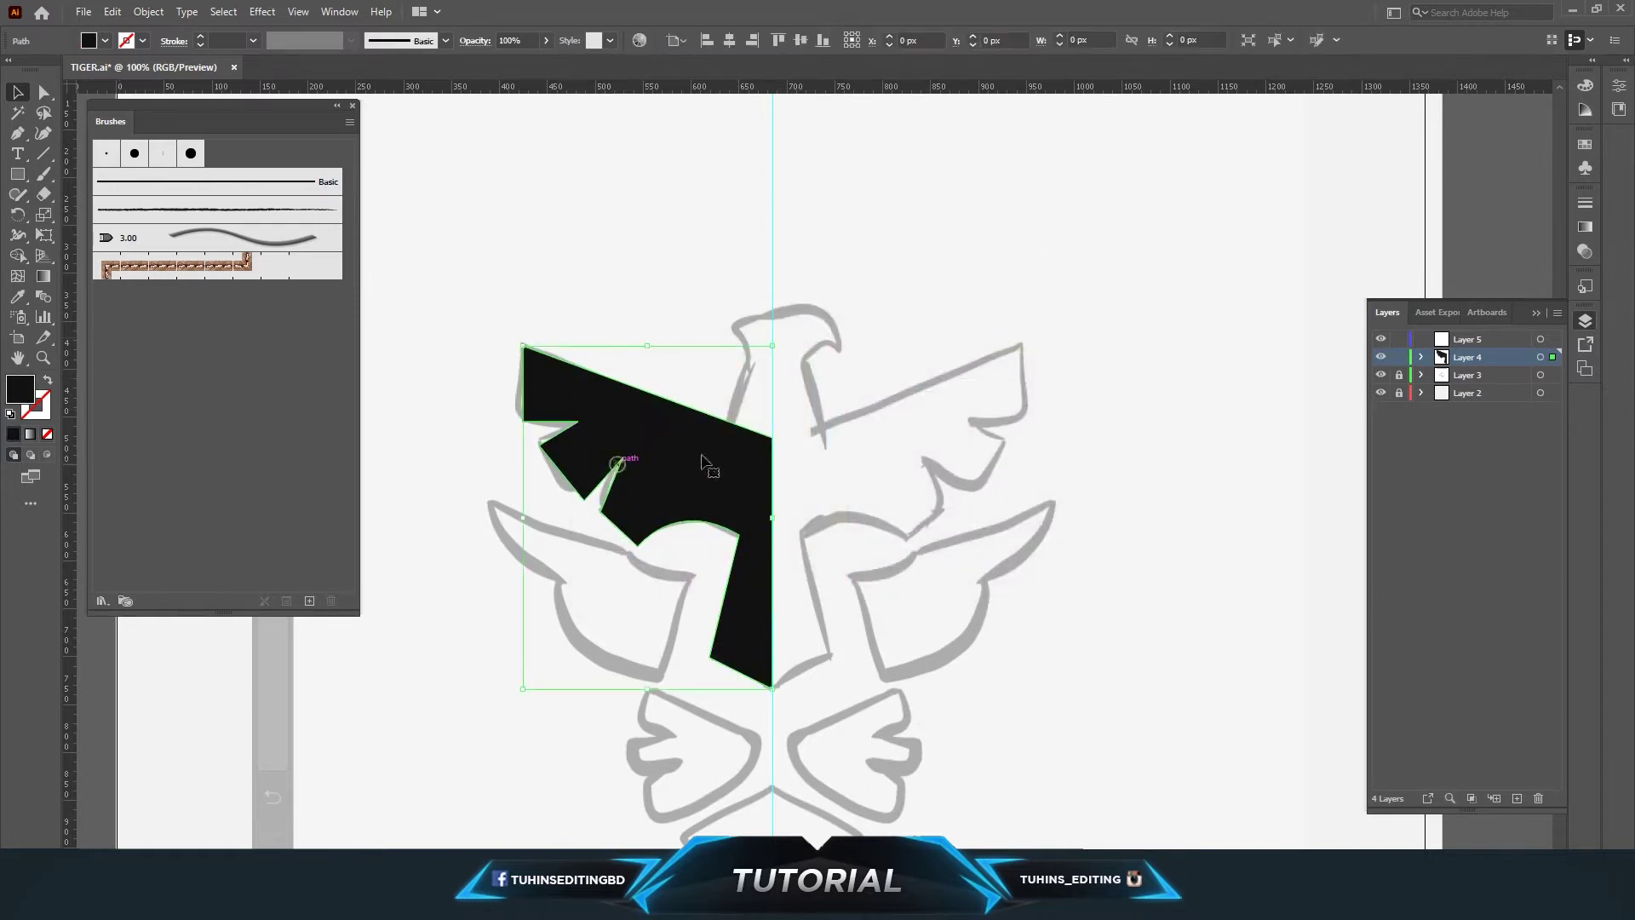
click(104, 40)
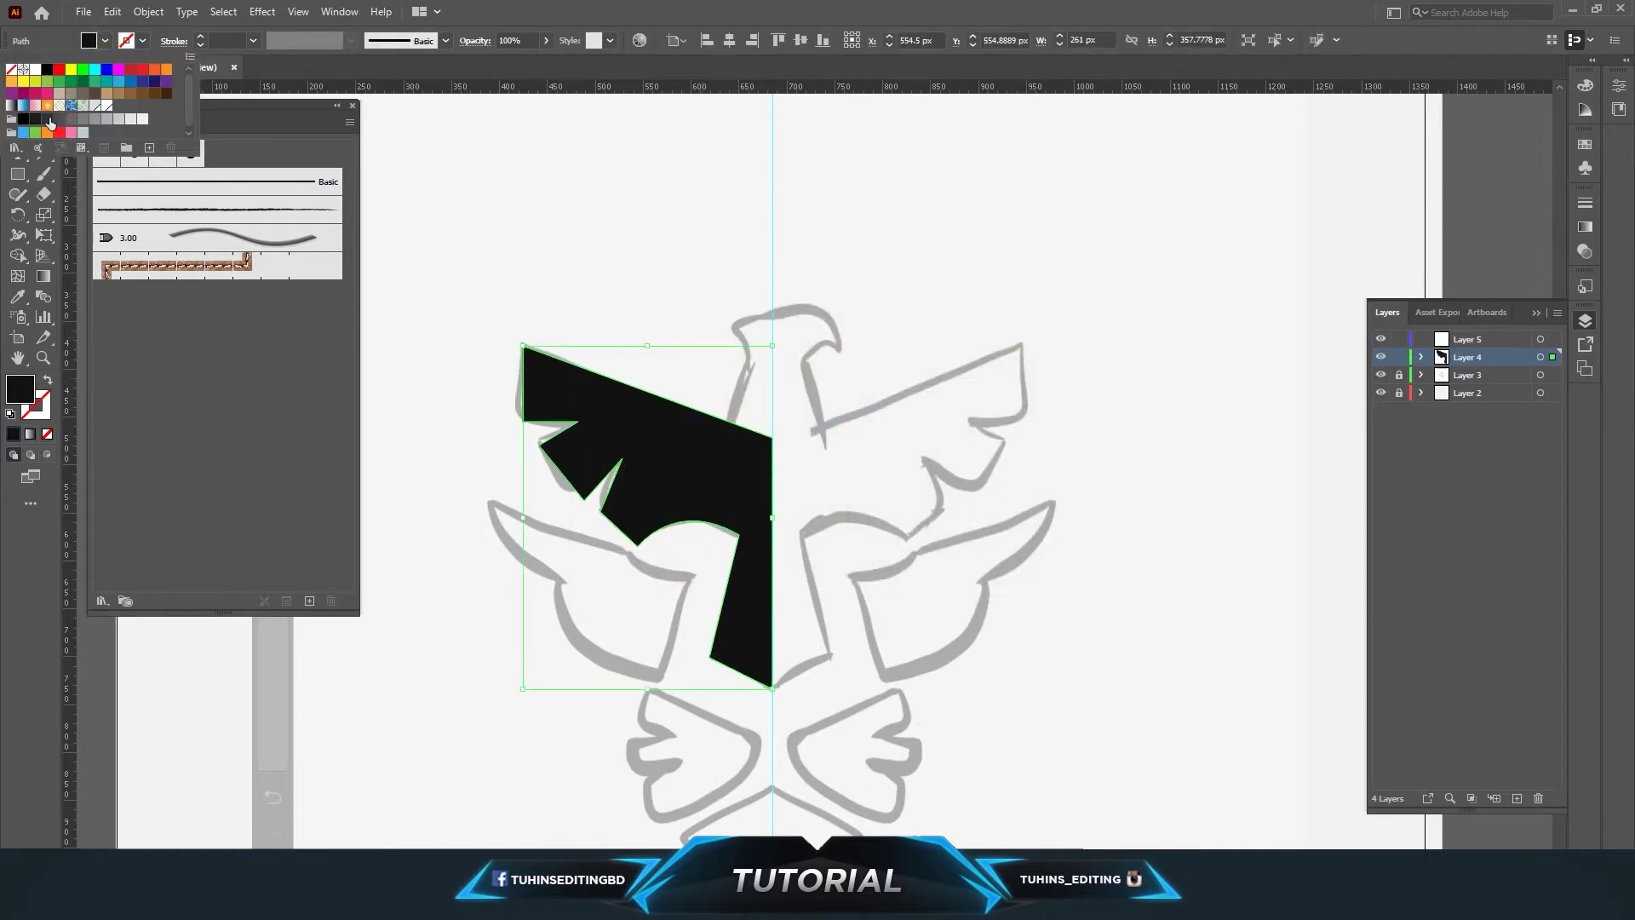
click(48, 120)
click(58, 119)
click(833, 244)
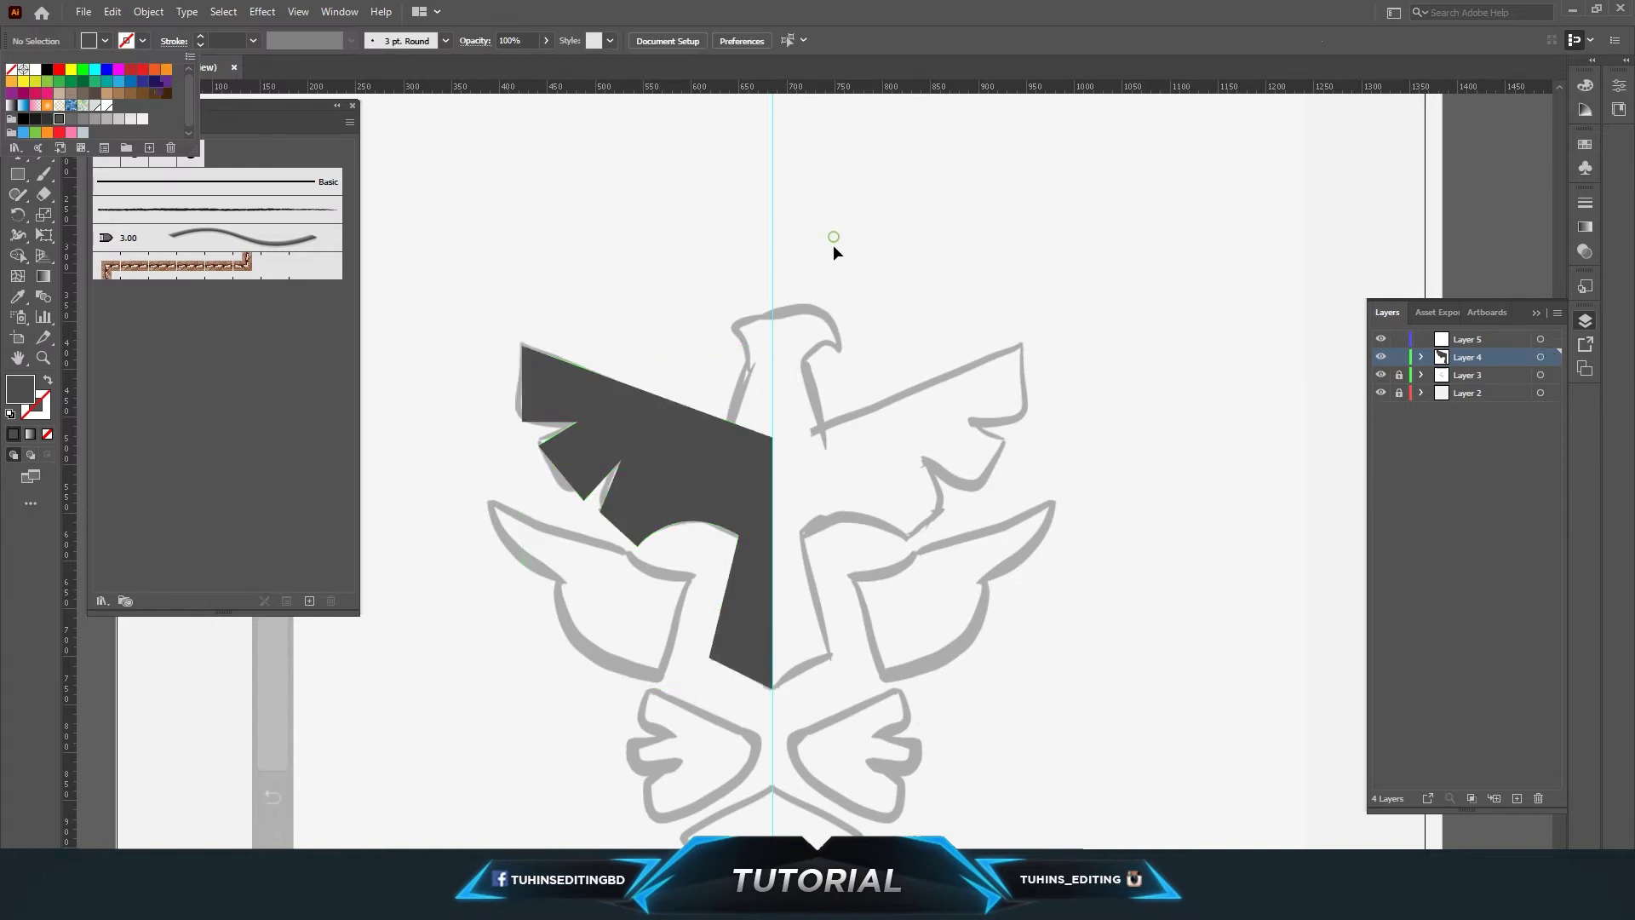
Step: Save the document with the filled wing shape
click(82, 12)
click(111, 145)
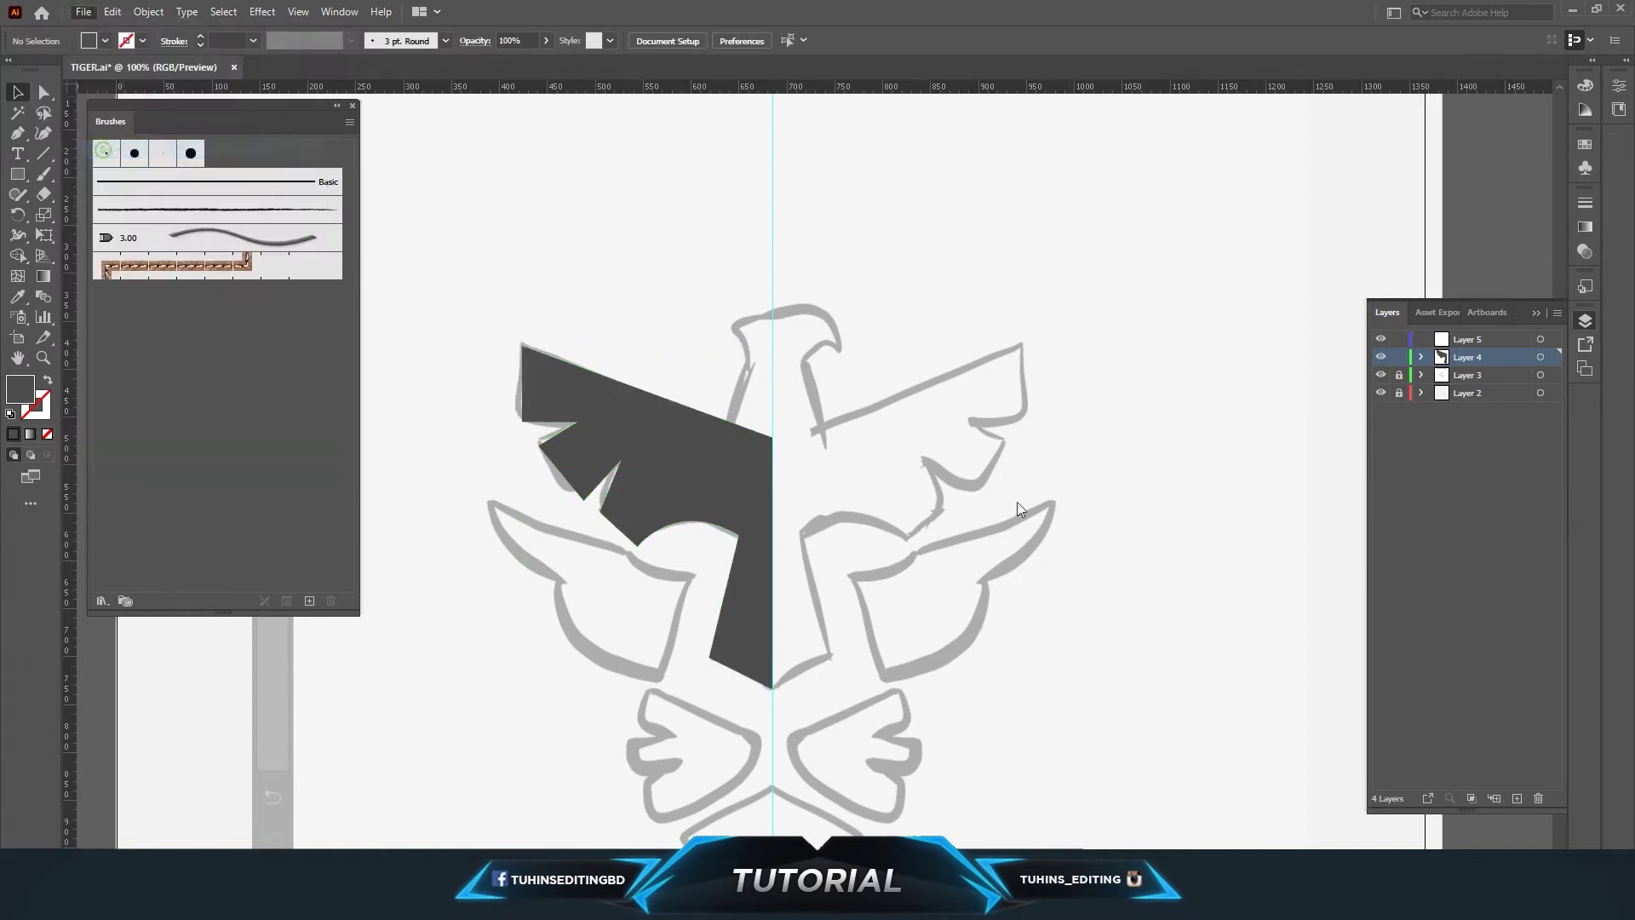
scroll(957, 494, down, 3)
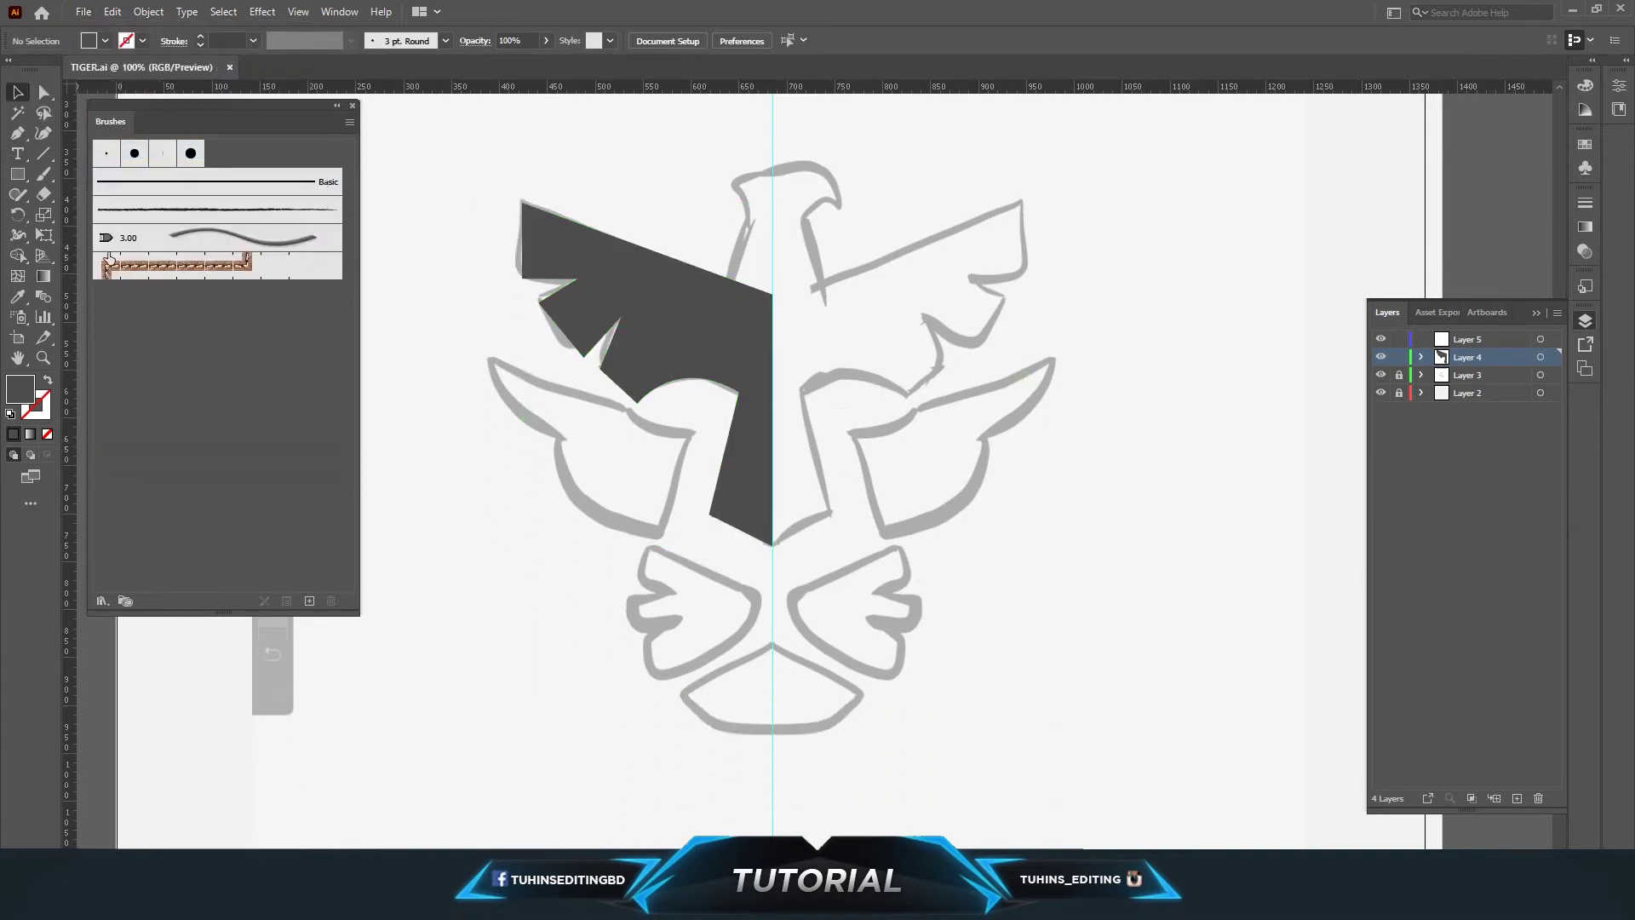
Step: Start the middle wing Pen path with a curved top edge and sharp lower corners
click(17, 133)
drag(608, 410, 647, 418)
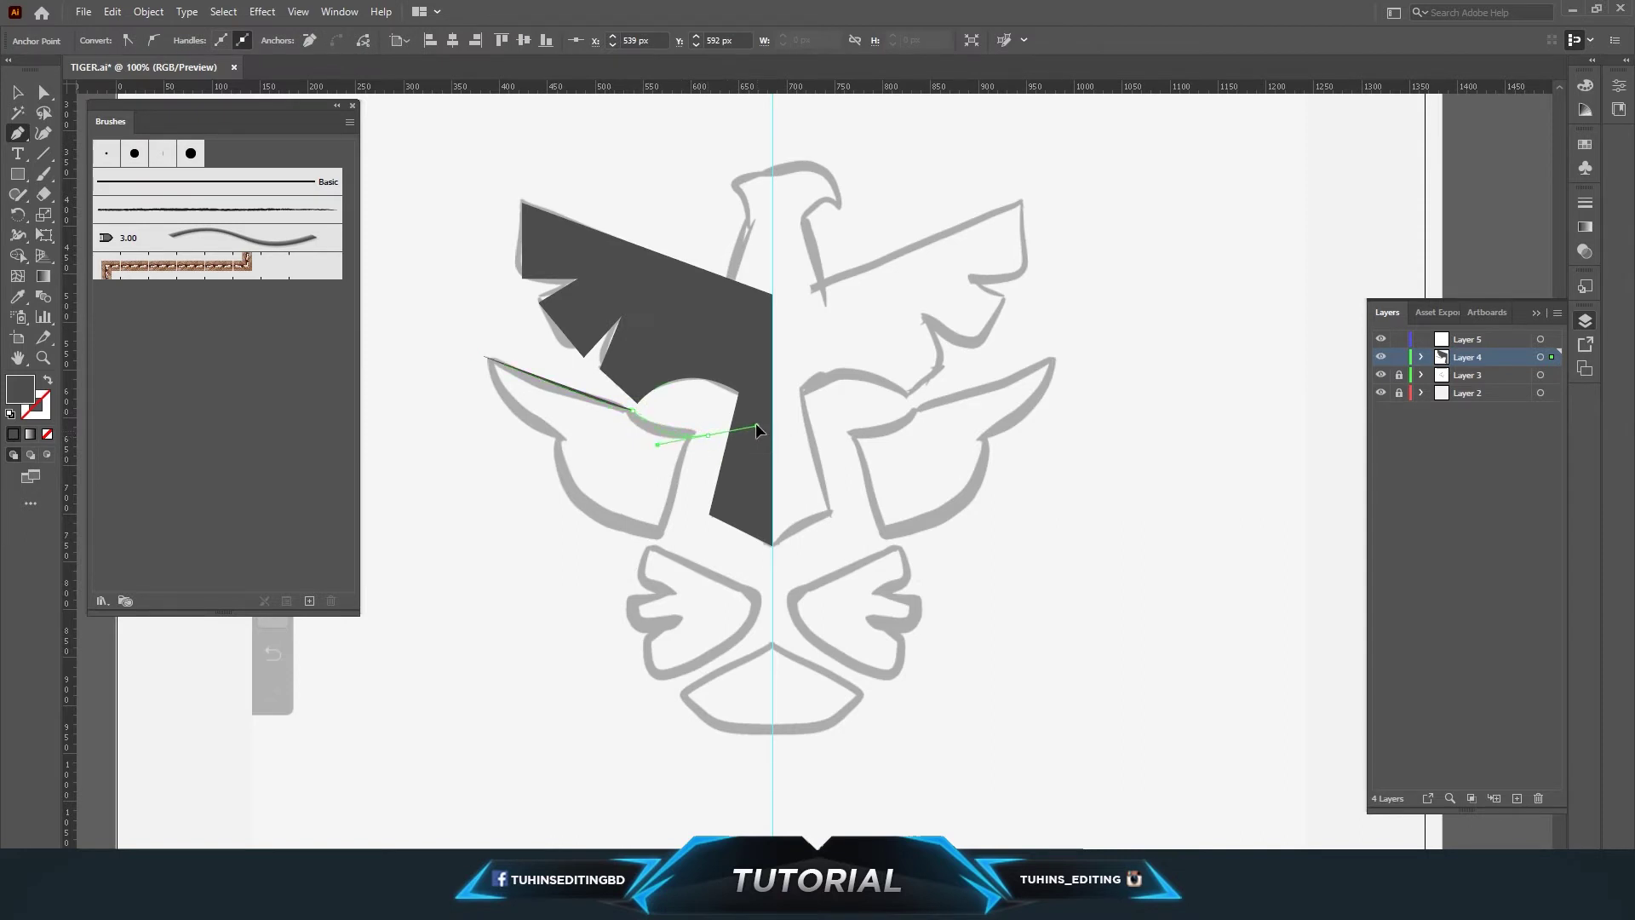
drag(754, 428, 754, 426)
click(707, 436)
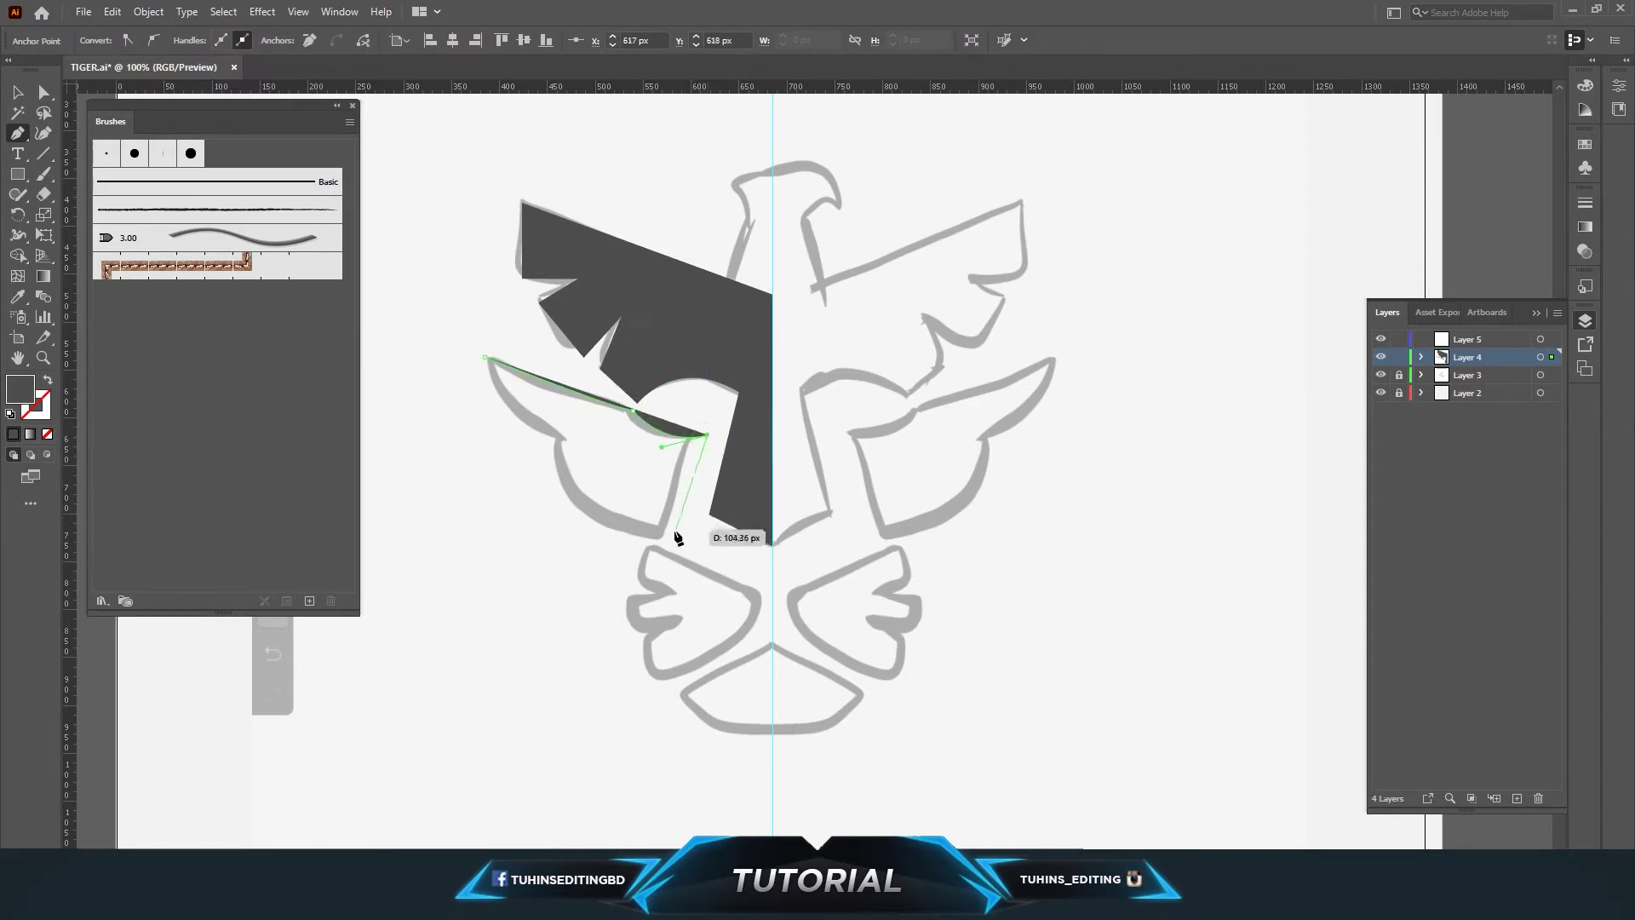
click(658, 537)
click(562, 432)
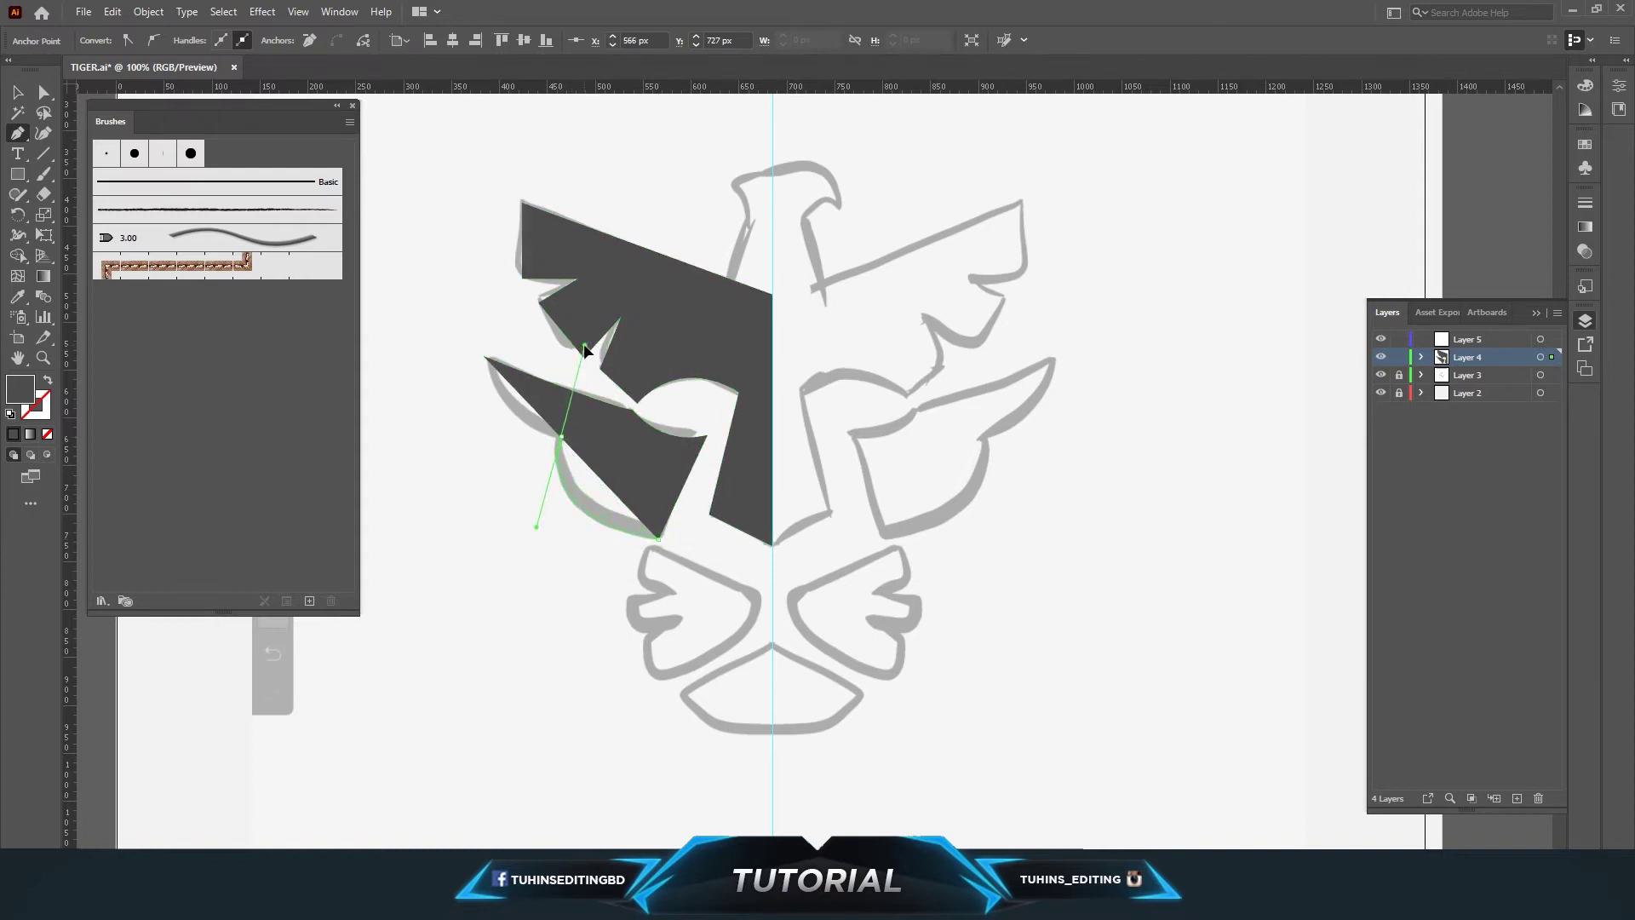
Step: Curve the wing's lower outer edge and close the shape with an outward-bowed edge
drag(584, 350, 585, 348)
click(562, 436)
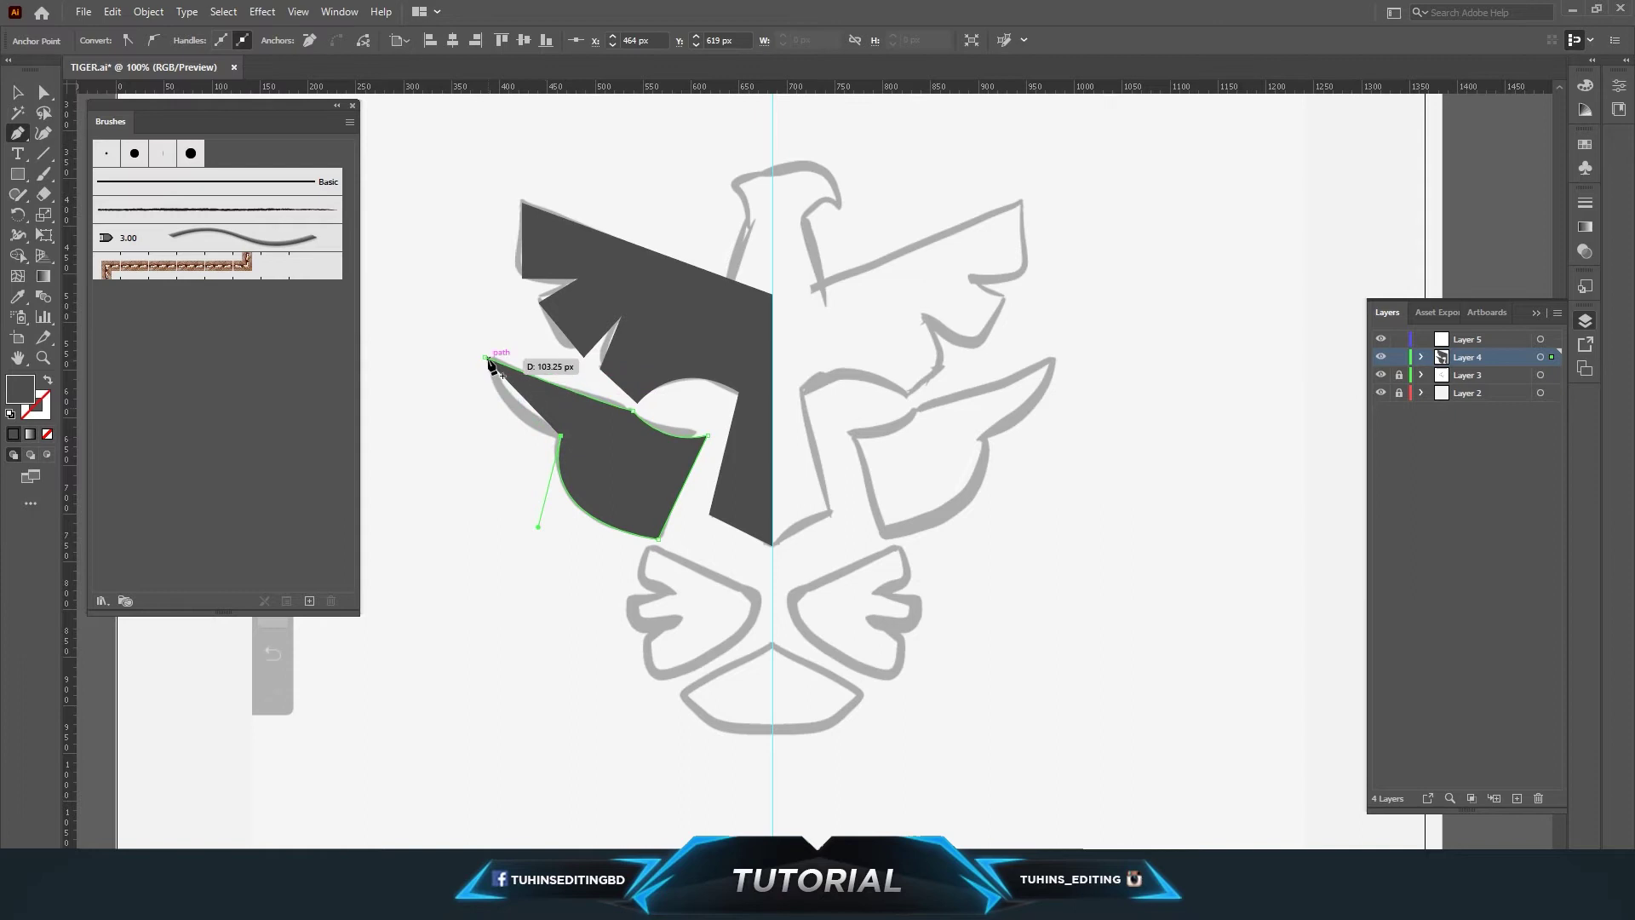
drag(486, 358, 483, 313)
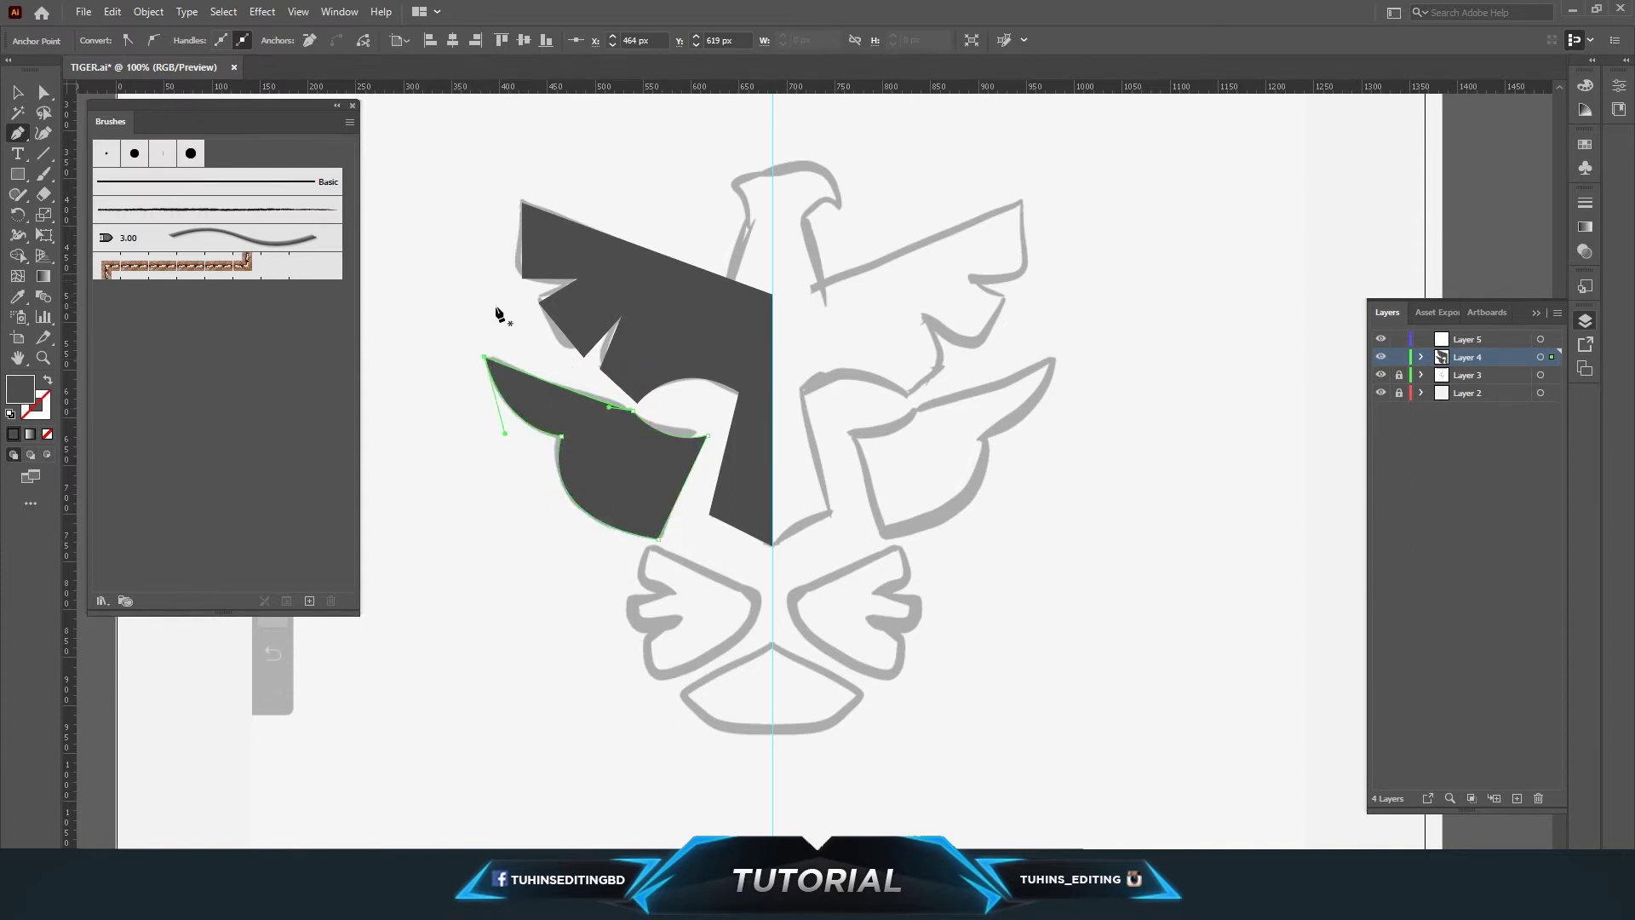
drag(485, 363, 450, 572)
click(450, 572)
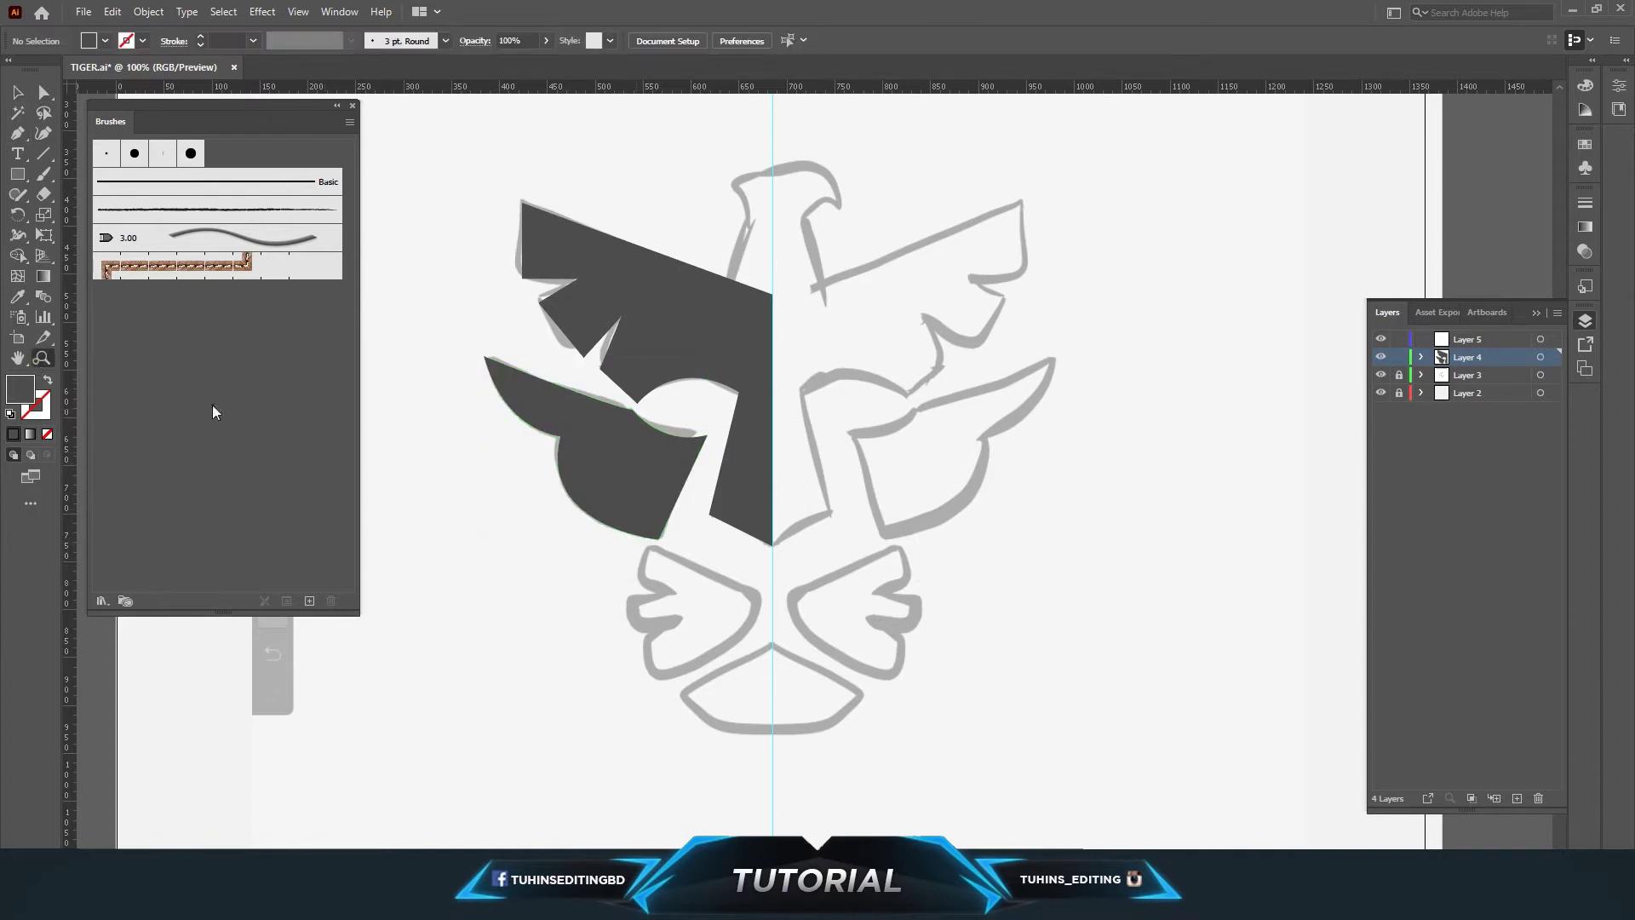
click(593, 428)
Step: Zoom in on the notch and nudge the dark shape's corner point slightly right
click(785, 388)
click(886, 601)
click(859, 460)
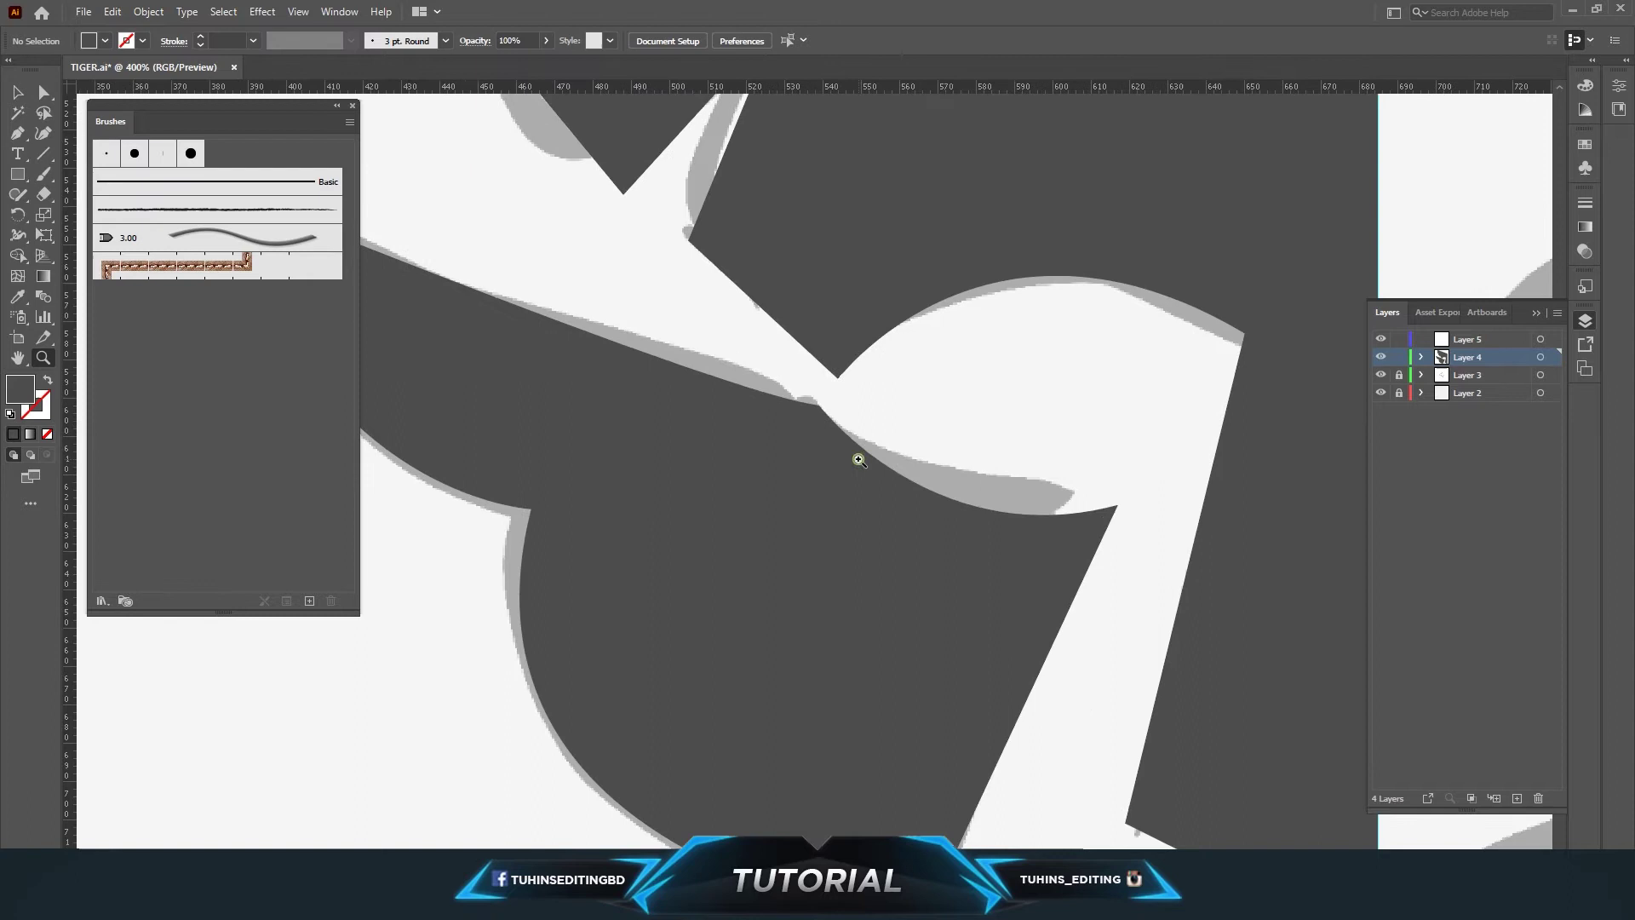
click(828, 425)
key(a)
click(676, 523)
drag(790, 461, 816, 460)
click(971, 441)
Step: Zoom back out to the whole artboard and save TIGER.ai
key(ctrl+minus)
key(ctrl+minus)
key(ctrl+minus)
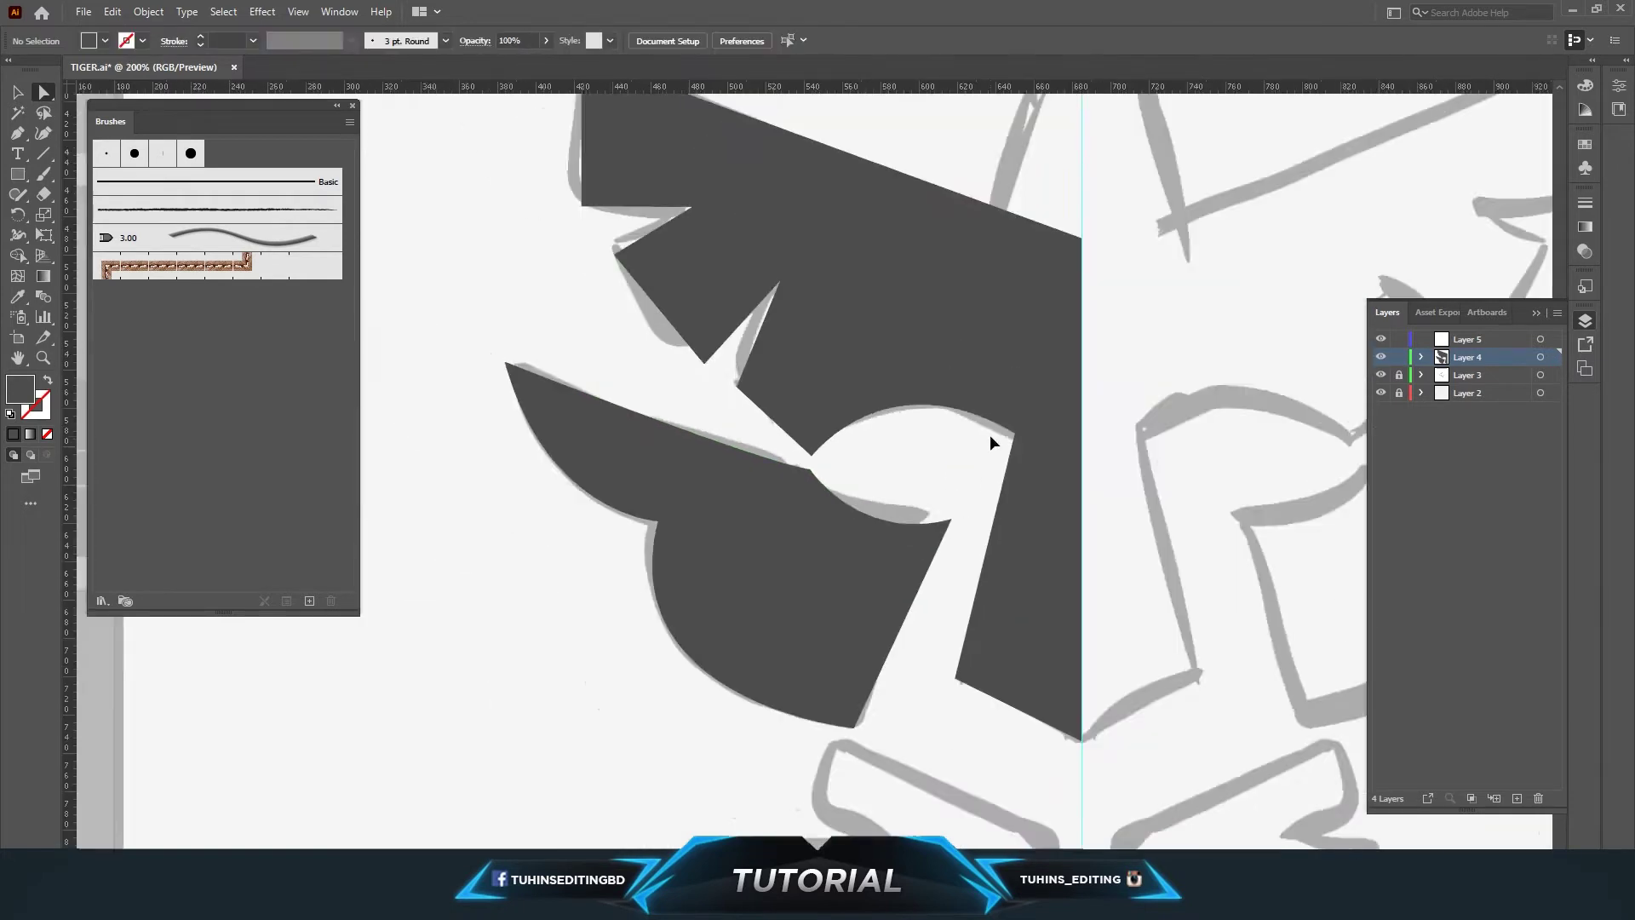
key(ctrl+minus)
key(ctrl+minus)
key(ctrl+minus)
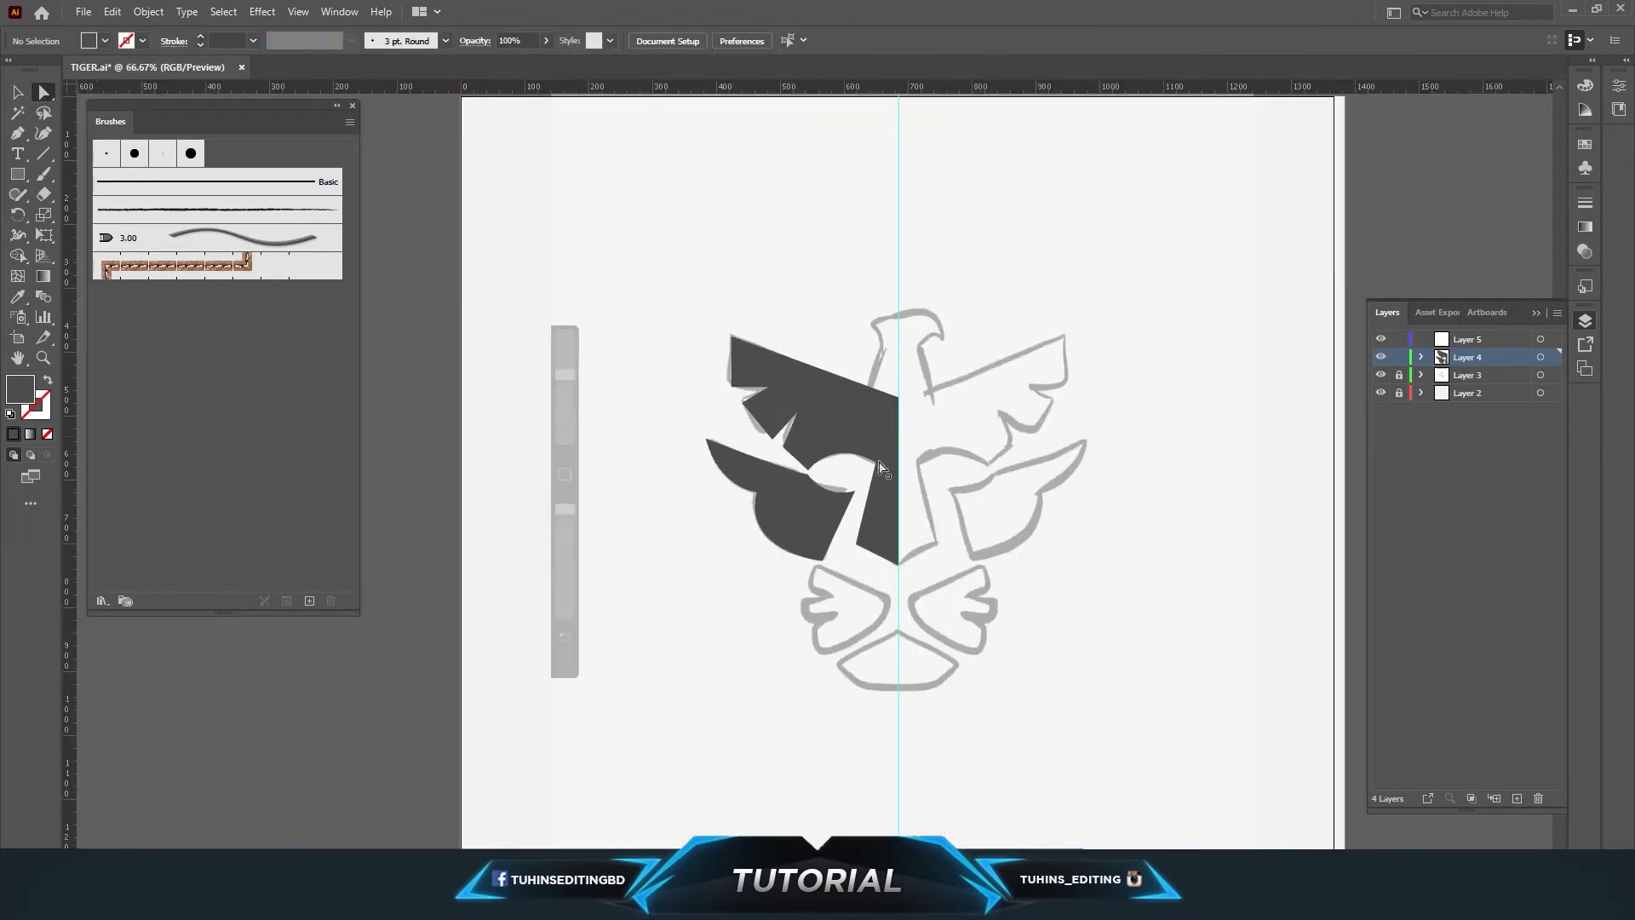
click(82, 12)
click(117, 150)
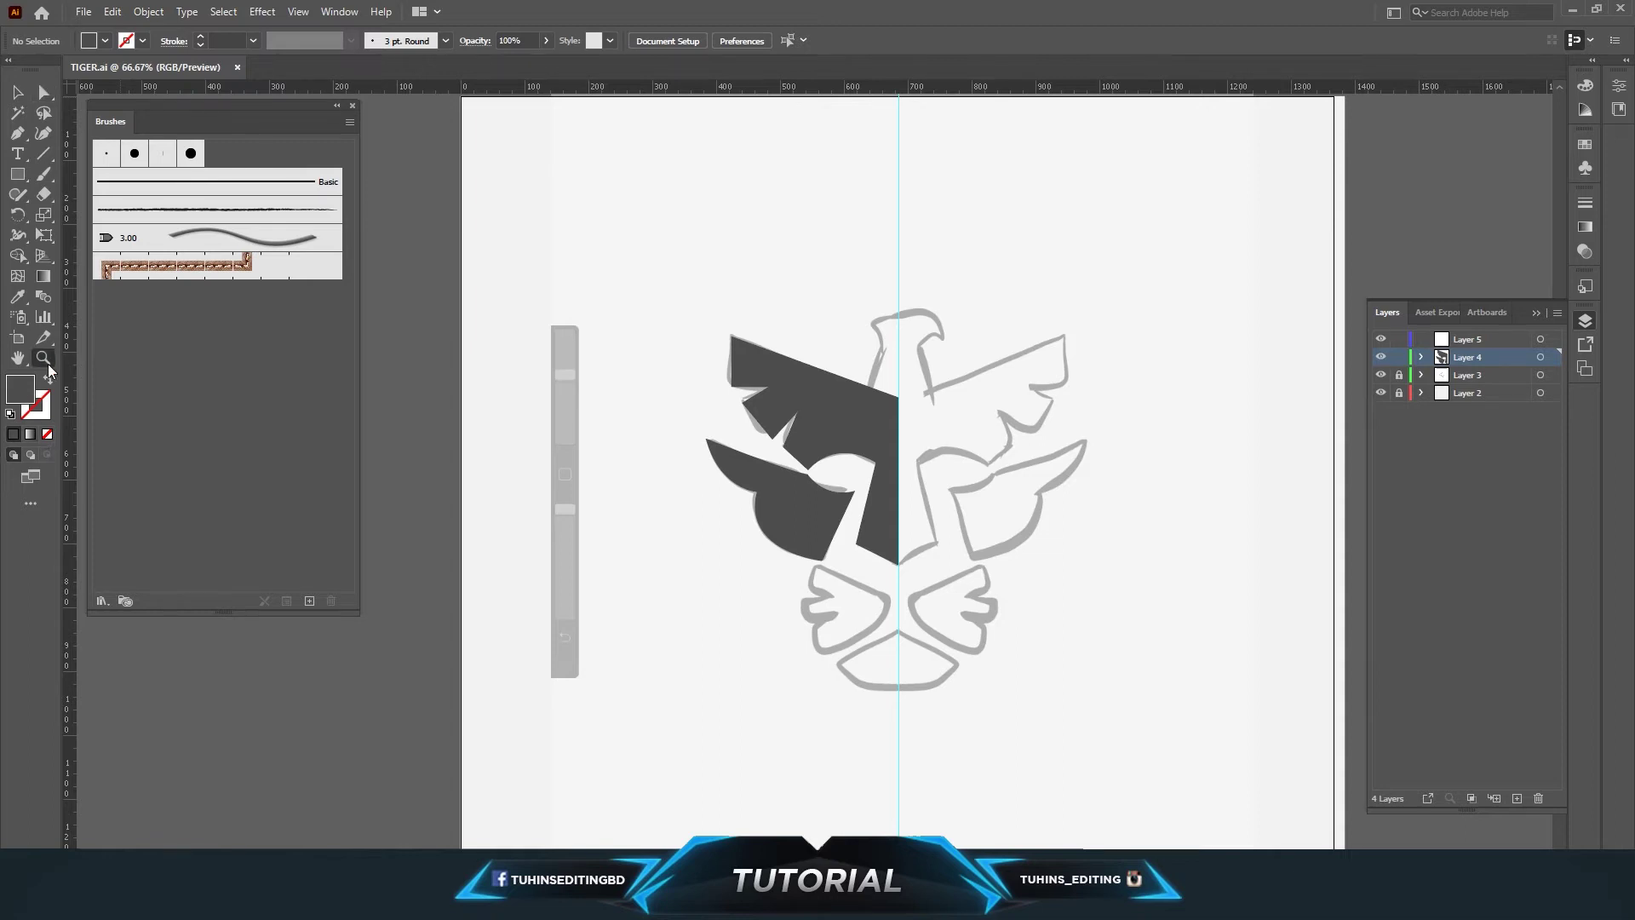
click(869, 558)
click(799, 542)
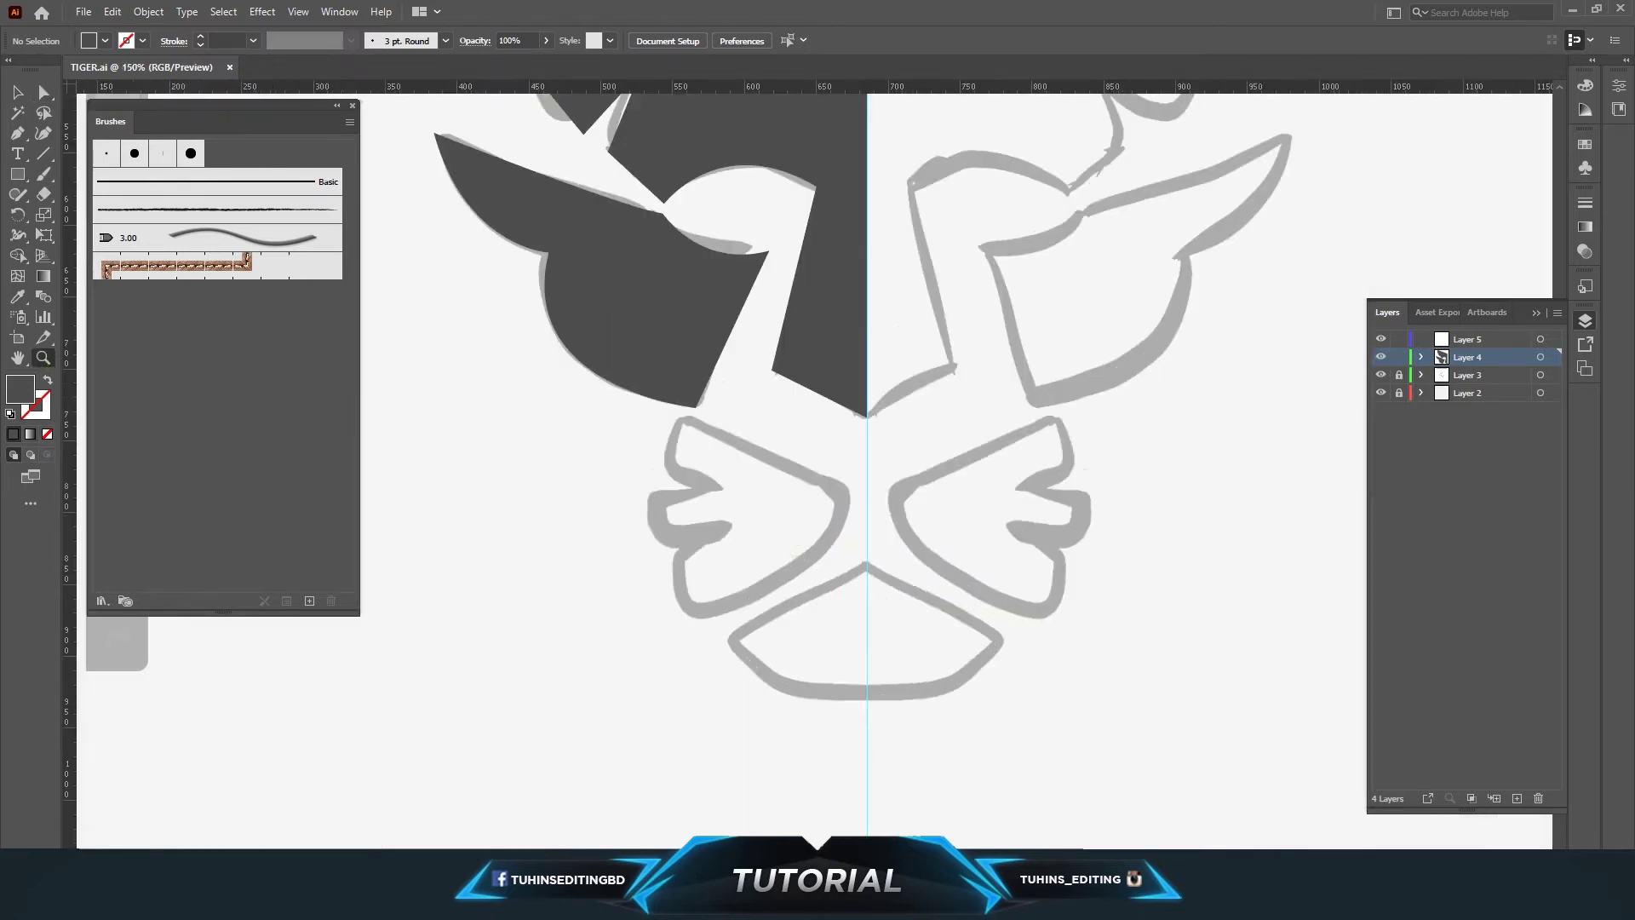
Step: Start the left cheek Pen path with top and right corners and a curved lower edge
click(1551, 843)
scroll(876, 573, up, 1)
click(15, 136)
click(679, 460)
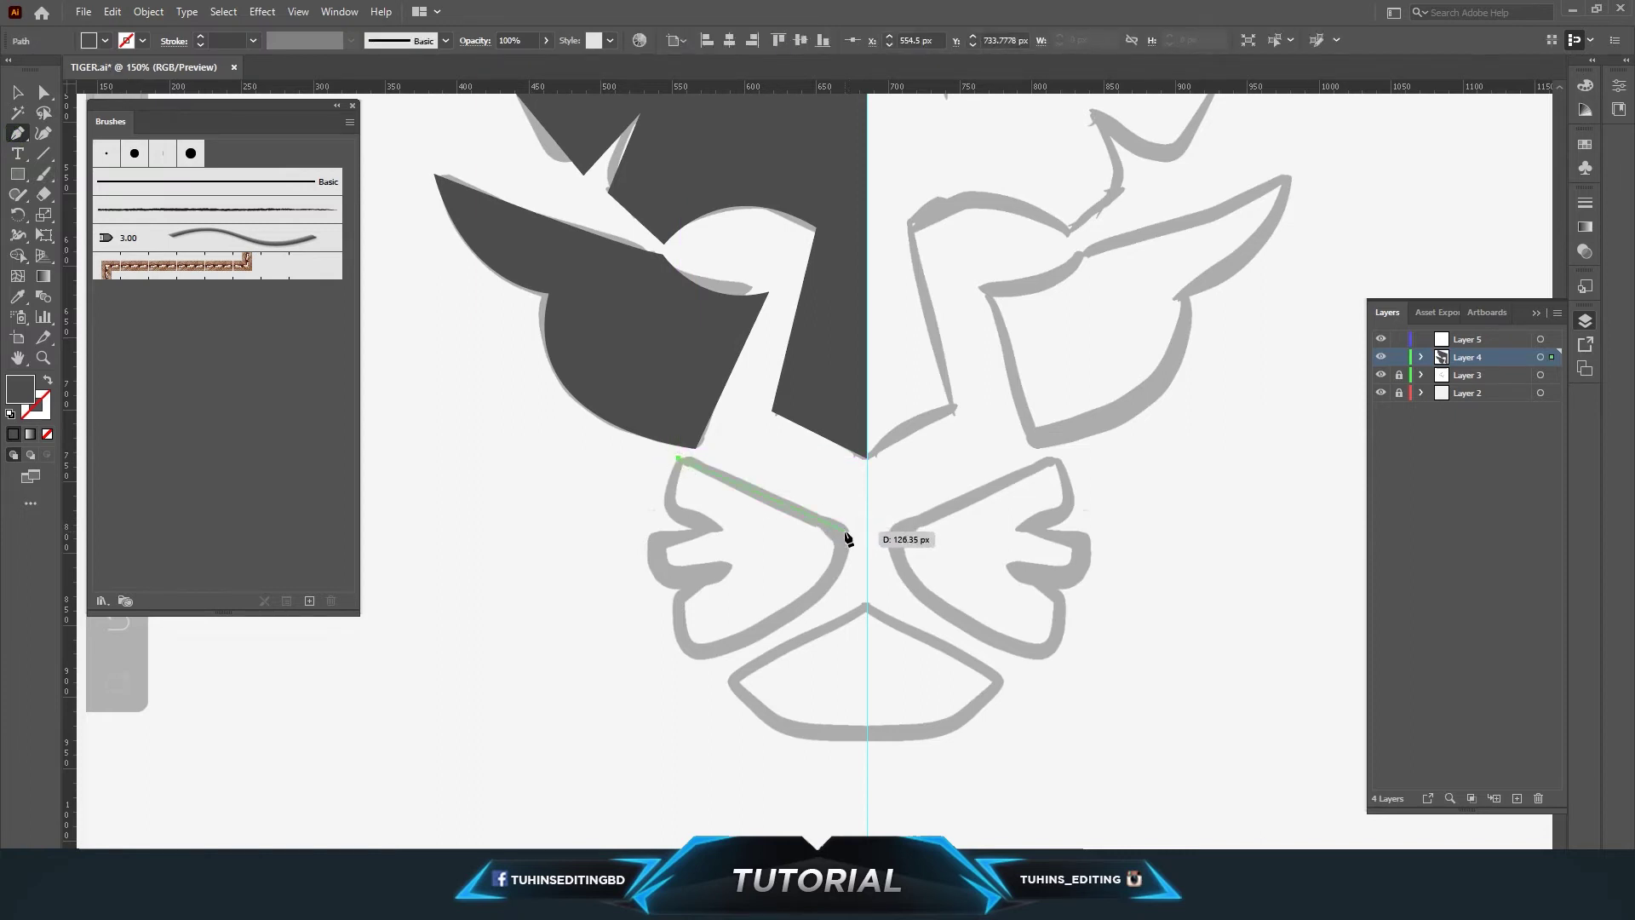
click(844, 529)
drag(792, 615, 833, 590)
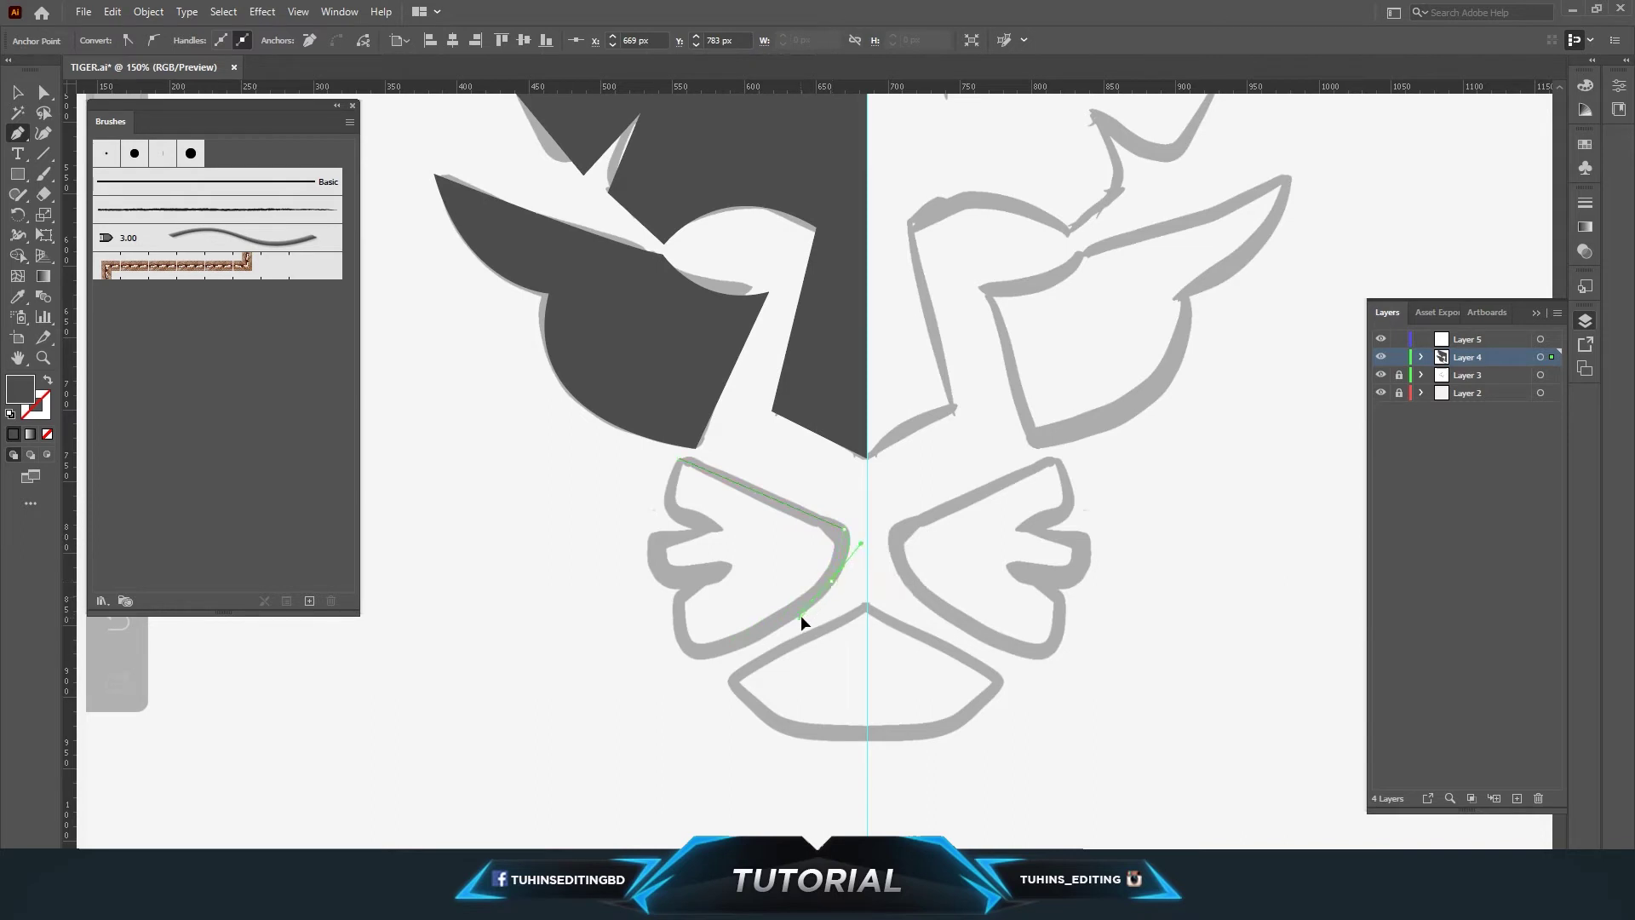
drag(802, 622, 828, 605)
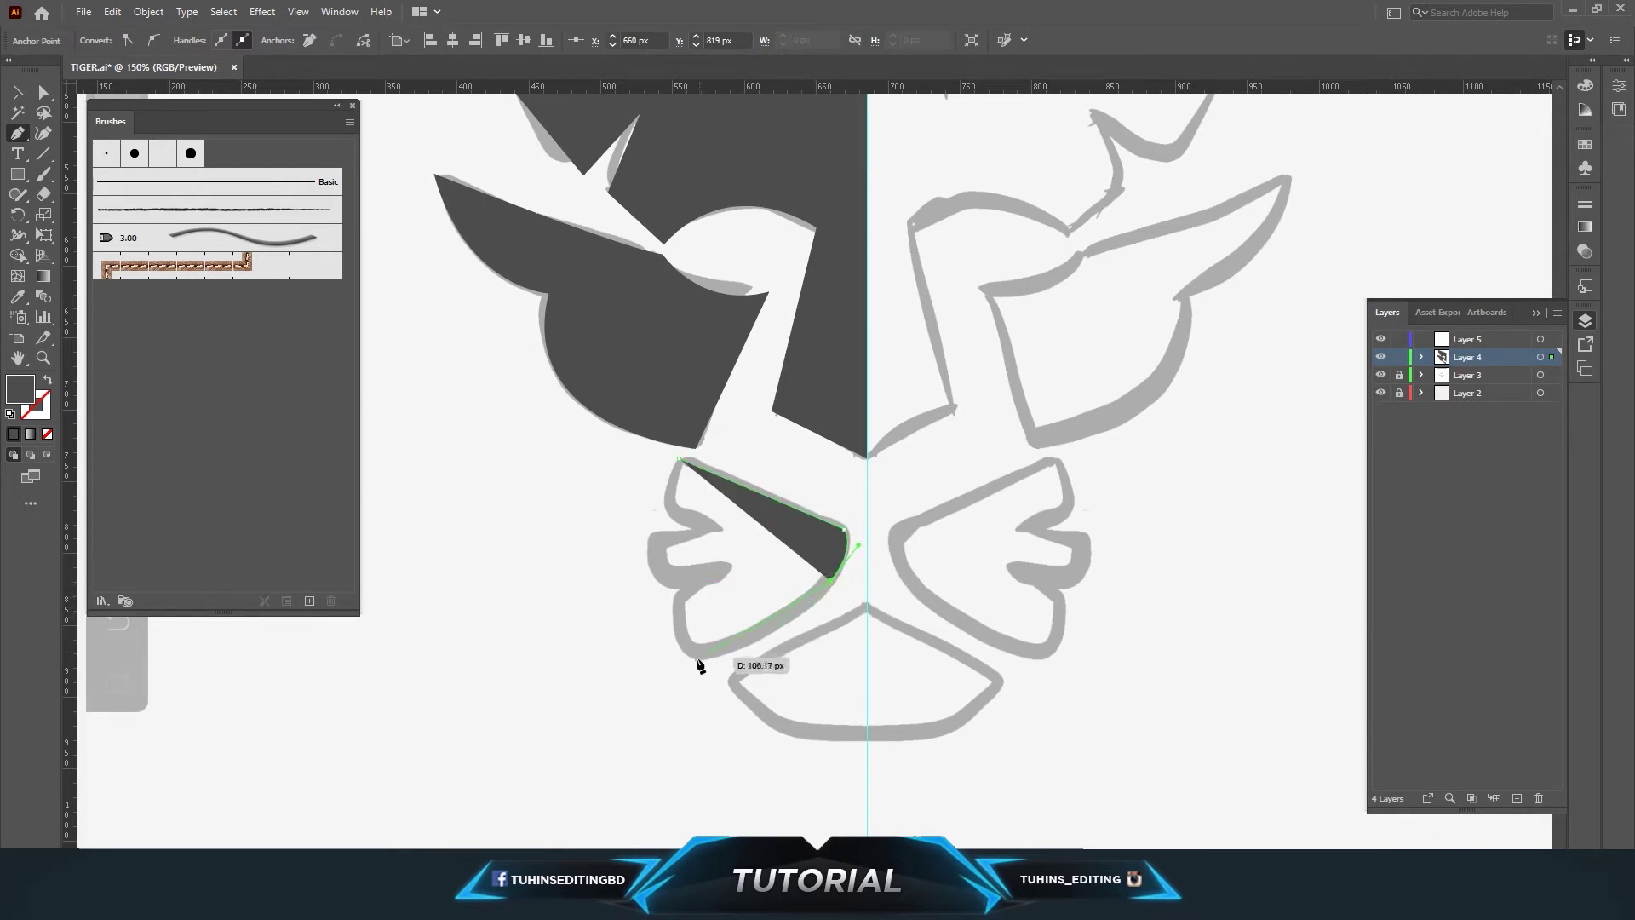
drag(694, 658, 682, 618)
Step: Add the cheek's notch and prong points and close the cheek shape
click(679, 605)
click(714, 578)
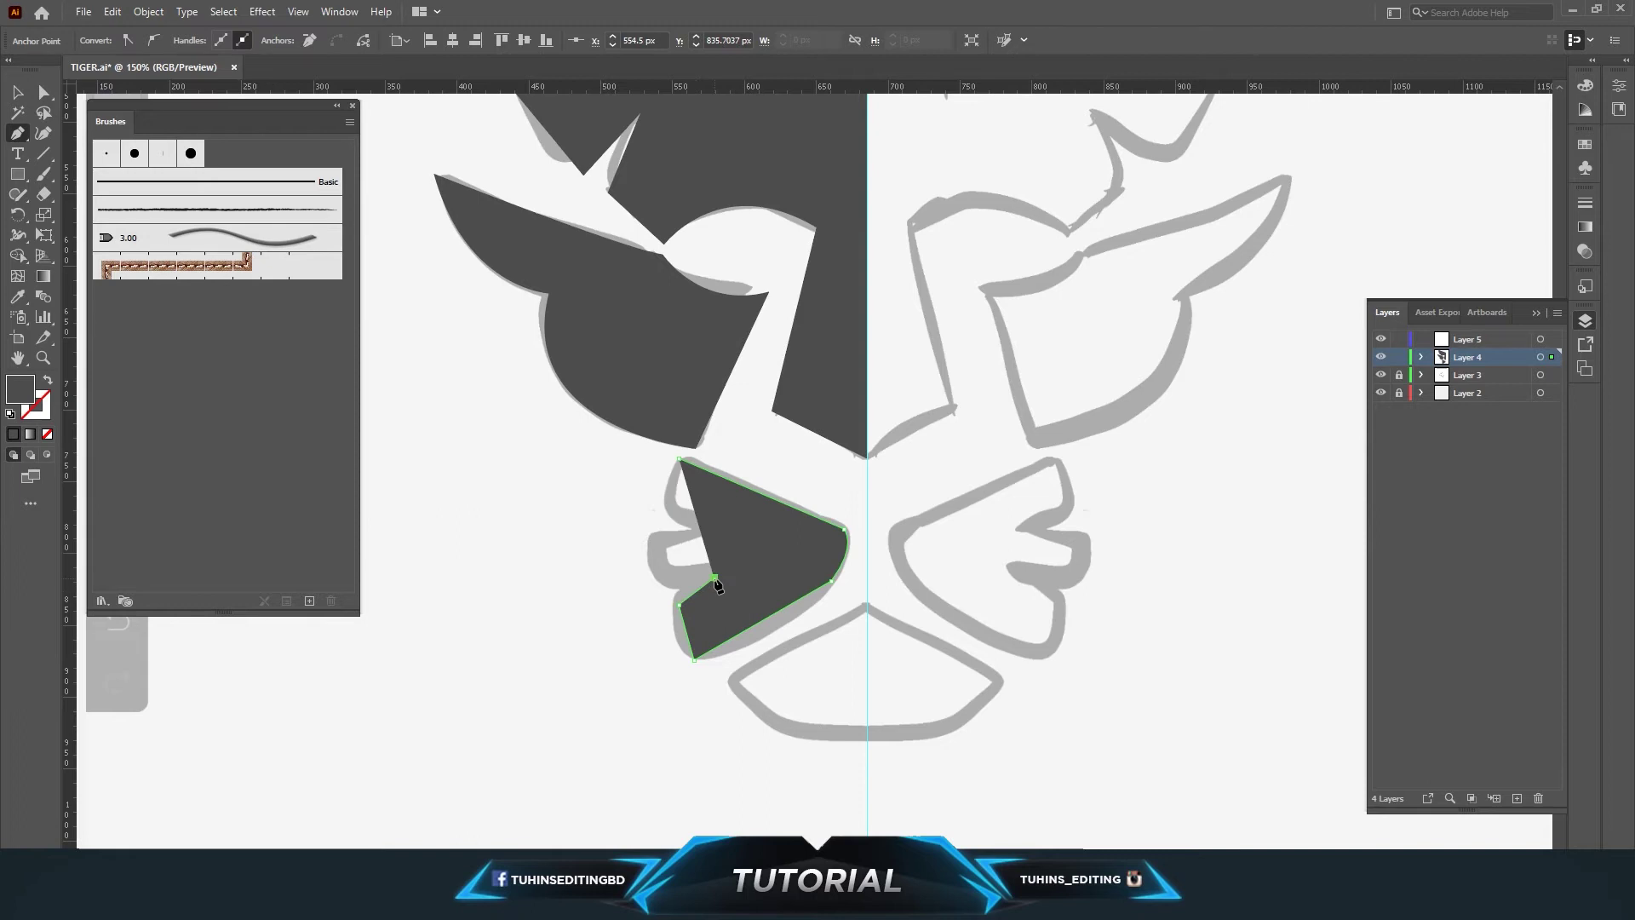
click(669, 590)
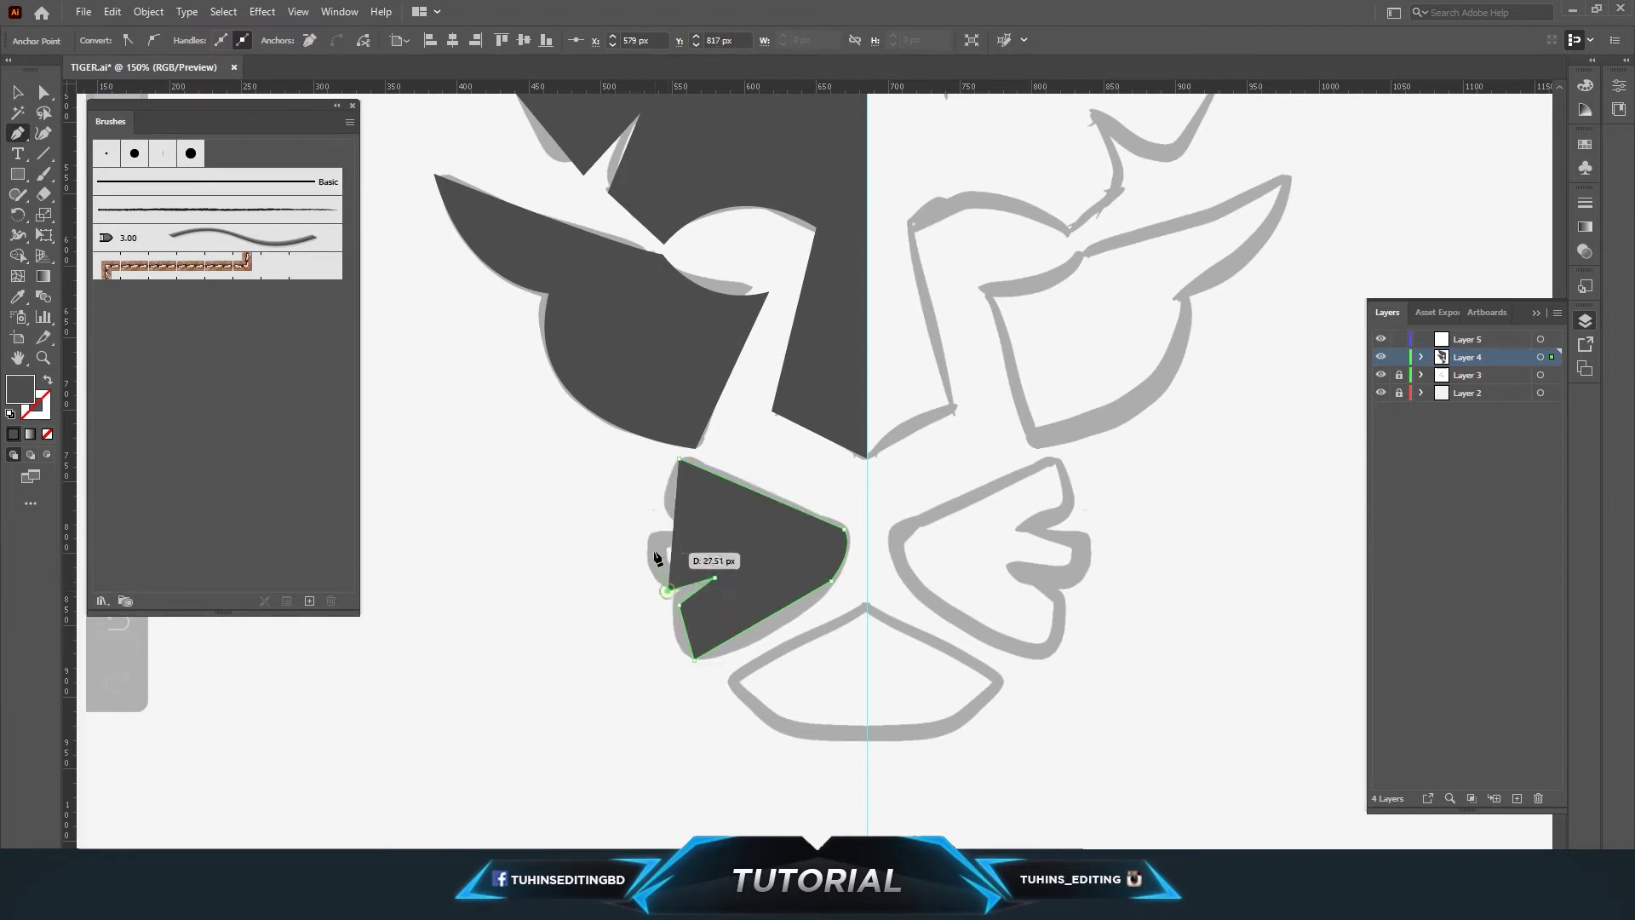
click(660, 530)
click(714, 529)
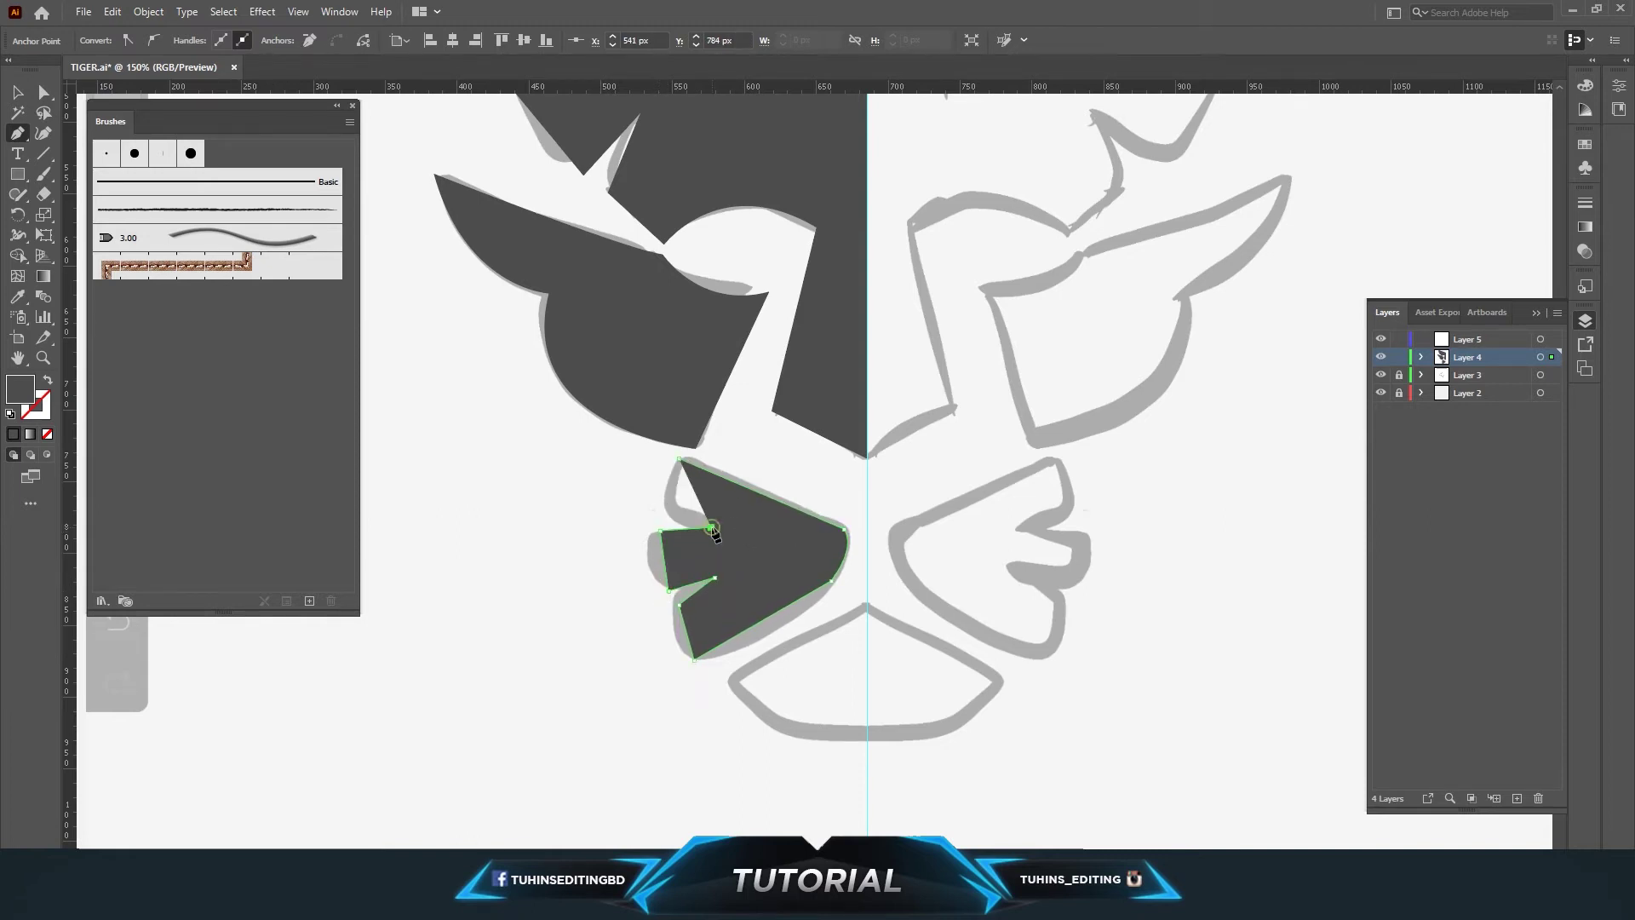
drag(665, 512, 677, 484)
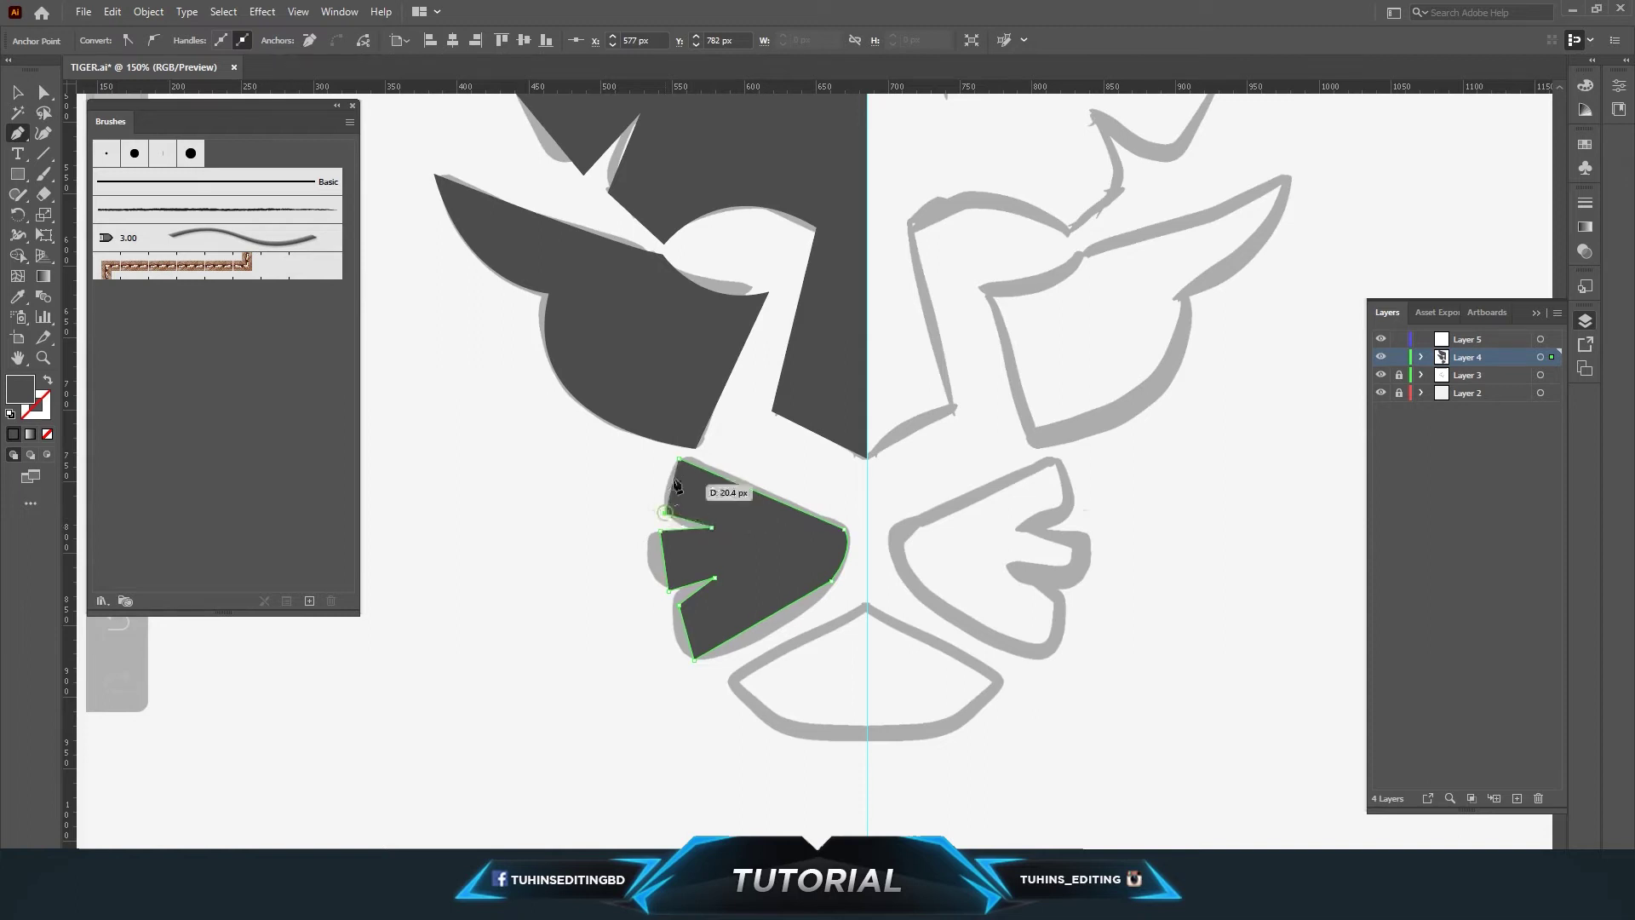
click(678, 460)
key(v)
click(442, 497)
key(ctrl+minus)
key(ctrl+minus)
key(ctrl+minus)
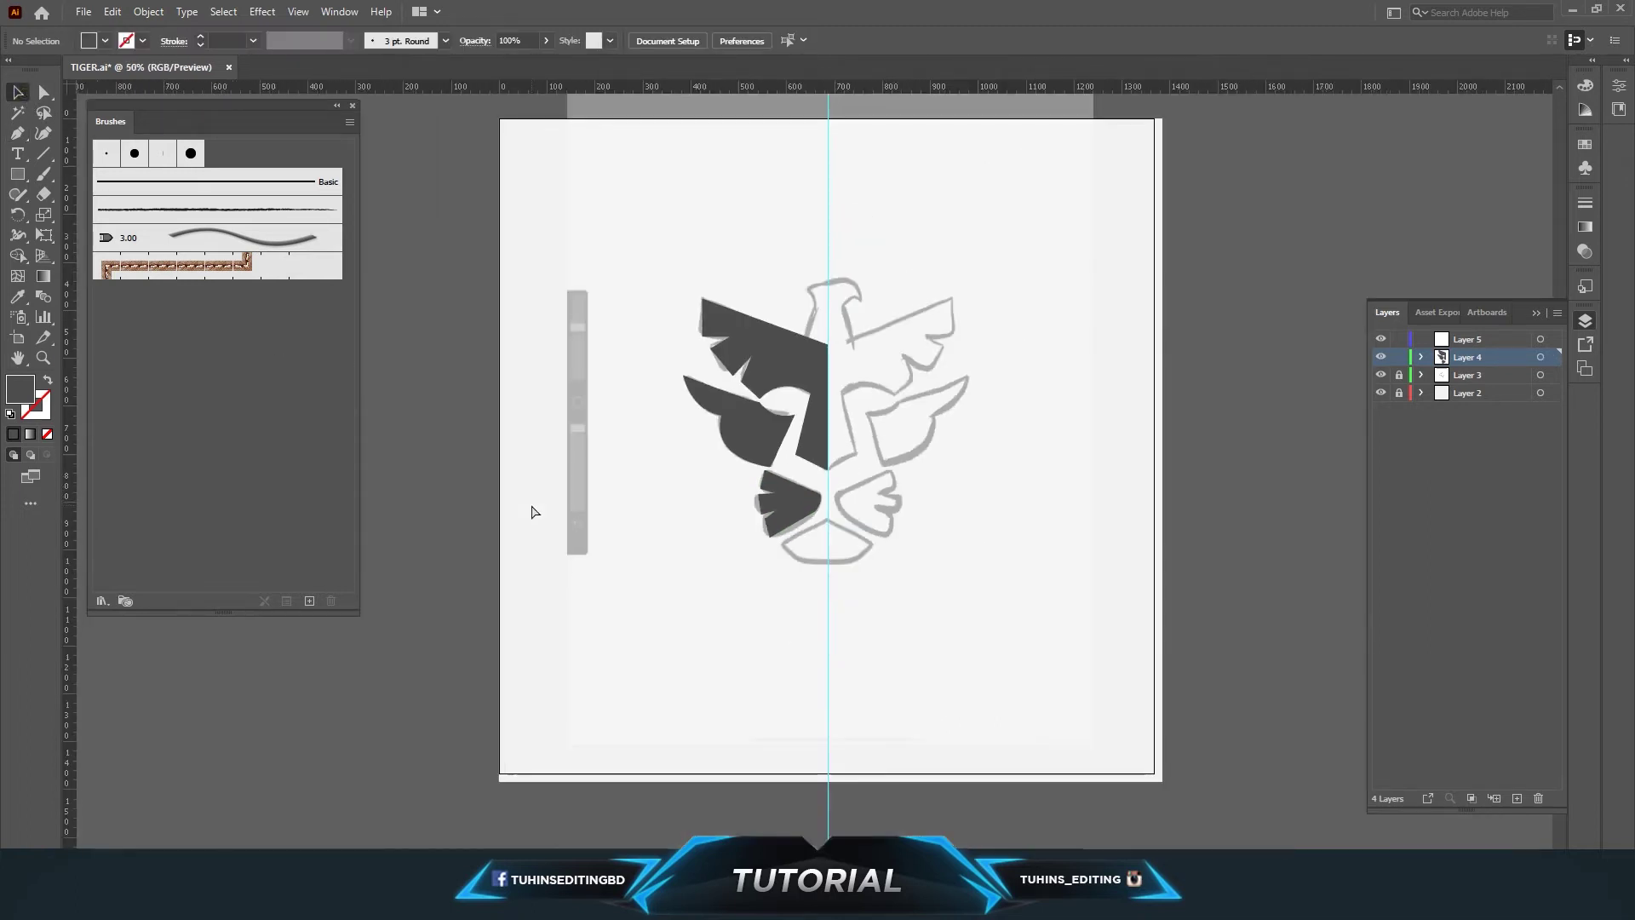
key(ctrl+plus)
key(ctrl+plus)
key(ctrl+plus)
key(ctrl+plus)
Step: Try freehand reshaping the cheek's curves, then undo it
click(749, 597)
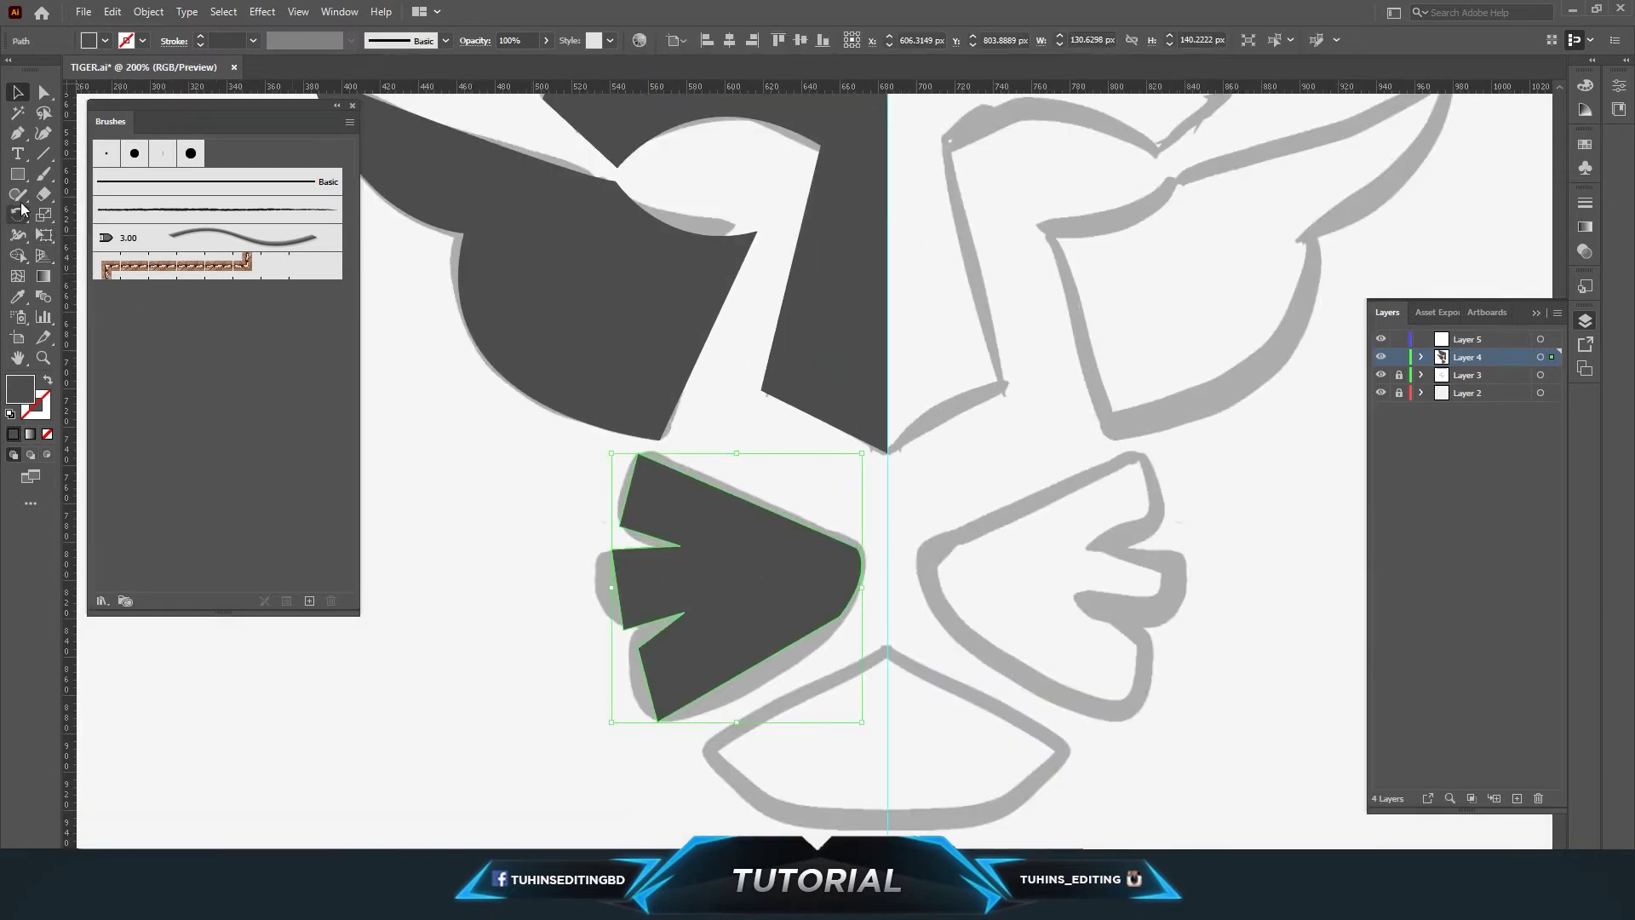
drag(21, 201, 77, 204)
drag(798, 628, 796, 629)
mouse_move(833, 539)
mouse_down()
mouse_move(859, 574)
mouse_move(689, 700)
mouse_up()
key(ctrl+z)
click(17, 91)
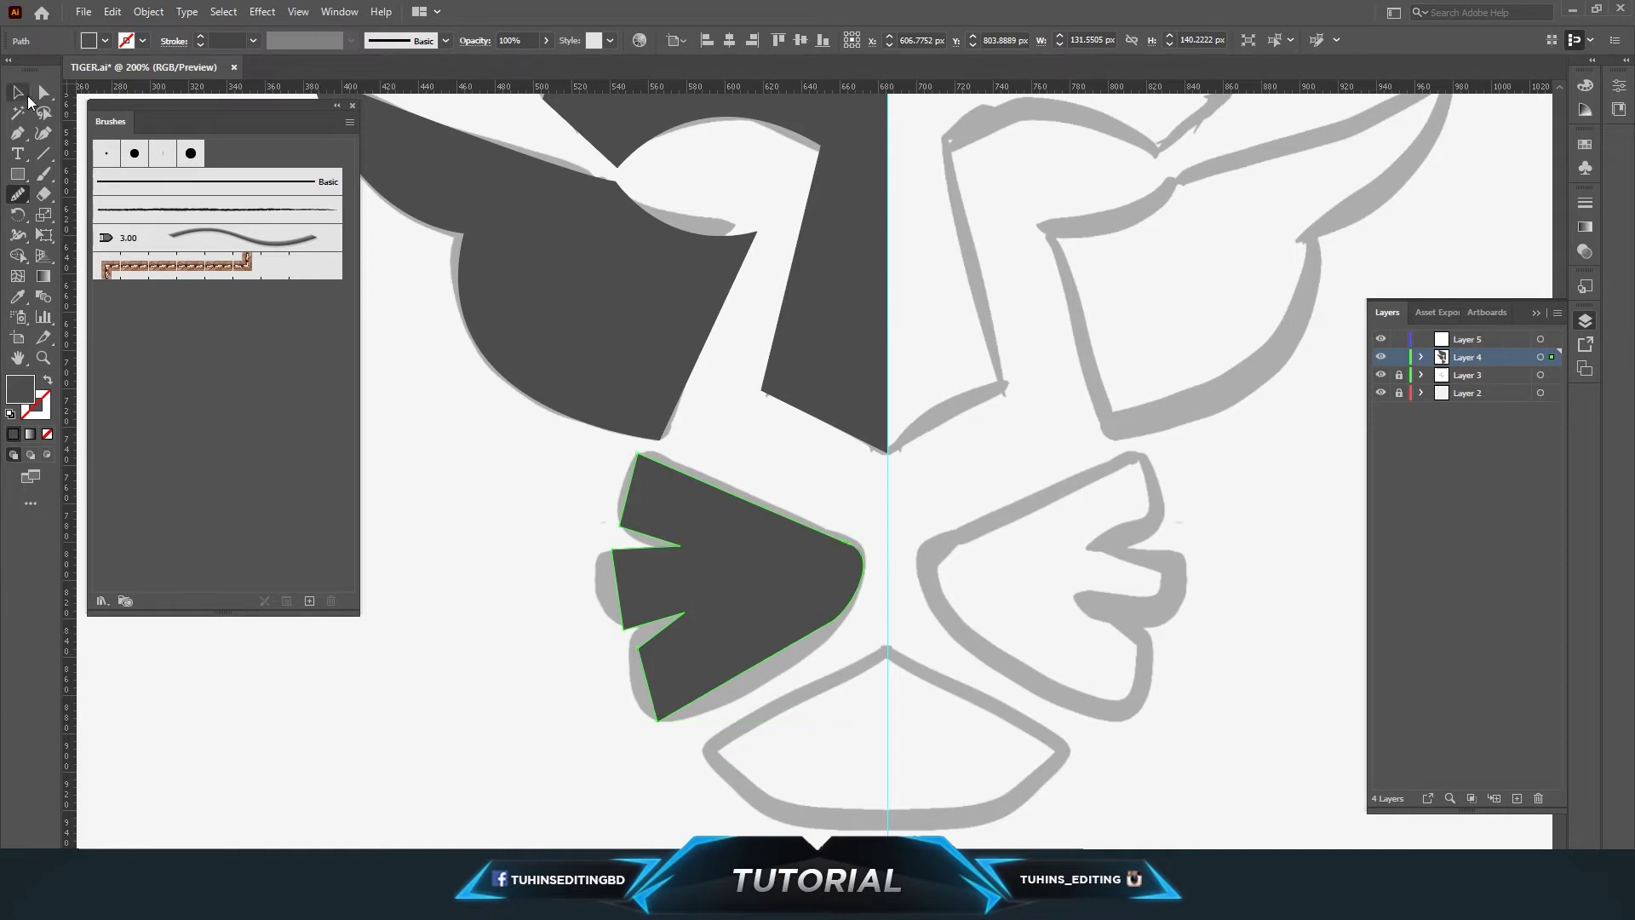
click(549, 609)
scroll(548, 610, up, 2)
scroll(548, 610, up, 3)
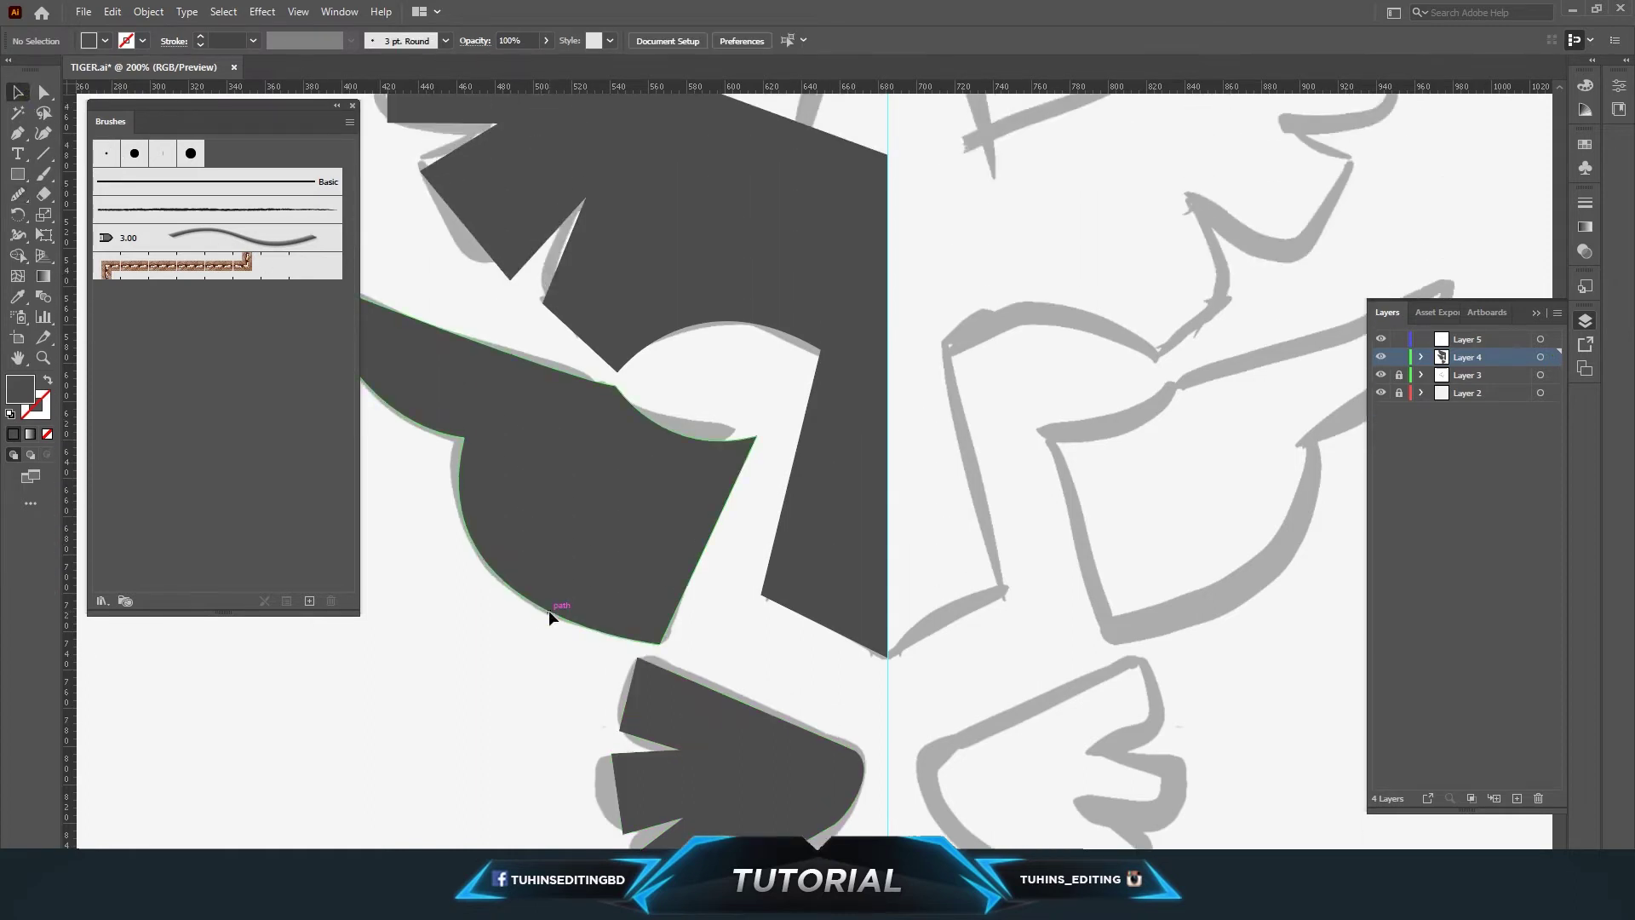
scroll(549, 610, down, 2)
scroll(565, 610, down, 4)
scroll(597, 597, down, 1)
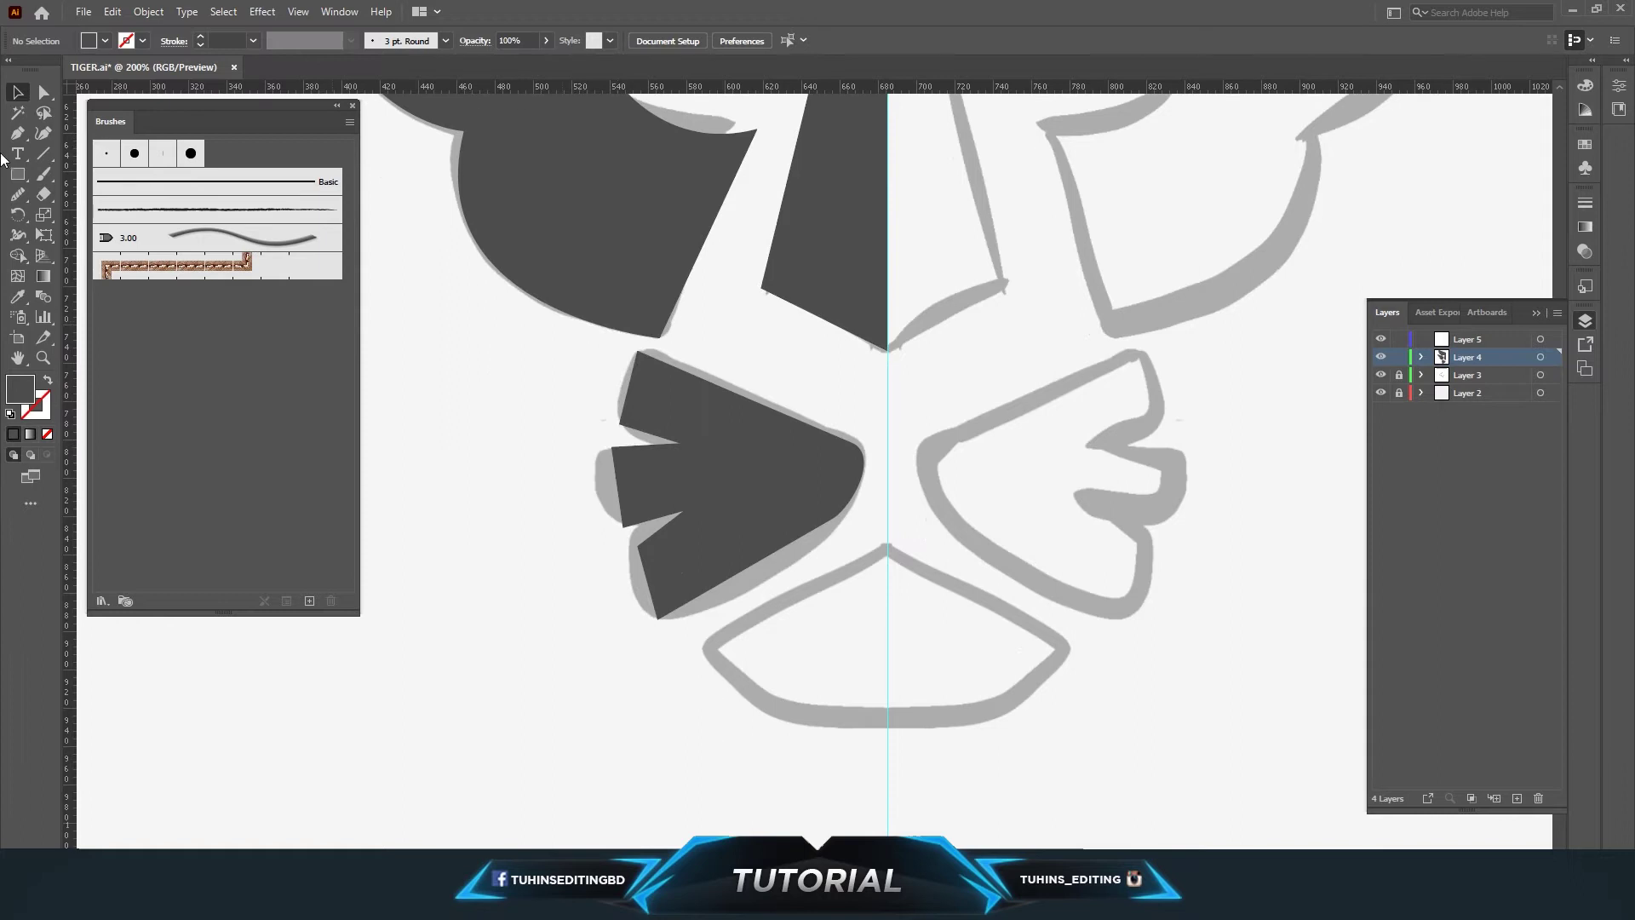
Step: Draw the left chin shape from the centre guide with a curved bottom edge
click(17, 133)
click(887, 547)
click(730, 630)
click(717, 669)
drag(780, 711, 823, 720)
click(732, 678)
click(887, 725)
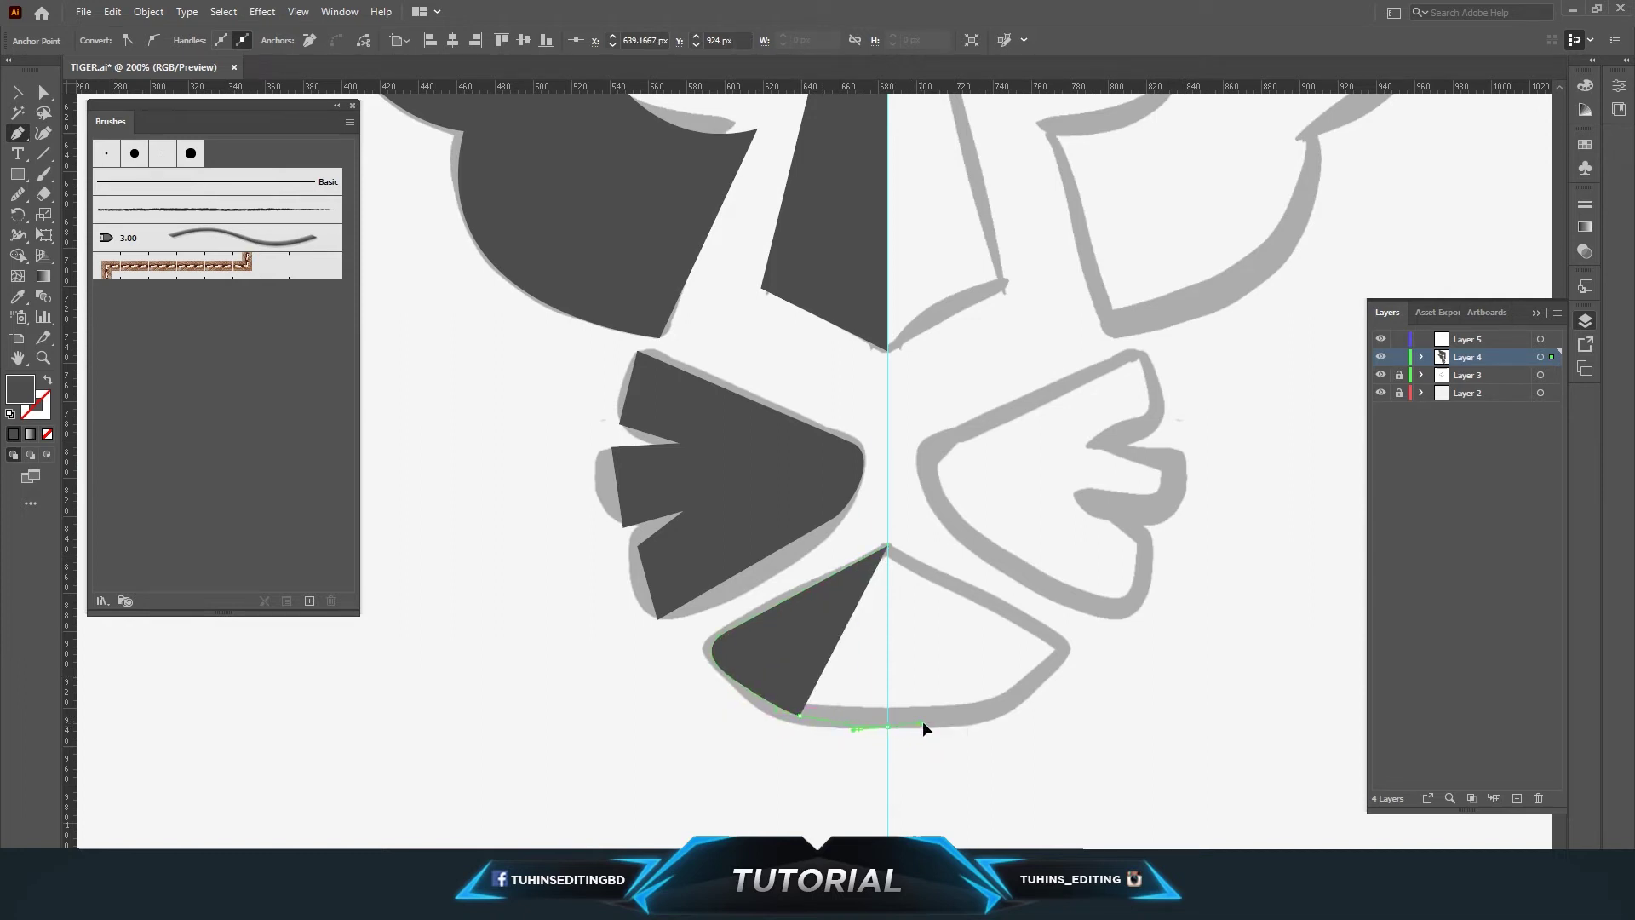
drag(913, 722, 922, 724)
Step: Smooth the chin's lower curve and upper edges with the Smooth tool
click(18, 92)
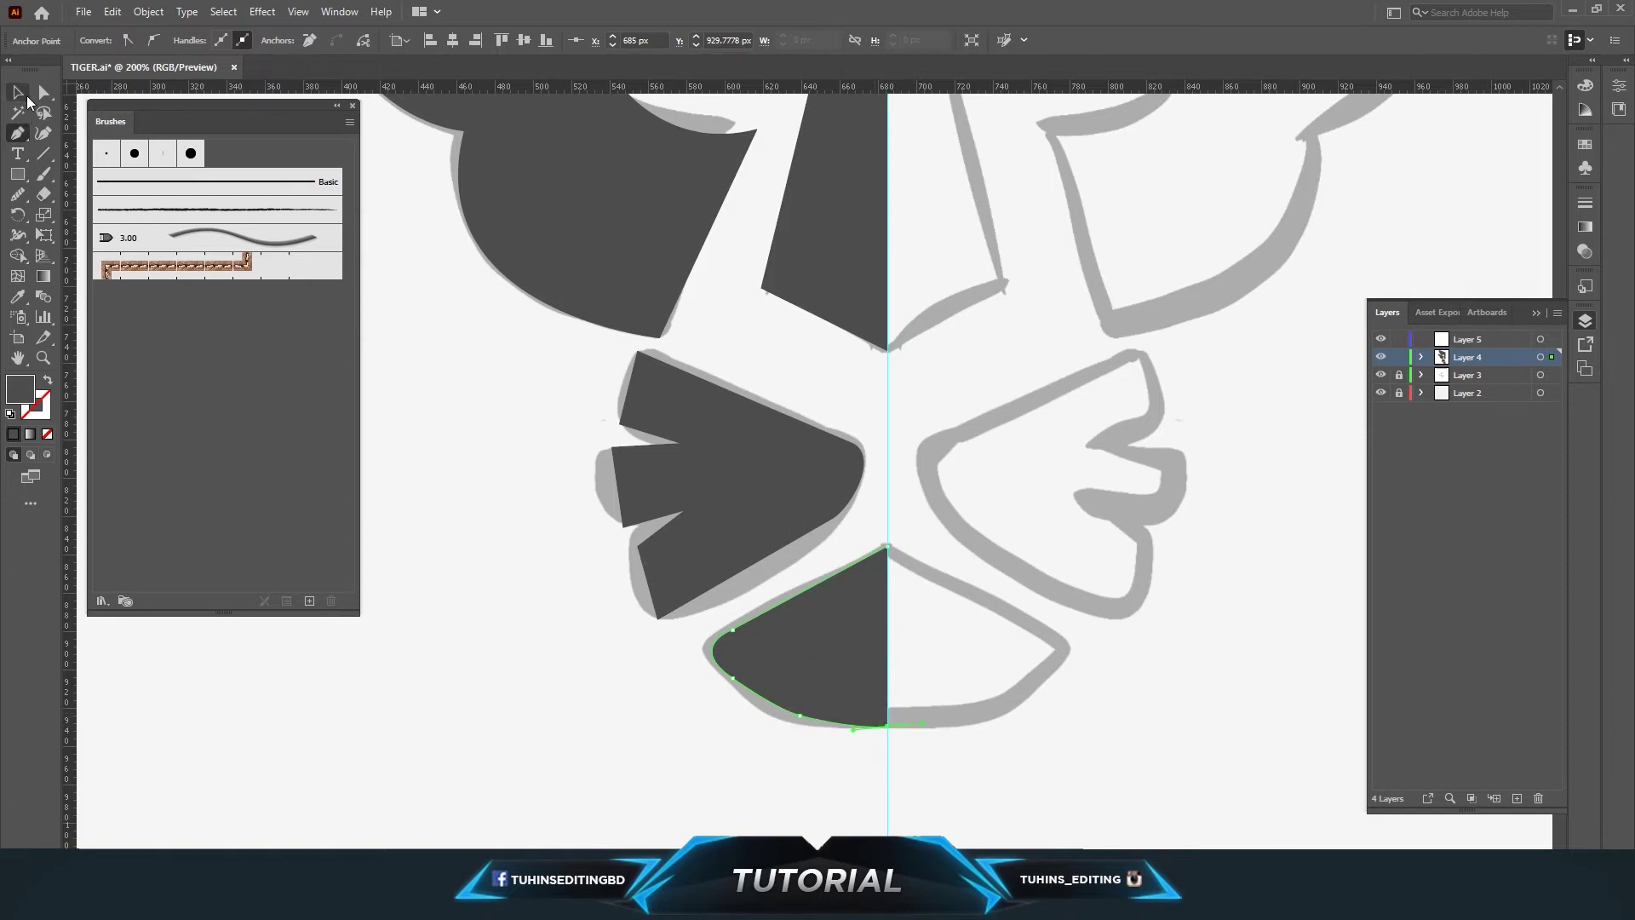
click(18, 194)
mouse_move(843, 728)
mouse_down()
mouse_move(734, 695)
mouse_move(774, 697)
mouse_up()
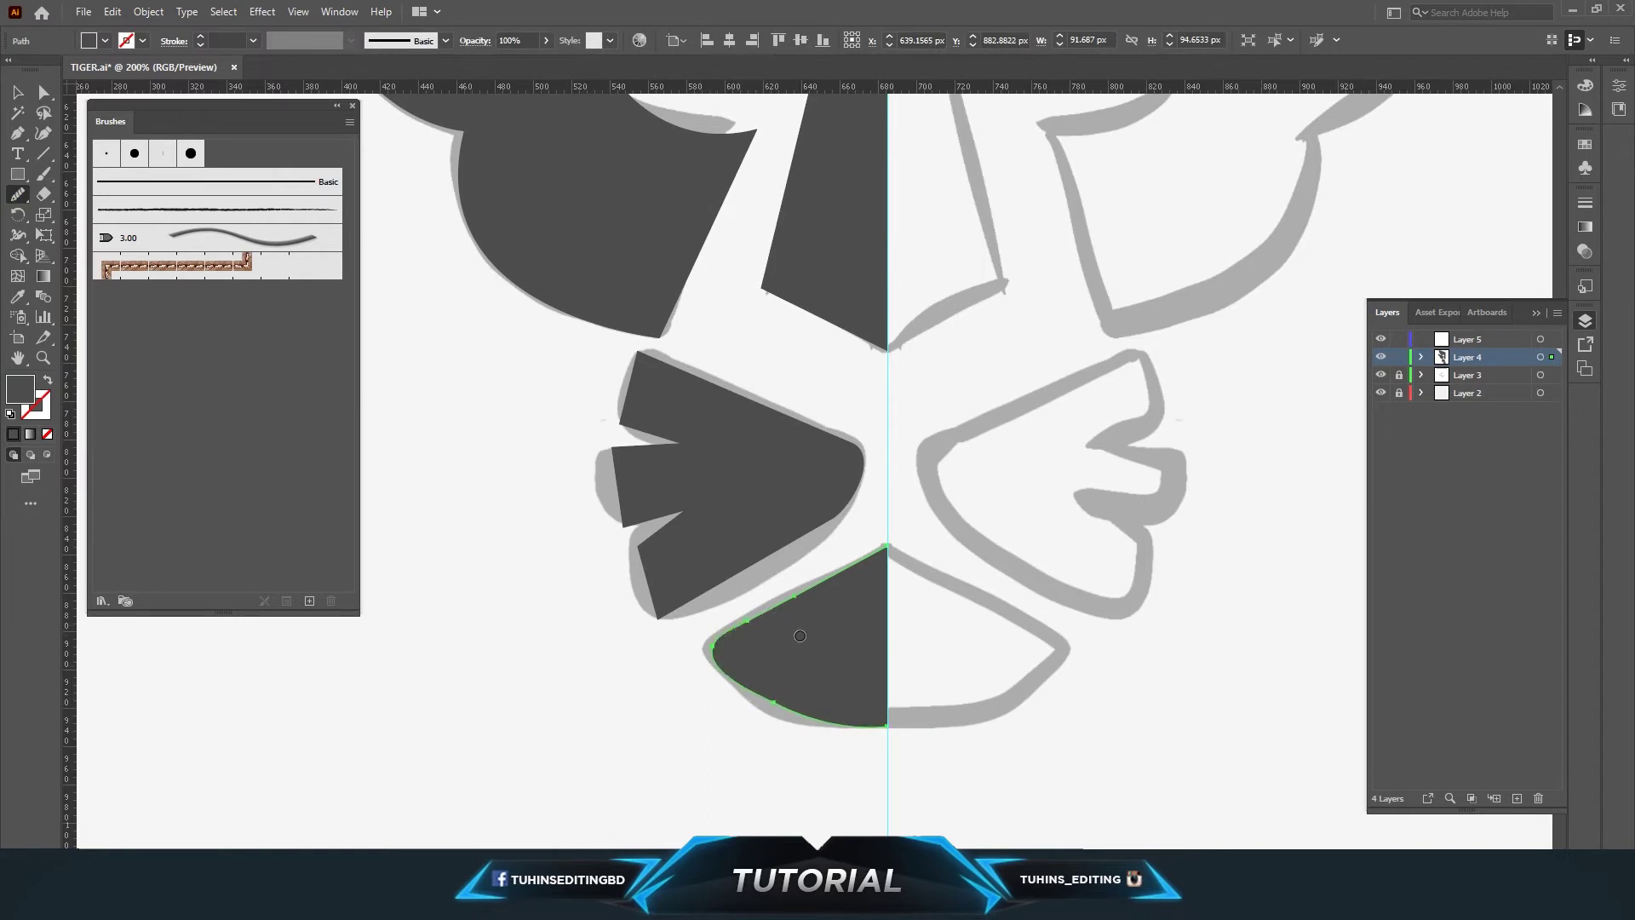
drag(744, 615, 810, 585)
drag(707, 642, 730, 648)
click(17, 91)
click(492, 572)
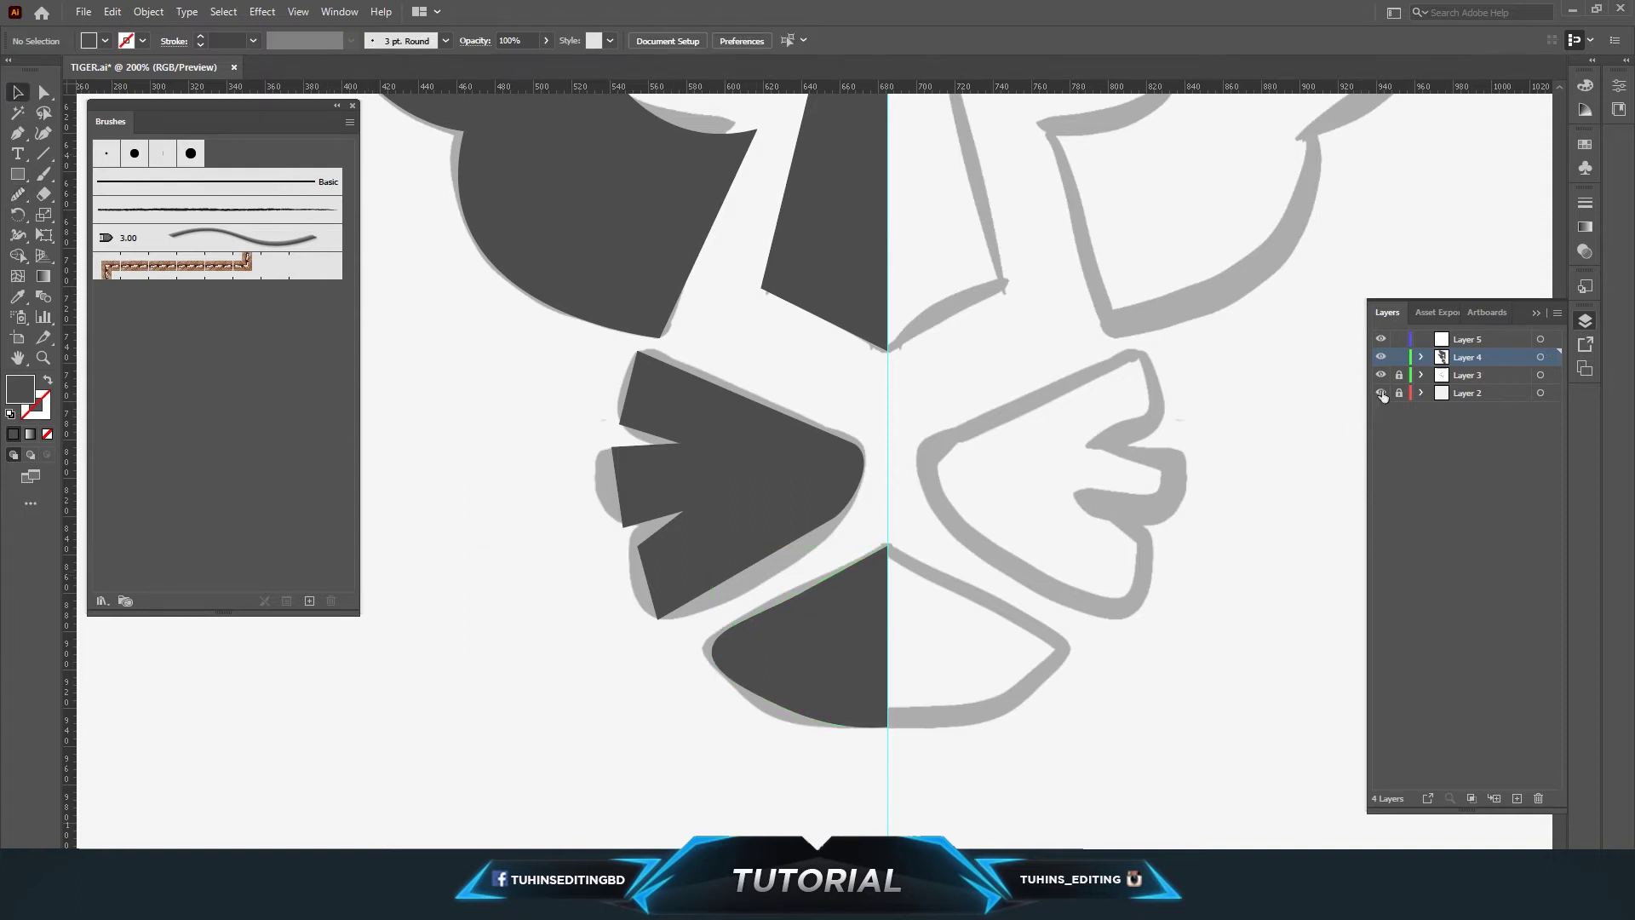
Step: Toggle Layer 2 and Layer 3 visibility to check the artwork at full-artboard view
click(1382, 392)
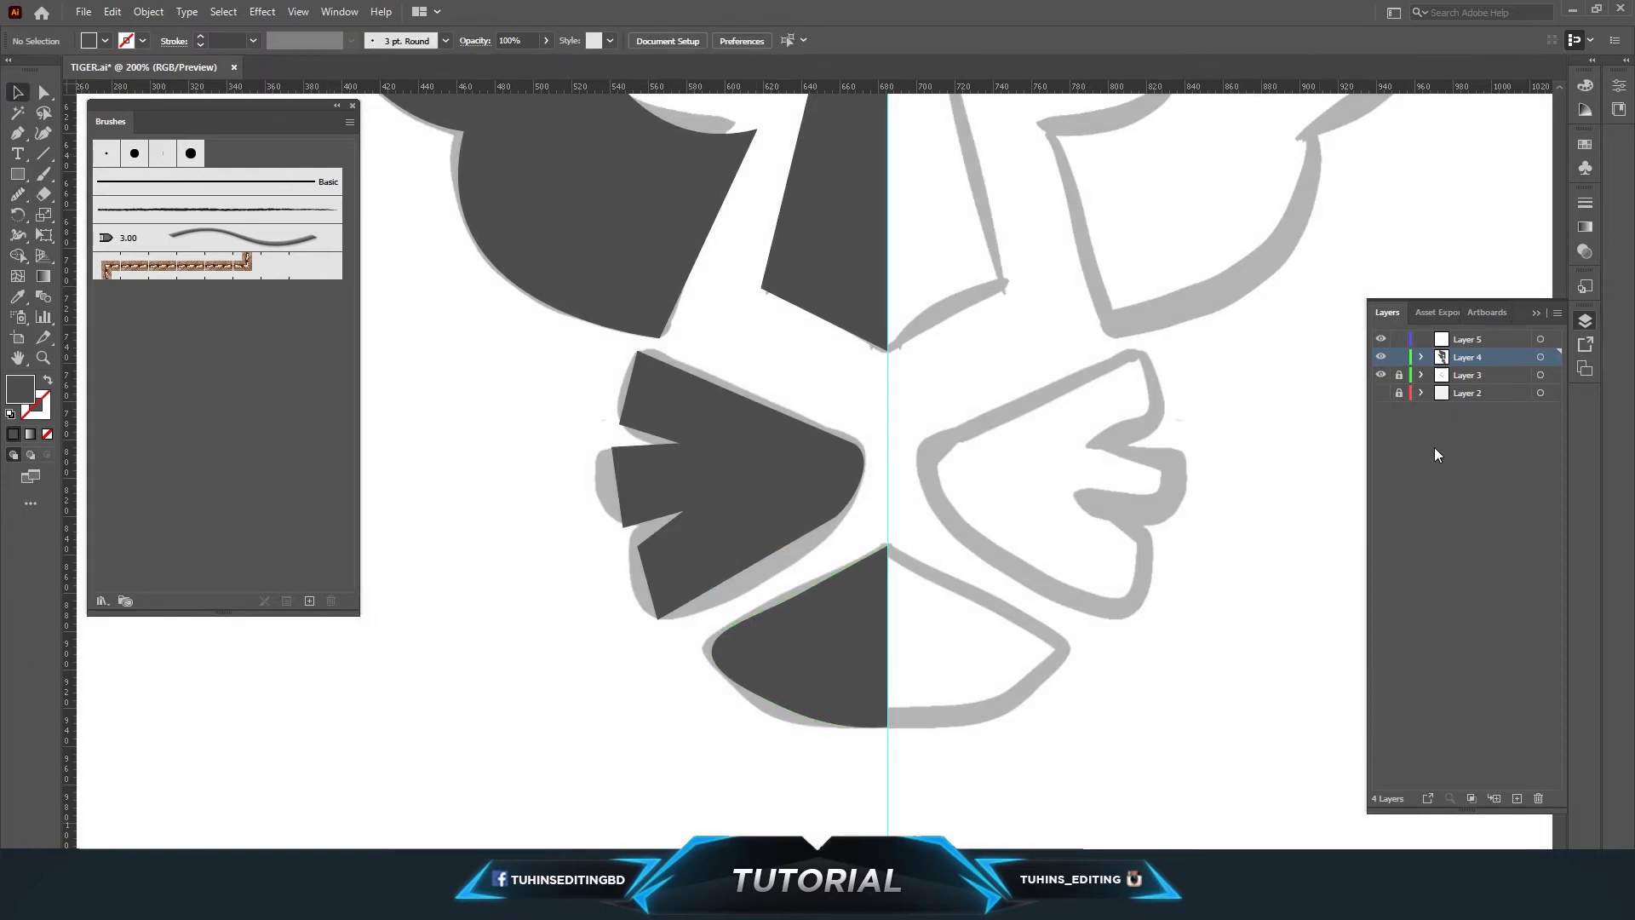
click(1381, 393)
click(1382, 375)
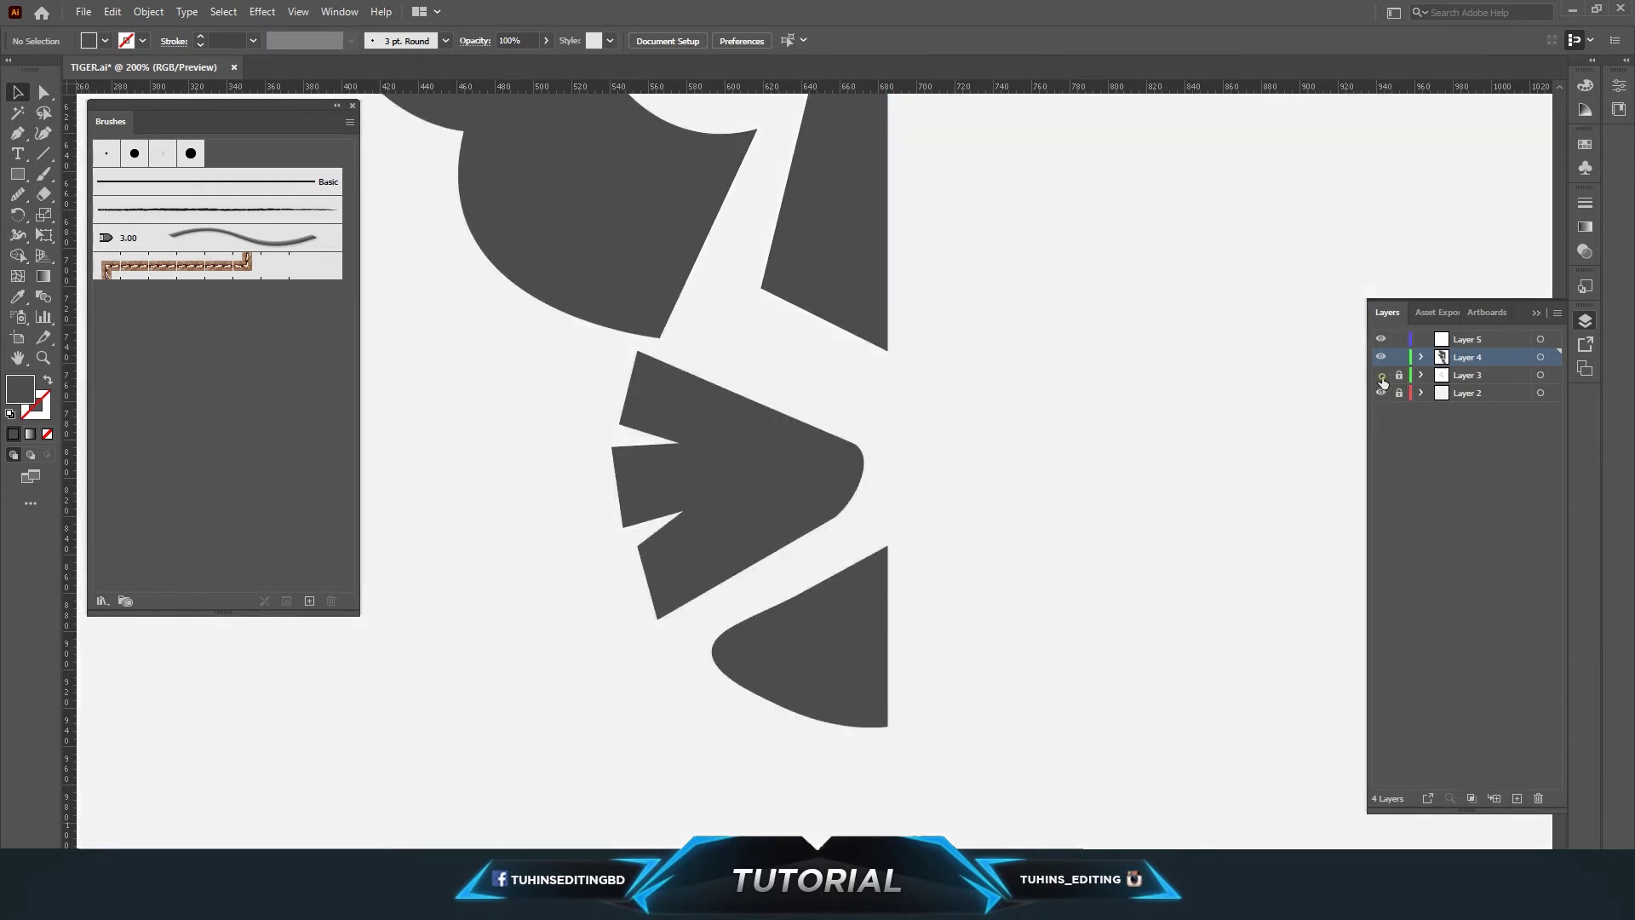
key(ctrl+minus)
key(ctrl+minus)
key(ctrl+minus)
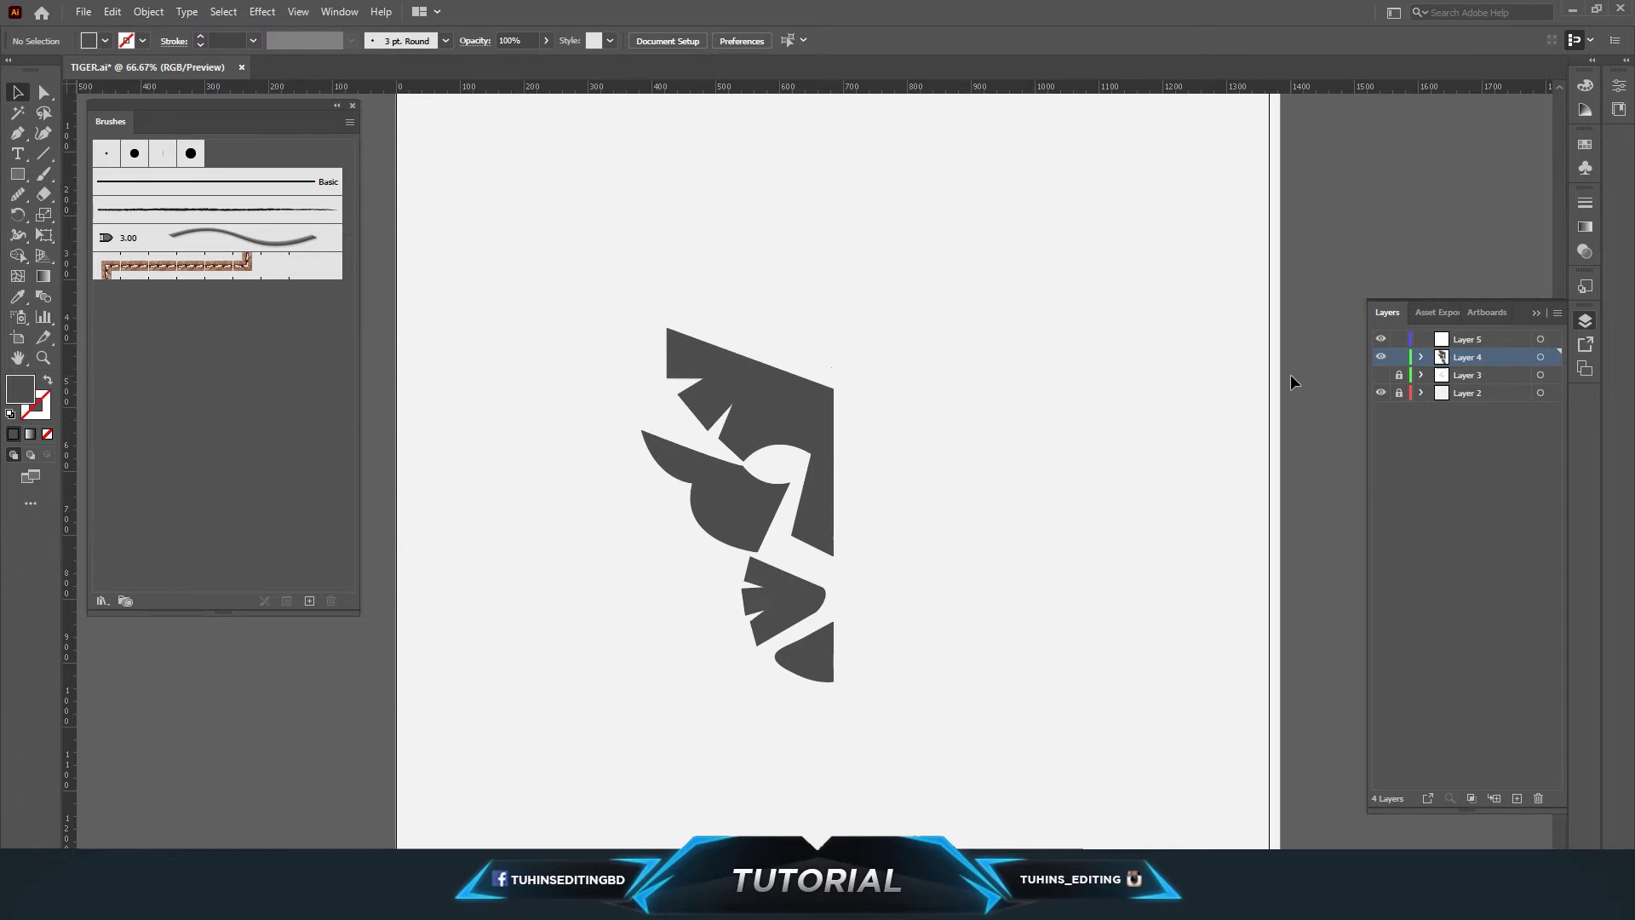
click(1381, 375)
Step: Copy the left-half dark shapes, lock Layer 4, and paste them in back on Layer 5
drag(618, 296, 836, 682)
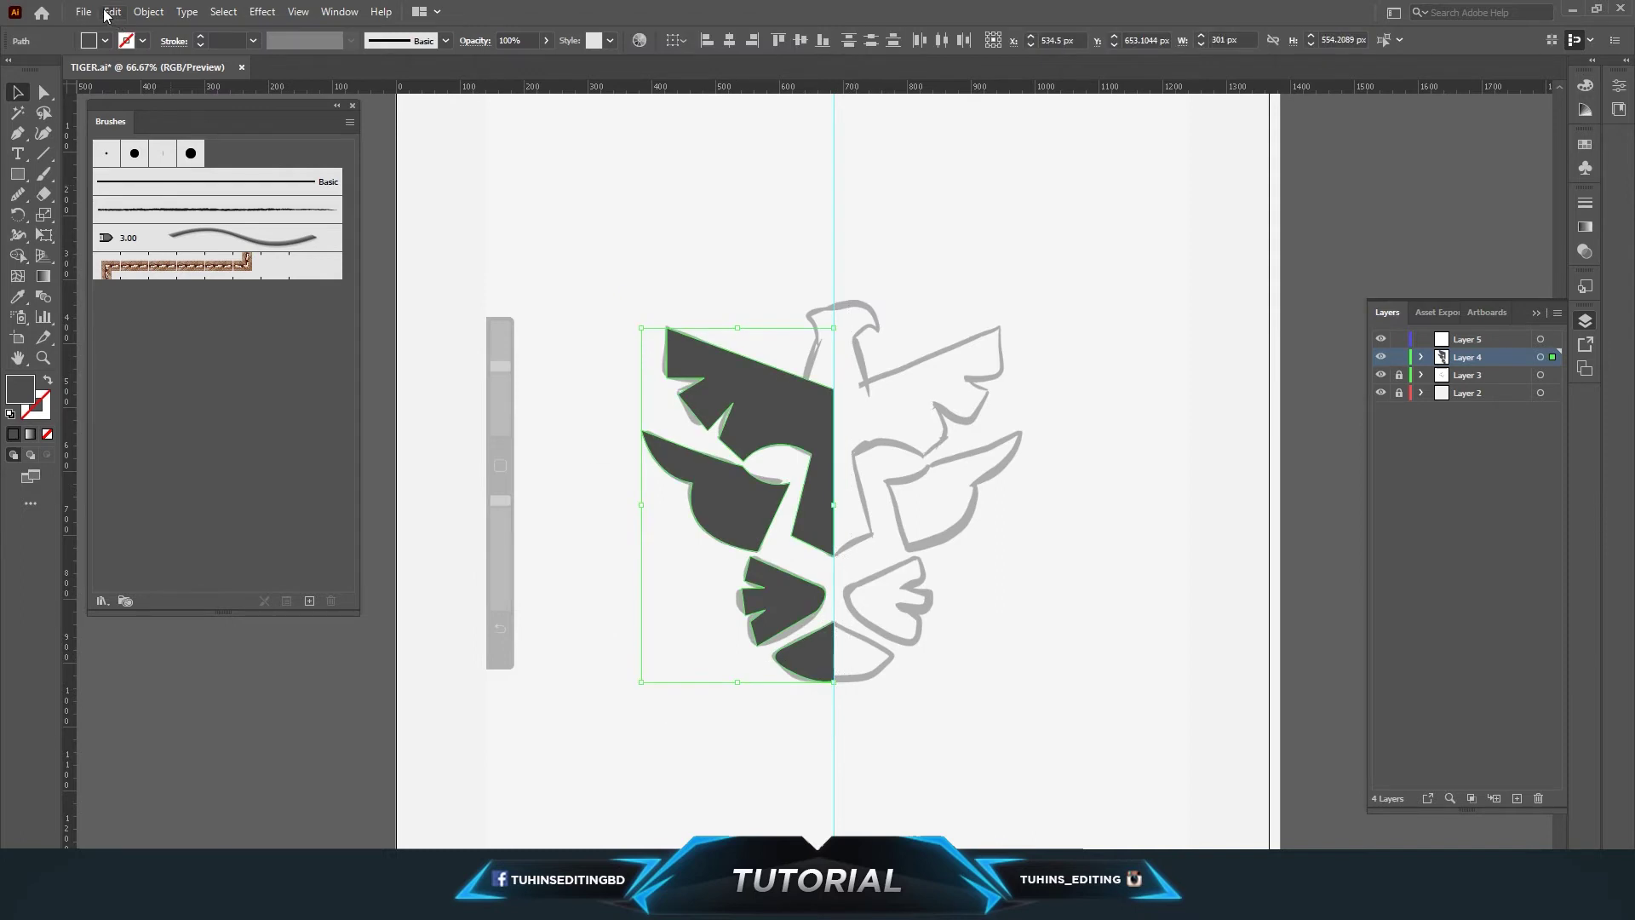
click(111, 12)
click(137, 99)
click(1397, 358)
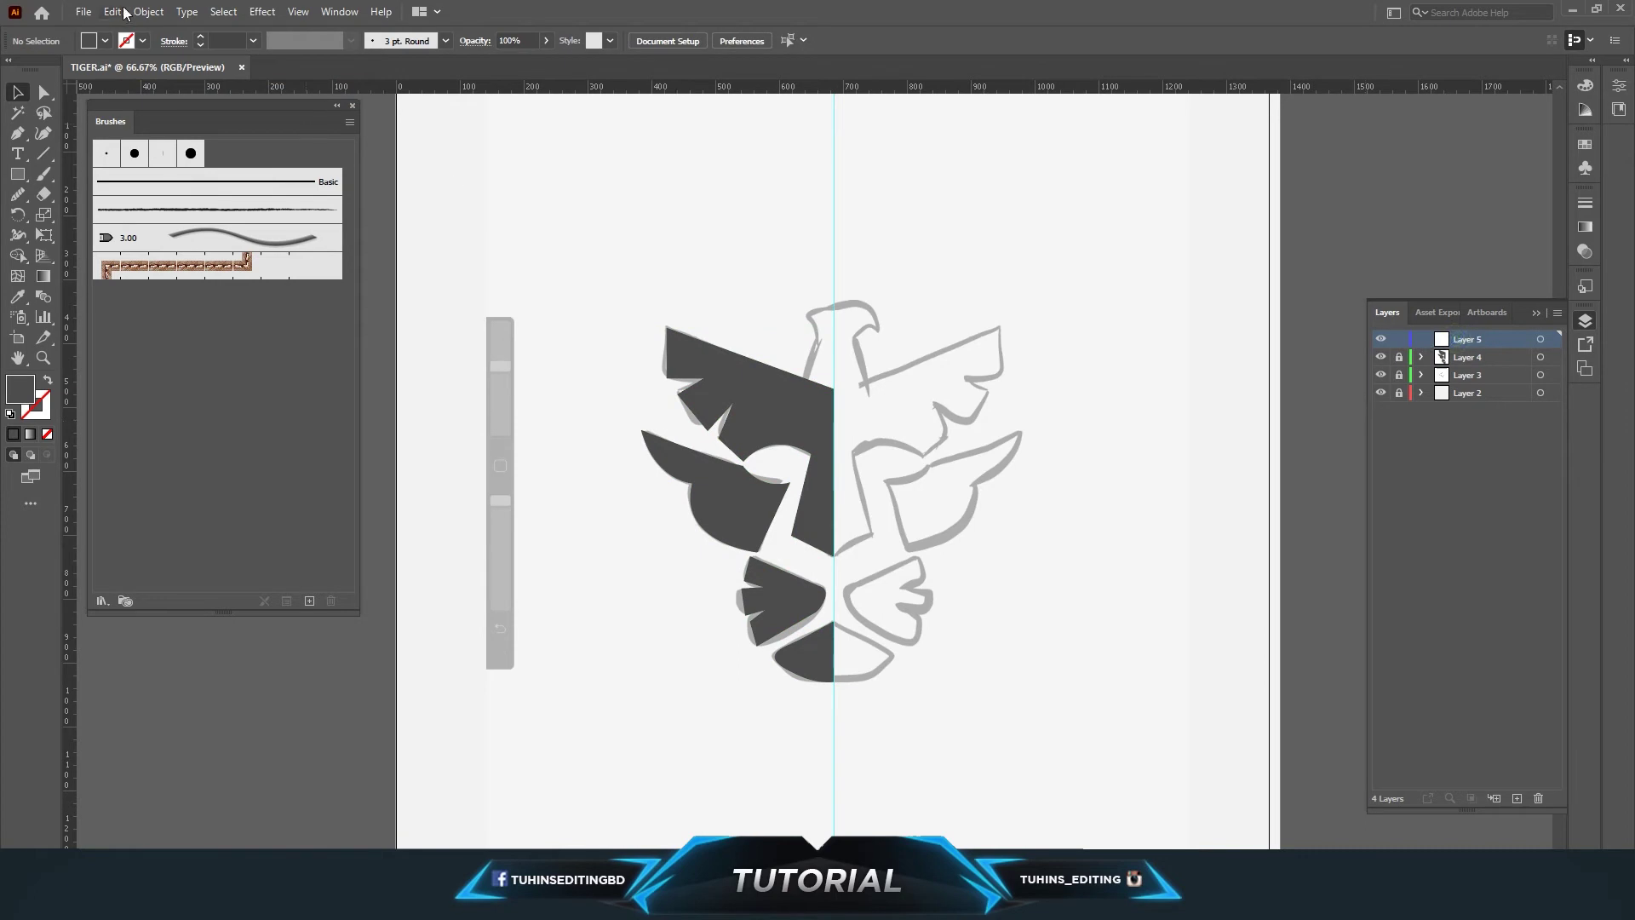
click(111, 12)
click(152, 150)
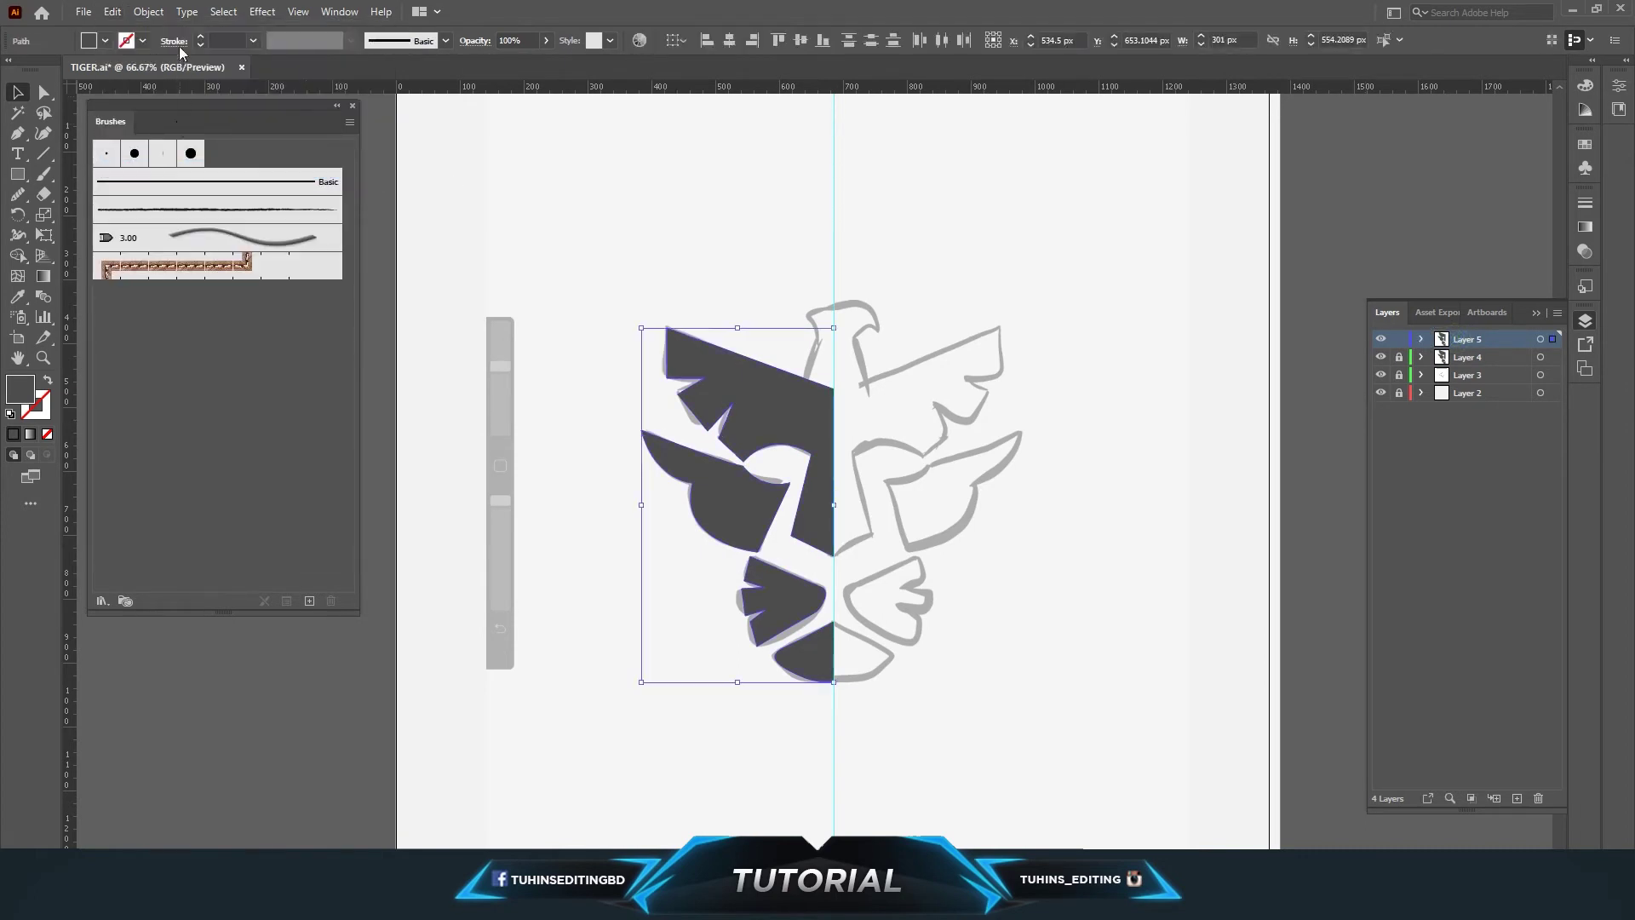
Step: Deselect the pasted artwork from the Object and Select menus
click(149, 11)
click(402, 95)
click(149, 12)
click(149, 12)
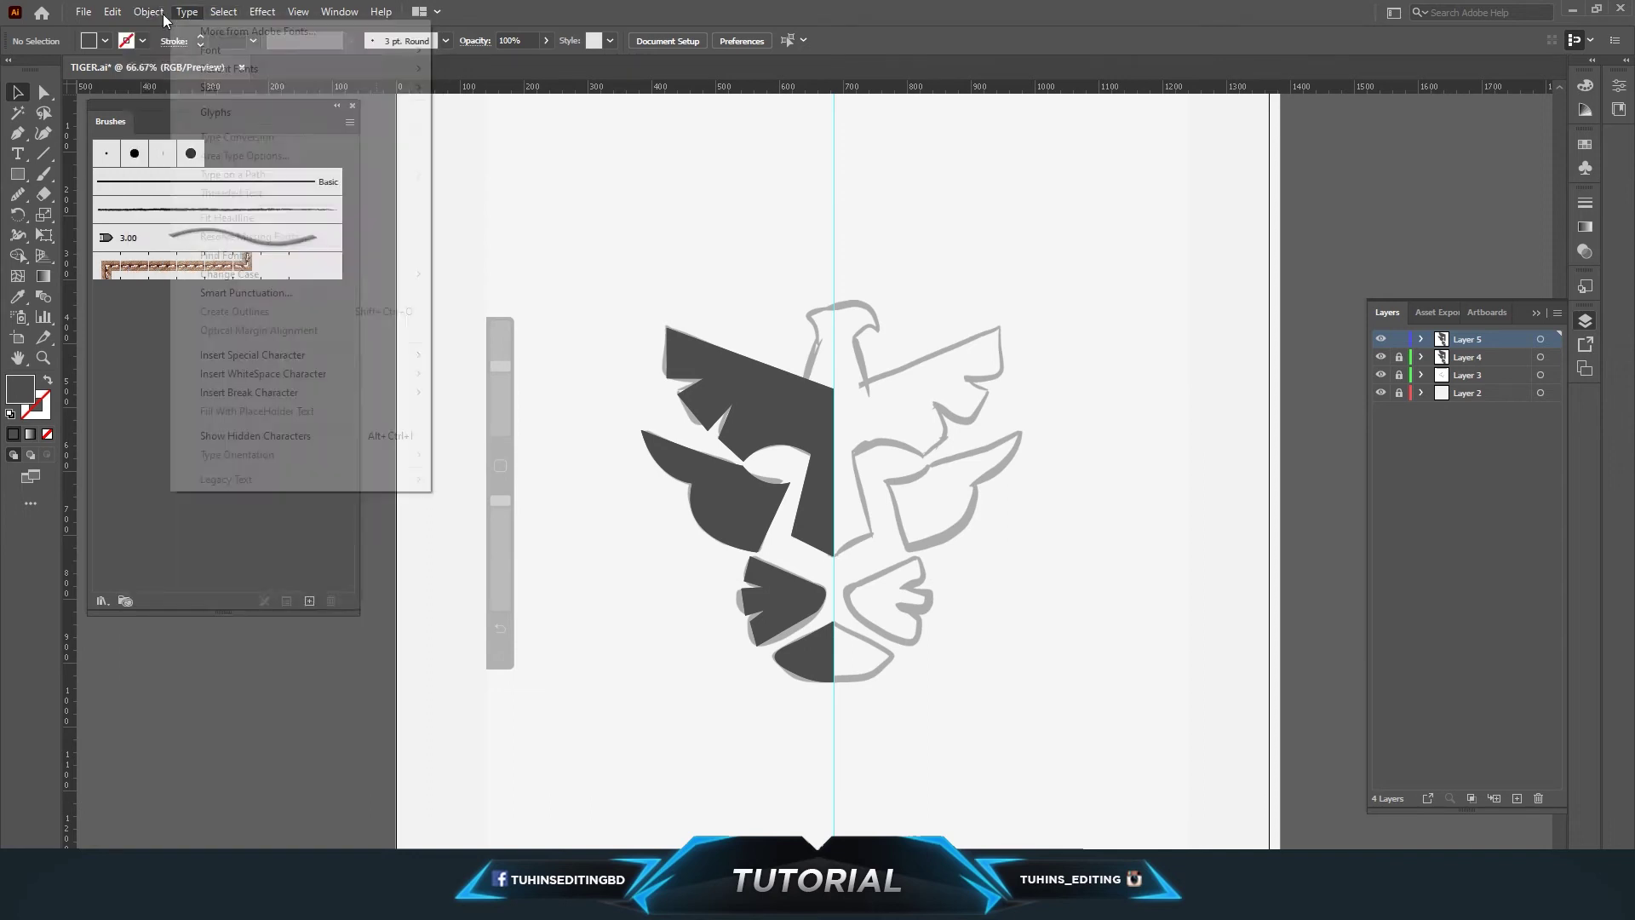
click(118, 14)
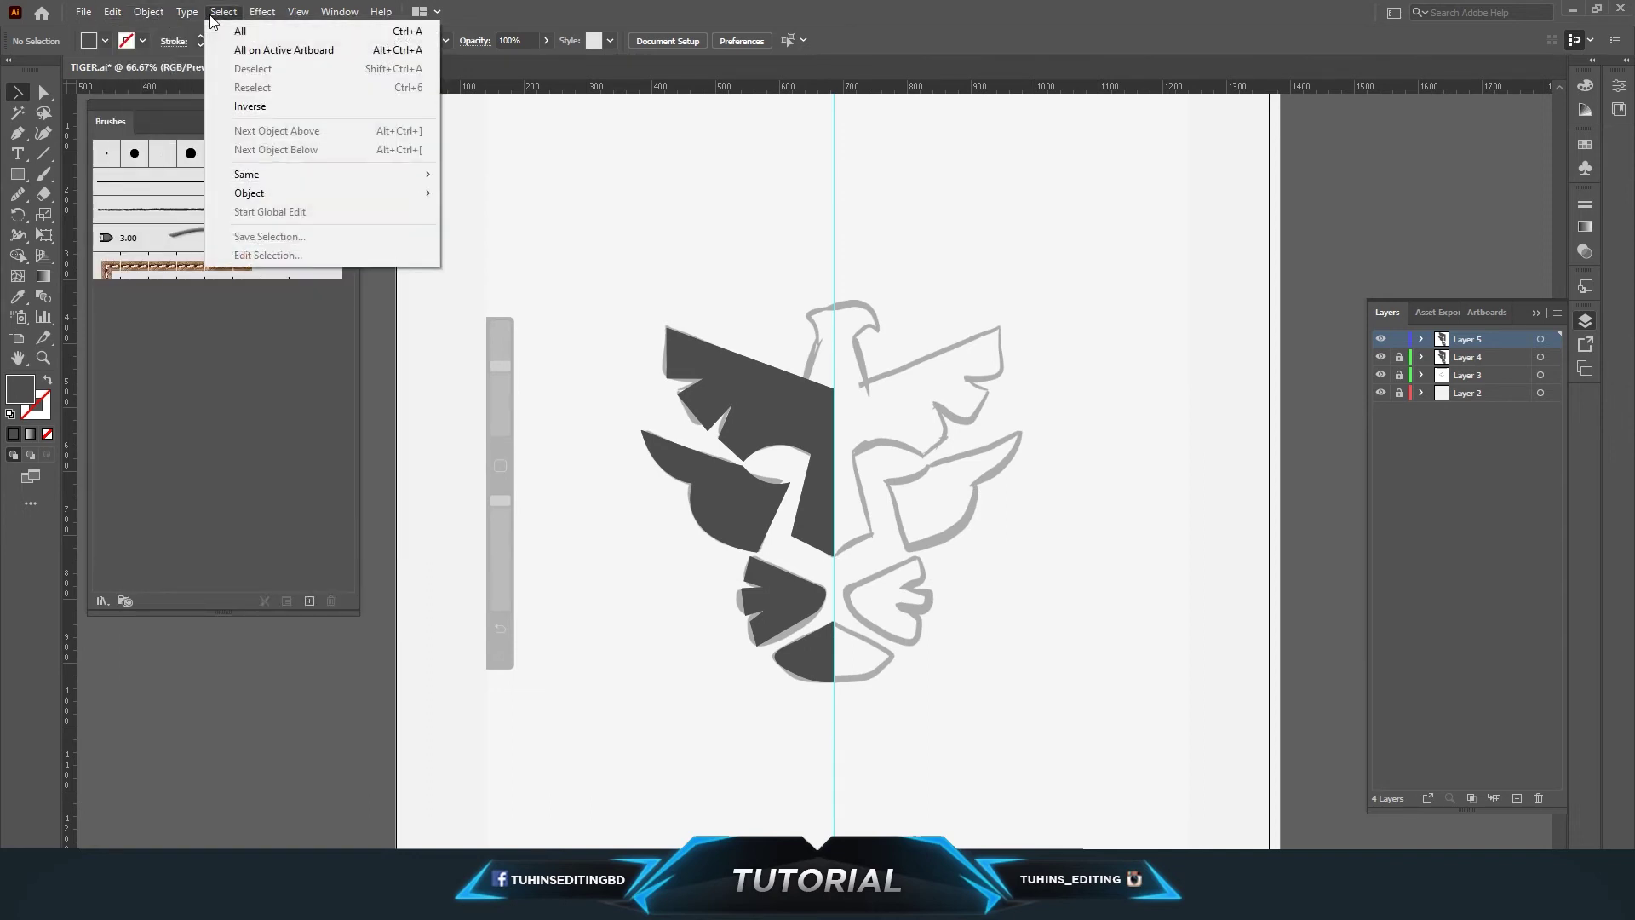
Step: Reflect a copy of the left-half face vertically and nudge it right
click(283, 49)
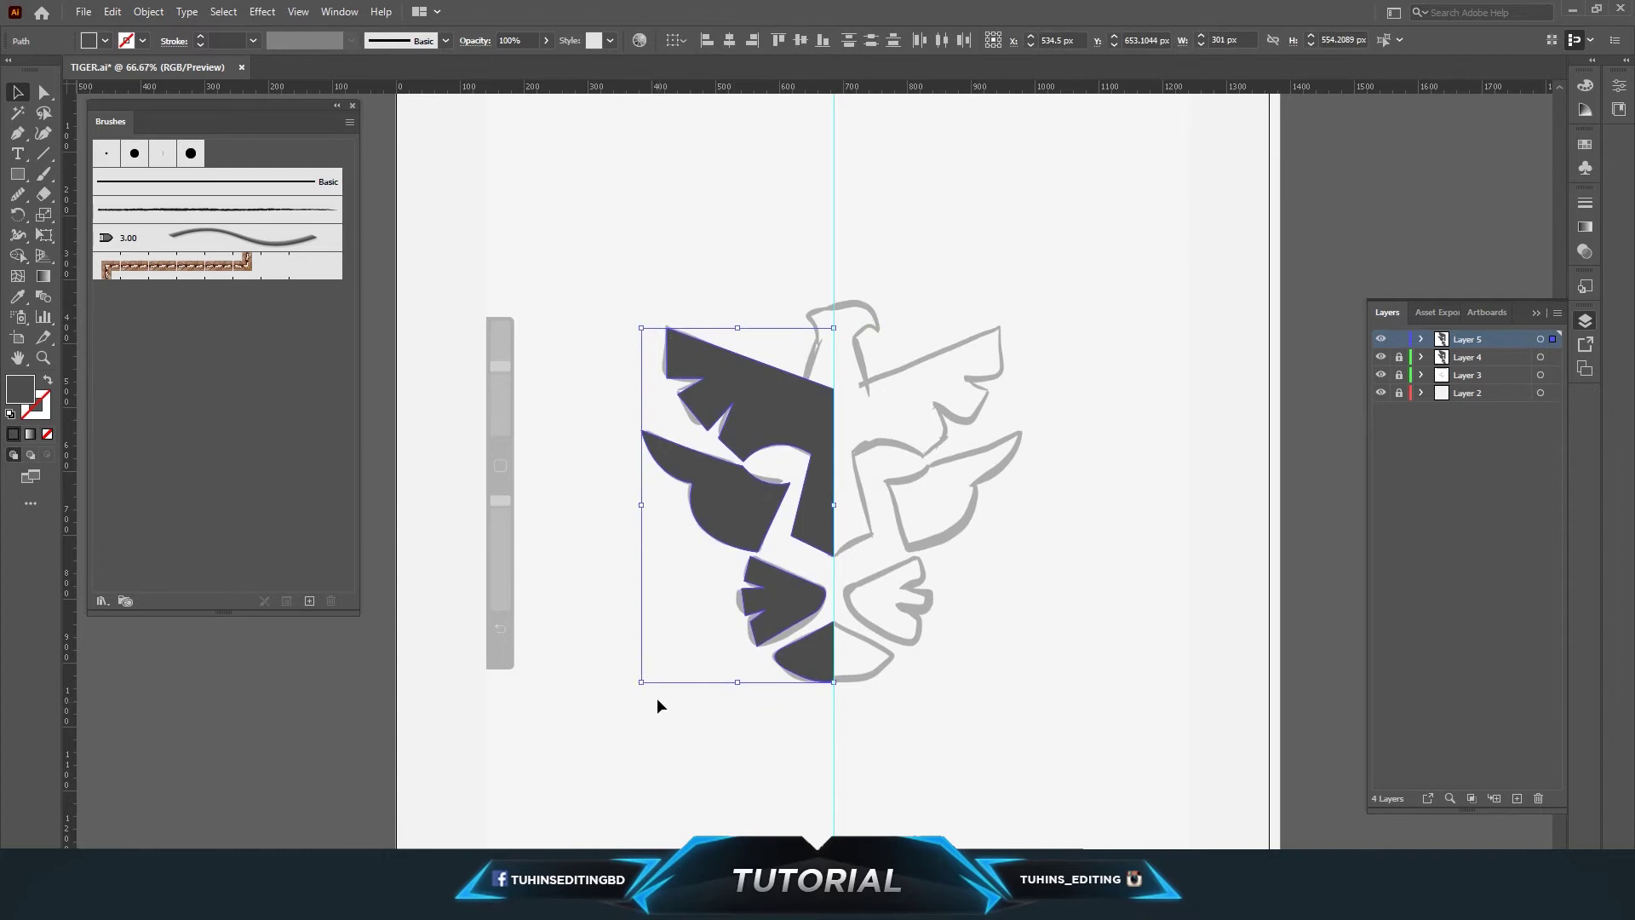
click(148, 12)
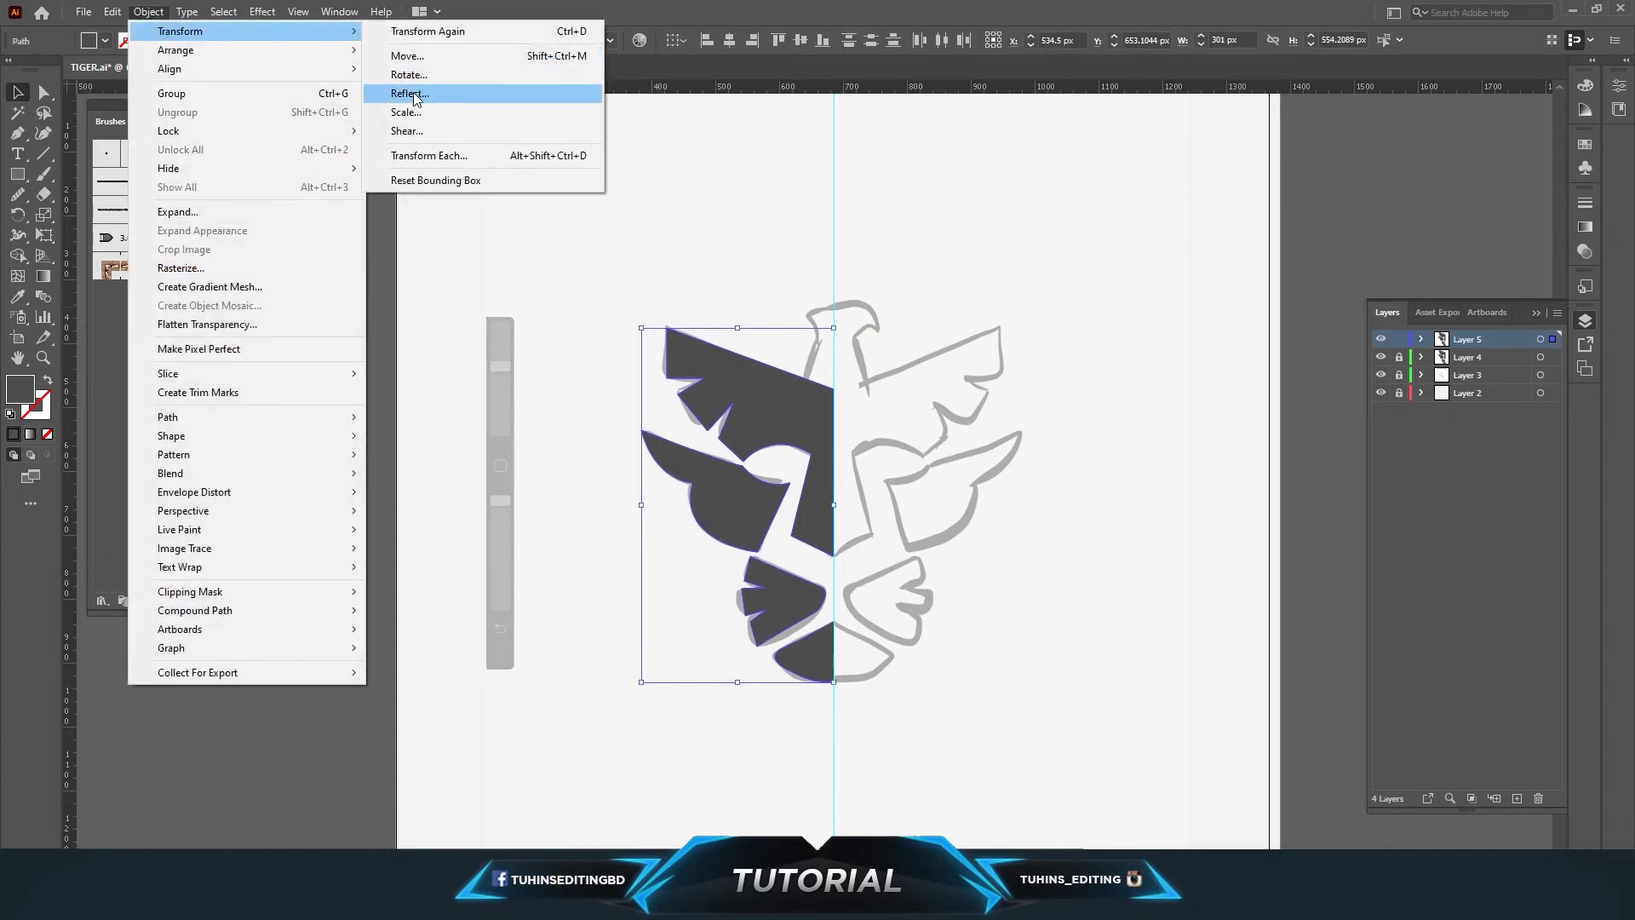
click(413, 93)
click(848, 555)
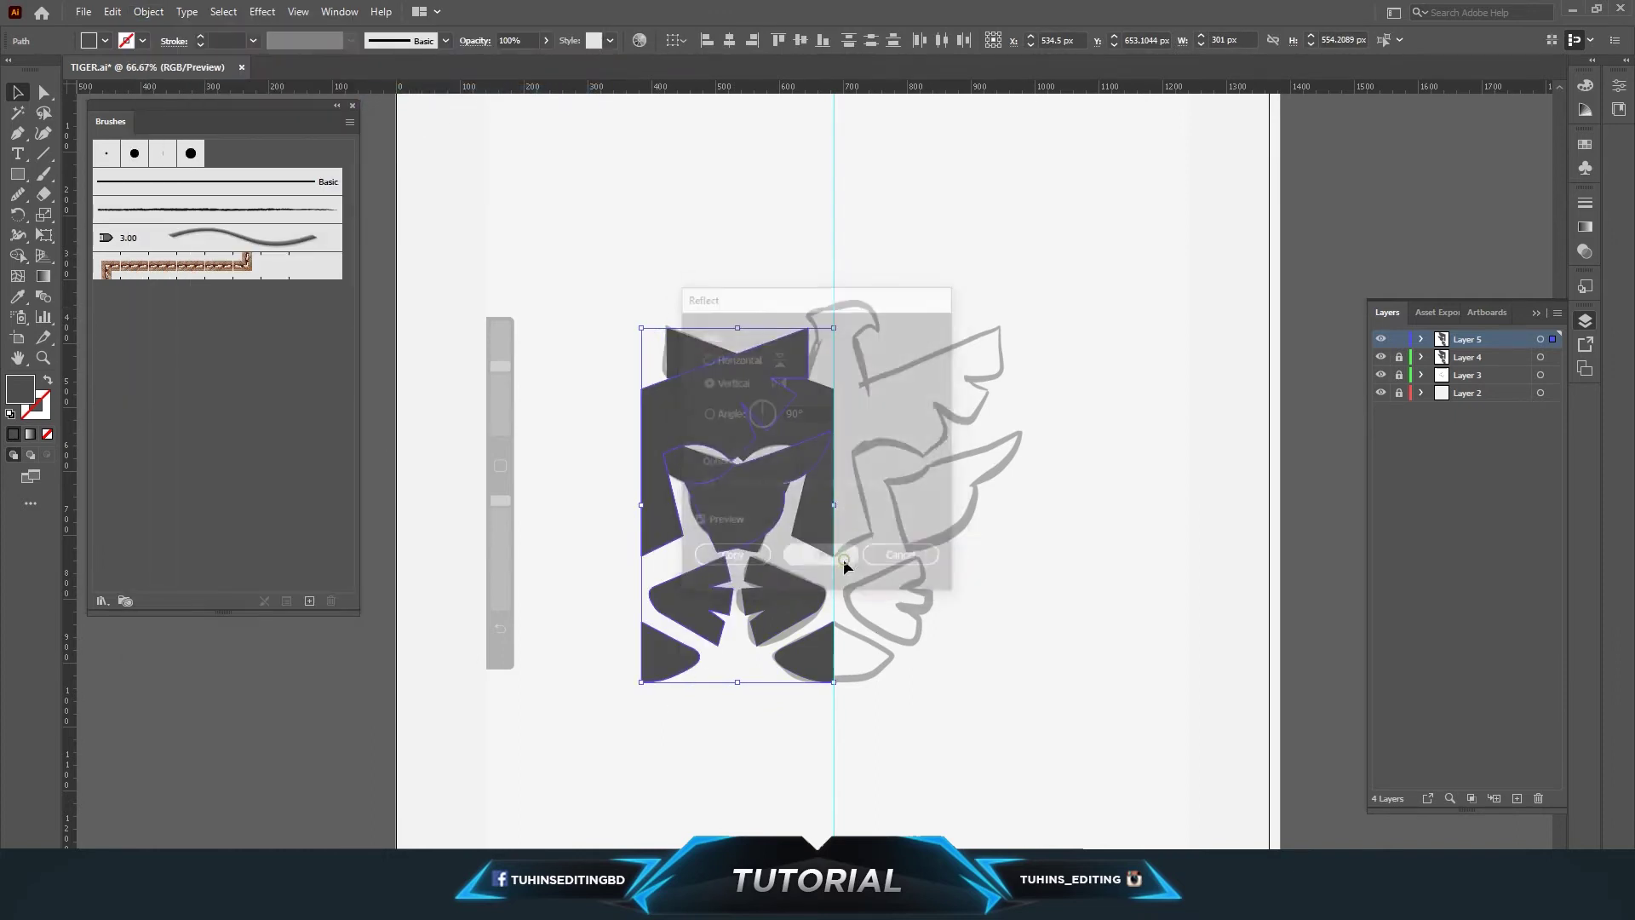
key(shift+Right)
key(shift+Right)
key(shift+Right)
key(shift+Right)
key(shift+Right)
Step: Hide the sketch layer and drag the mirrored half right to close the centre seam
click(1380, 374)
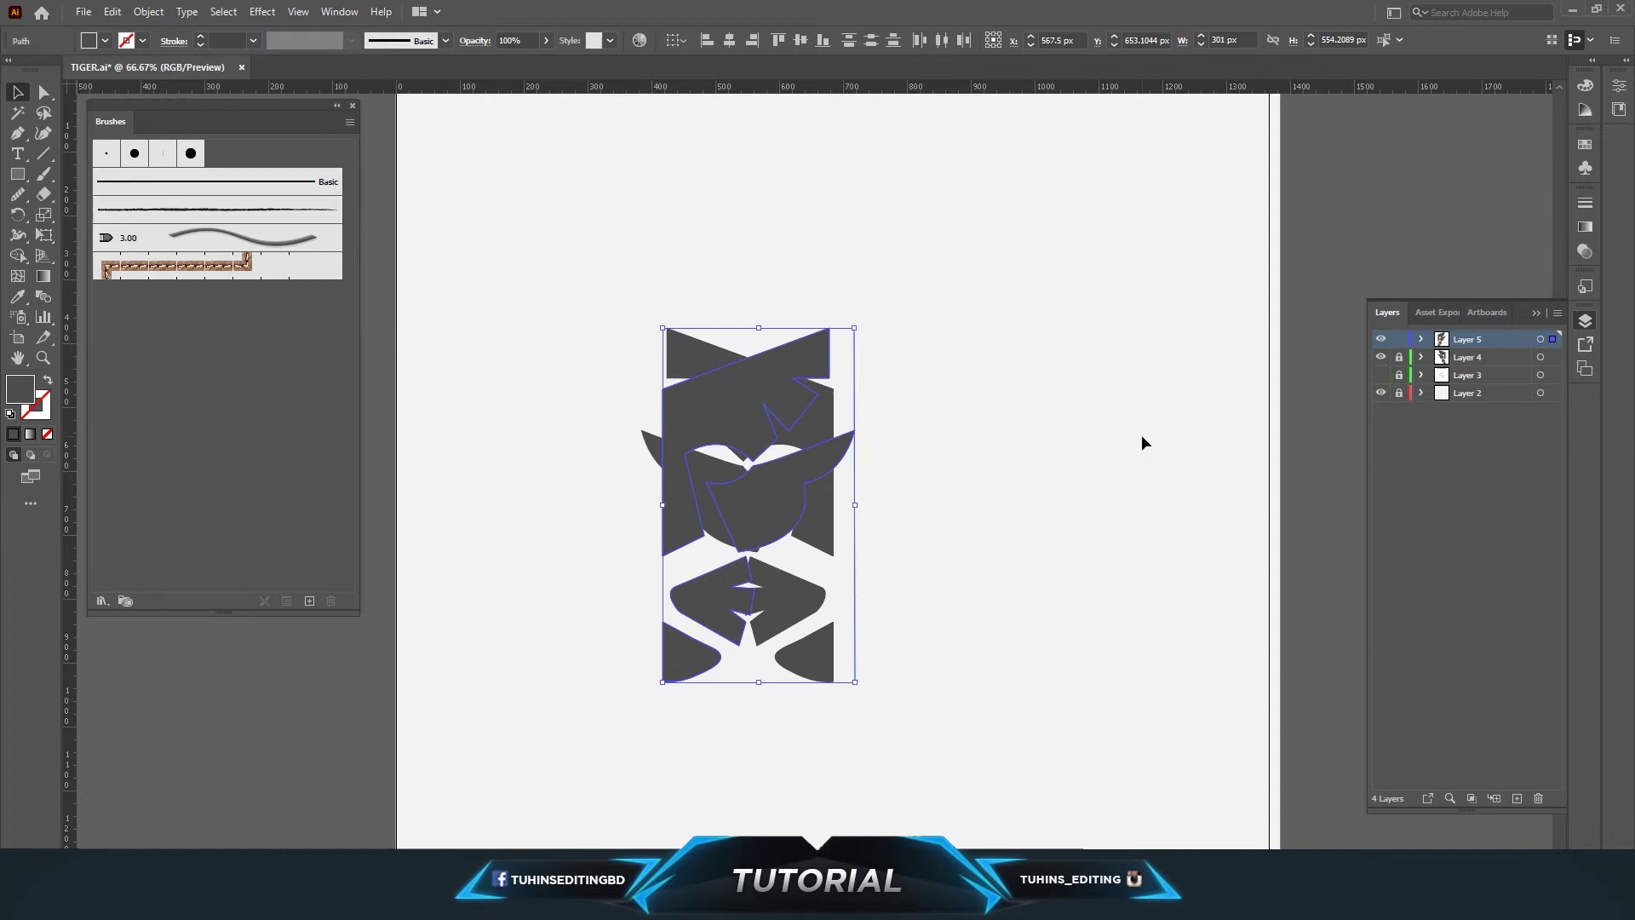
key(p)
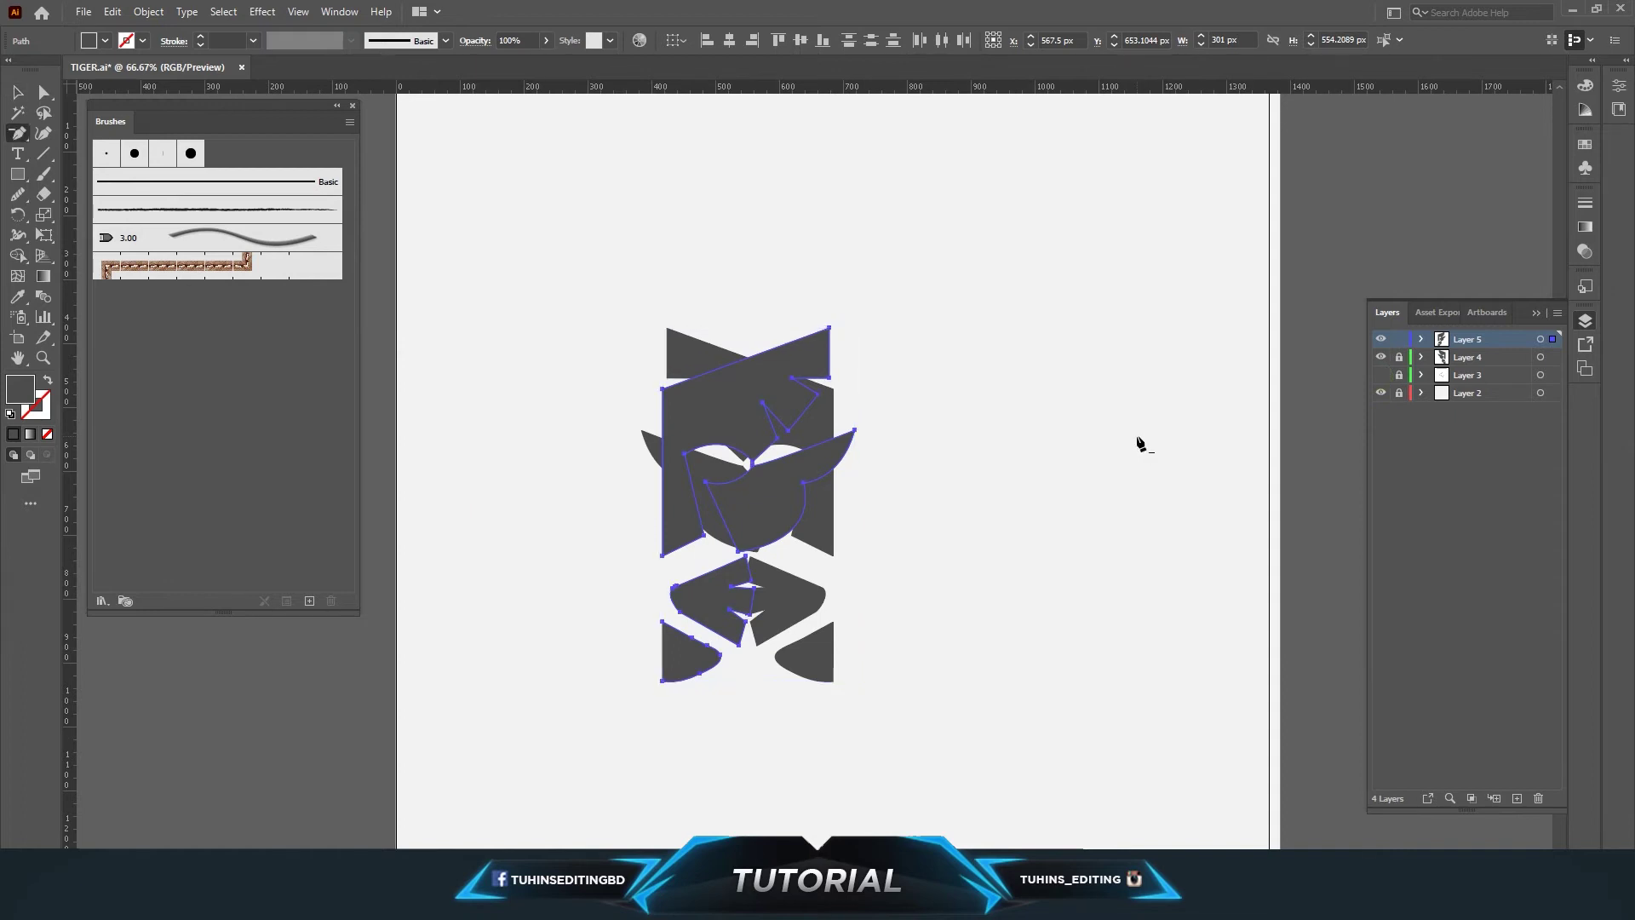
key(v)
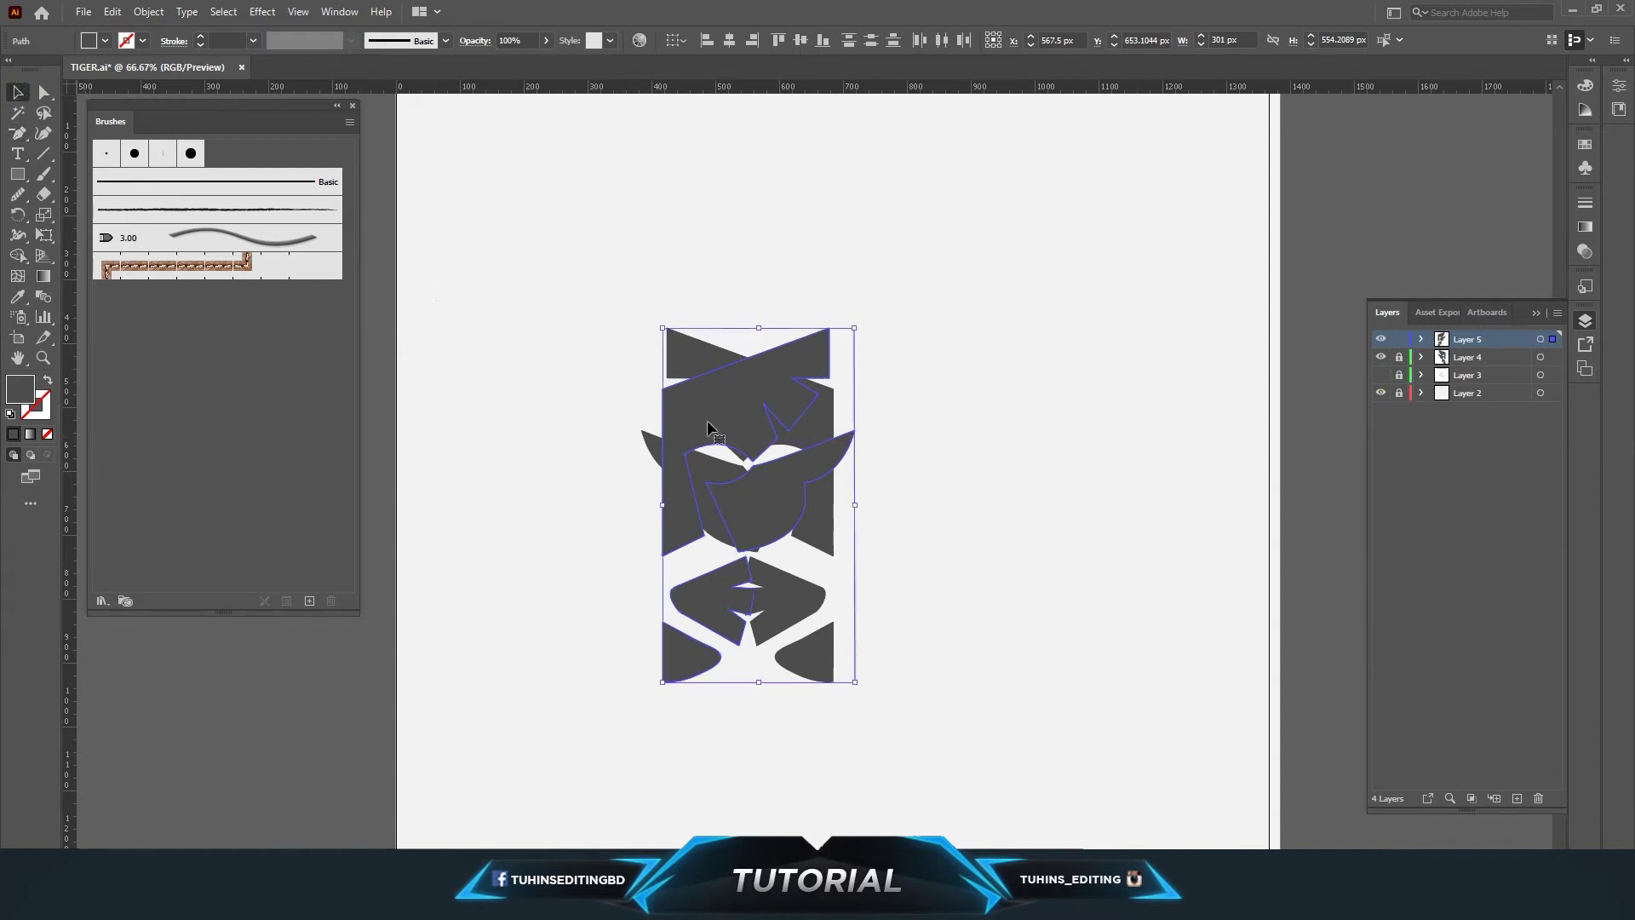
drag(781, 497, 960, 500)
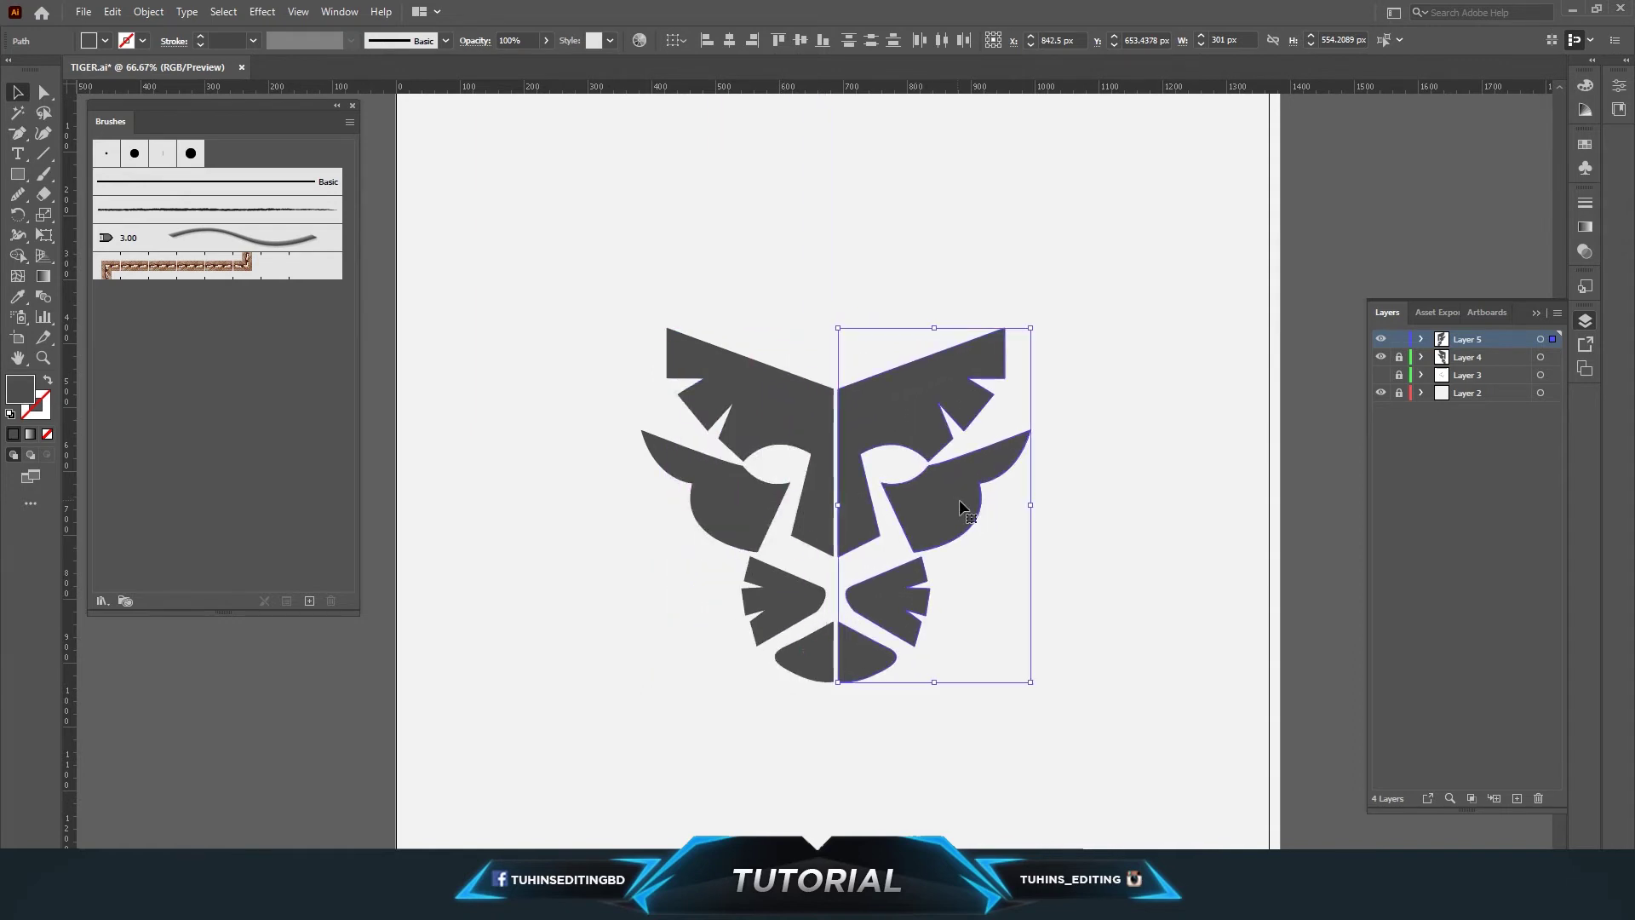
key(Left)
key(Left)
key(Left)
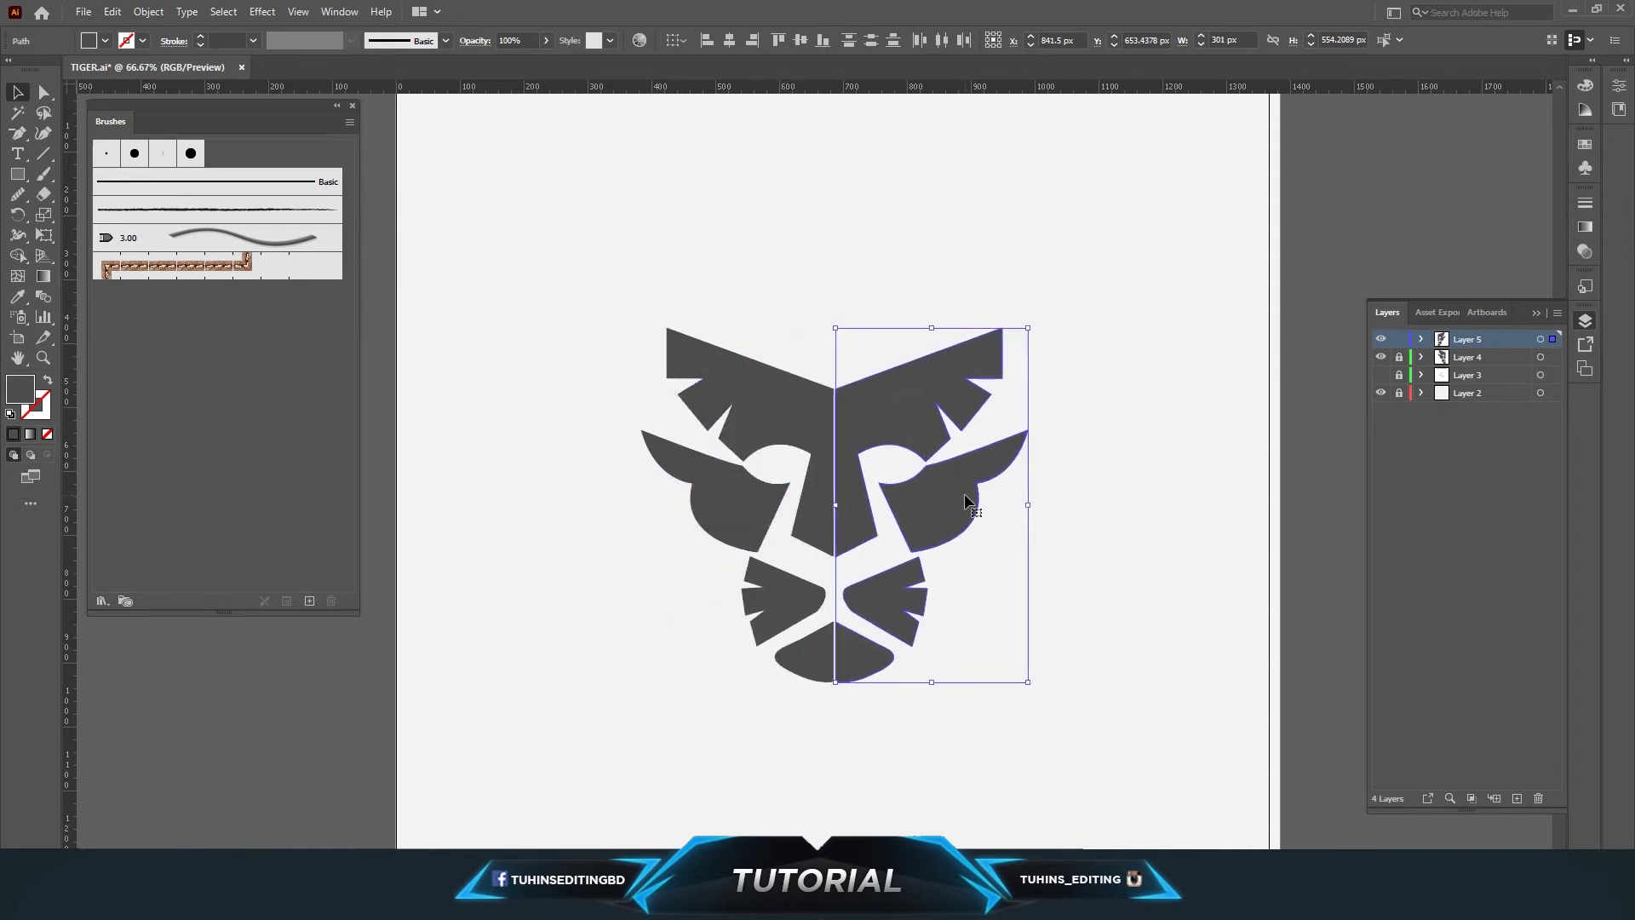
click(1065, 492)
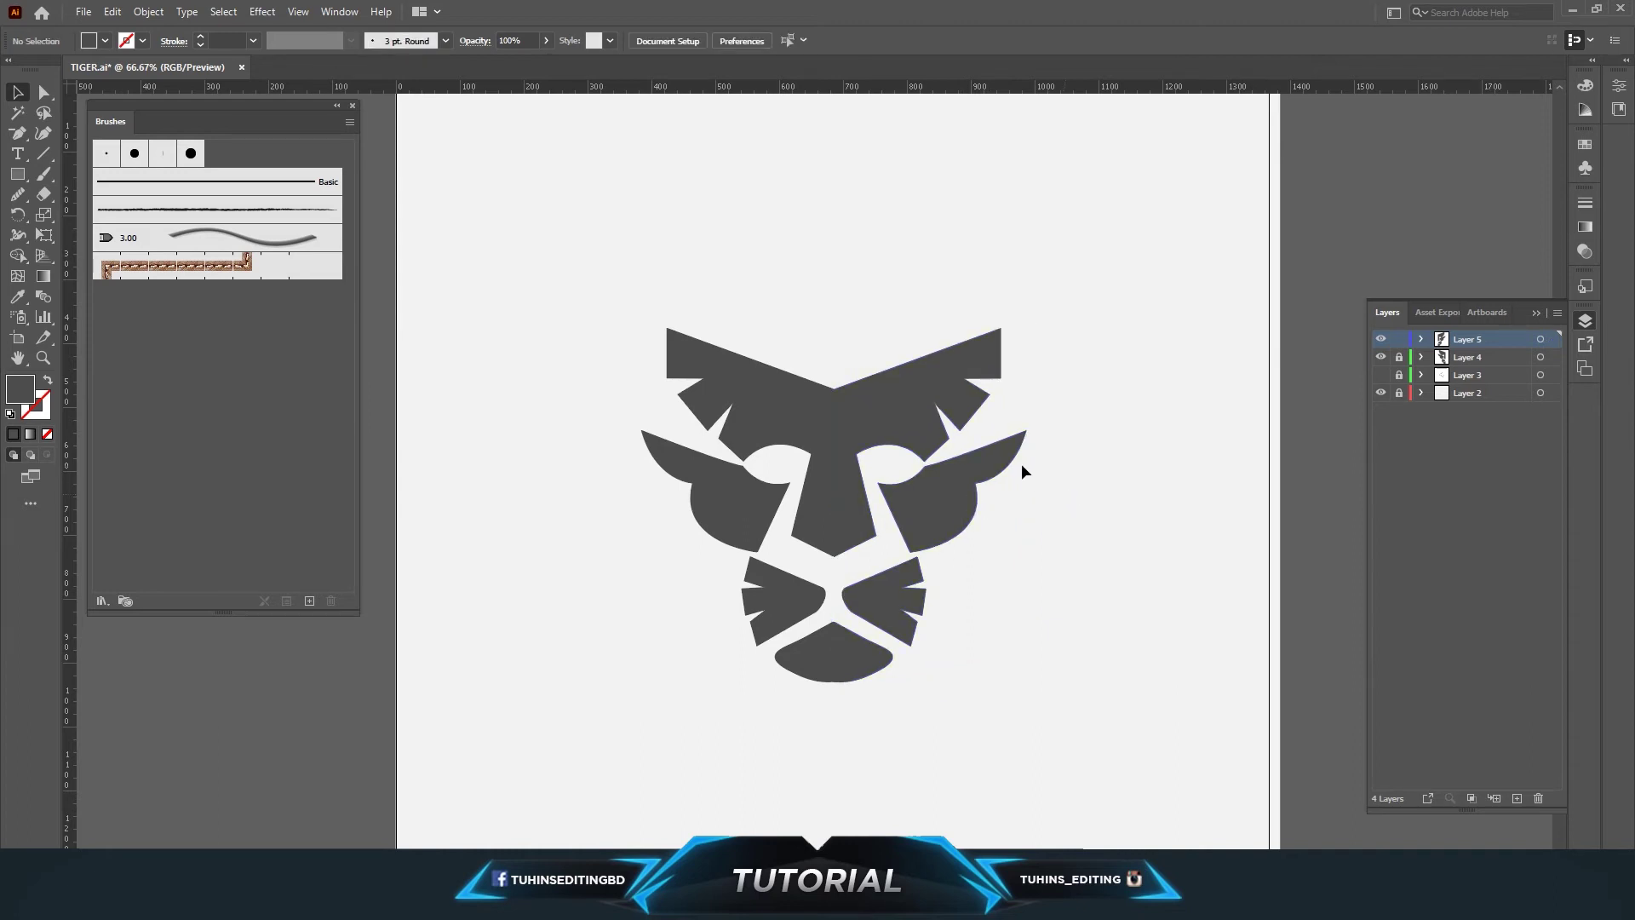
key(ctrl+minus)
key(ctrl+minus)
key(ctrl+minus)
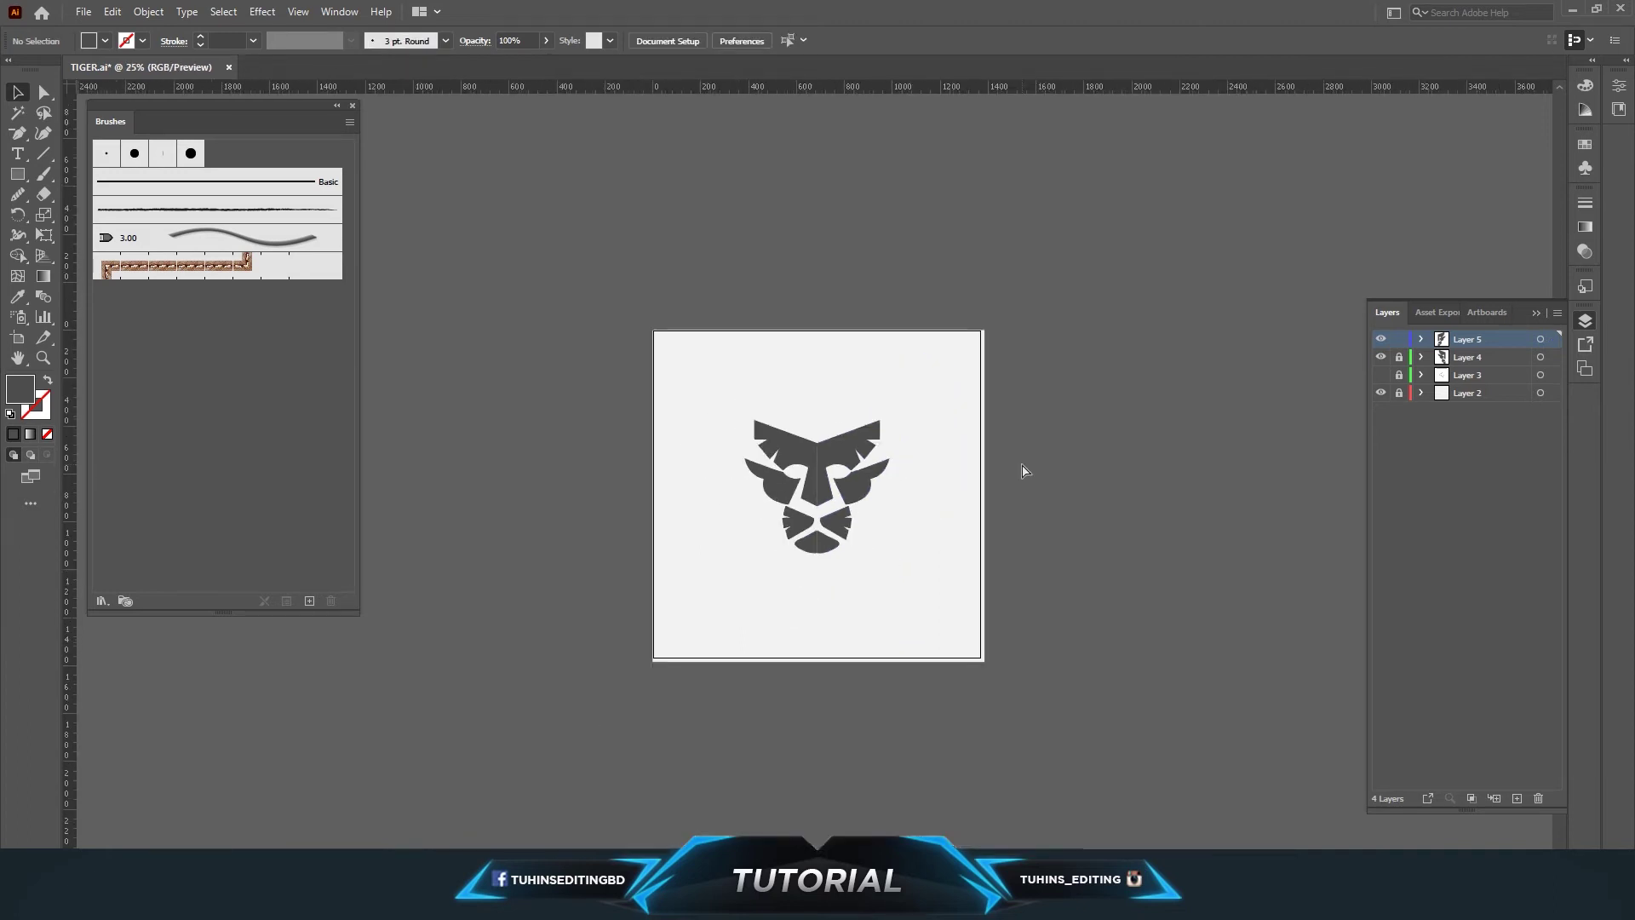
key(ctrl+plus)
key(ctrl+plus)
key(ctrl+plus)
key(ctrl+plus)
key(ctrl+plus)
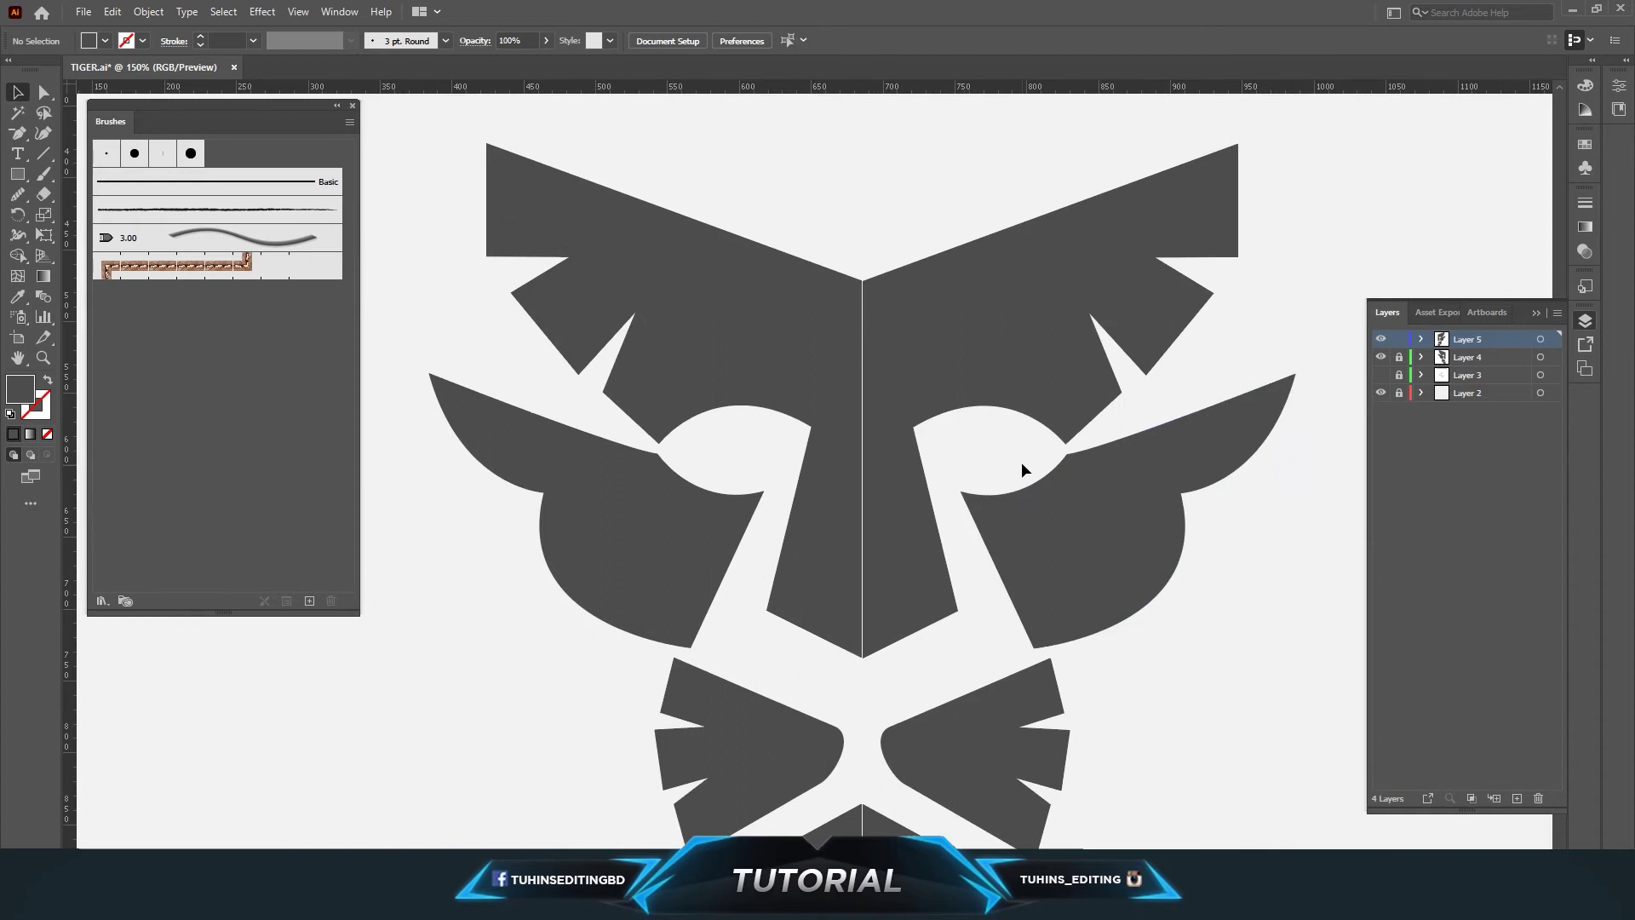
scroll(1026, 479, down, 1)
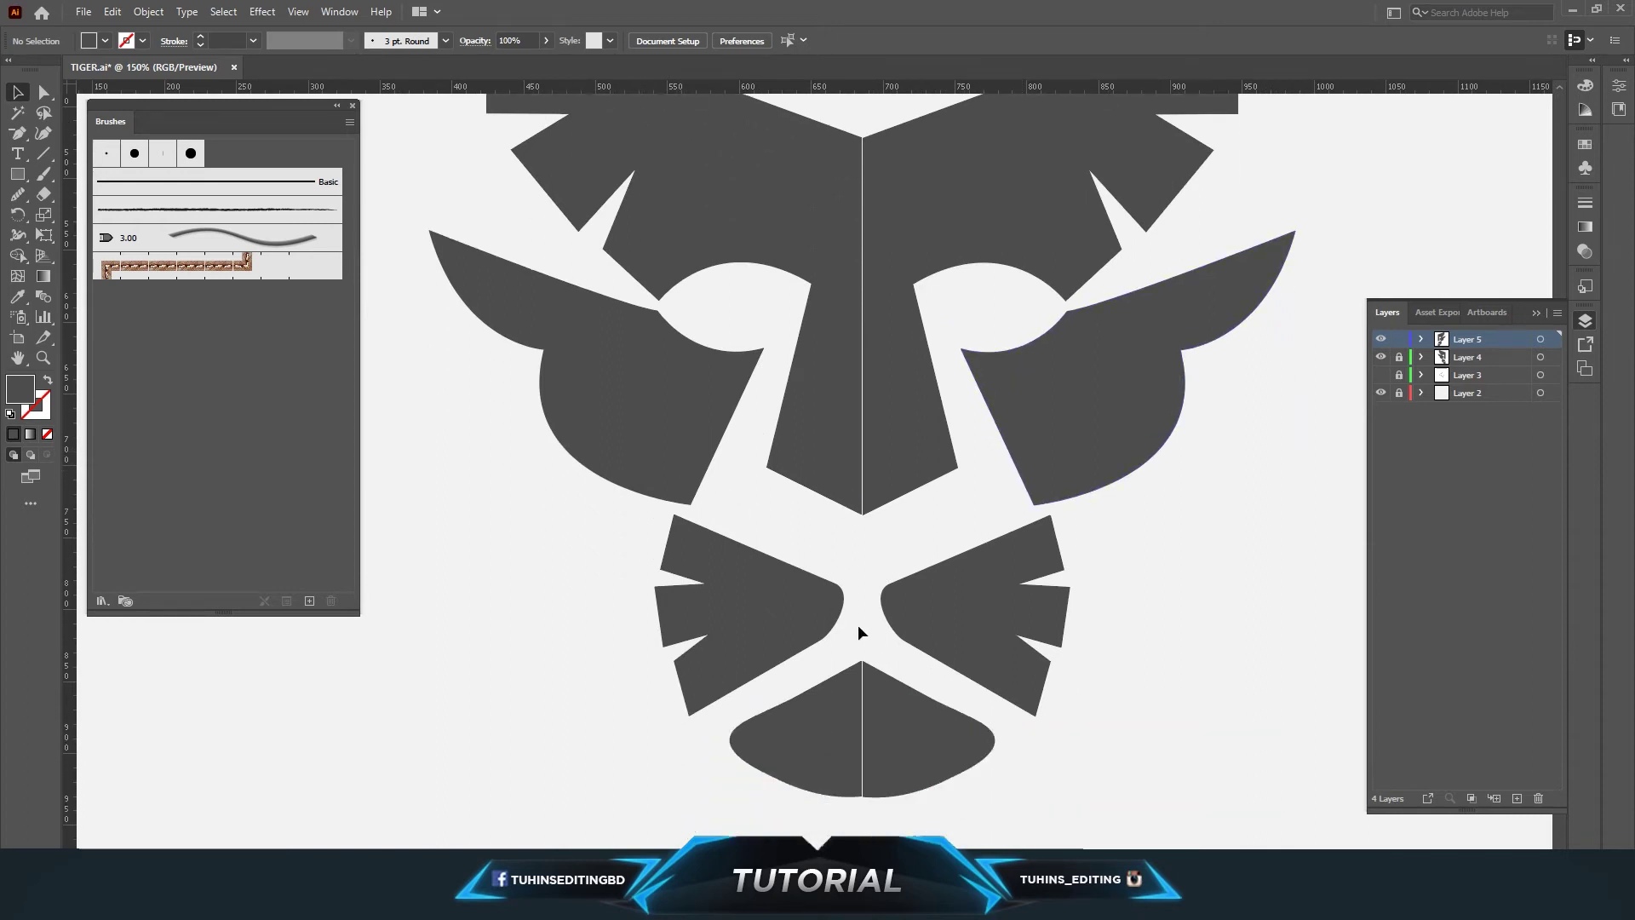
click(1540, 339)
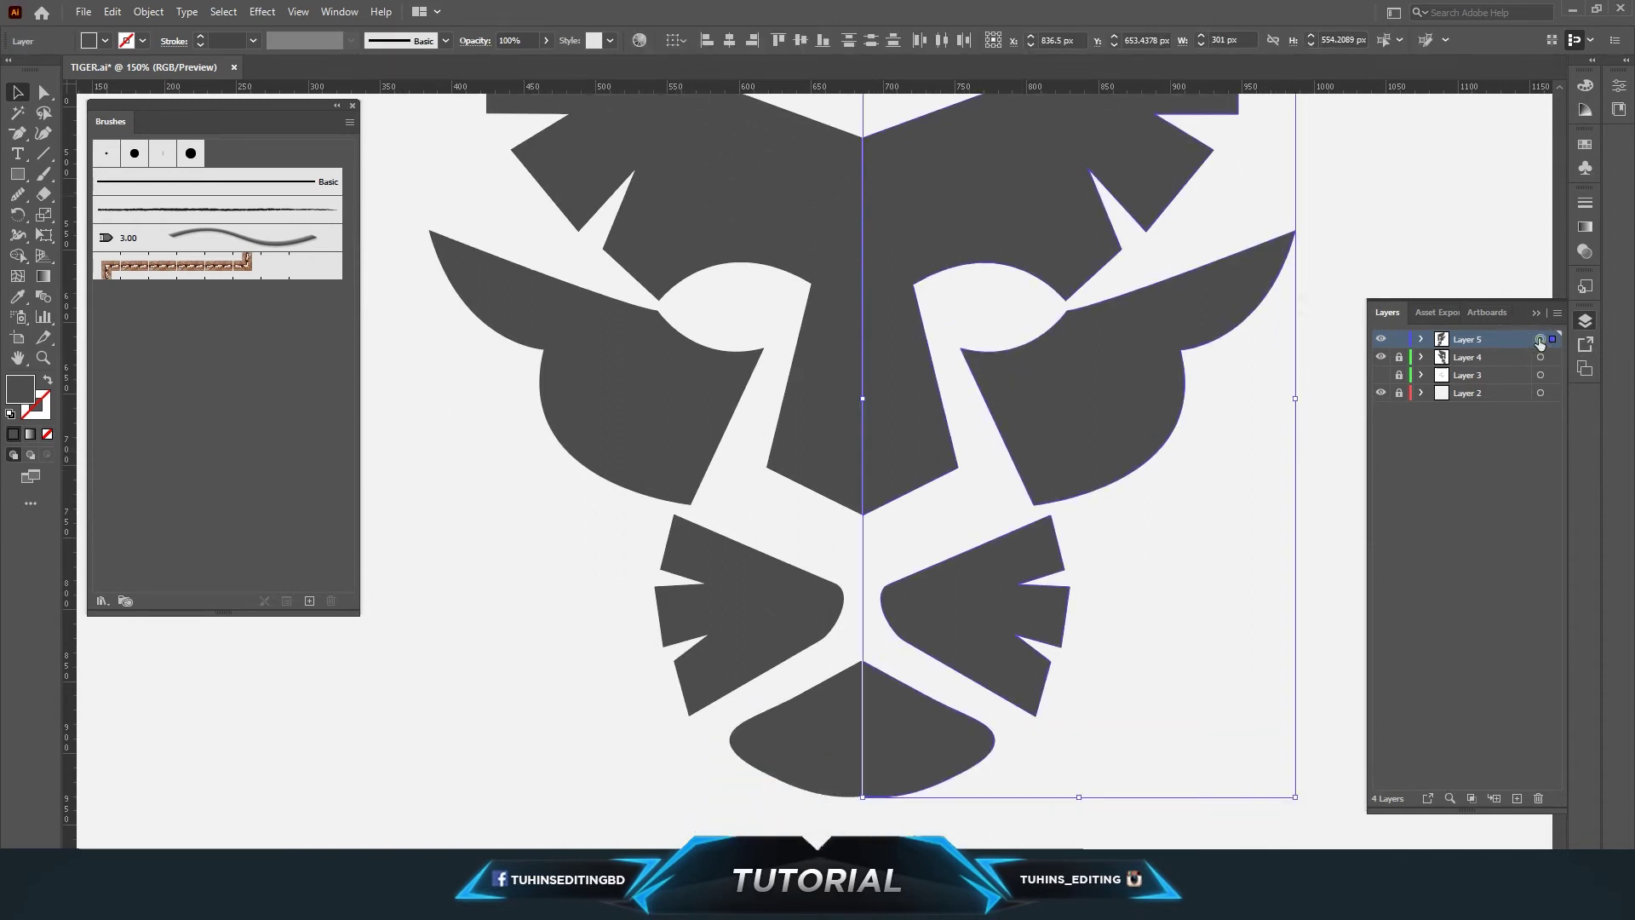
click(1360, 464)
click(43, 358)
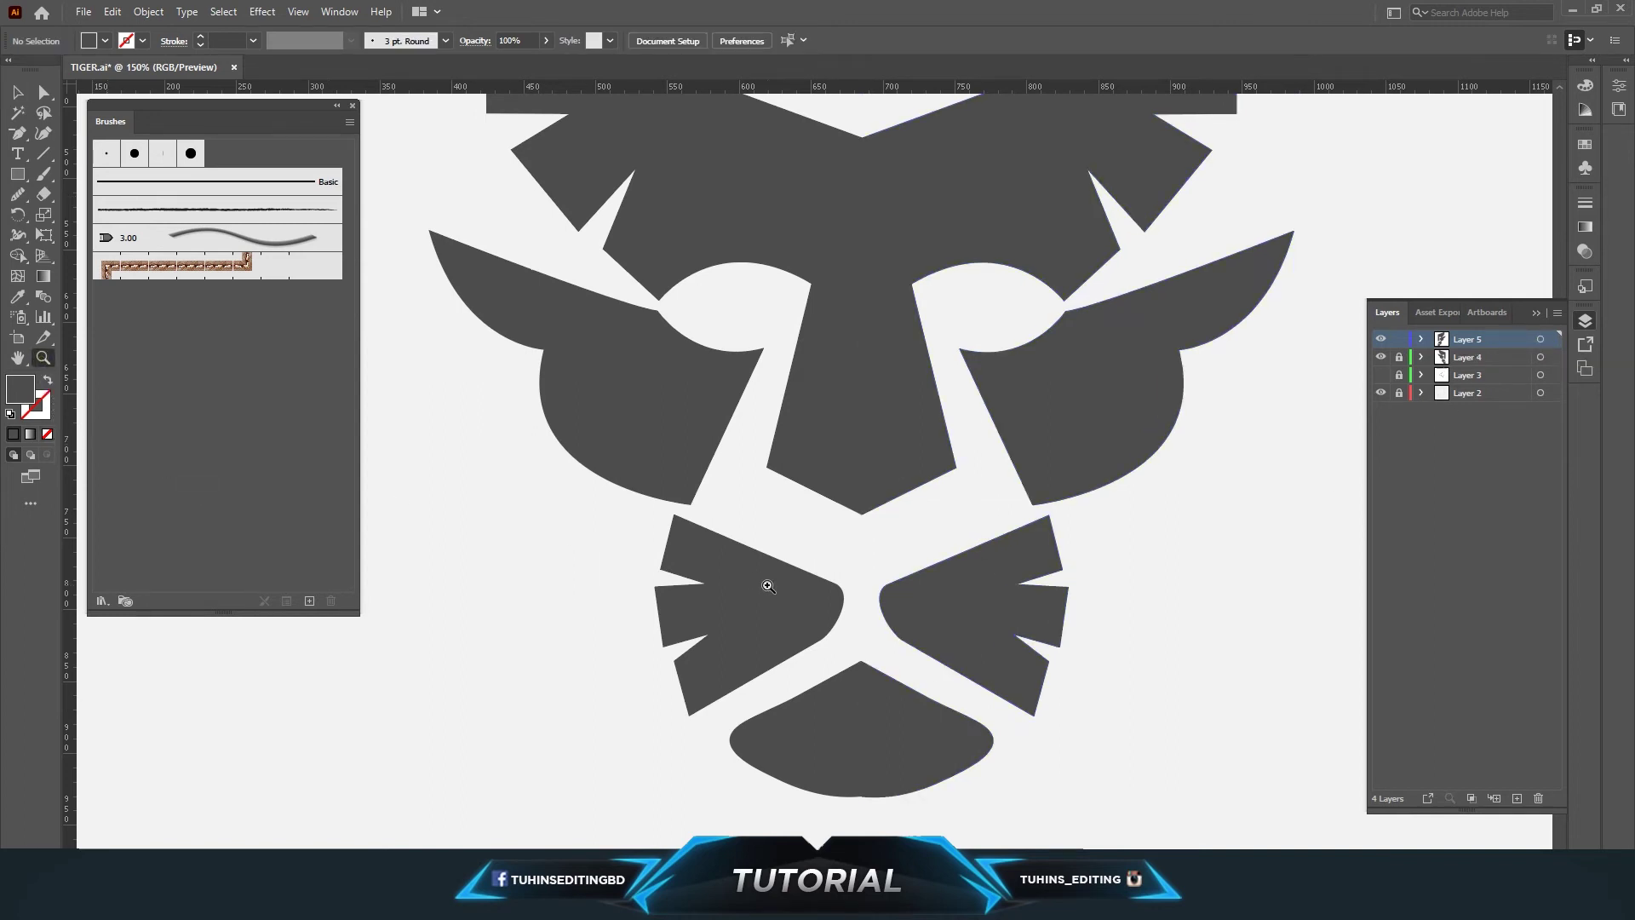
click(769, 586)
click(839, 634)
scroll(726, 477, up, 2)
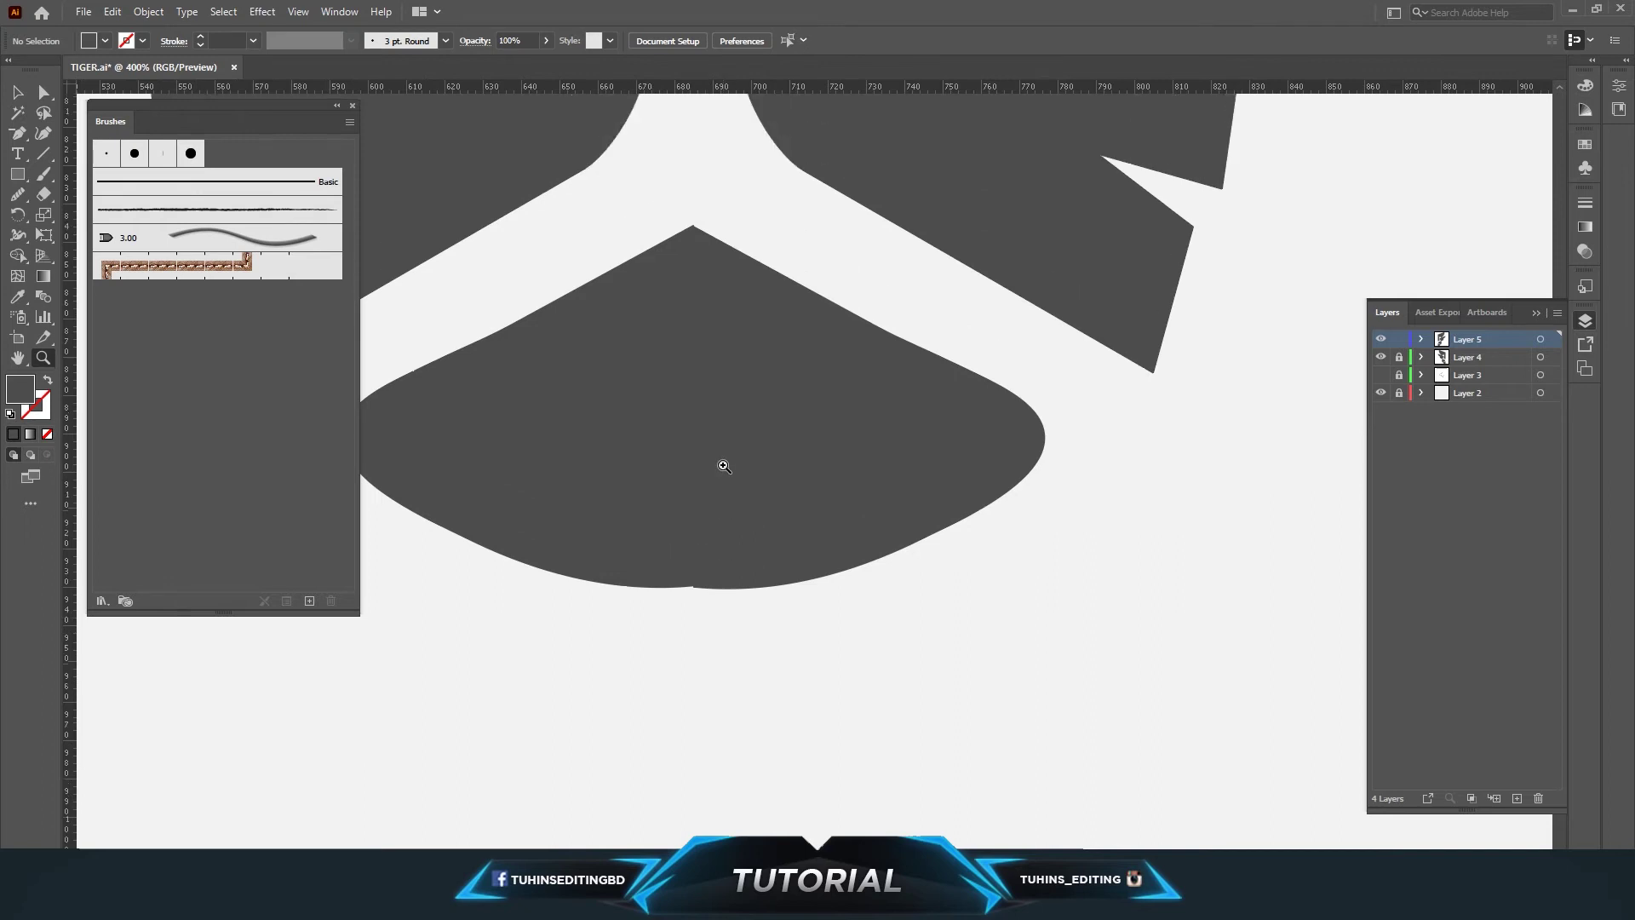
click(17, 91)
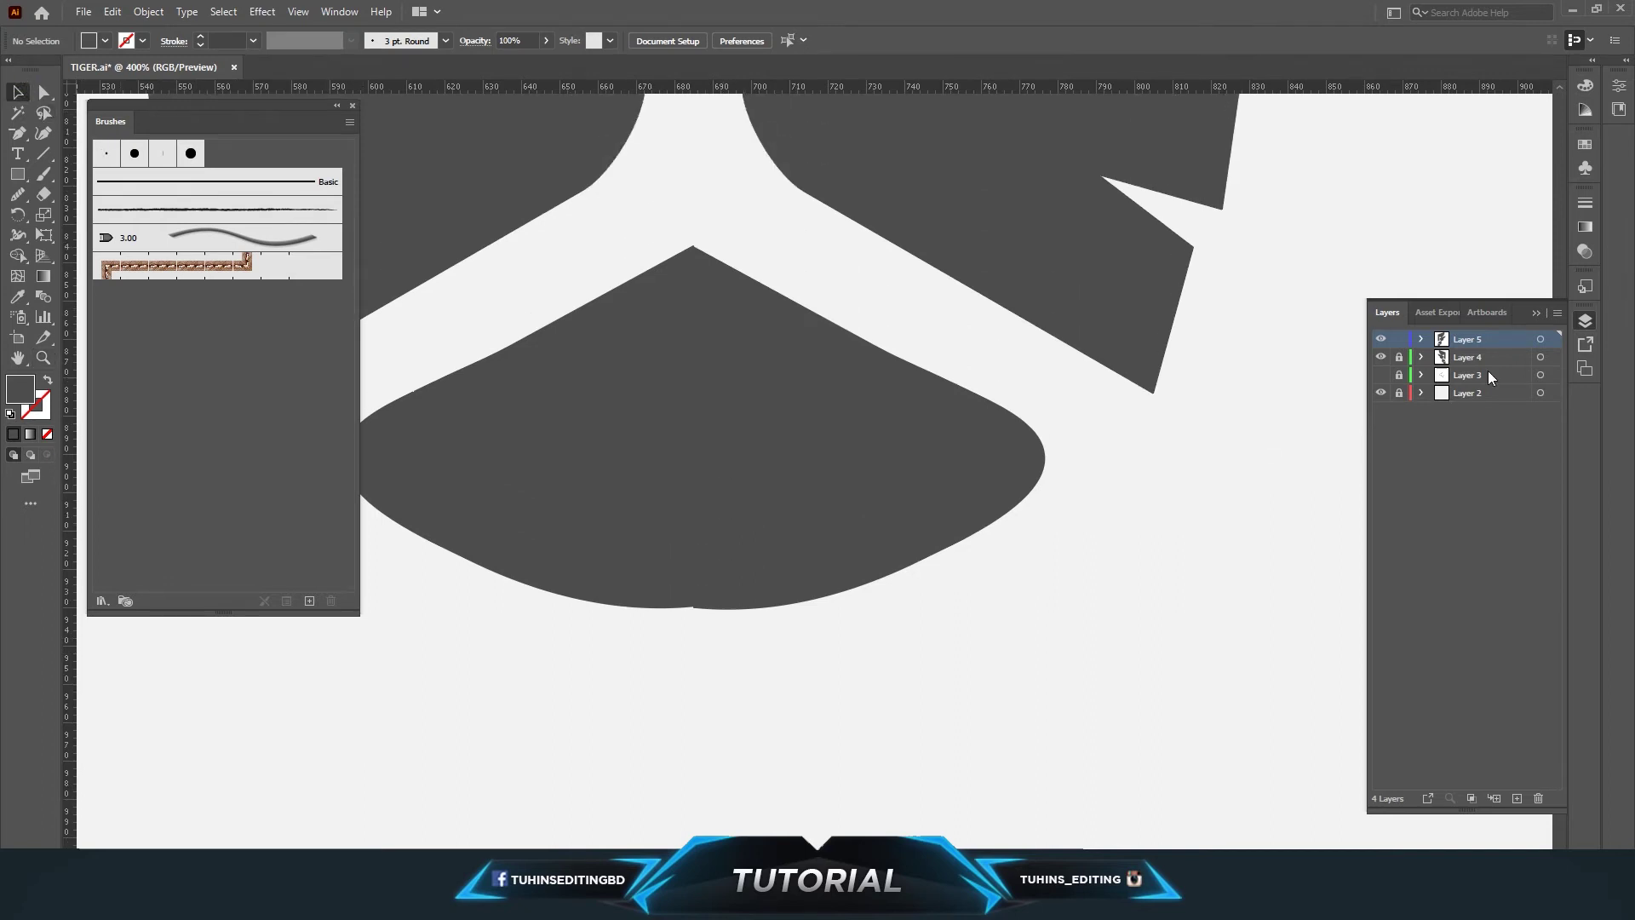
click(1541, 339)
key(Up)
key(Down)
click(964, 628)
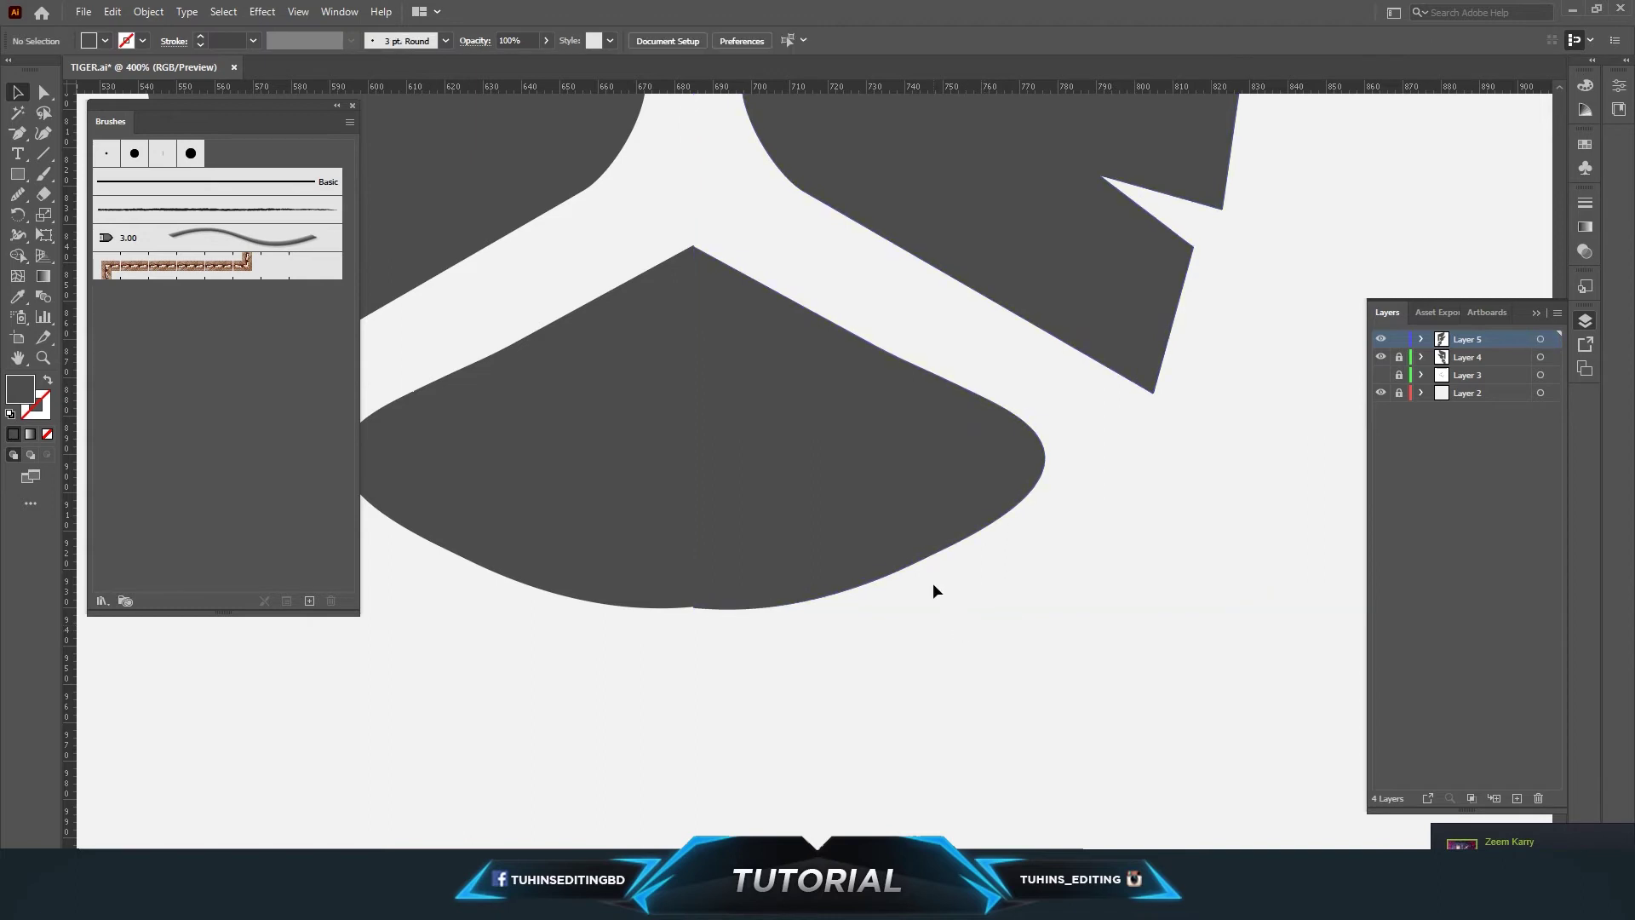
scroll(934, 590, up, 2)
scroll(935, 589, up, 5)
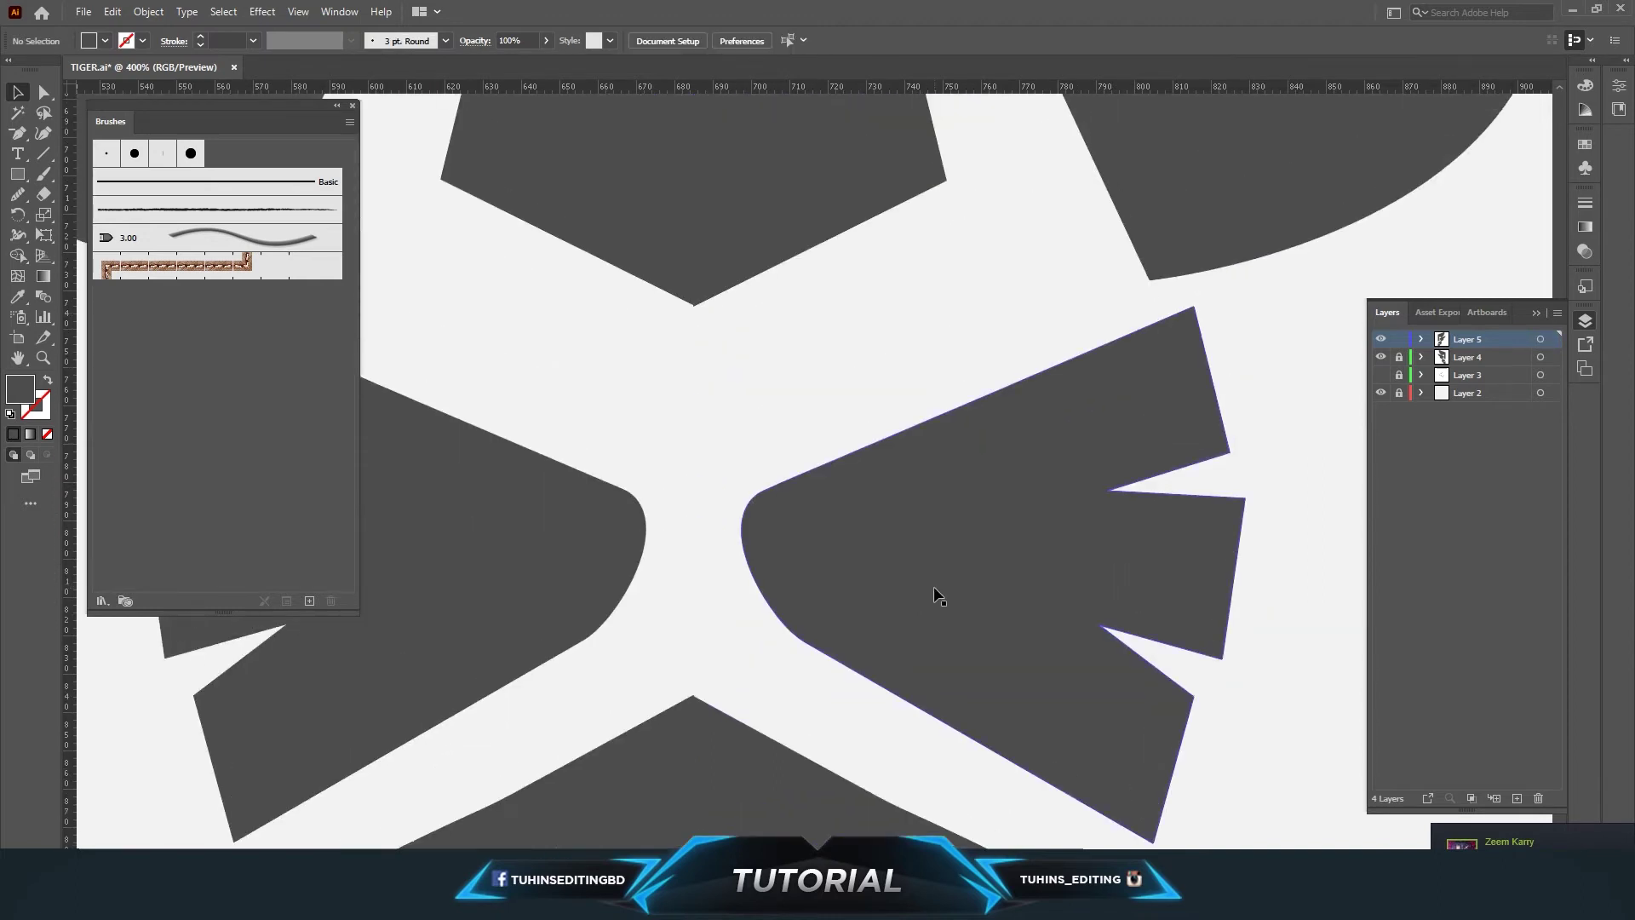
scroll(934, 594, up, 5)
scroll(934, 593, up, 5)
scroll(934, 593, up, 3)
scroll(934, 594, up, 1)
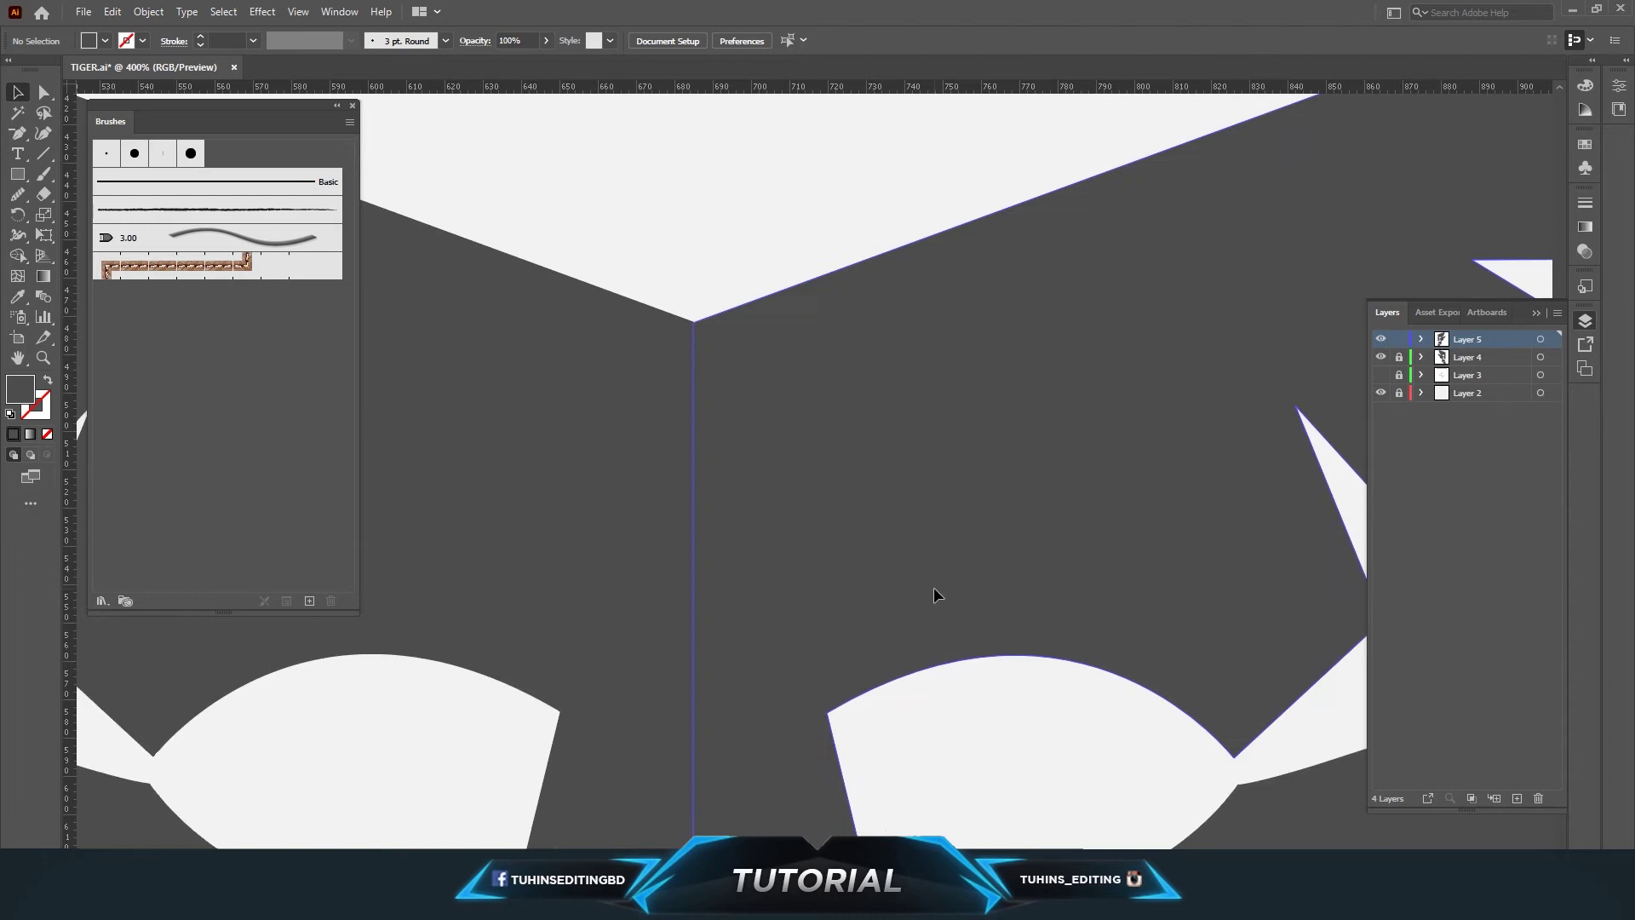
key(ctrl+minus)
key(ctrl+minus)
key(ctrl+minus)
key(ctrl+minus)
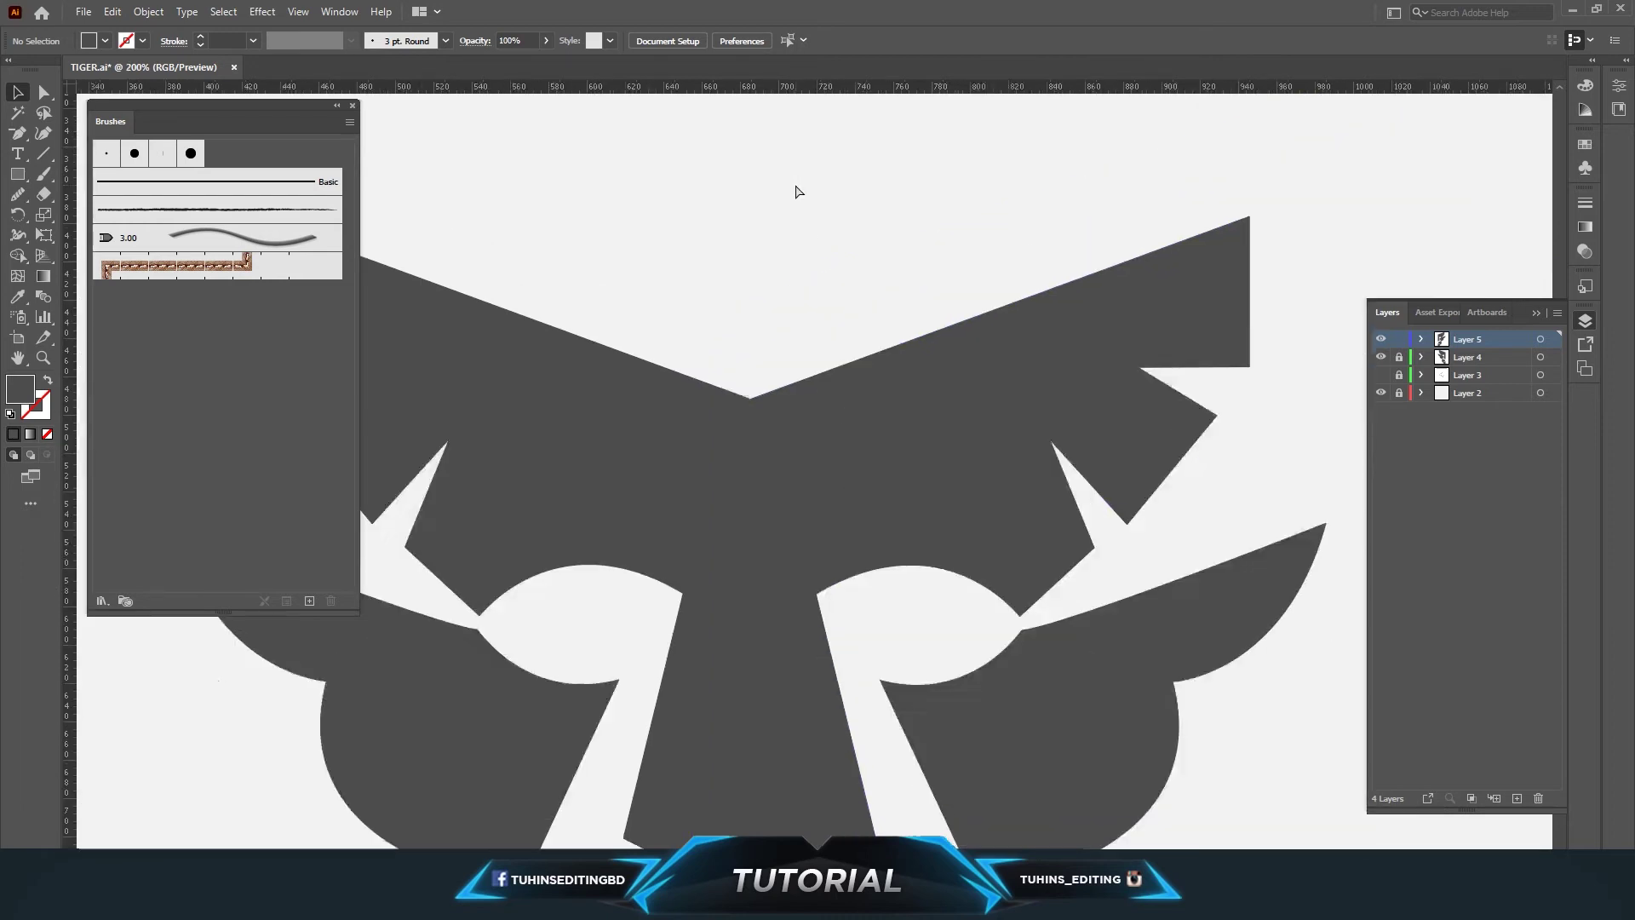
key(ctrl+minus)
key(ctrl+minus)
key(ctrl+minus)
key(ctrl+plus)
key(ctrl+plus)
key(ctrl+plus)
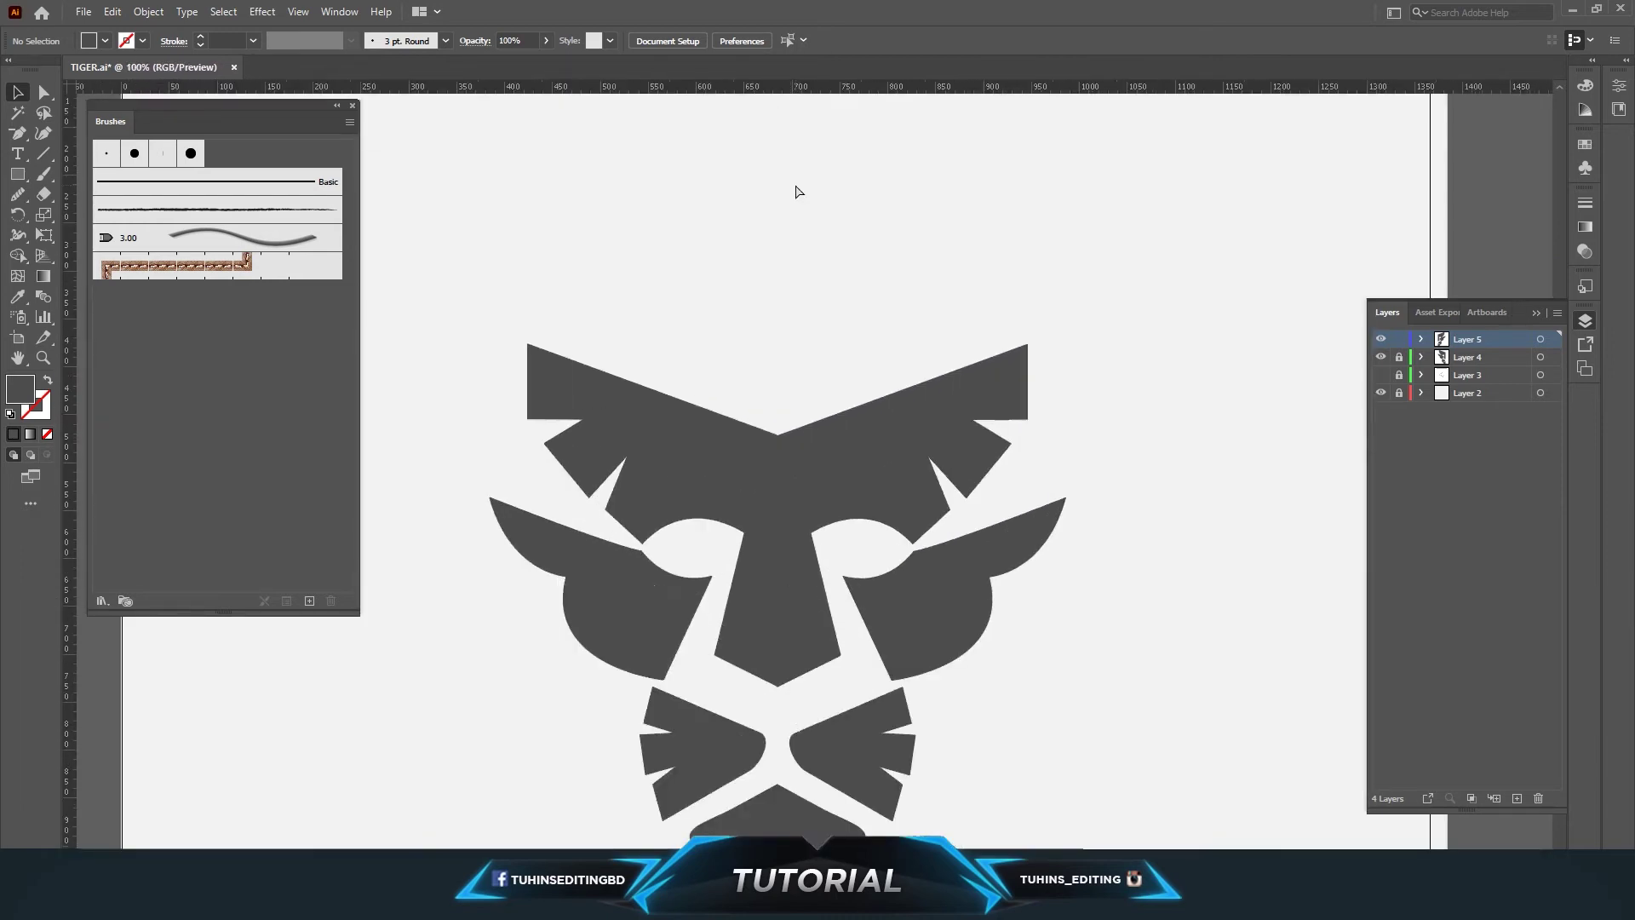
scroll(792, 222, down, 2)
Step: Select both nose halves with Direct Selection and nudge them up slightly
click(43, 92)
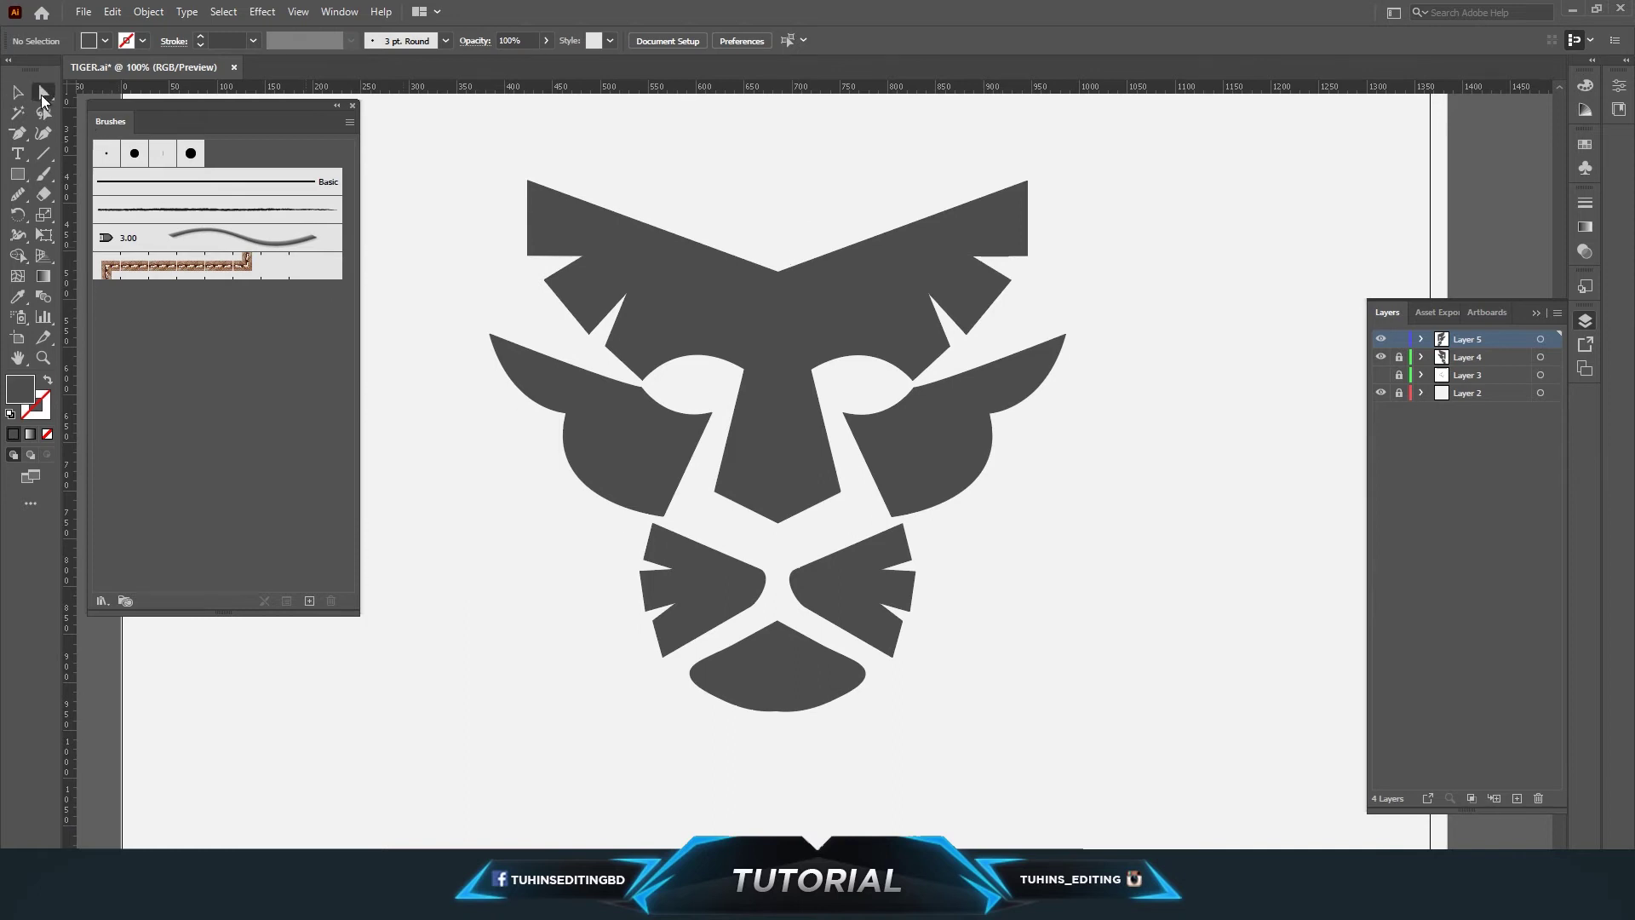
click(818, 765)
click(794, 688)
drag(844, 762, 750, 714)
click(869, 746)
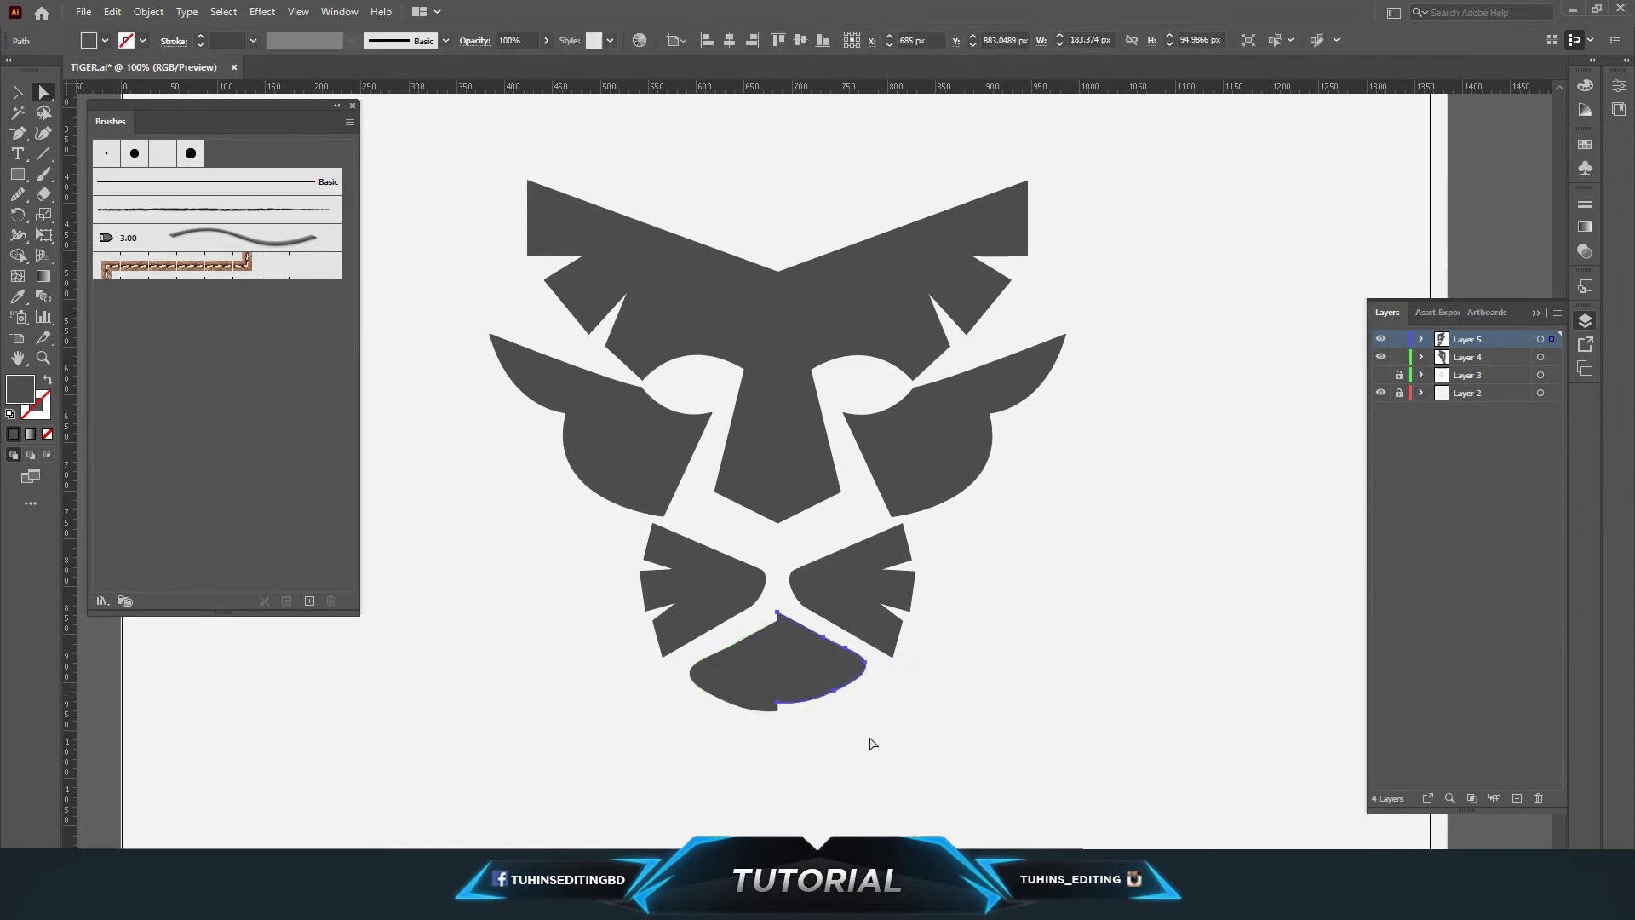
click(816, 673)
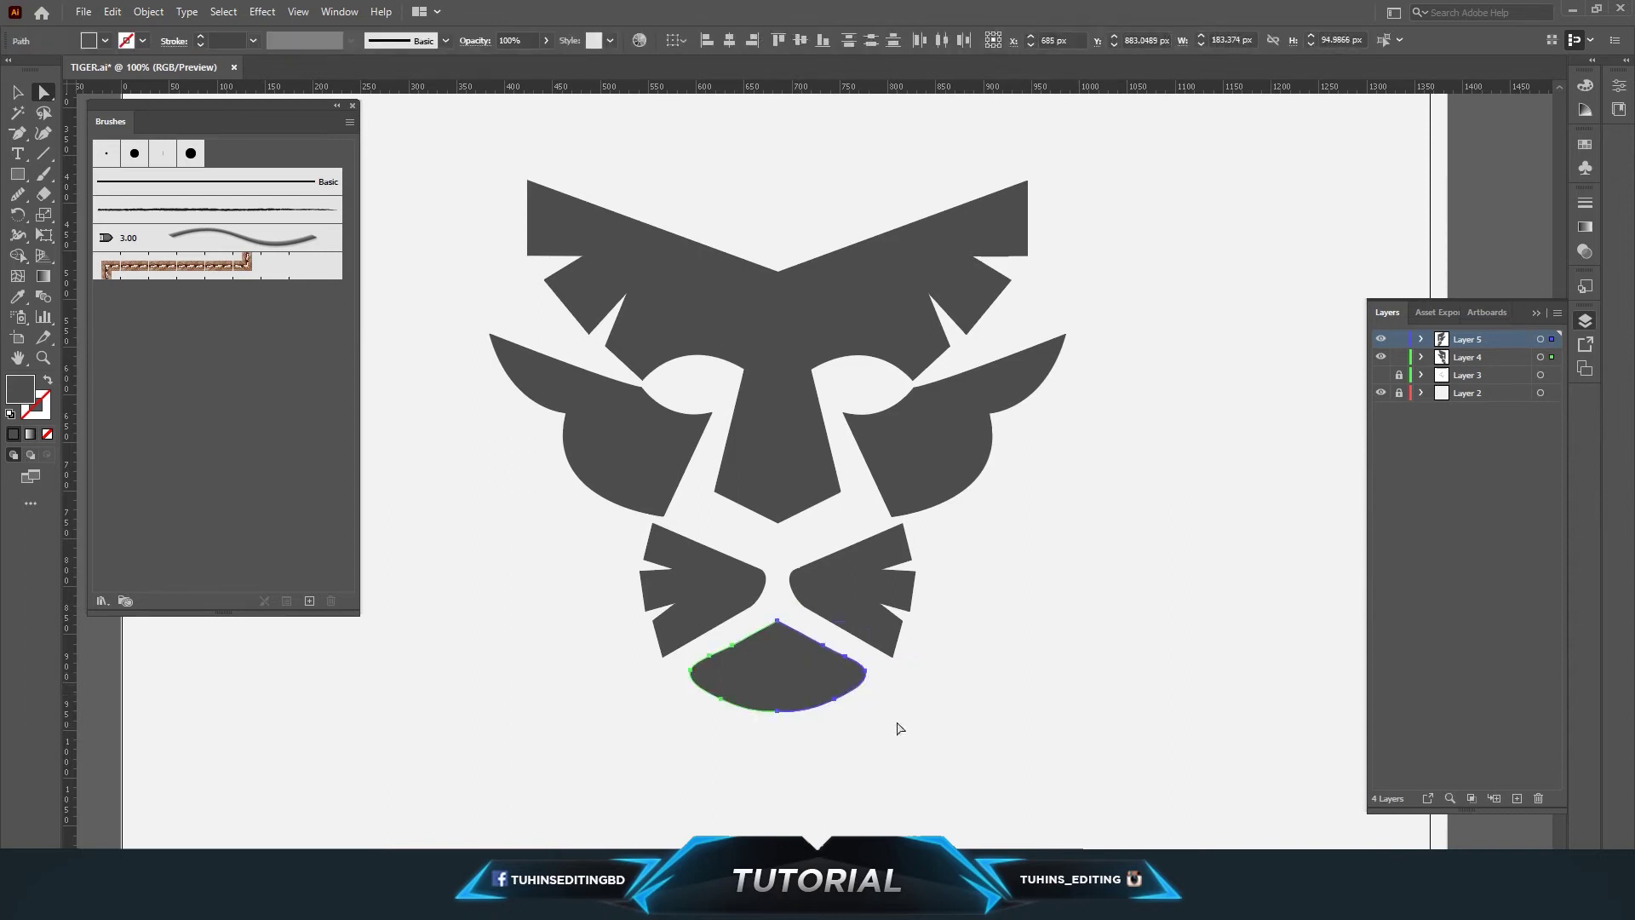
key(Up)
key(Up)
key(Up)
key(Up)
key(Up)
key(Up)
key(Up)
key(Up)
key(Up)
click(937, 712)
Step: Lock Layers 5 and 4 and show the Layer 3 eagle sketch again
key(ctrl+minus)
key(ctrl+minus)
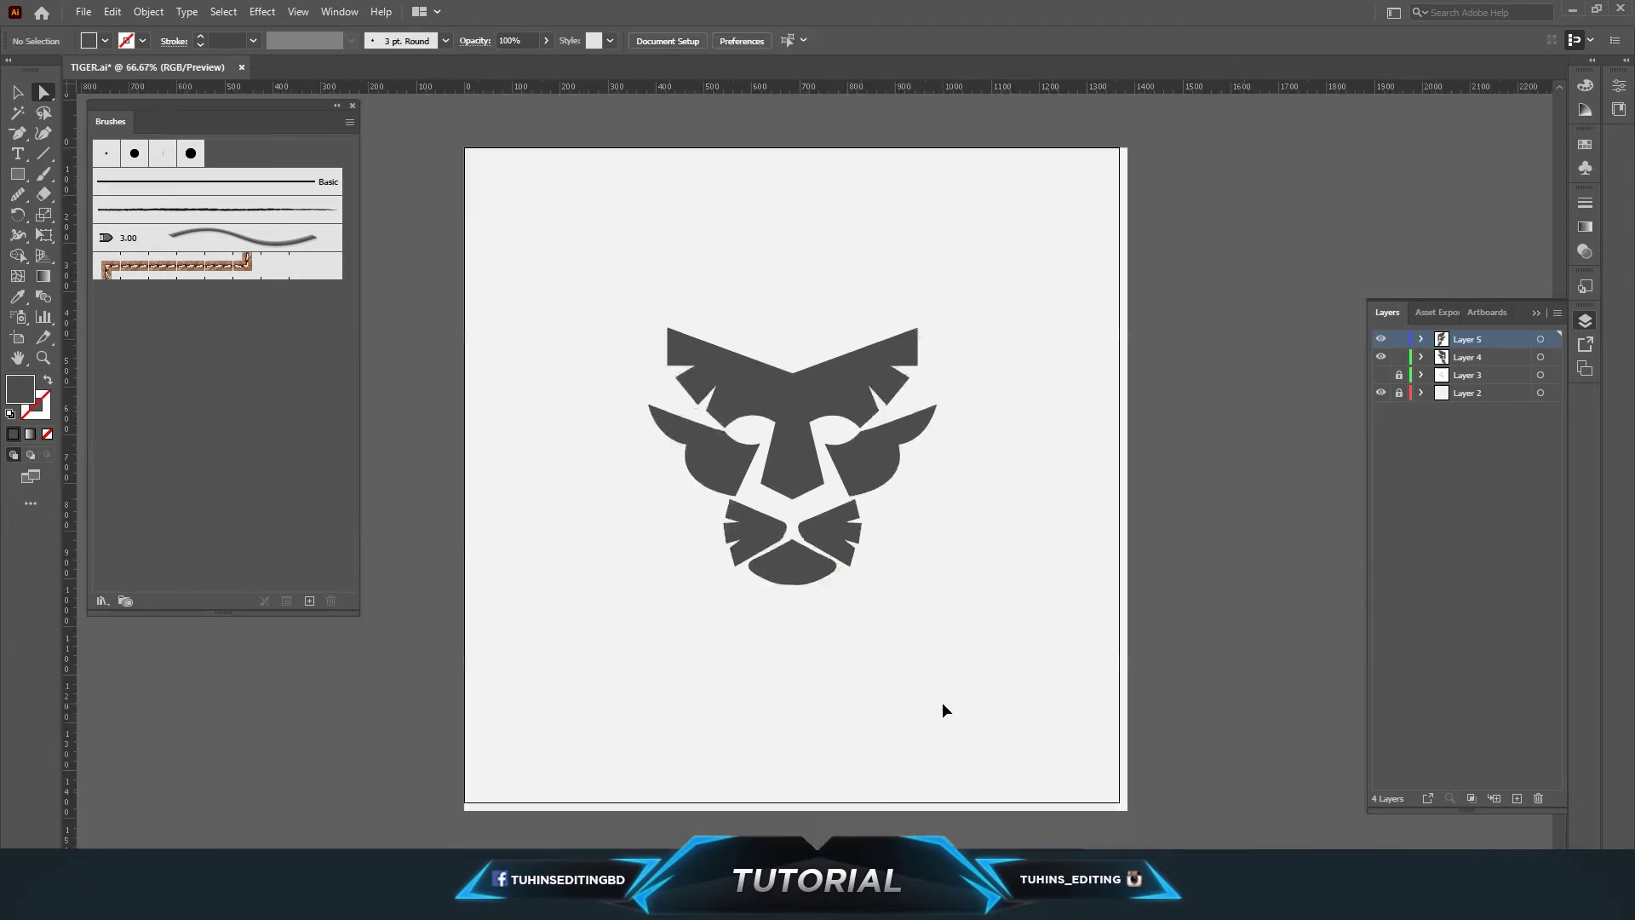
key(ctrl+minus)
key(ctrl+plus)
key(ctrl+plus)
key(ctrl+plus)
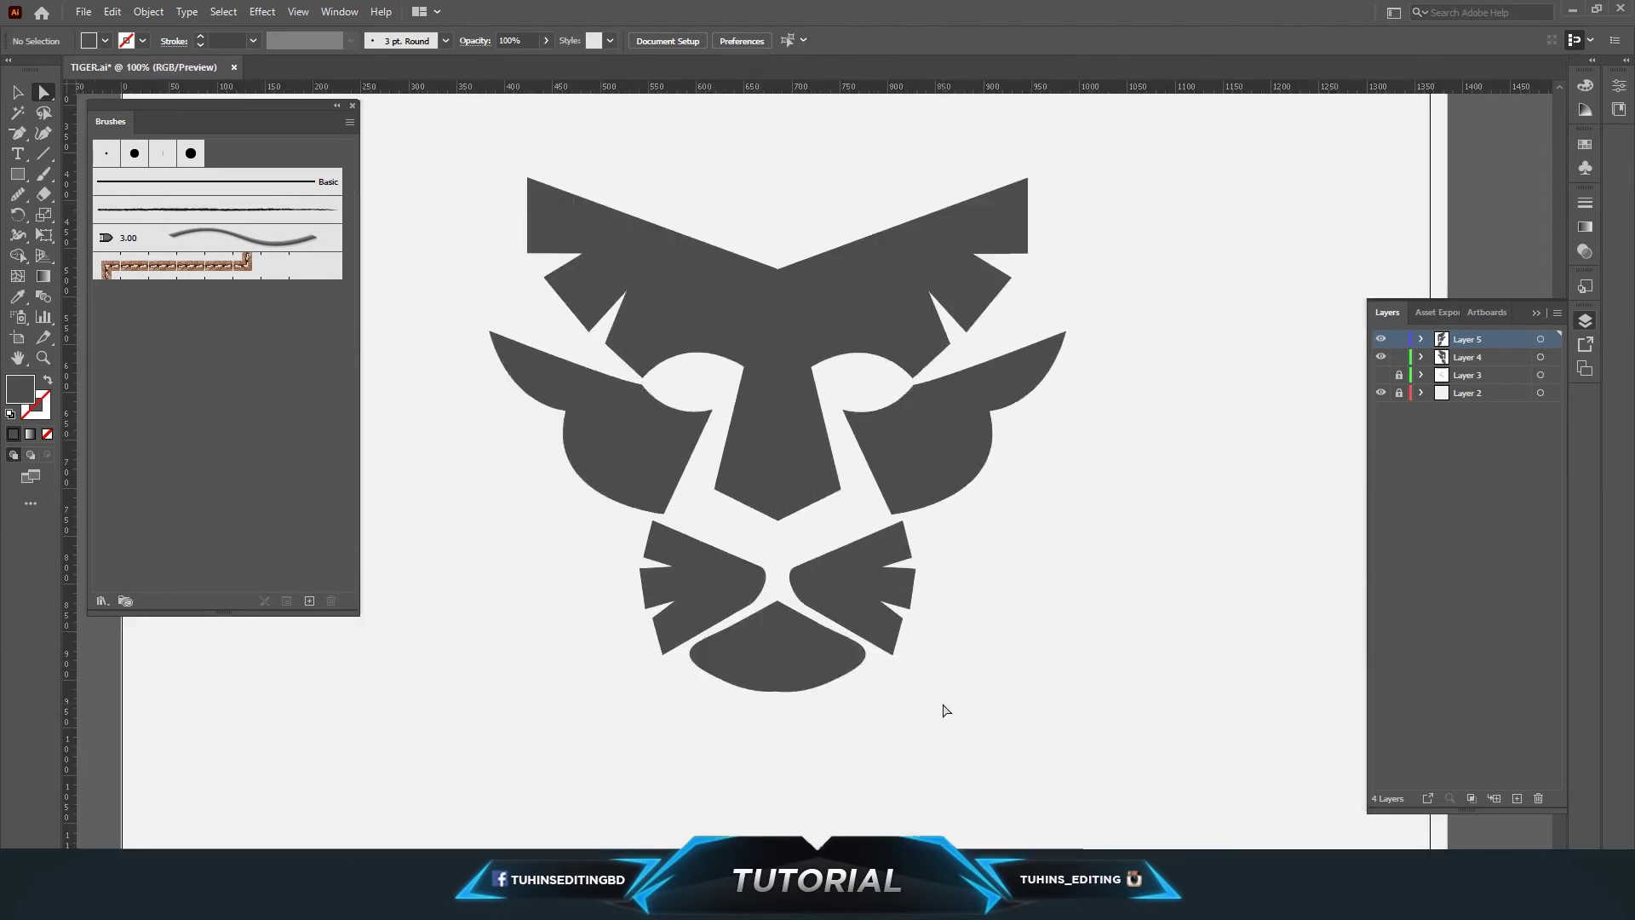
click(1400, 357)
click(1399, 339)
click(1381, 375)
scroll(1071, 492, up, 5)
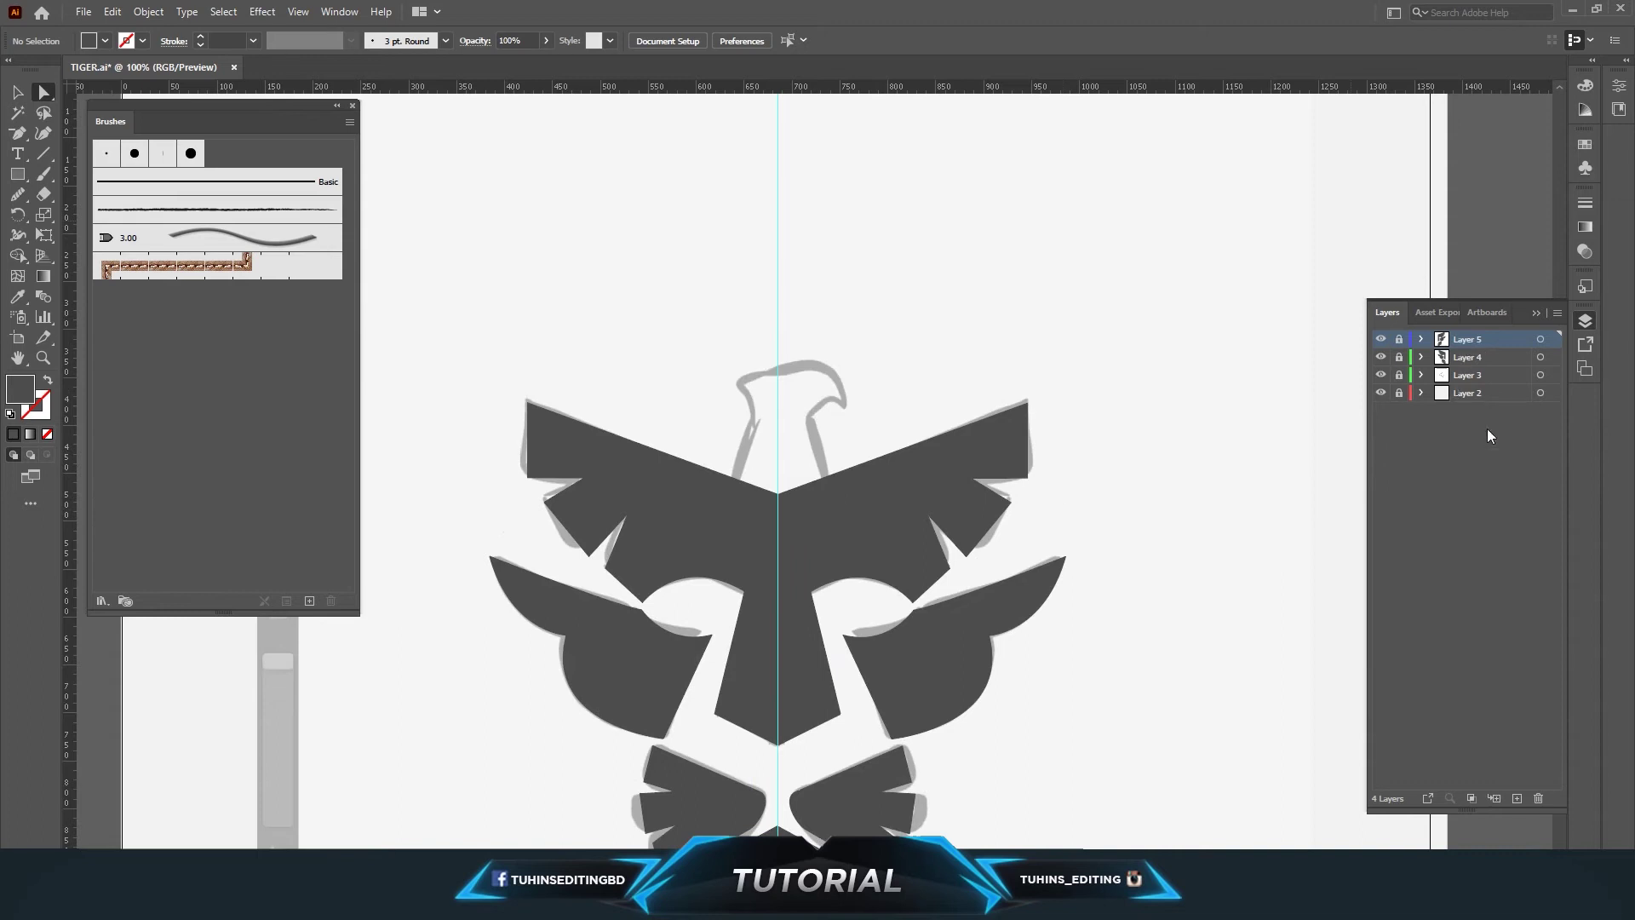
Step: On a new layer at 200%, pen-trace the eagle's neck and the top of its head
click(1517, 798)
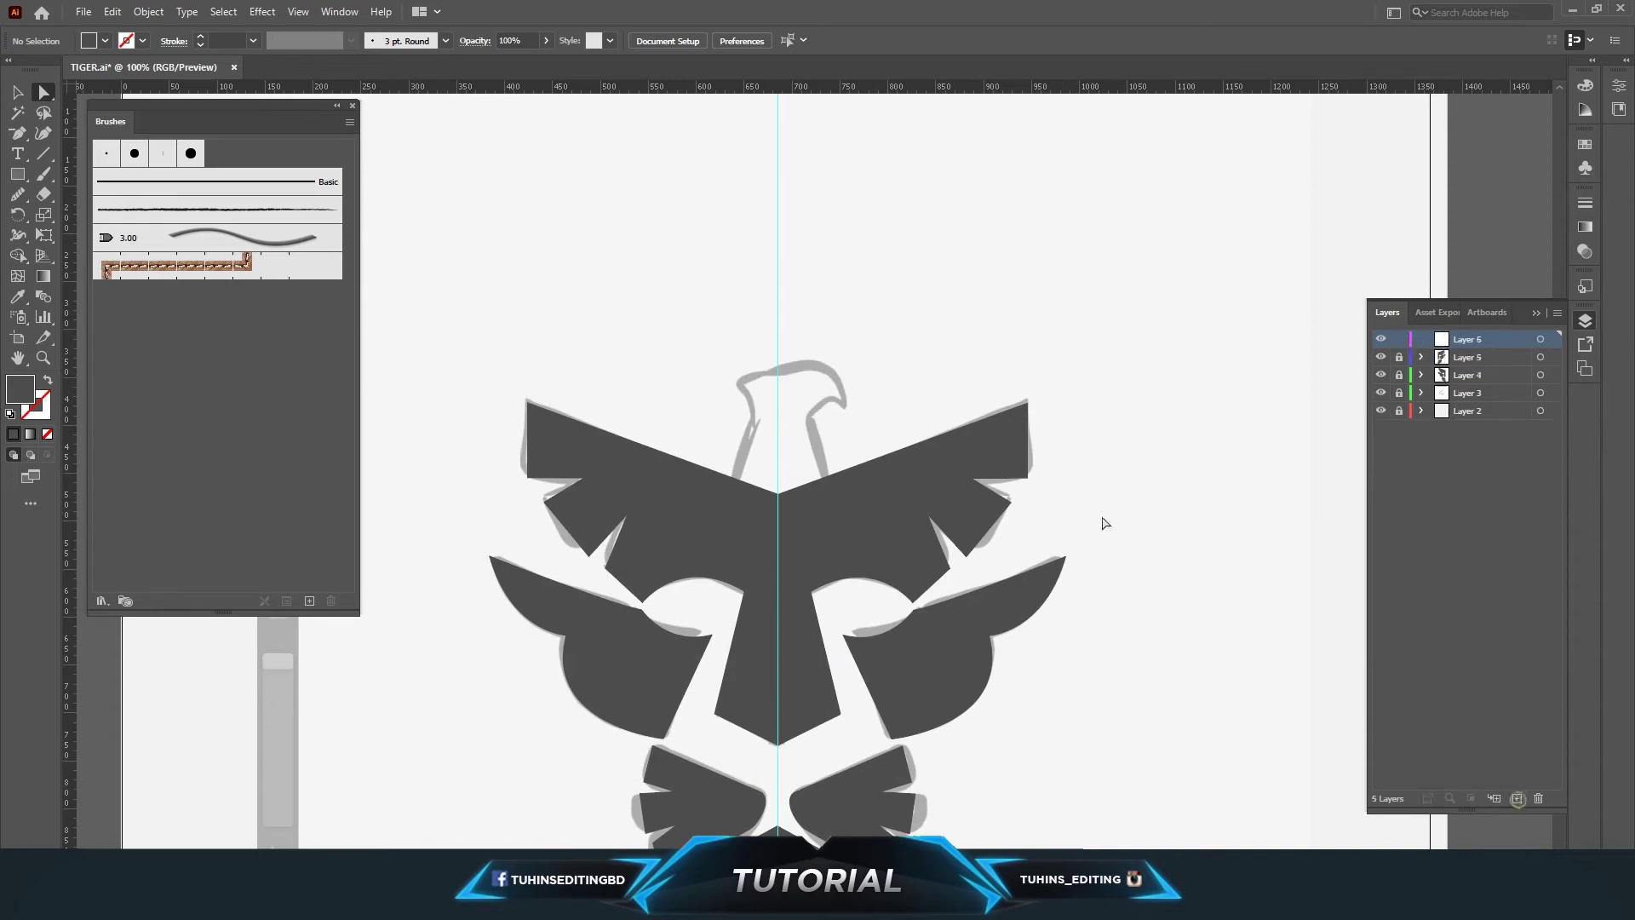
key(ctrl+plus)
key(ctrl+plus)
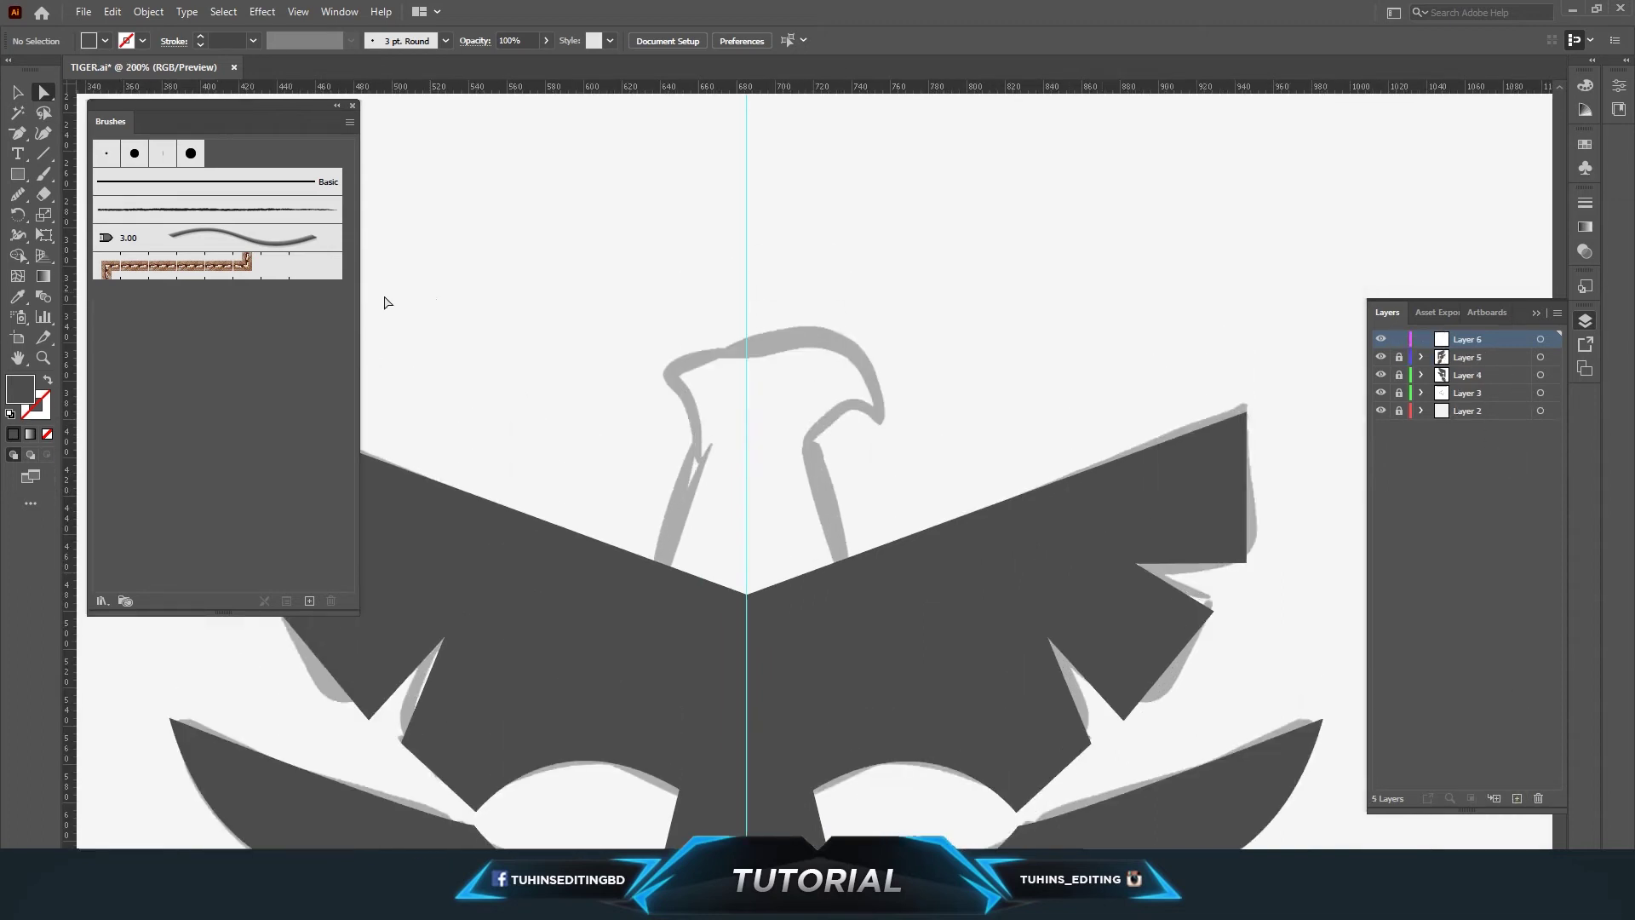
click(17, 133)
click(654, 580)
click(700, 460)
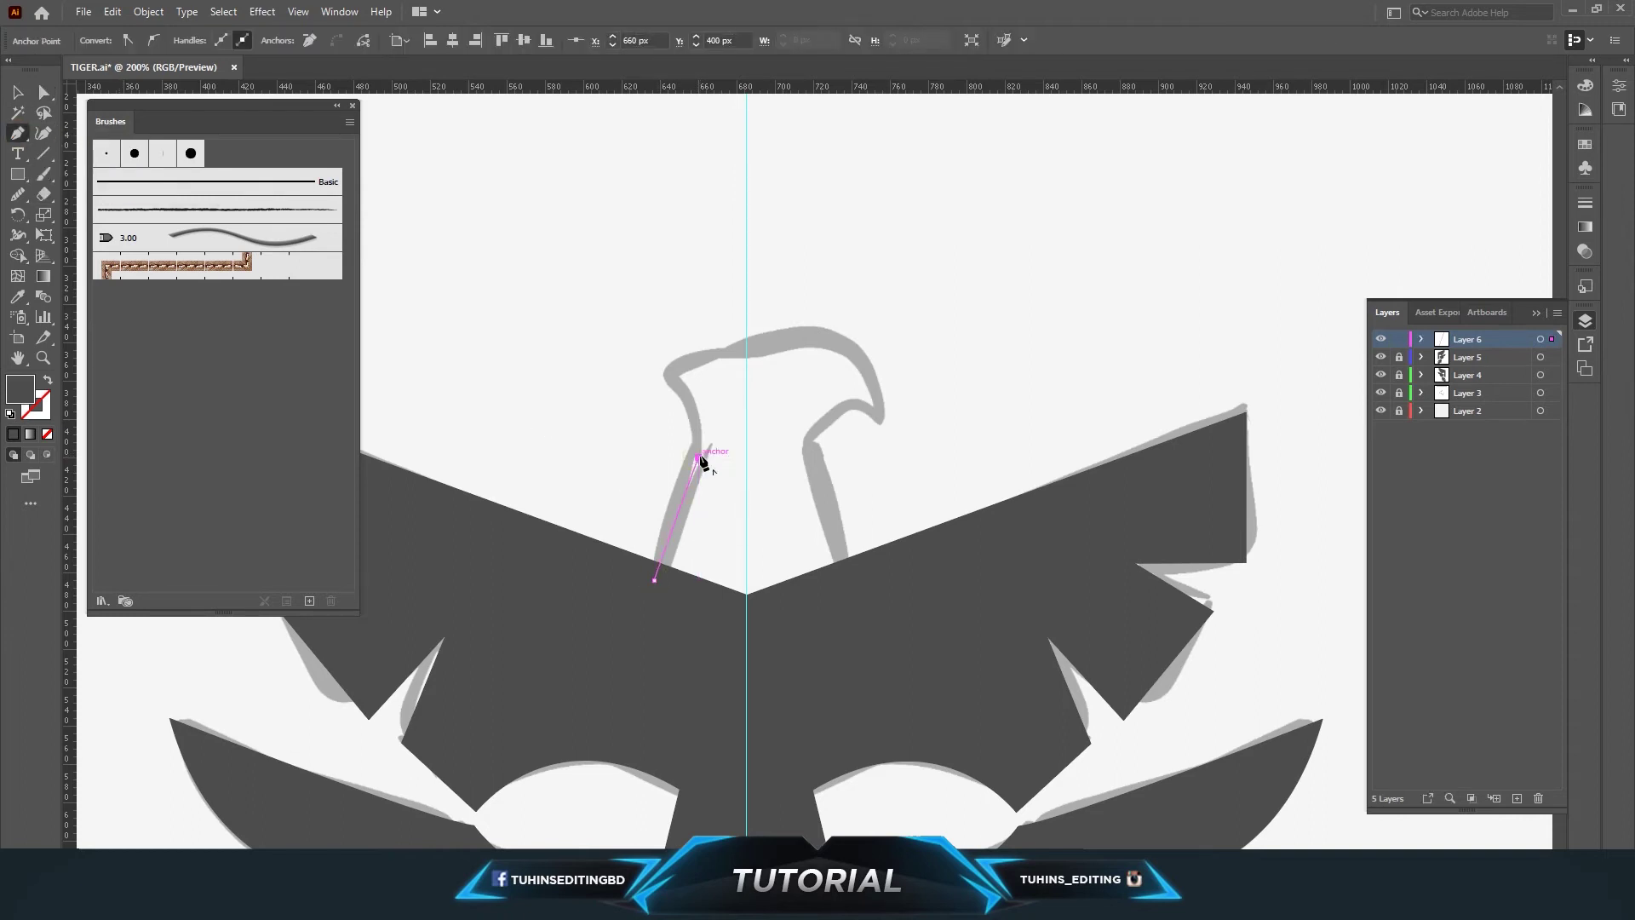
drag(667, 373, 648, 350)
click(667, 373)
mouse_move(721, 353)
mouse_down()
mouse_move(741, 361)
mouse_move(769, 339)
mouse_move(866, 359)
mouse_up()
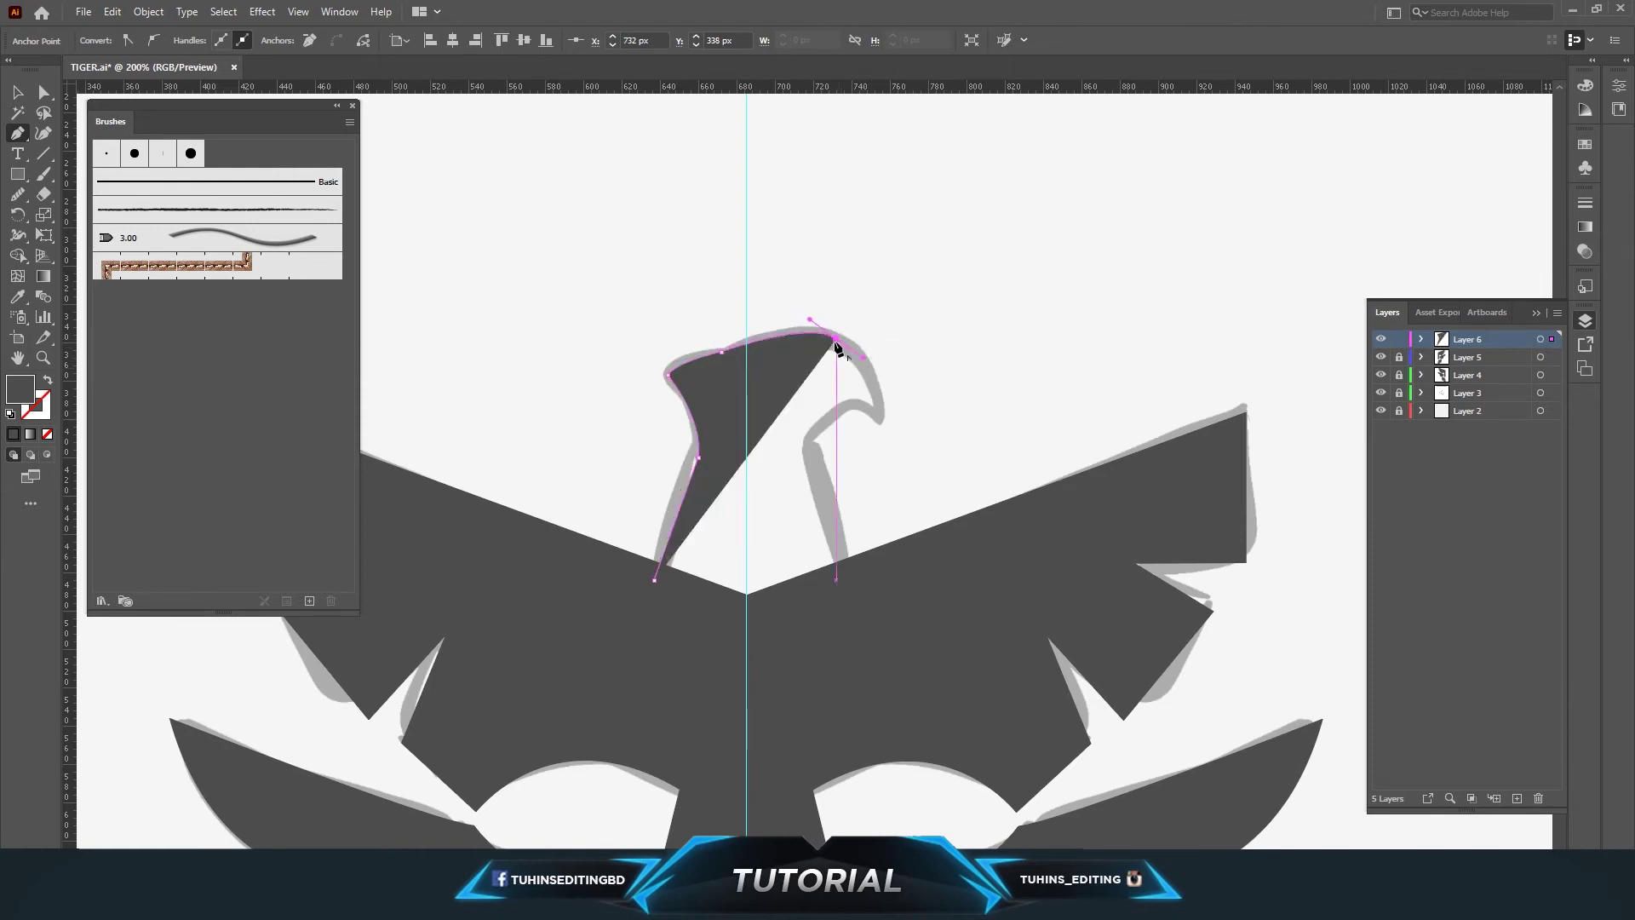
Step: Trace the hooked beak and the neck's right side, closing the eagle head outline
drag(878, 417, 881, 451)
mouse_move(862, 443)
mouse_down()
mouse_move(880, 444)
mouse_move(877, 418)
mouse_move(786, 497)
mouse_up()
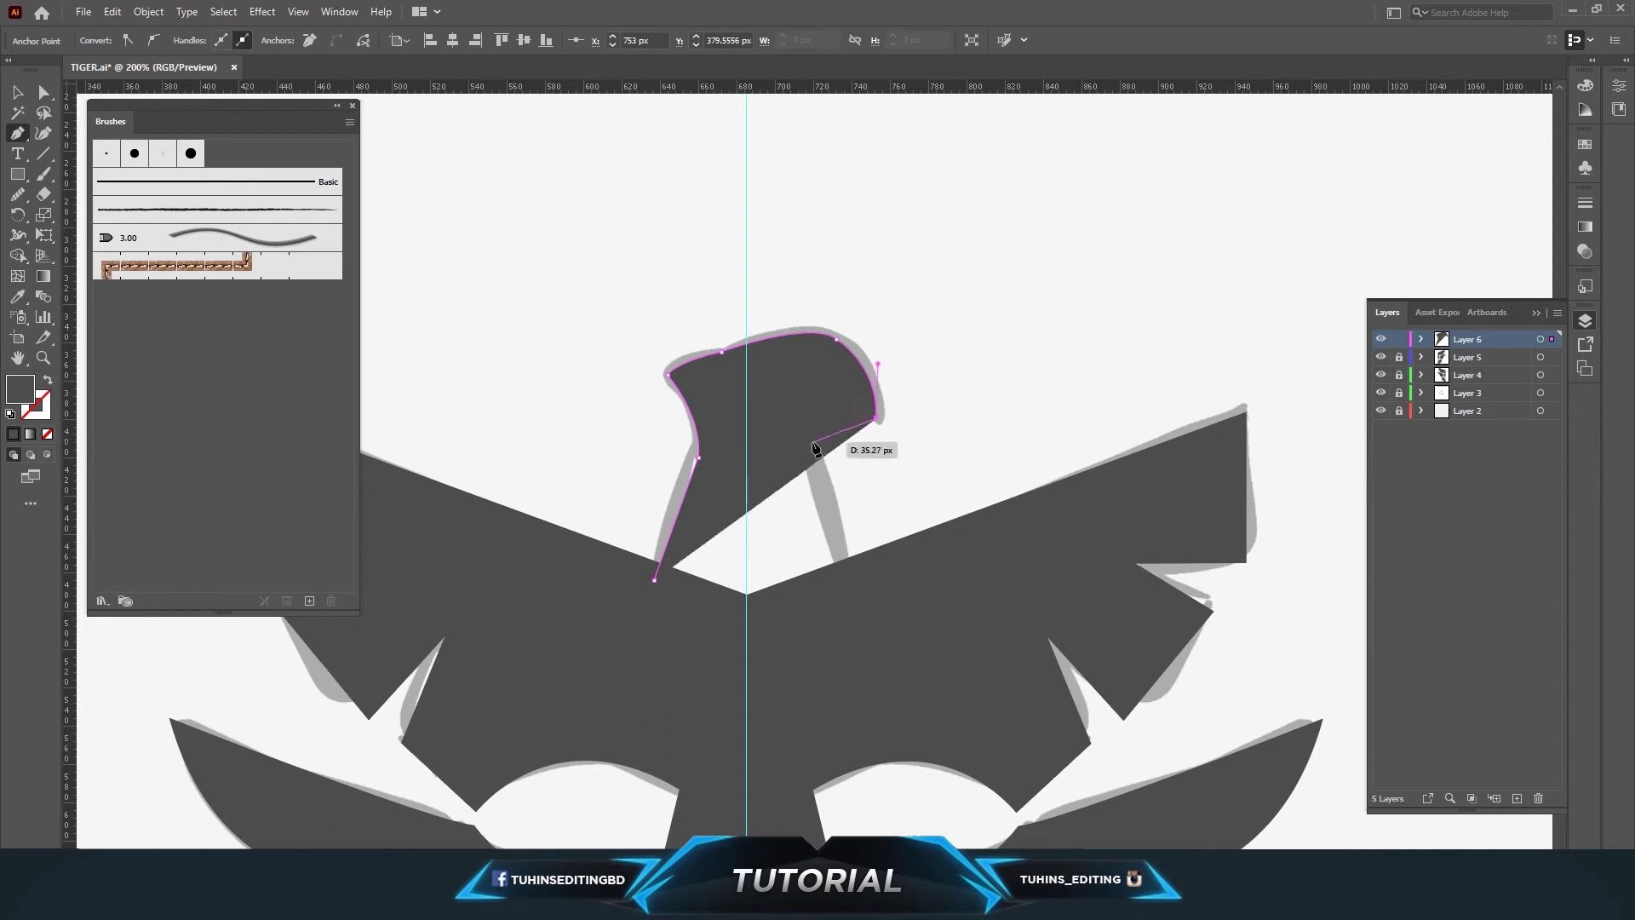
click(813, 442)
click(854, 588)
click(781, 647)
click(691, 628)
click(655, 581)
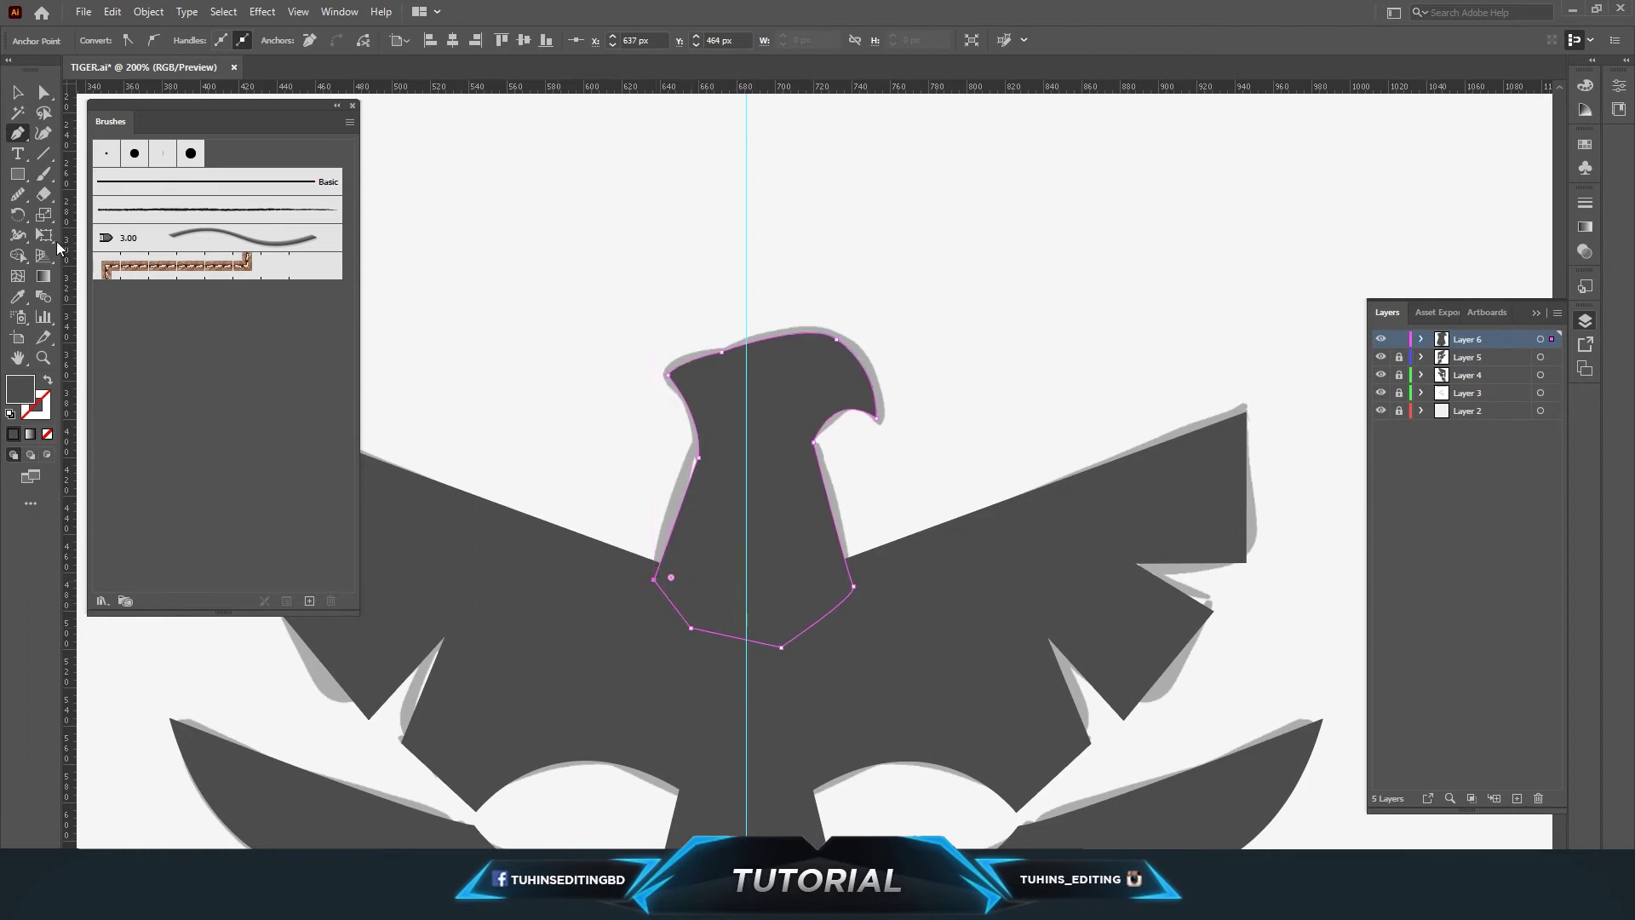
Step: Smooth both edges of the eagle neck with the Pencil tool
click(17, 195)
drag(694, 477, 681, 495)
drag(843, 552, 850, 411)
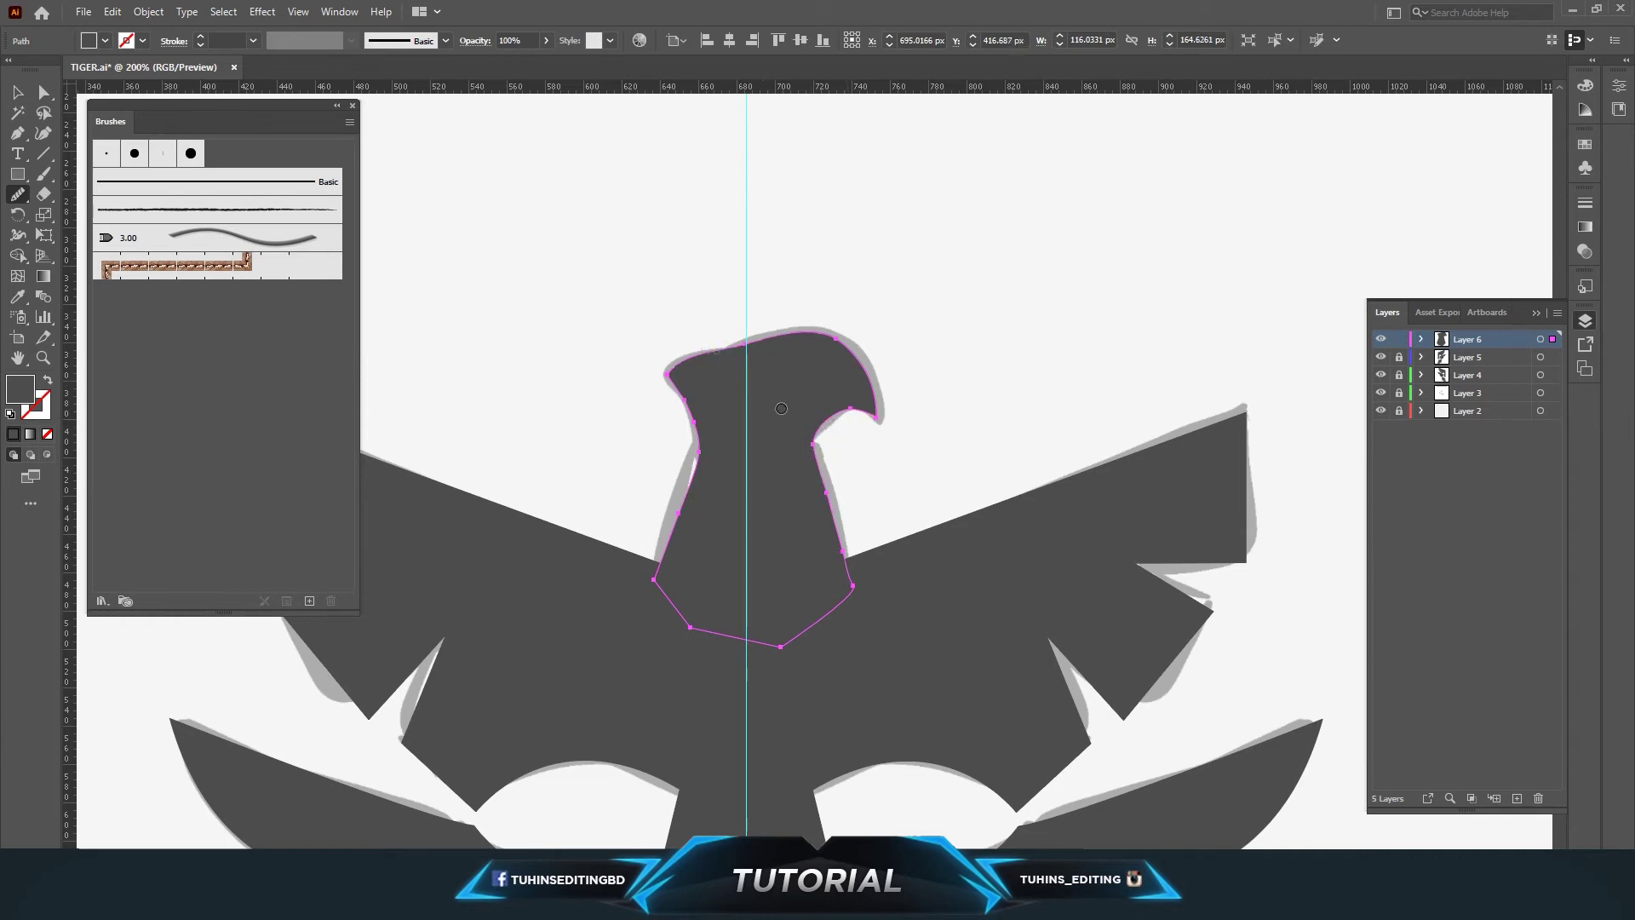
click(42, 91)
click(431, 201)
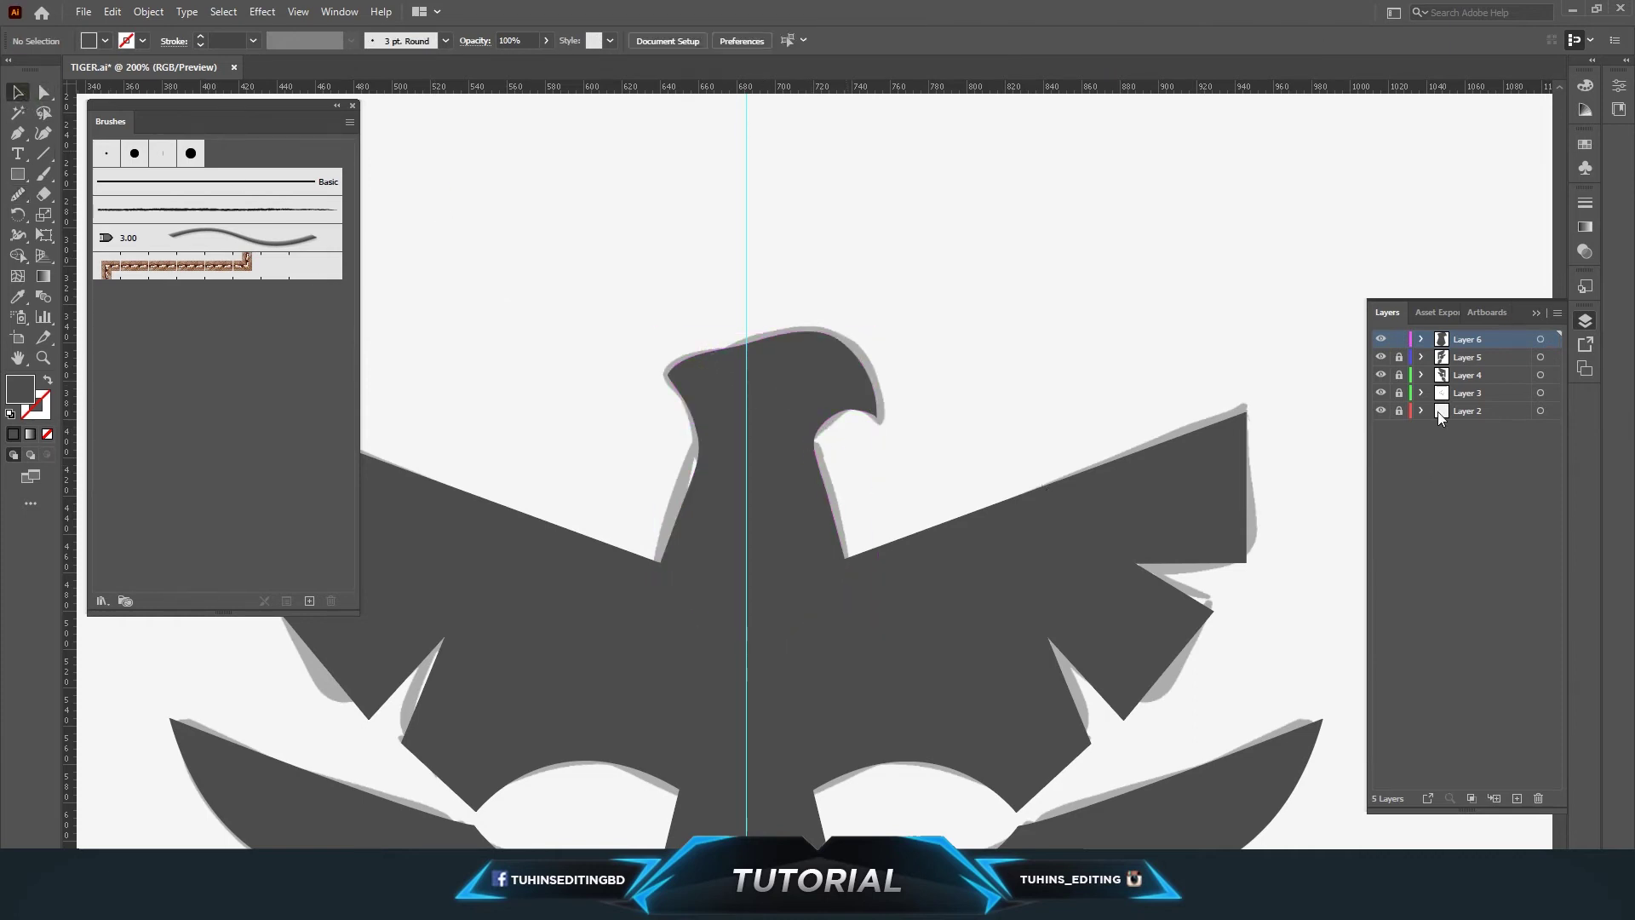
Step: Hide the Layer 3 template sketch and zoom out to 50% to view the emblem
click(1381, 393)
key(ctrl+minus)
key(ctrl+minus)
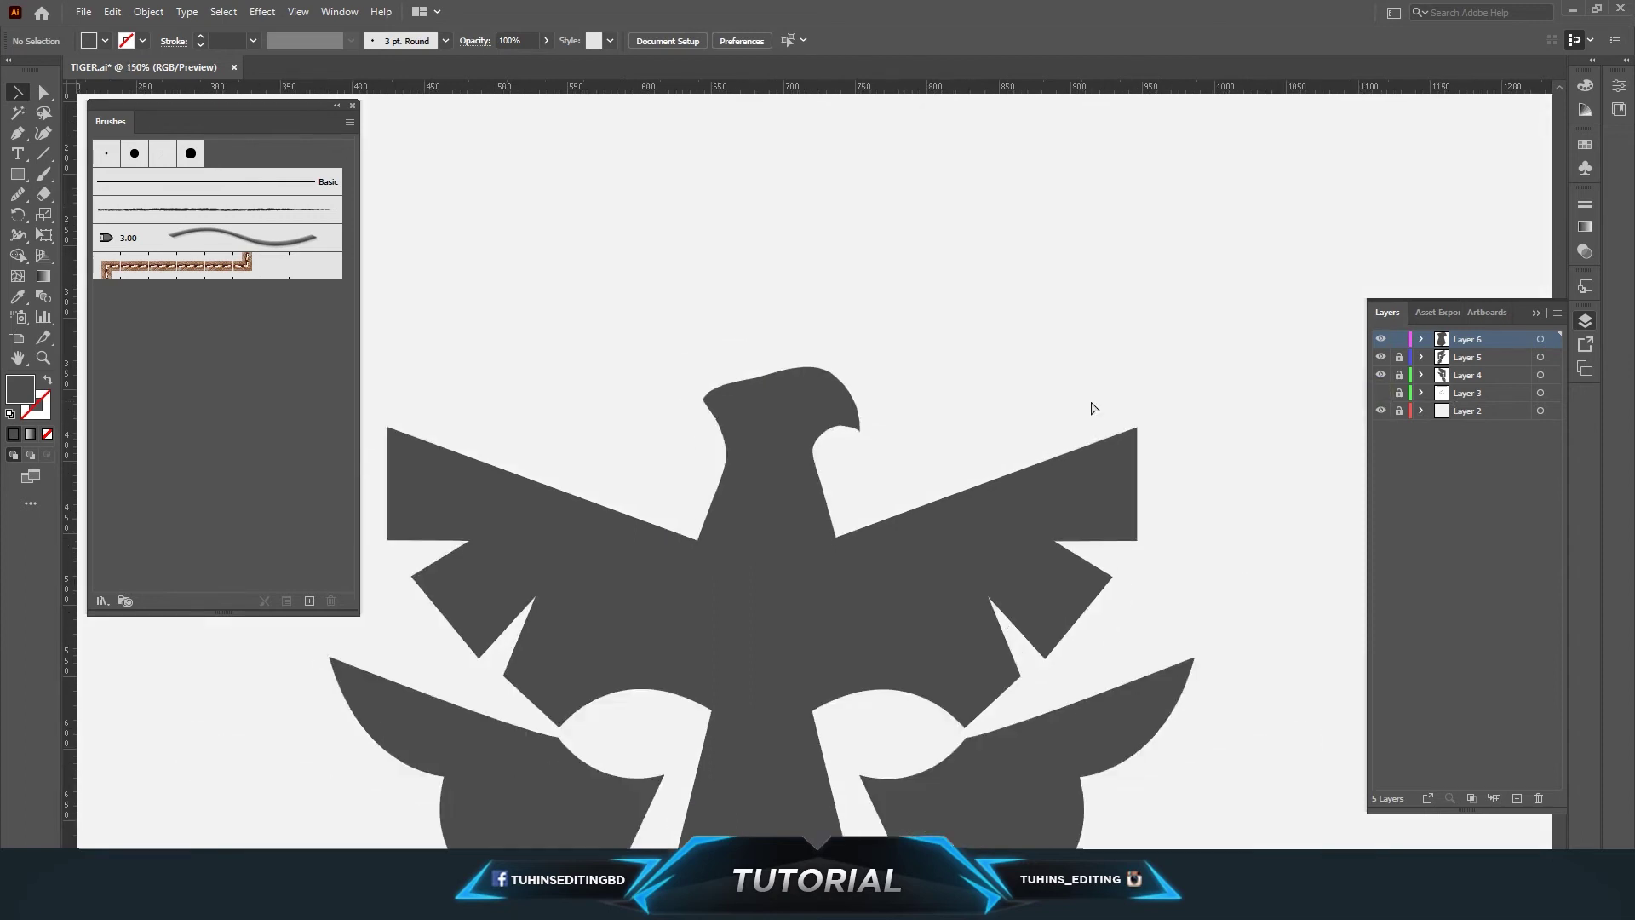
key(ctrl+minus)
key(ctrl+minus)
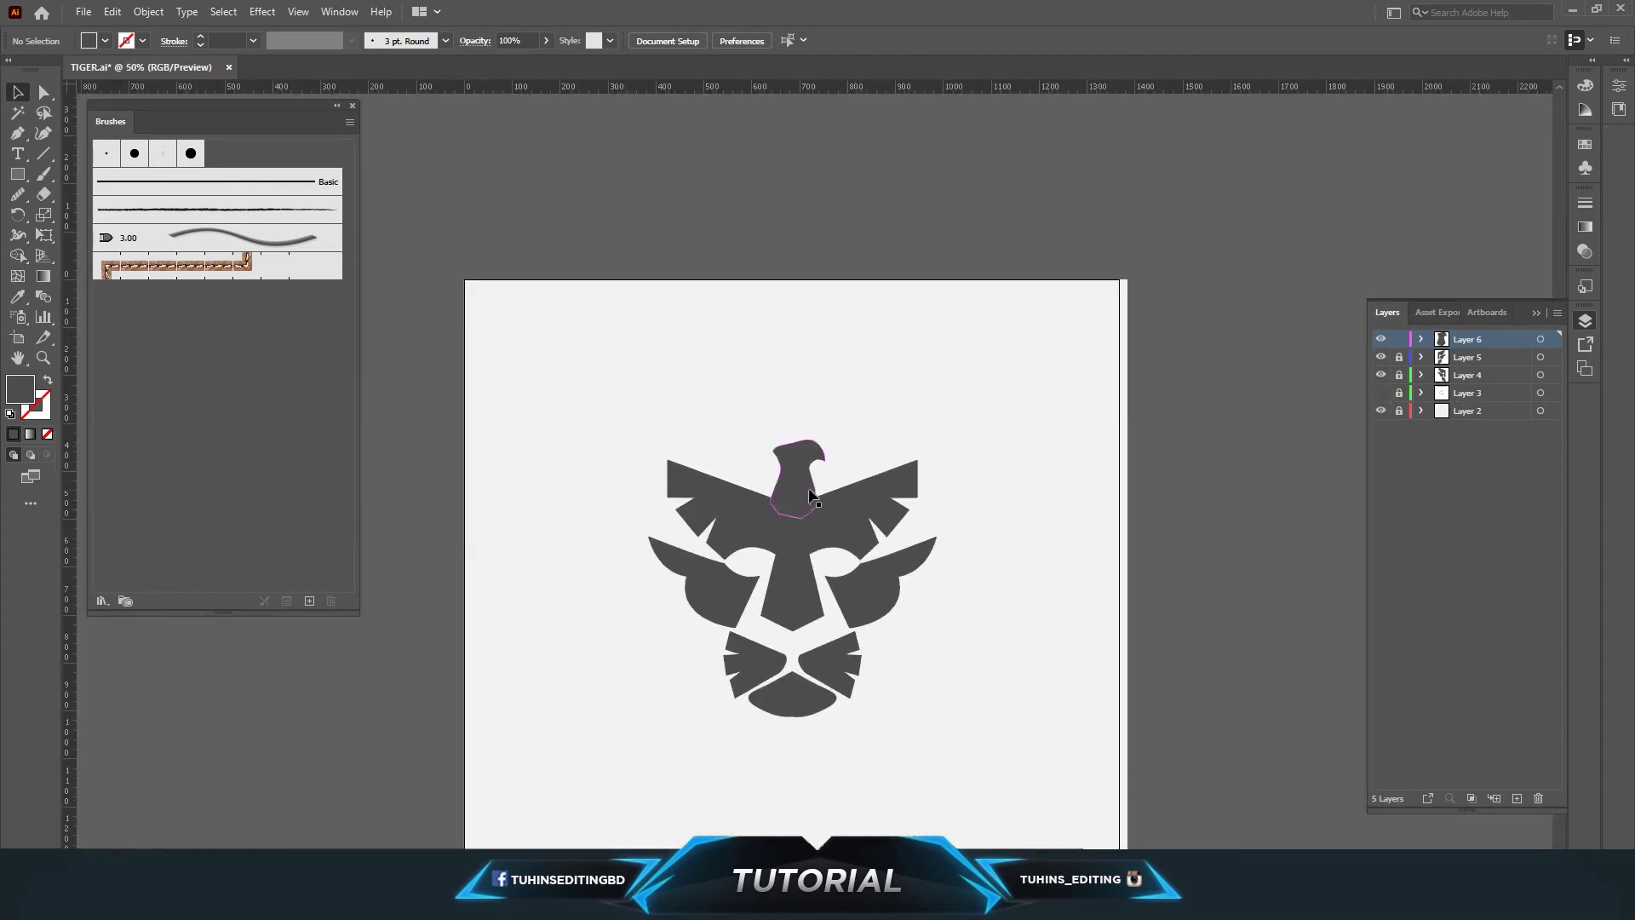
click(796, 481)
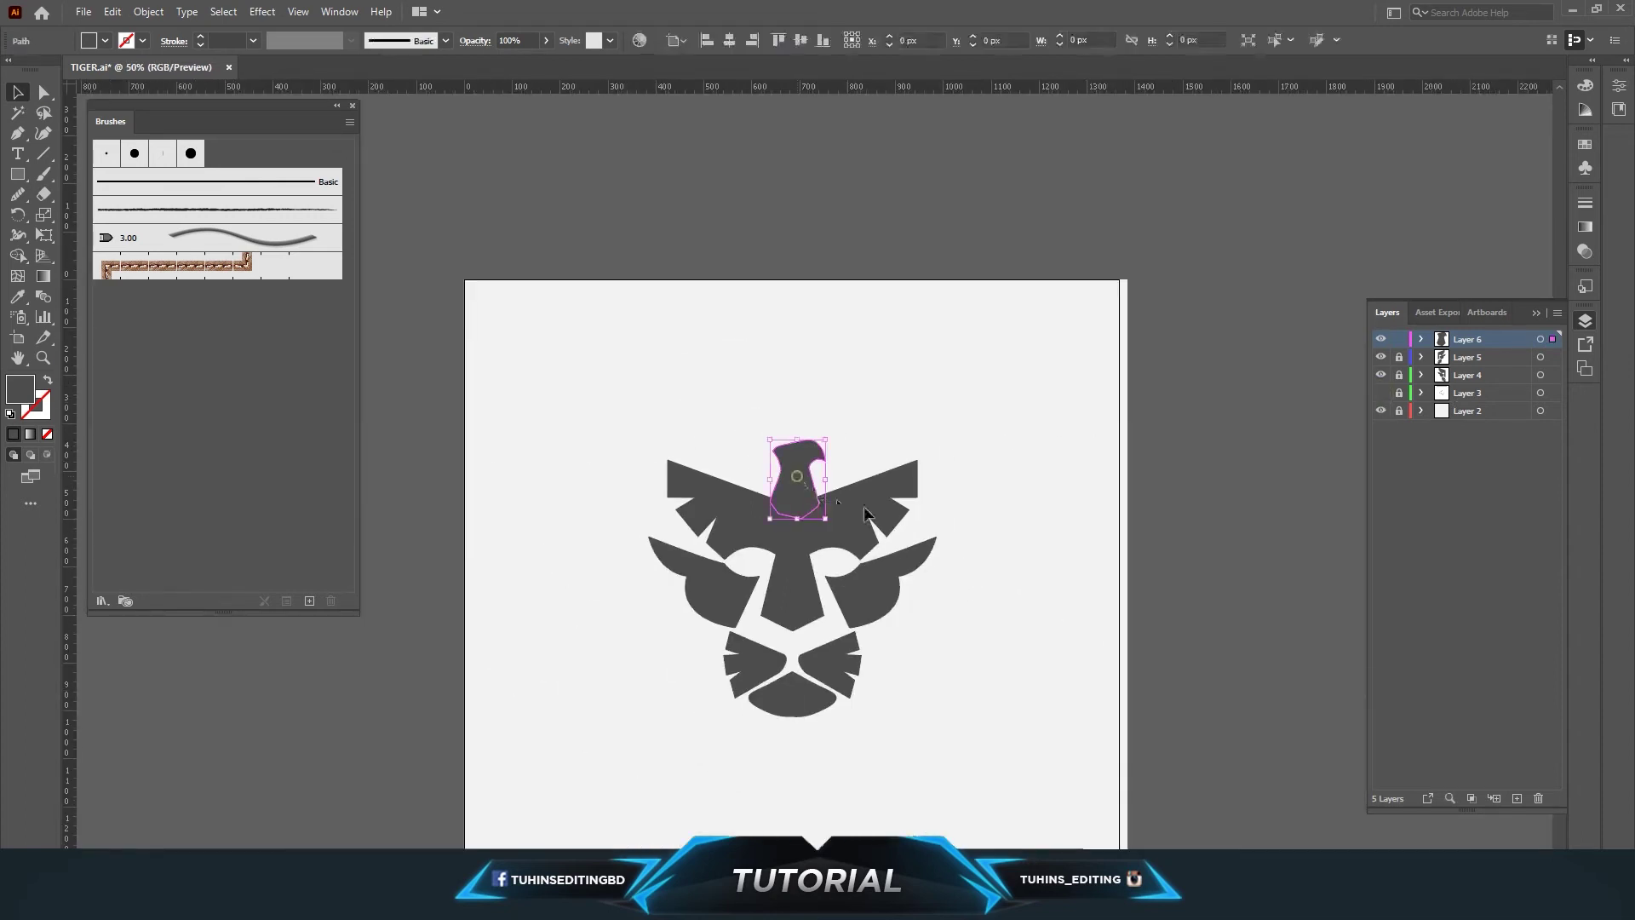
click(1010, 517)
Step: Check the eagle head selection and scroll around the finished artwork
click(807, 501)
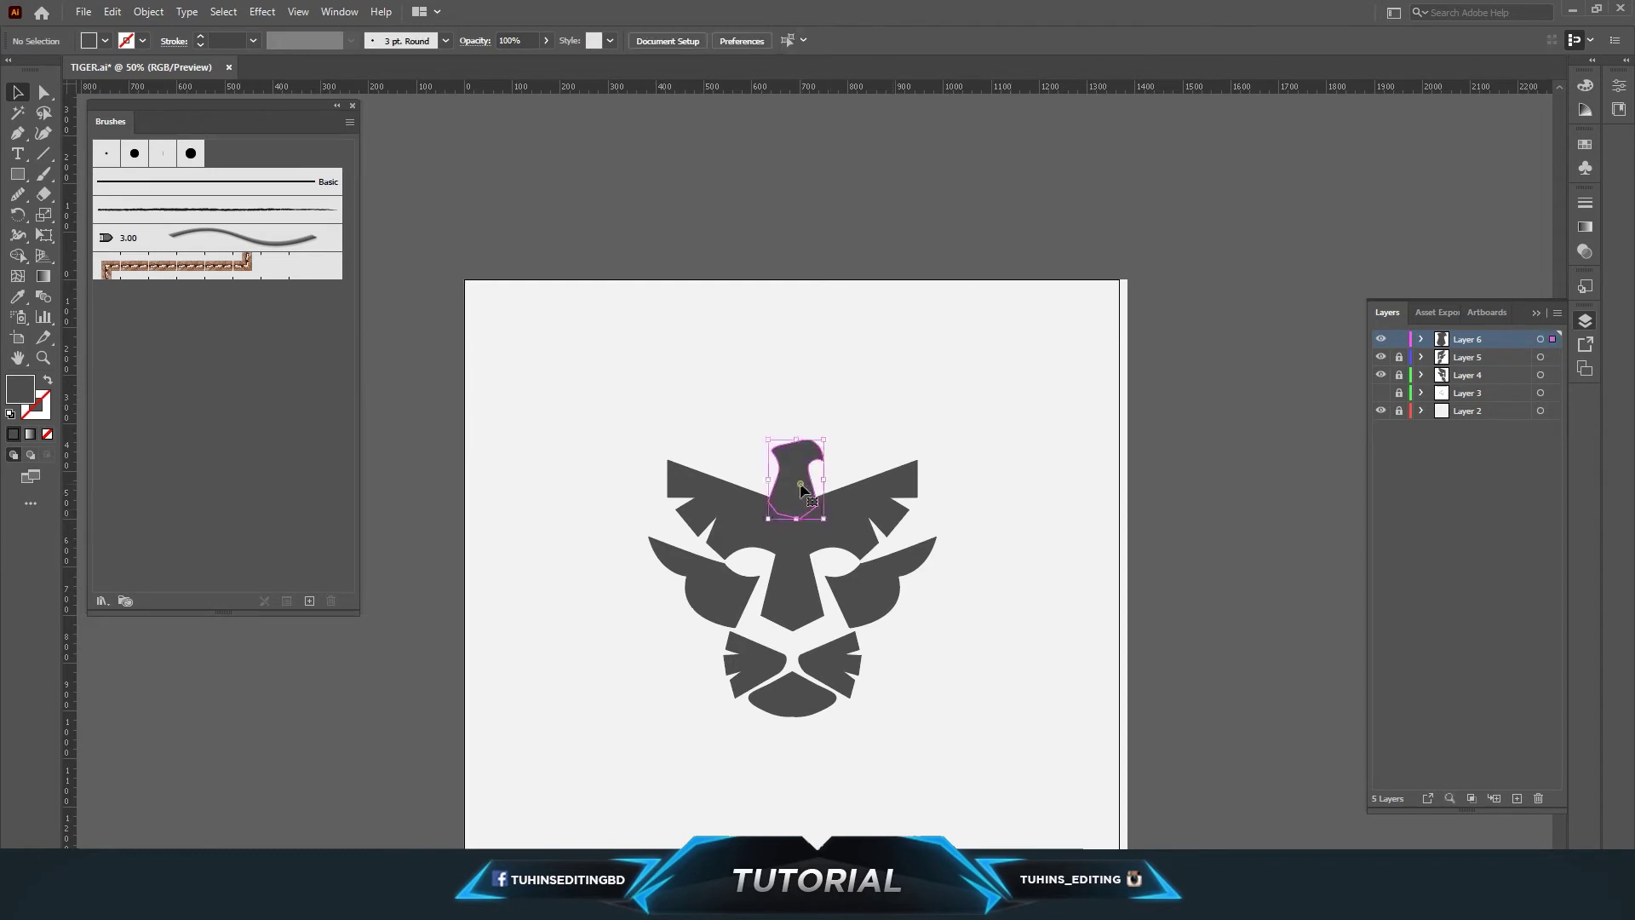
click(981, 534)
click(798, 475)
click(964, 513)
scroll(961, 516, down, 2)
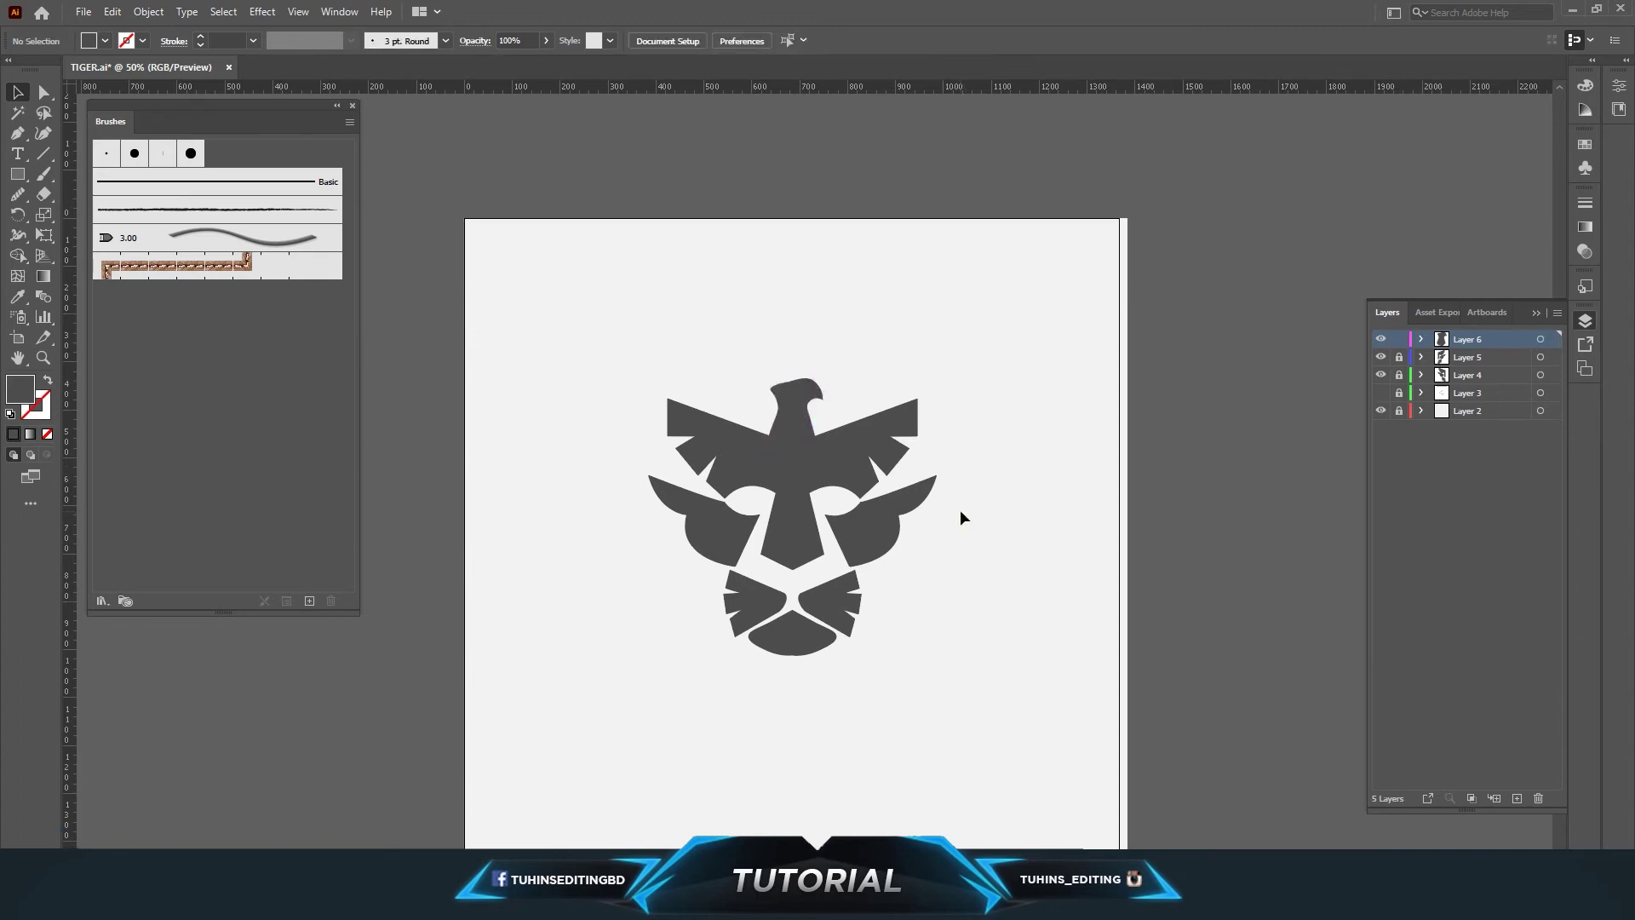
scroll(959, 510, down, 3)
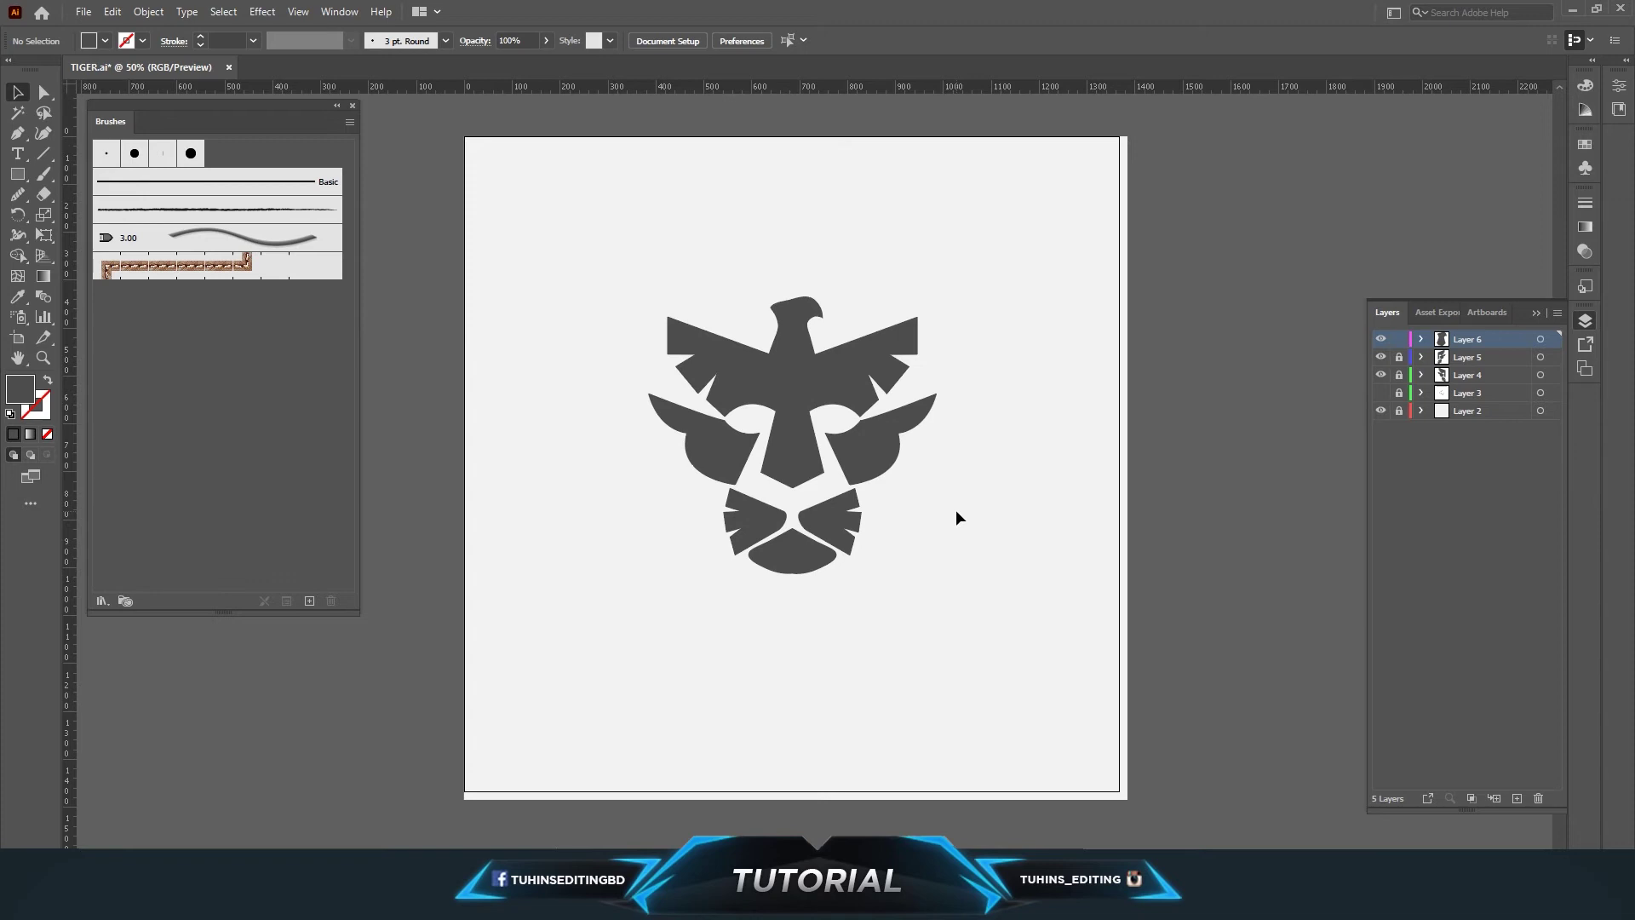
scroll(956, 510, up, 1)
scroll(956, 509, up, 1)
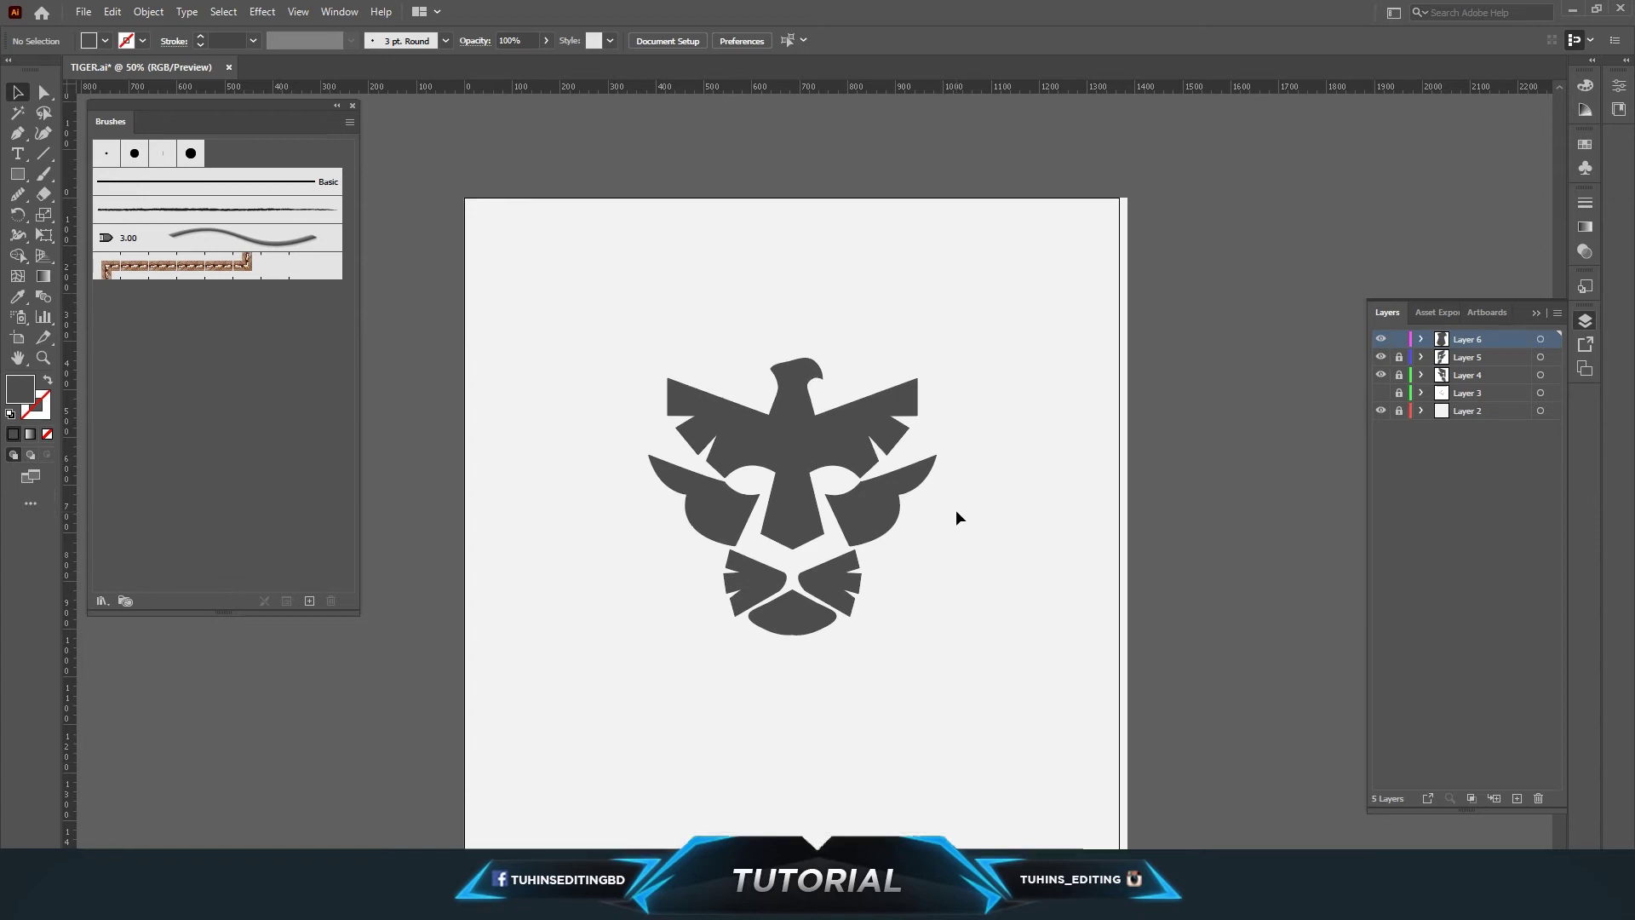
scroll(955, 509, up, 1)
scroll(956, 509, up, 1)
scroll(954, 511, down, 4)
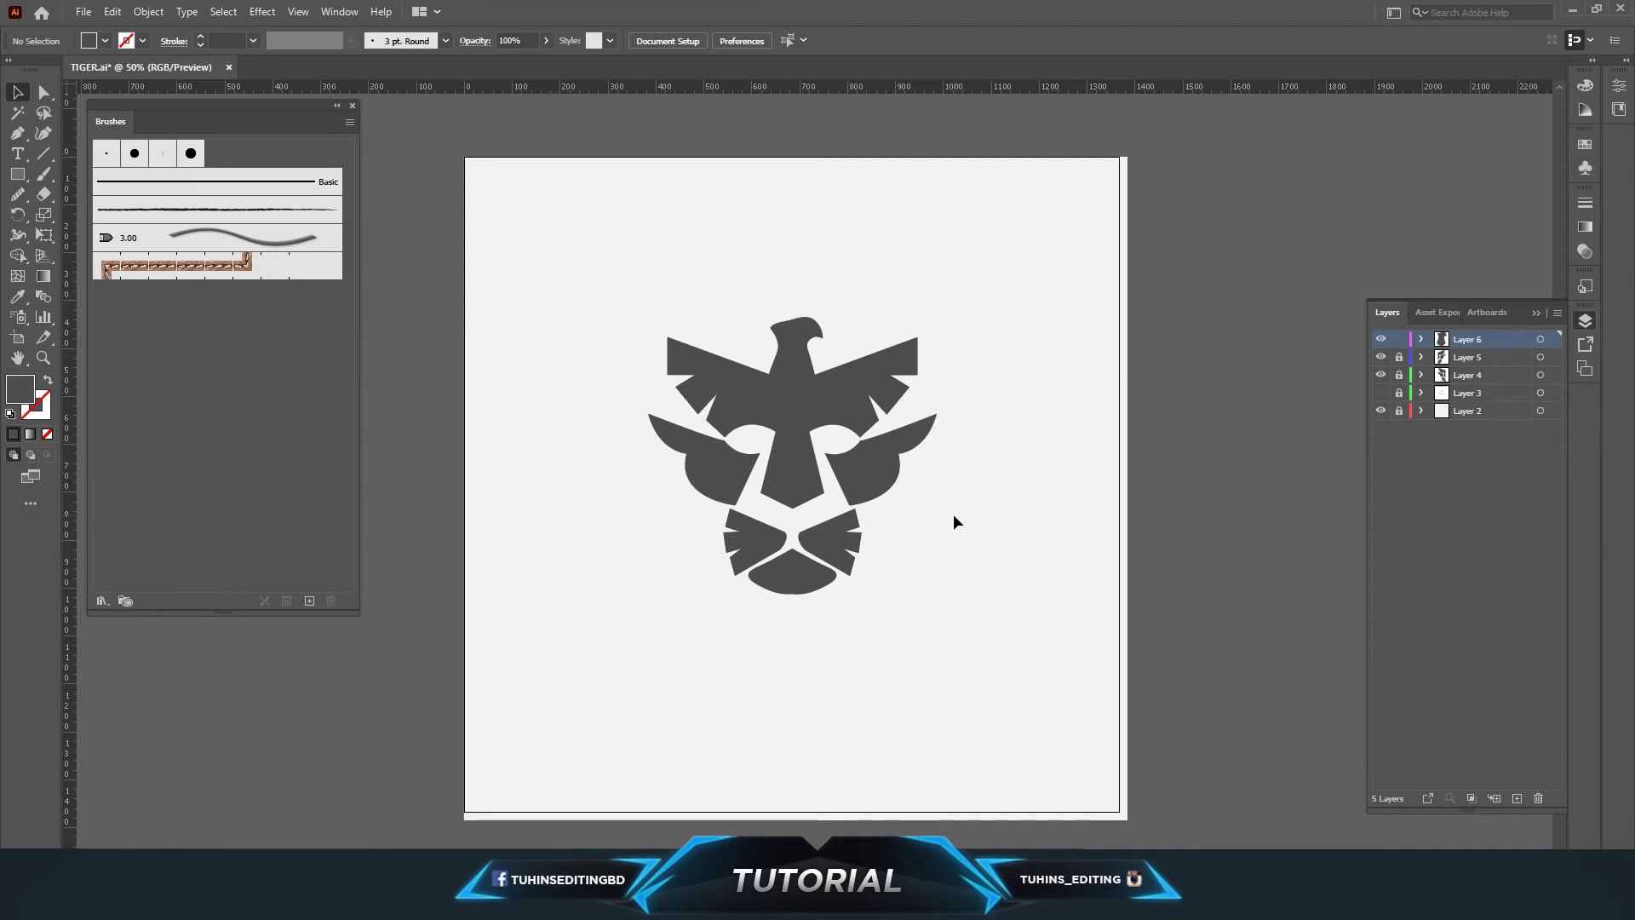
Step: Lock Layer 6, unlock Layers 4 and 5, and scale both whiskers narrower and slightly up
key(ctrl+plus)
key(ctrl+plus)
key(ctrl+plus)
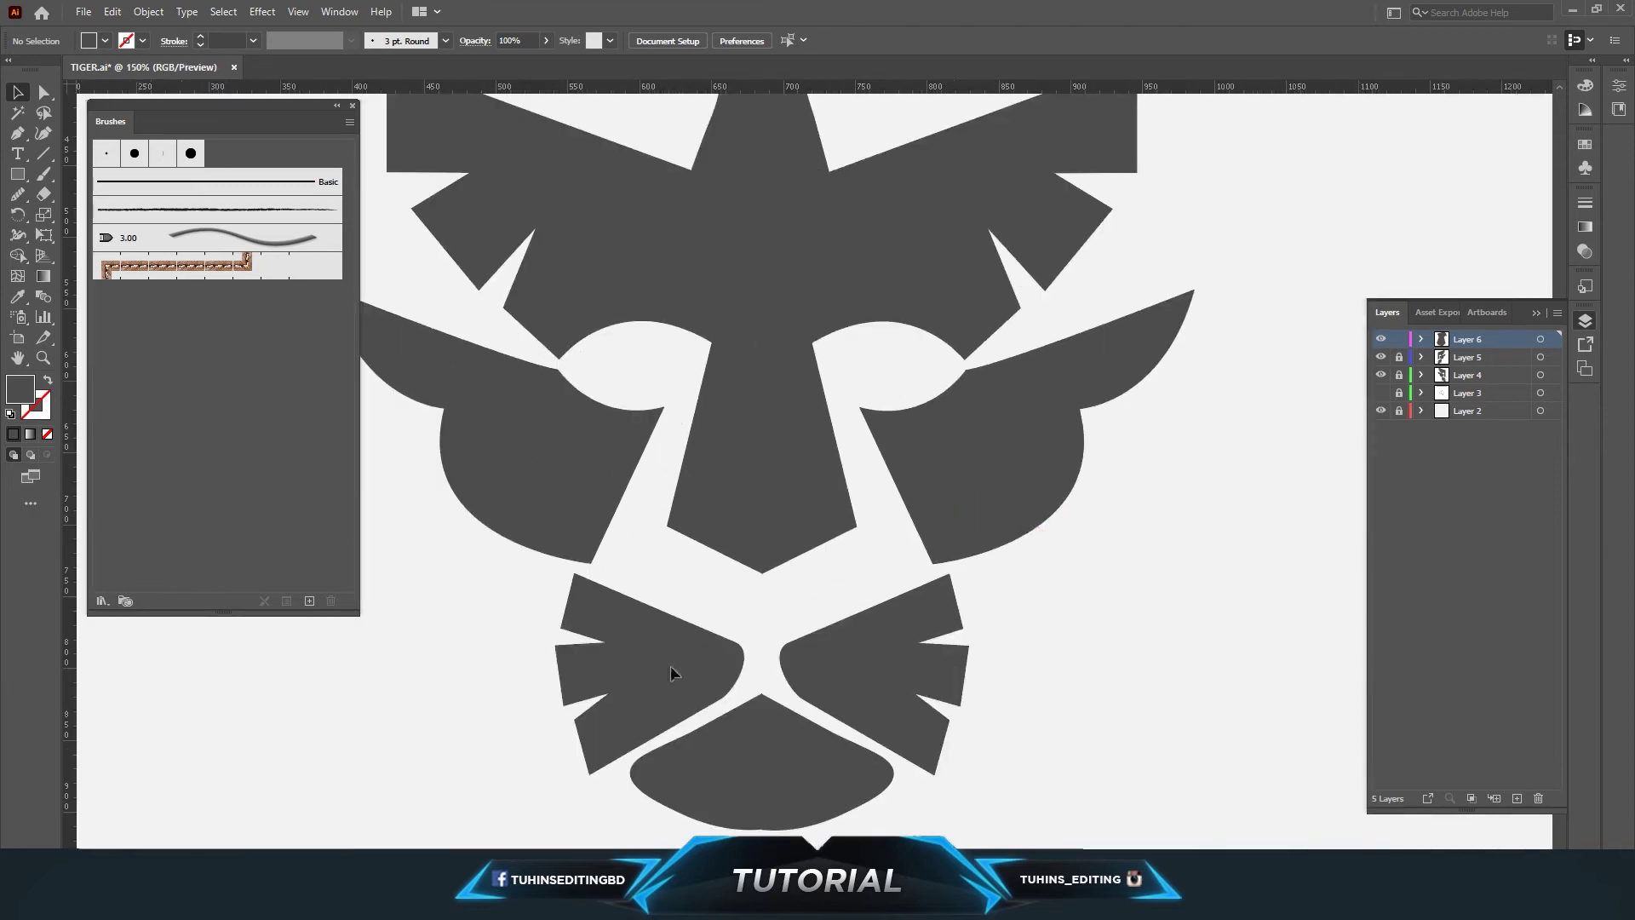
click(1399, 339)
drag(1401, 362, 1399, 374)
click(669, 641)
shift+click(884, 662)
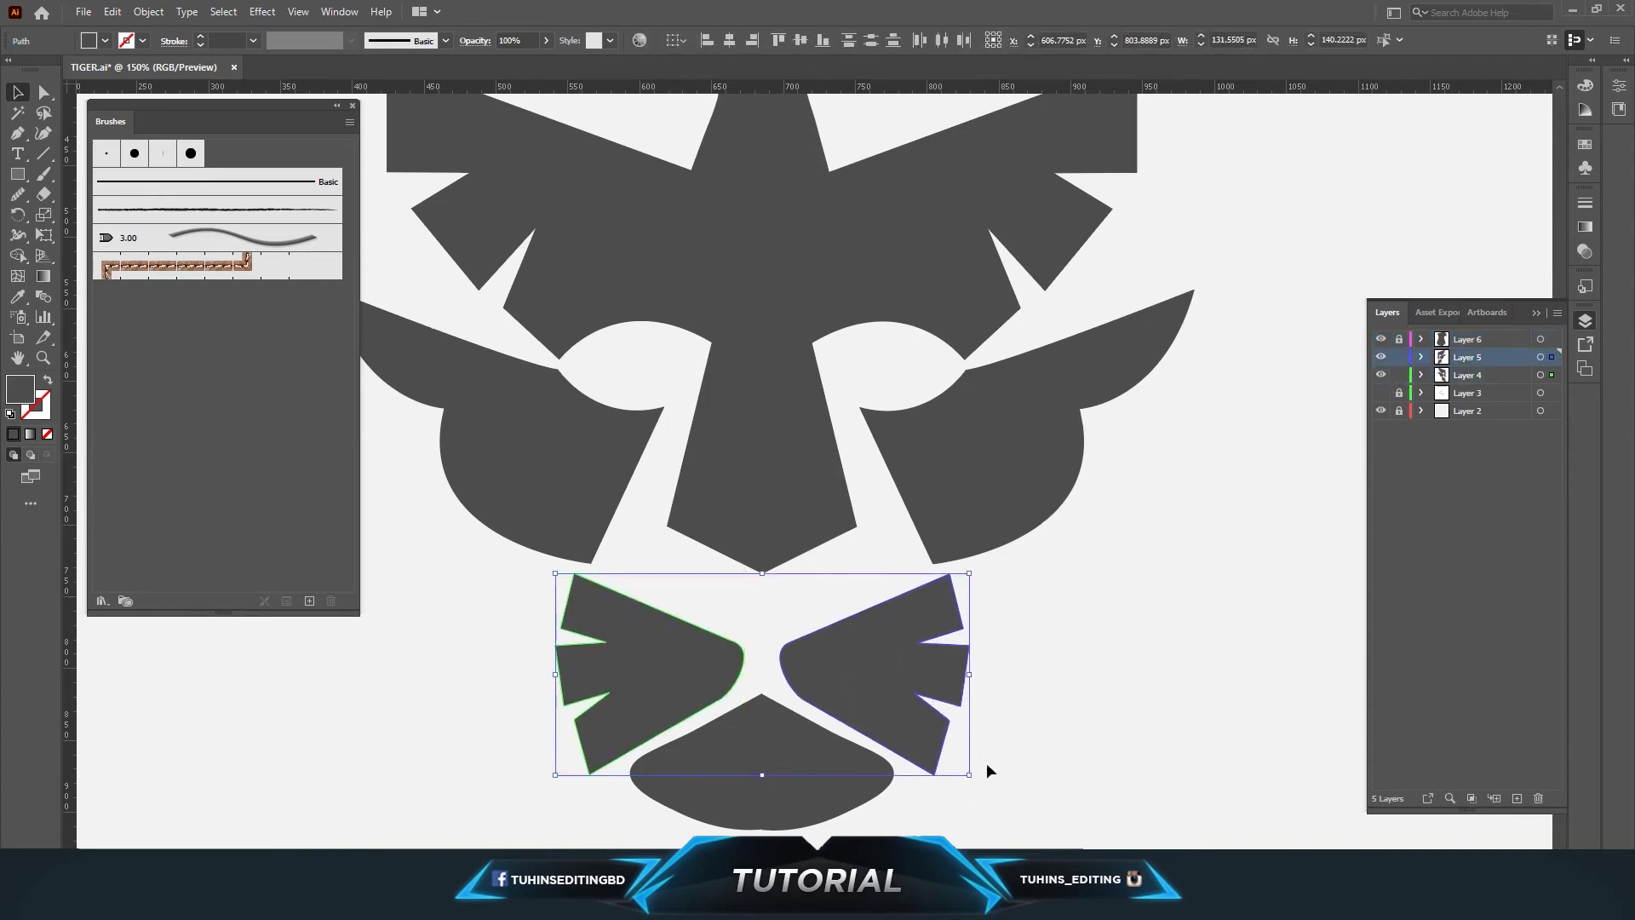
drag(969, 775, 894, 703)
Step: Scale the two mouth halves narrower and fit the artboard in view
click(807, 774)
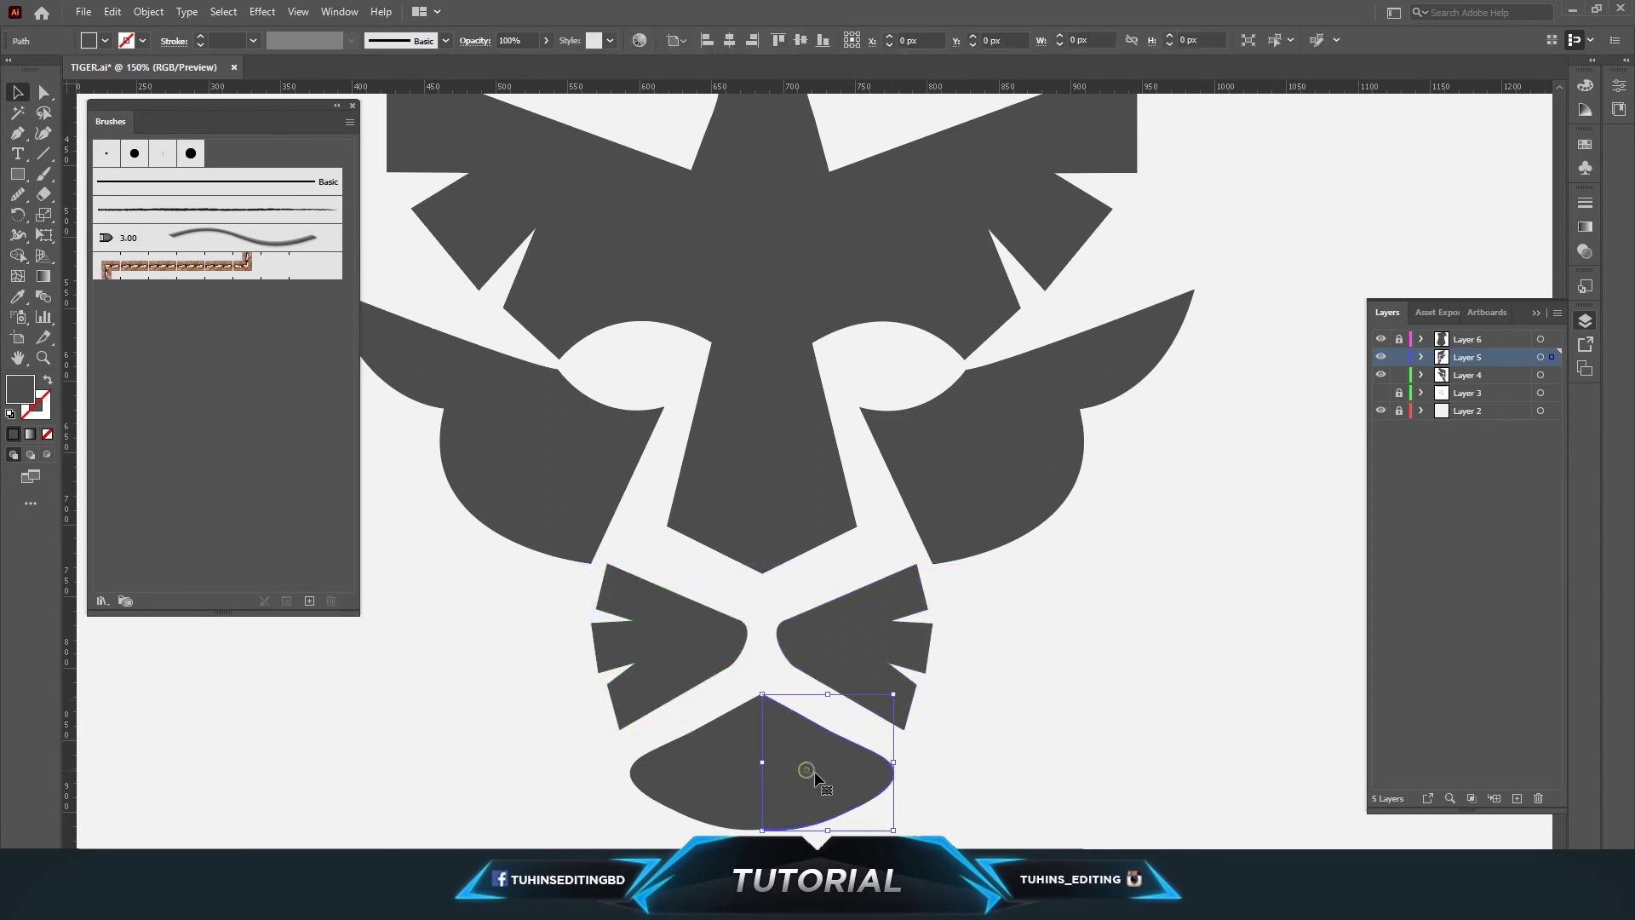
shift+click(673, 805)
drag(893, 831, 828, 750)
click(1014, 709)
key(ctrl+0)
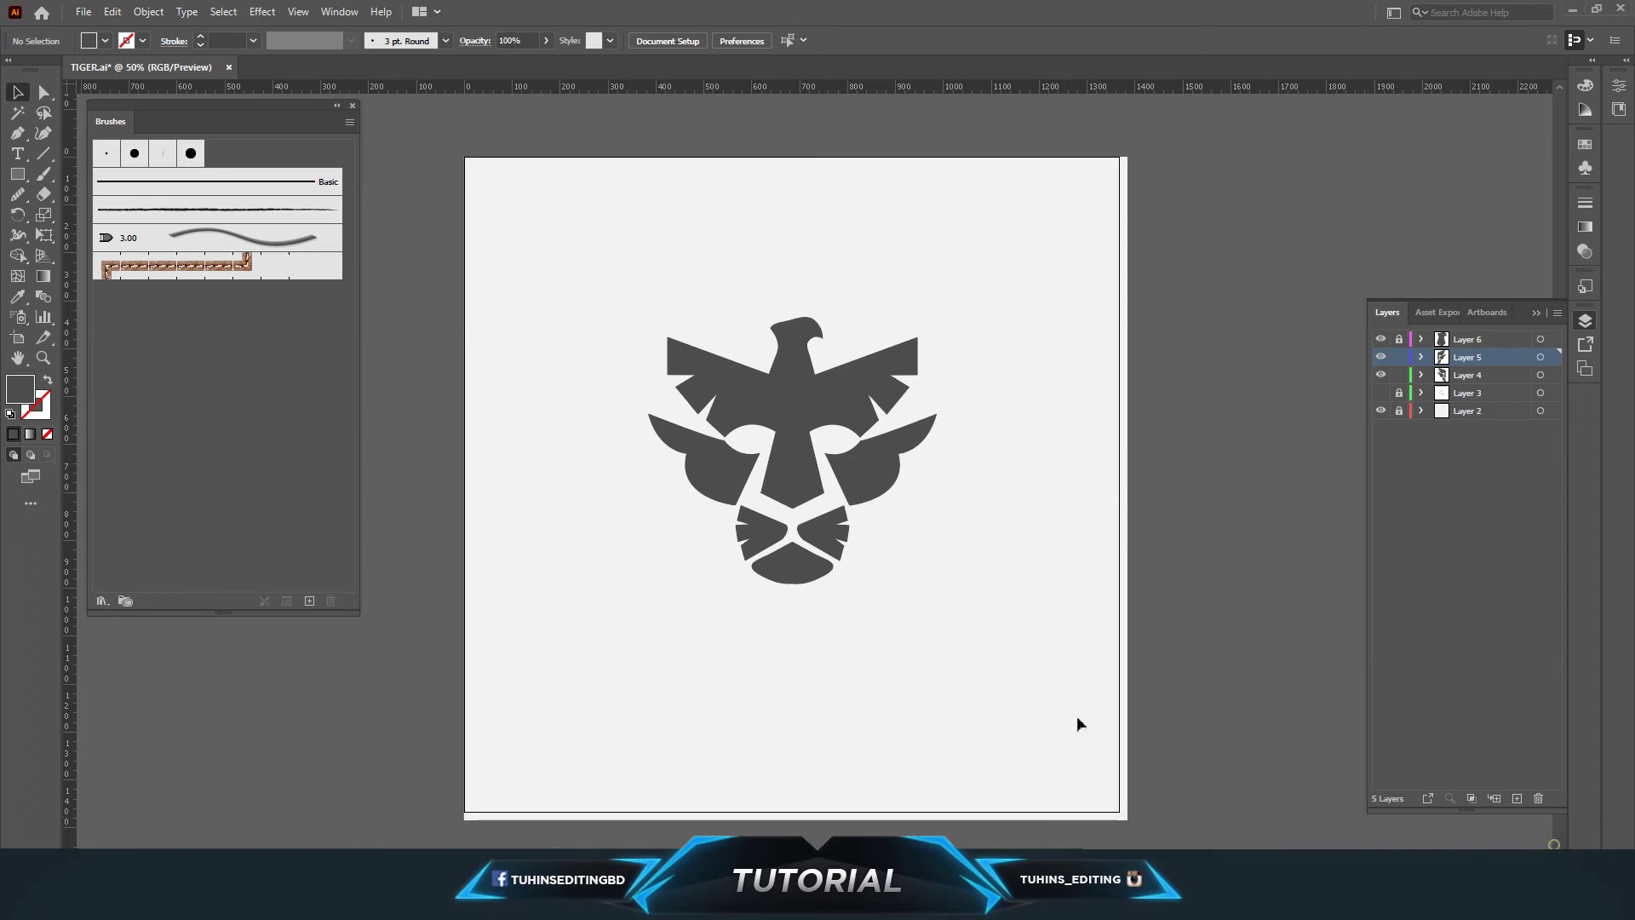
Step: Save the file and marquee-select the whole tiger-and-eagle emblem
click(83, 12)
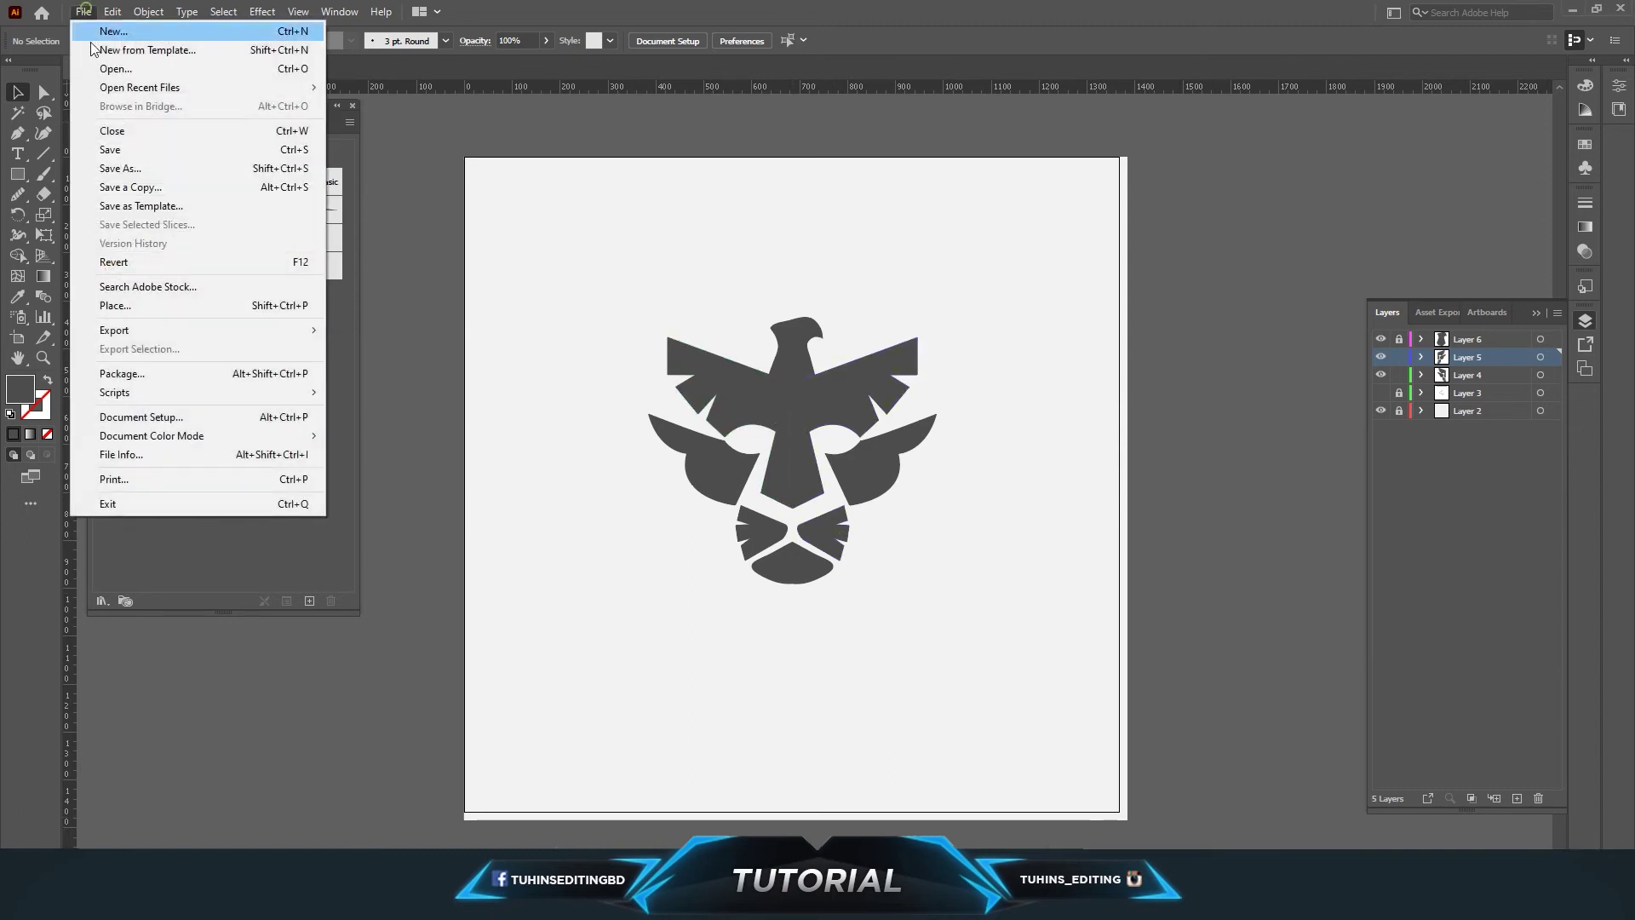
click(111, 149)
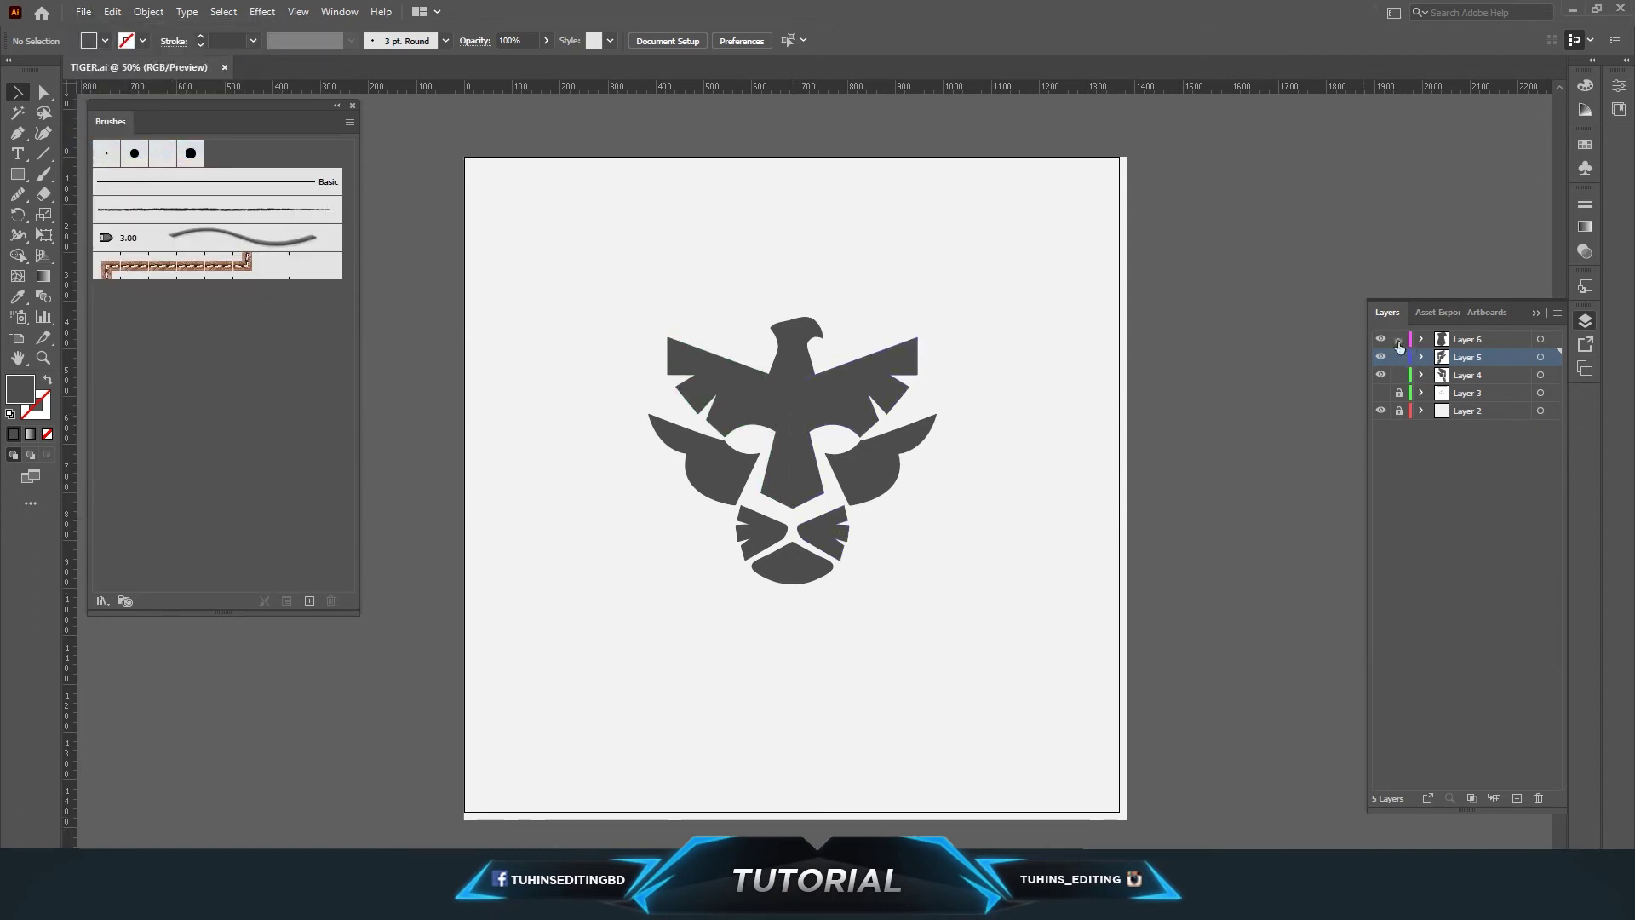
drag(616, 248, 997, 641)
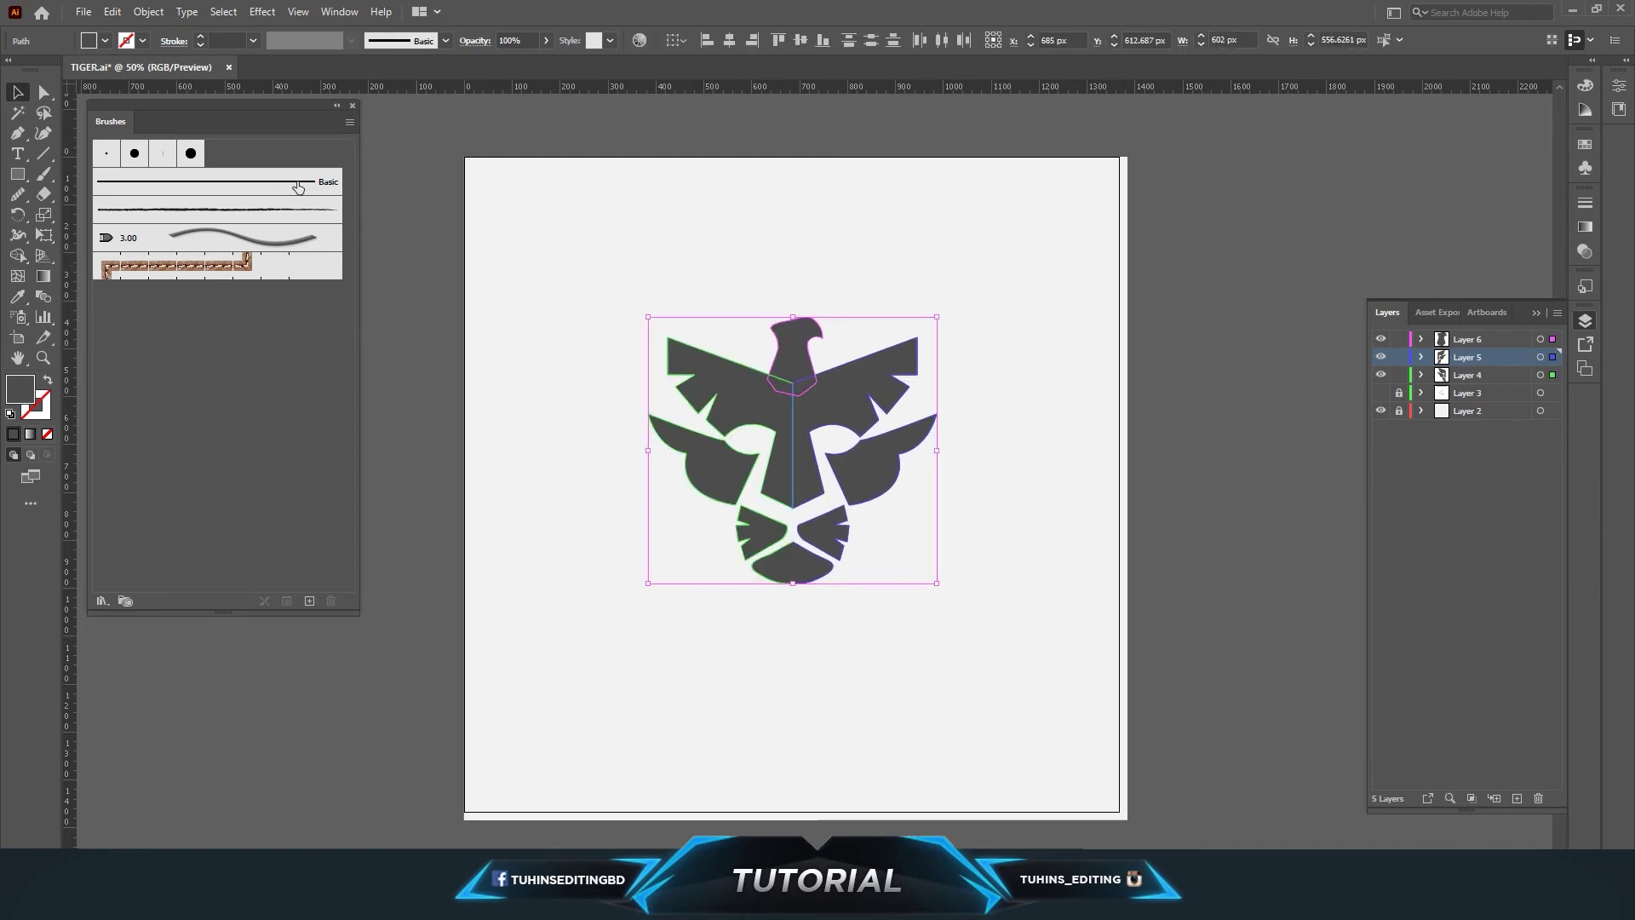
Step: Group the emblem, align it horizontally, and scale it down slightly from its centre
click(148, 12)
click(191, 95)
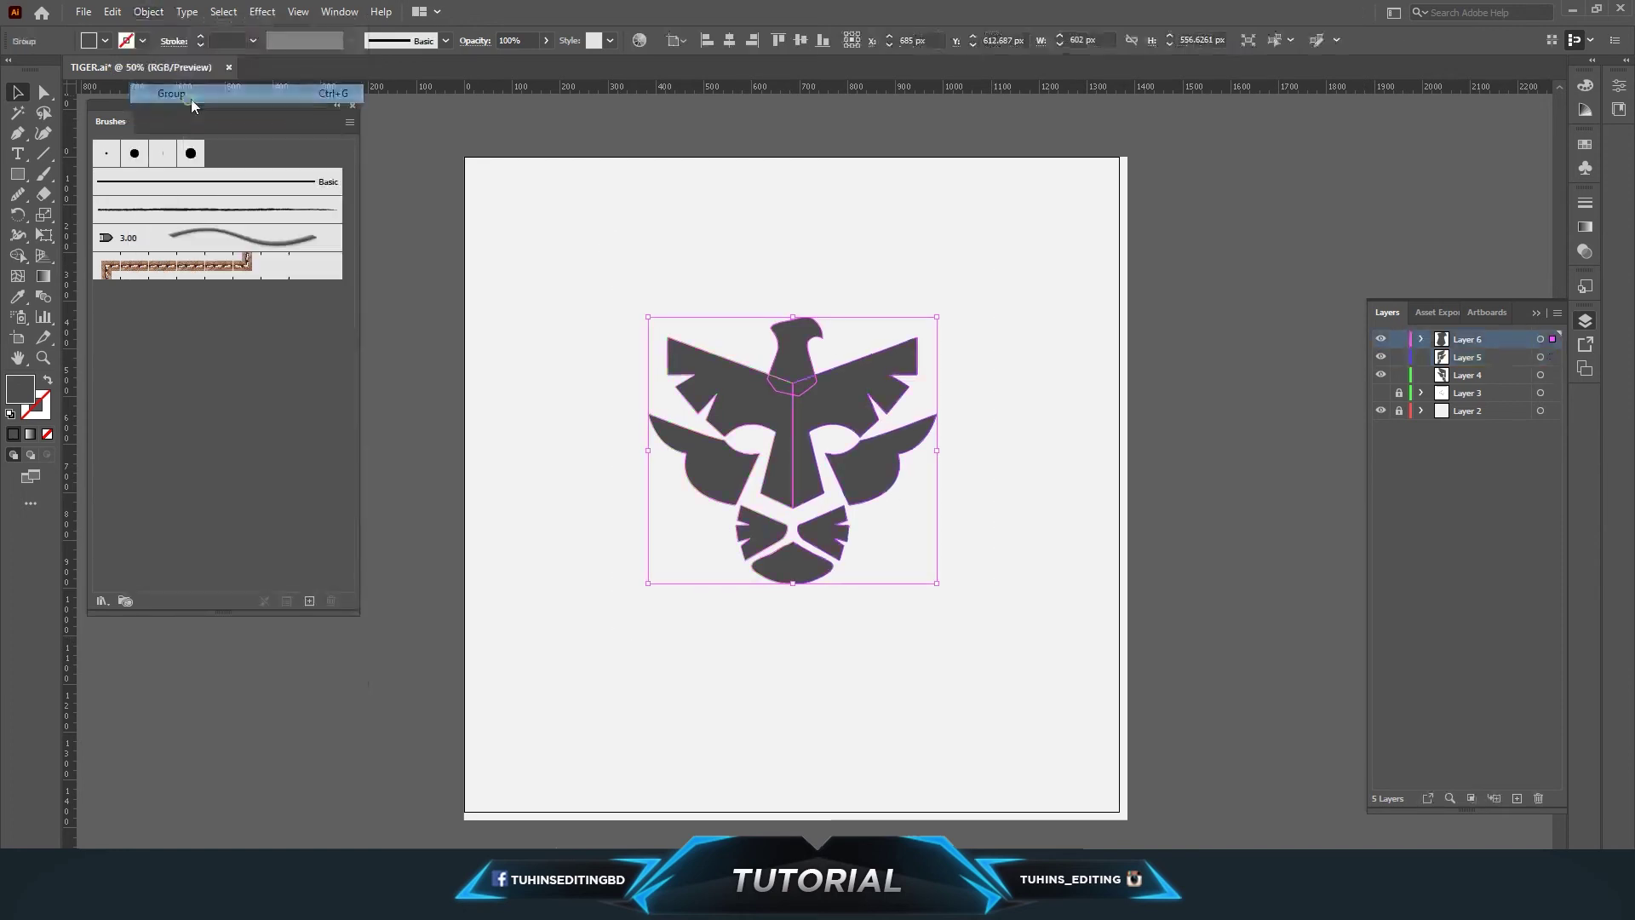
click(717, 46)
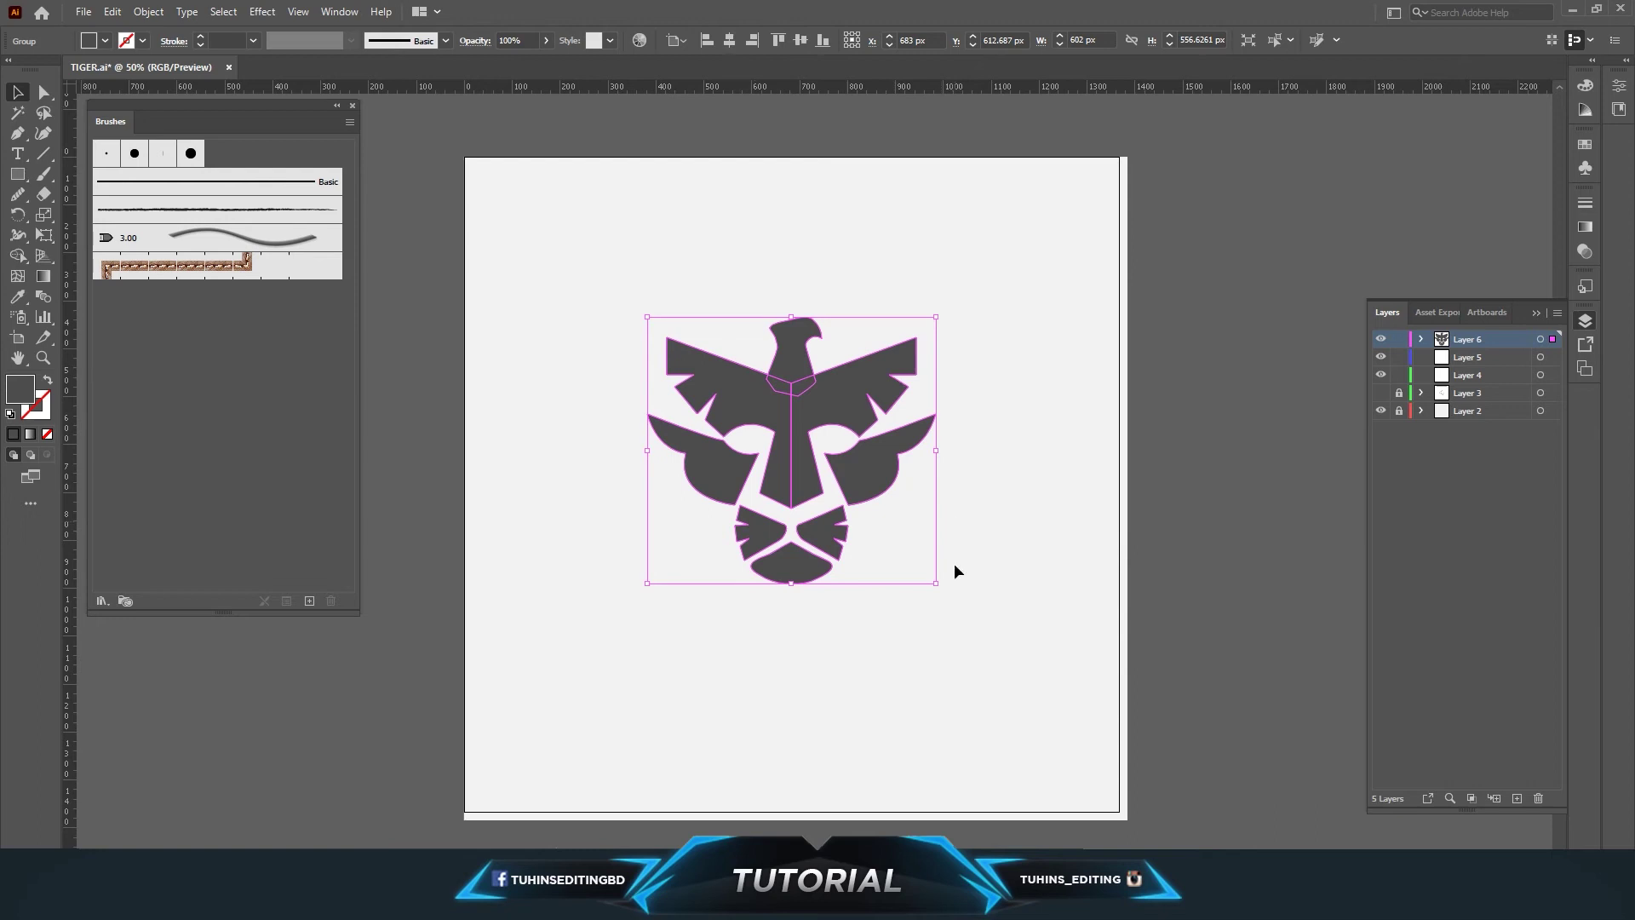
drag(937, 585, 912, 563)
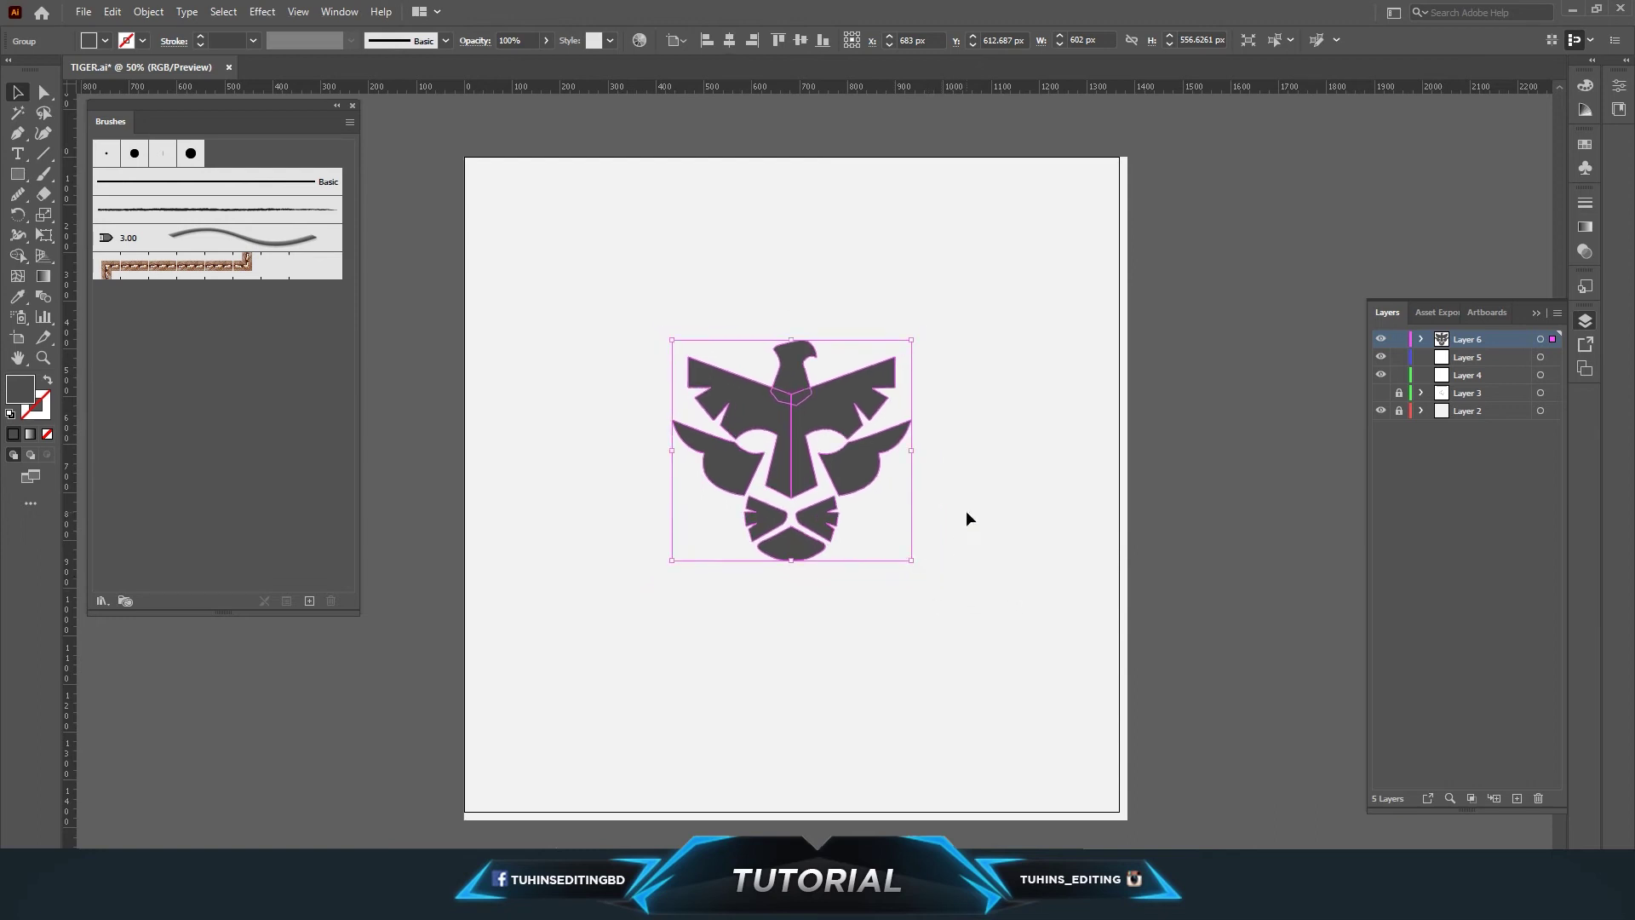
click(966, 509)
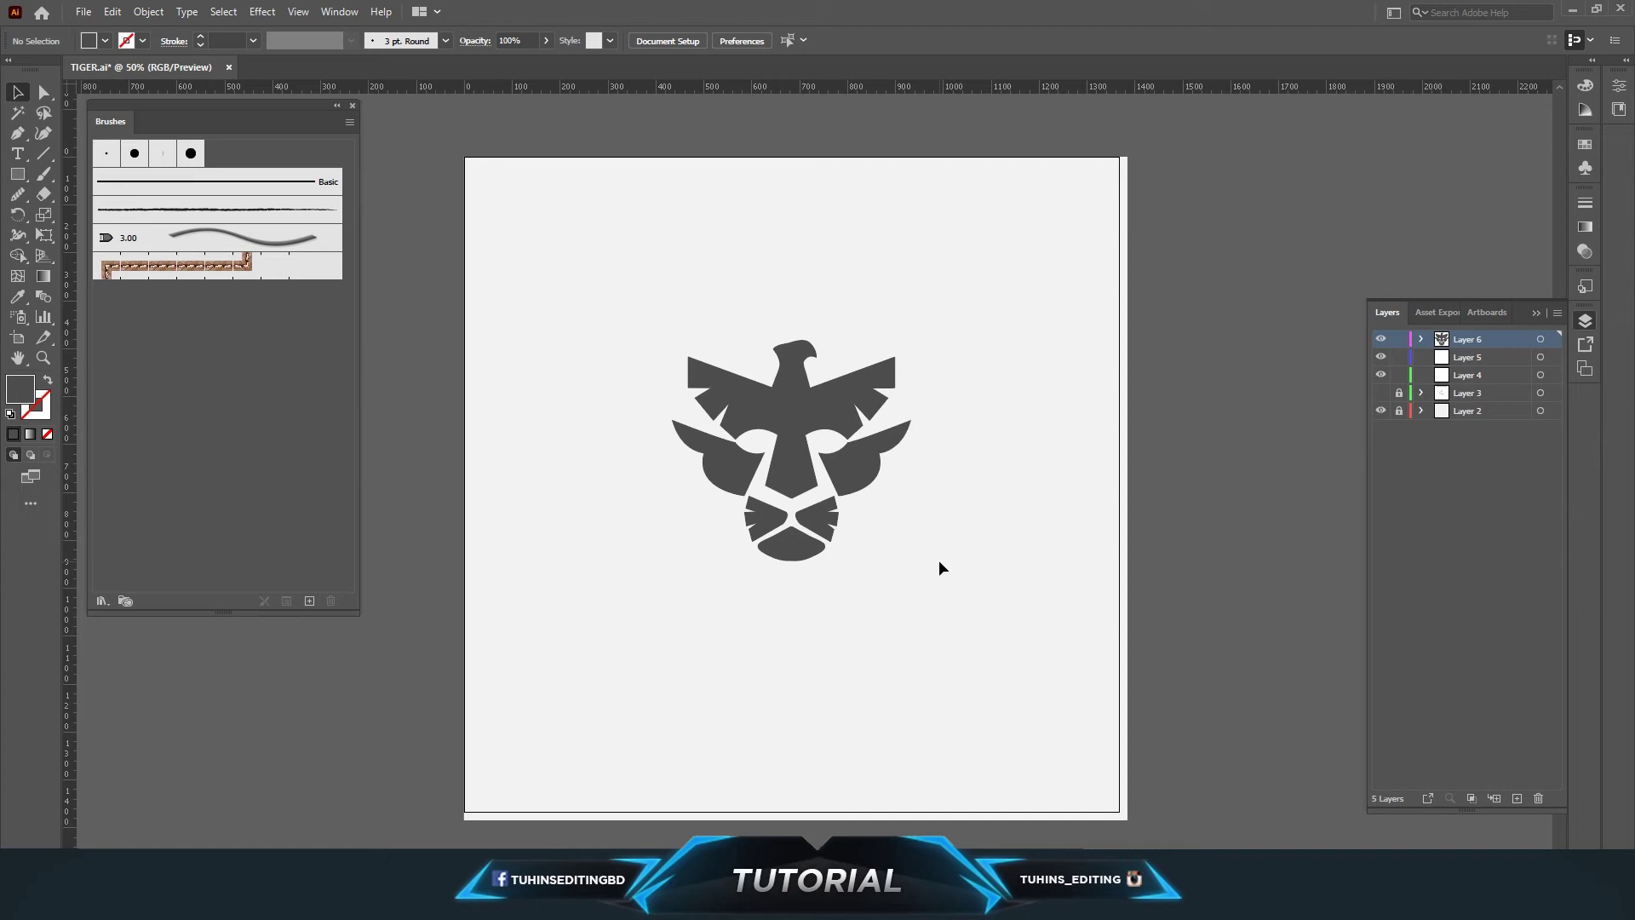
Step: Lock the emblem's layer and pick the Ellipse tool with a green fill
scroll(934, 551, up, 2)
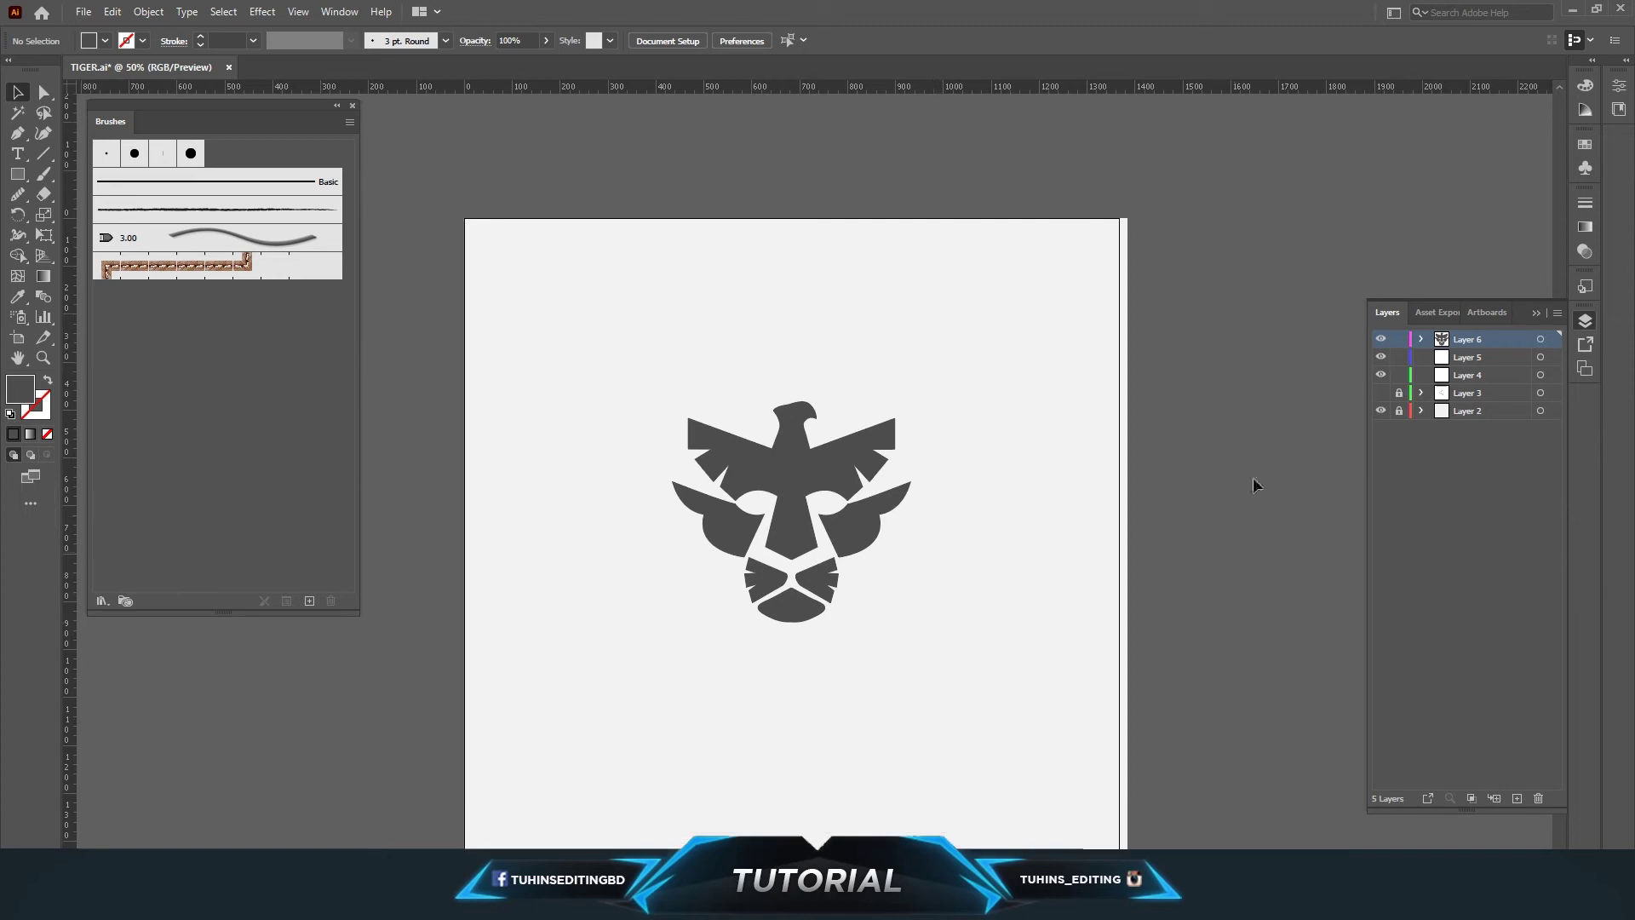
click(1380, 341)
click(1399, 339)
drag(17, 174, 77, 221)
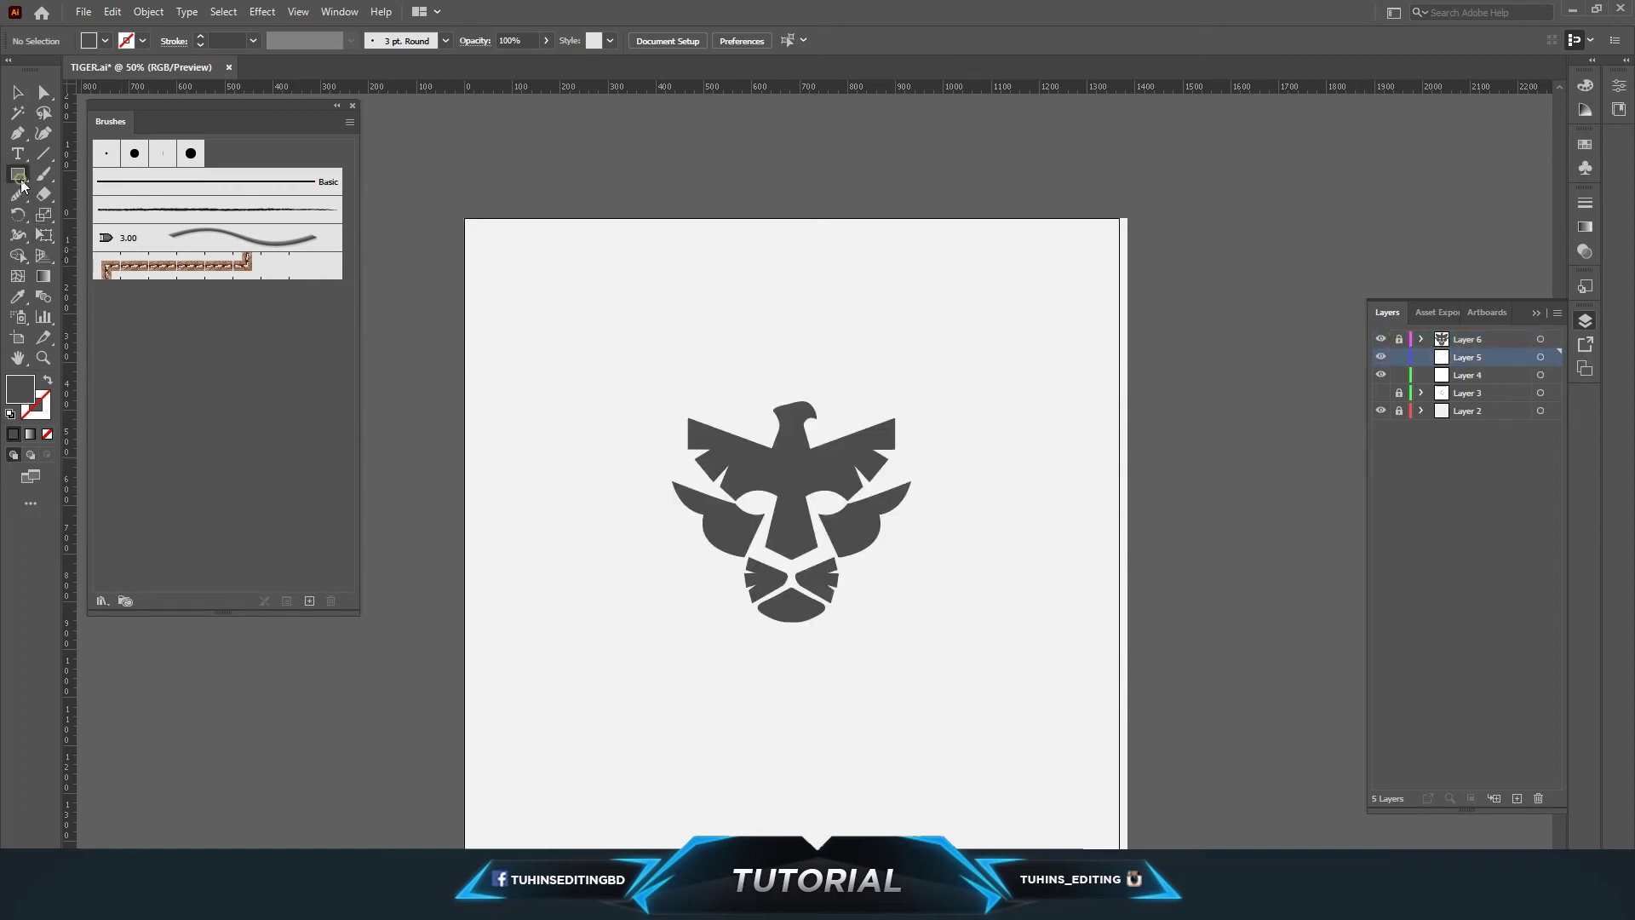
click(75, 216)
click(88, 41)
click(140, 93)
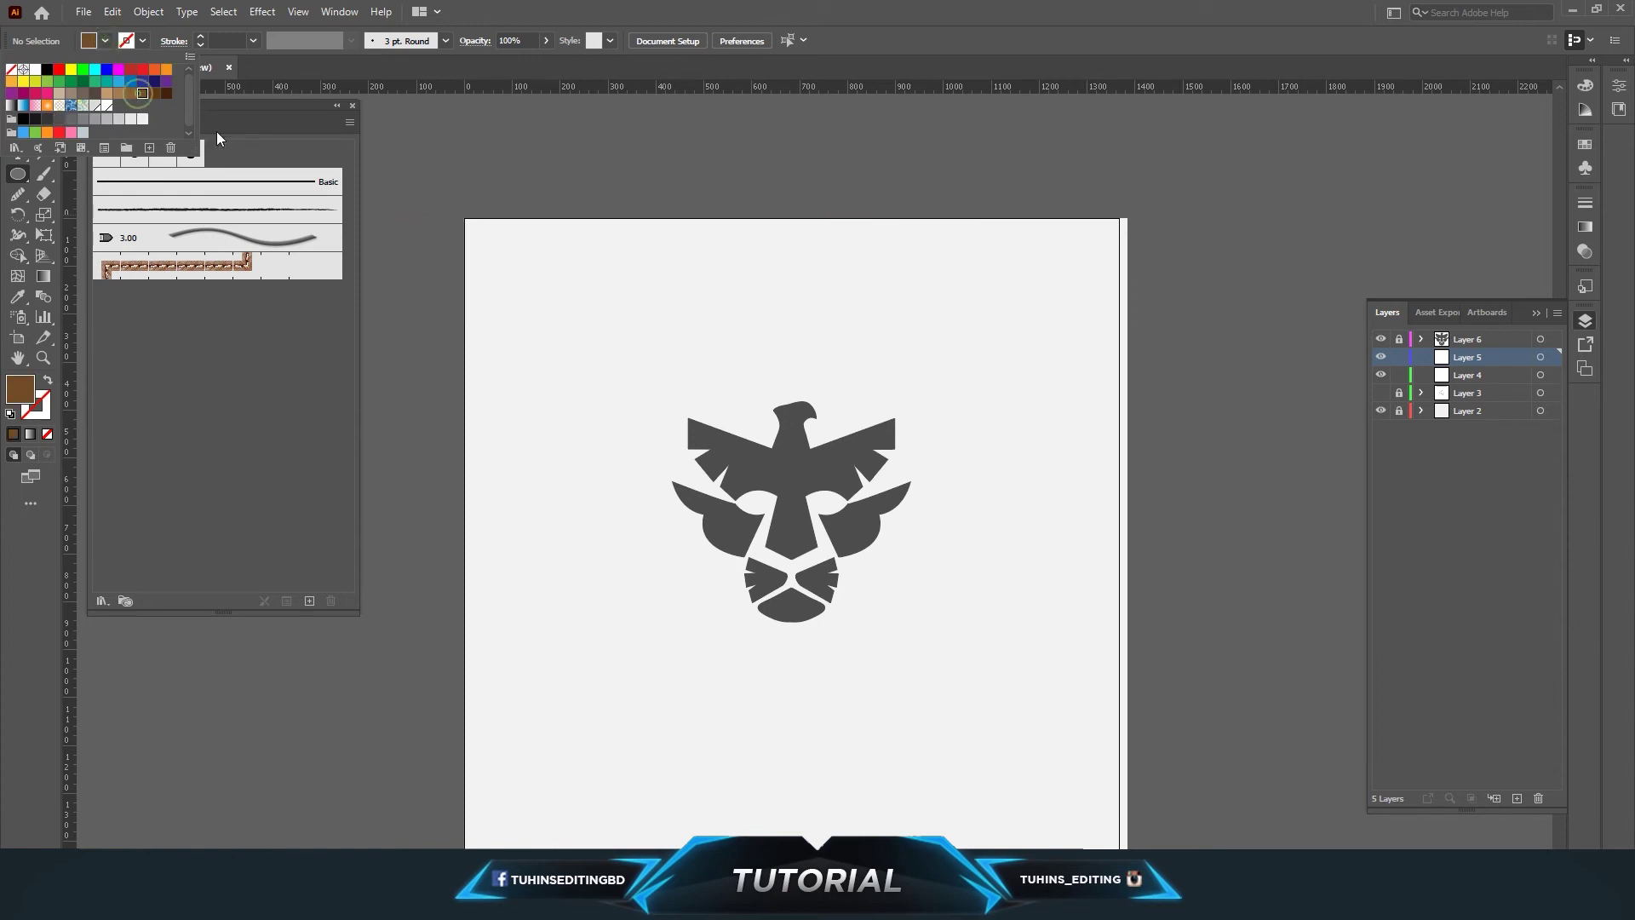
click(58, 86)
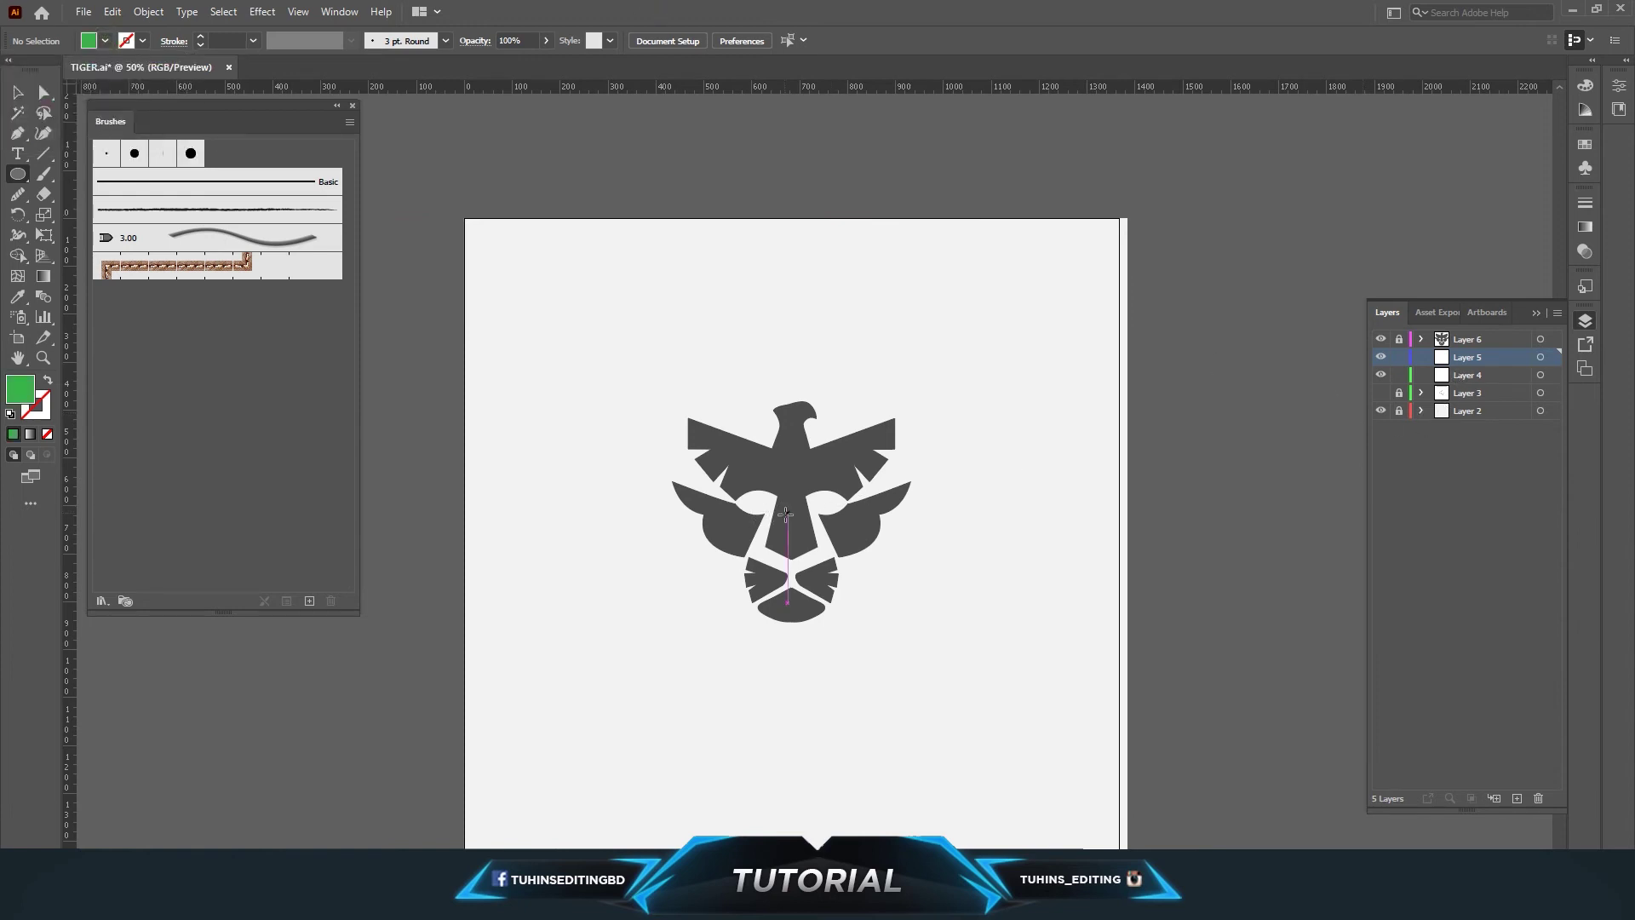
Step: Draw a green circle over the emblem and centre it horizontally
drag(792, 519, 959, 686)
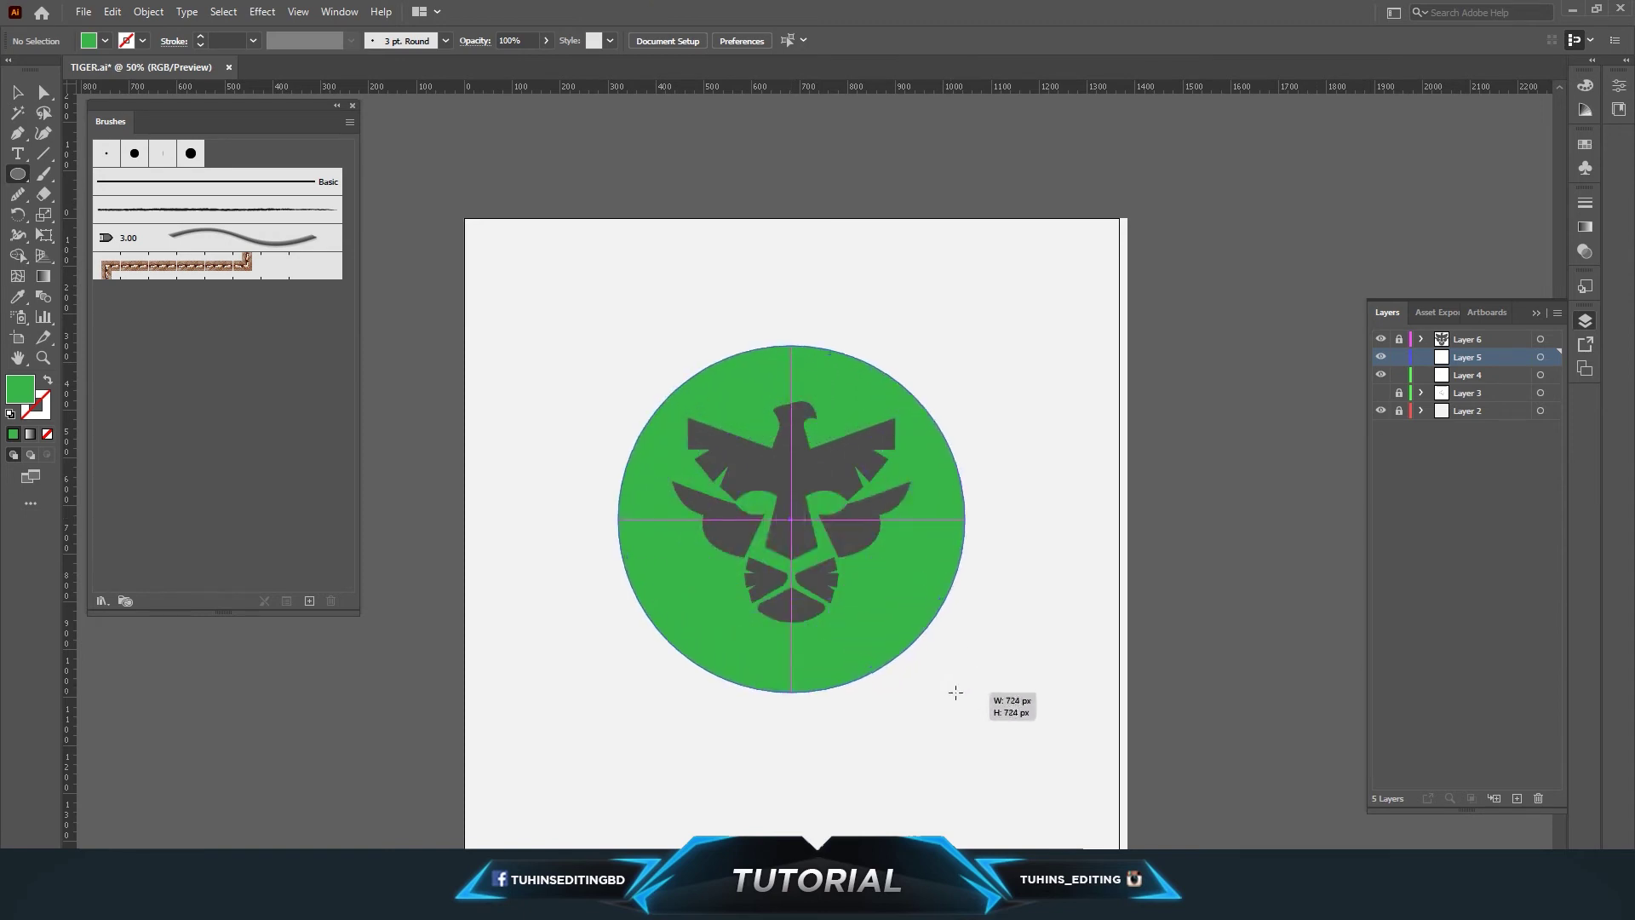
key(v)
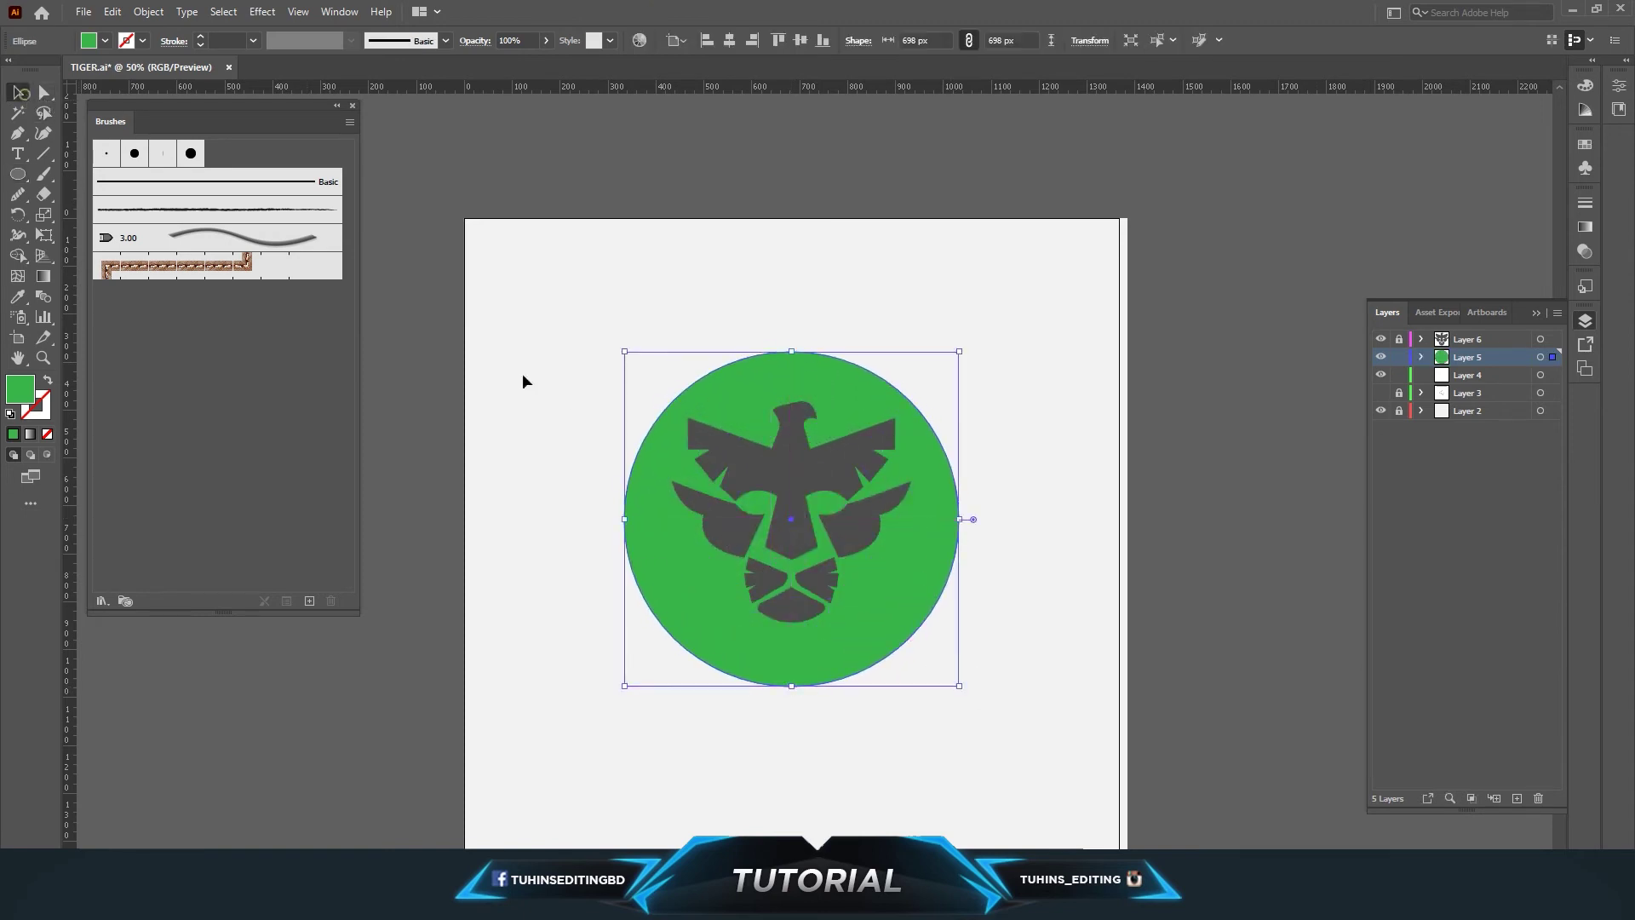
drag(923, 566, 923, 546)
click(732, 39)
click(1008, 356)
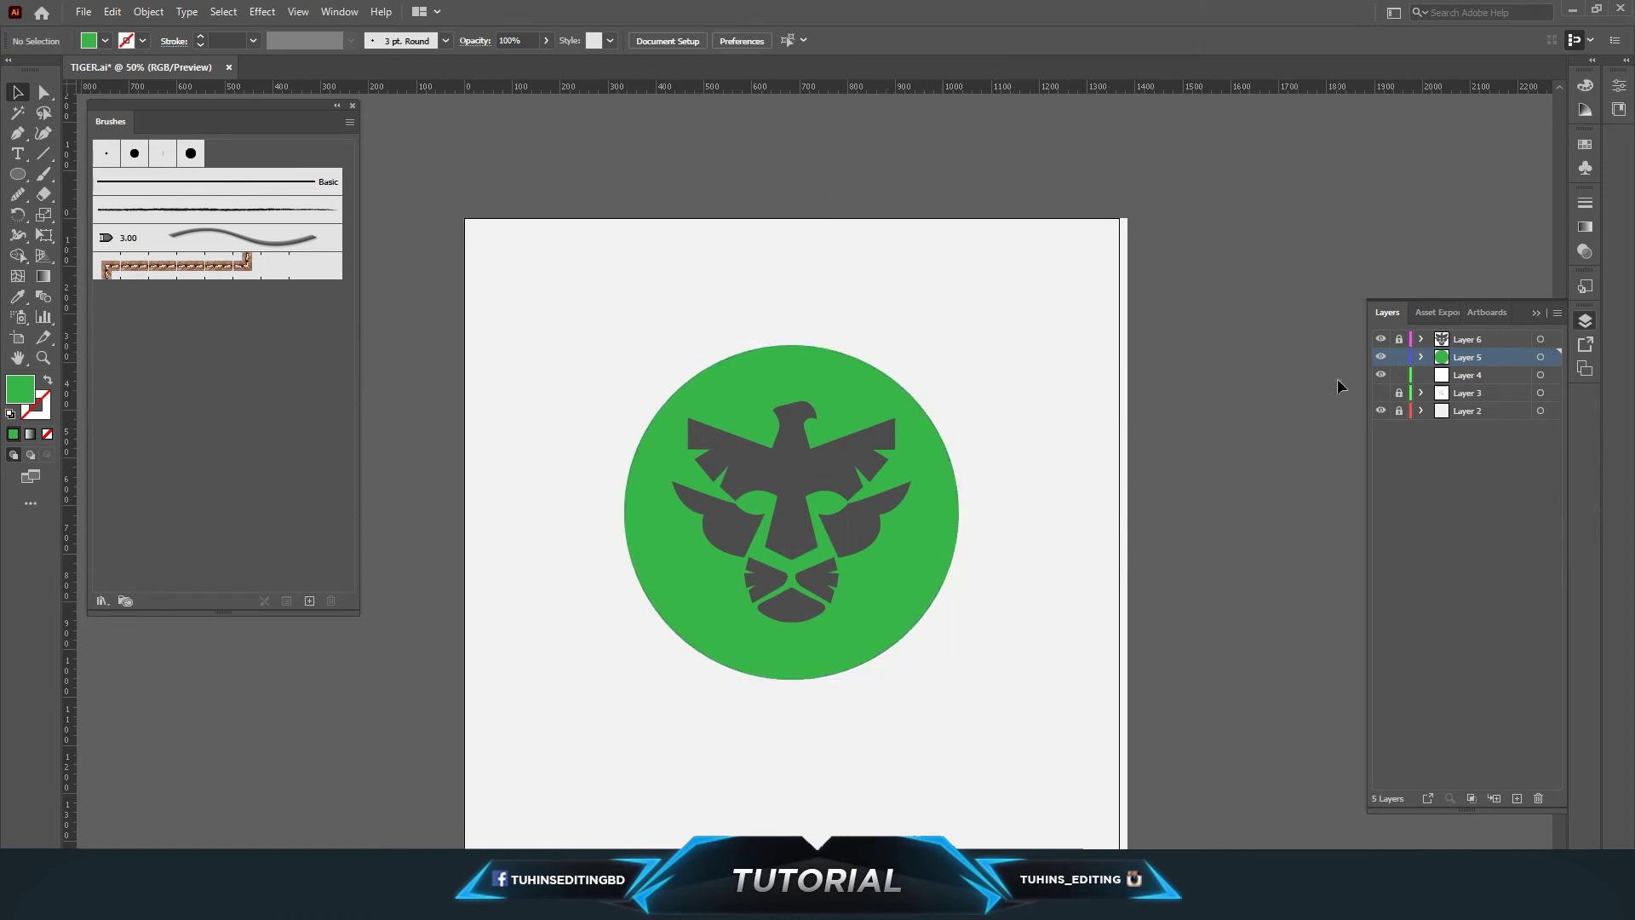
Step: Give the circle the emblem's dark grey with the Eyedropper and nudge it into place
click(934, 555)
key(Up)
key(Up)
key(Up)
key(Up)
key(Up)
key(Up)
key(Down)
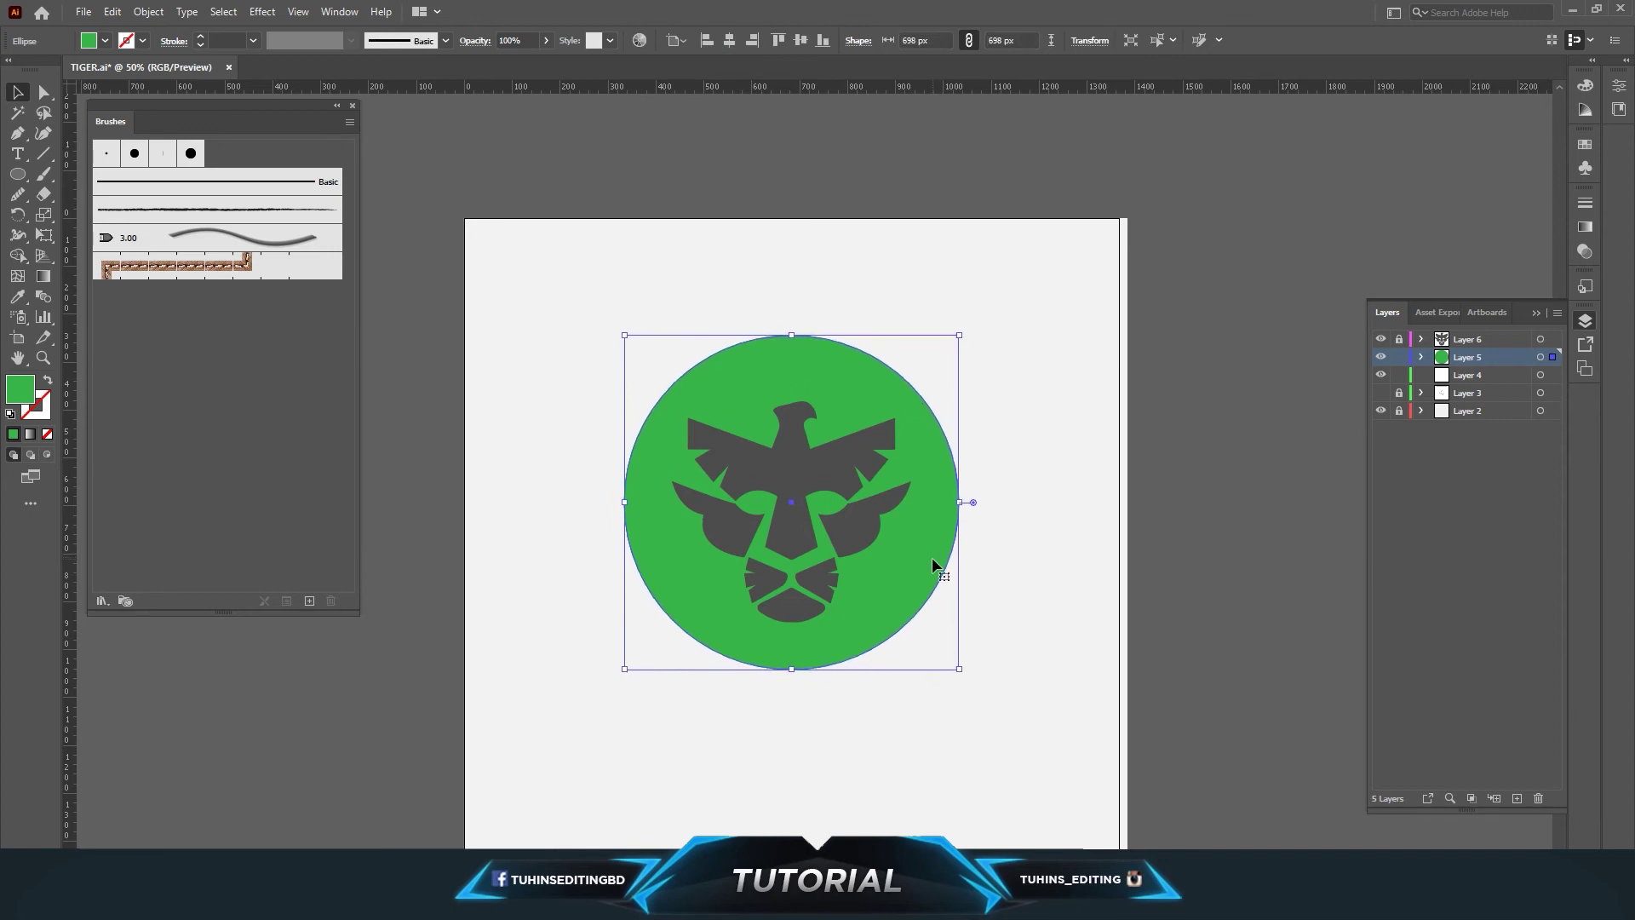
key(i)
click(824, 473)
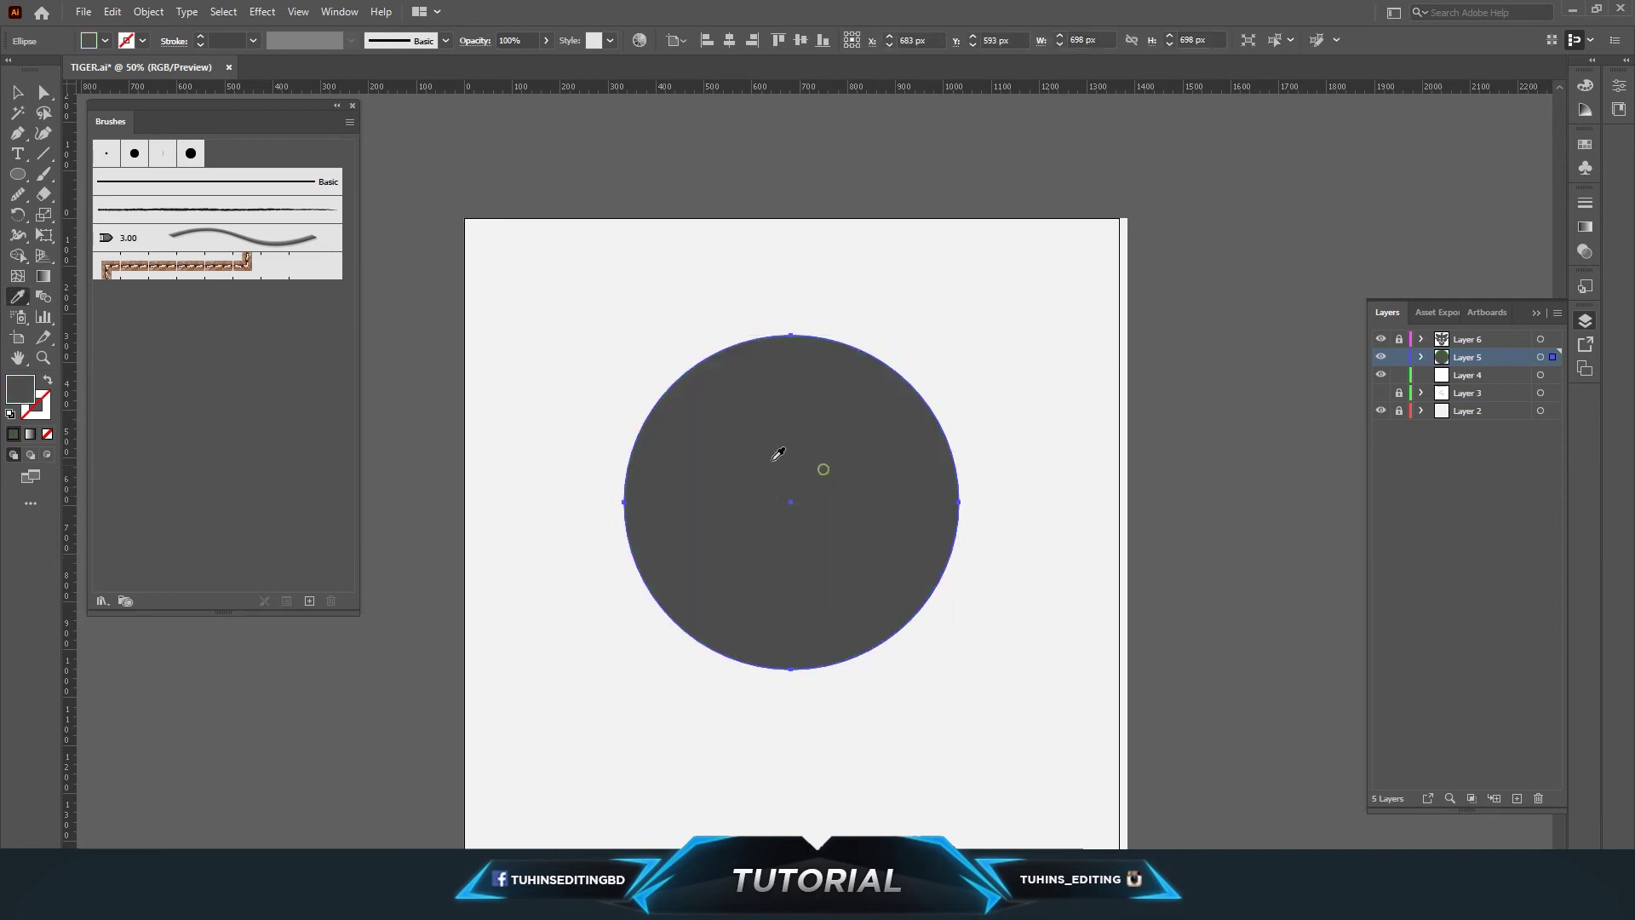
click(17, 91)
key(Down)
key(Down)
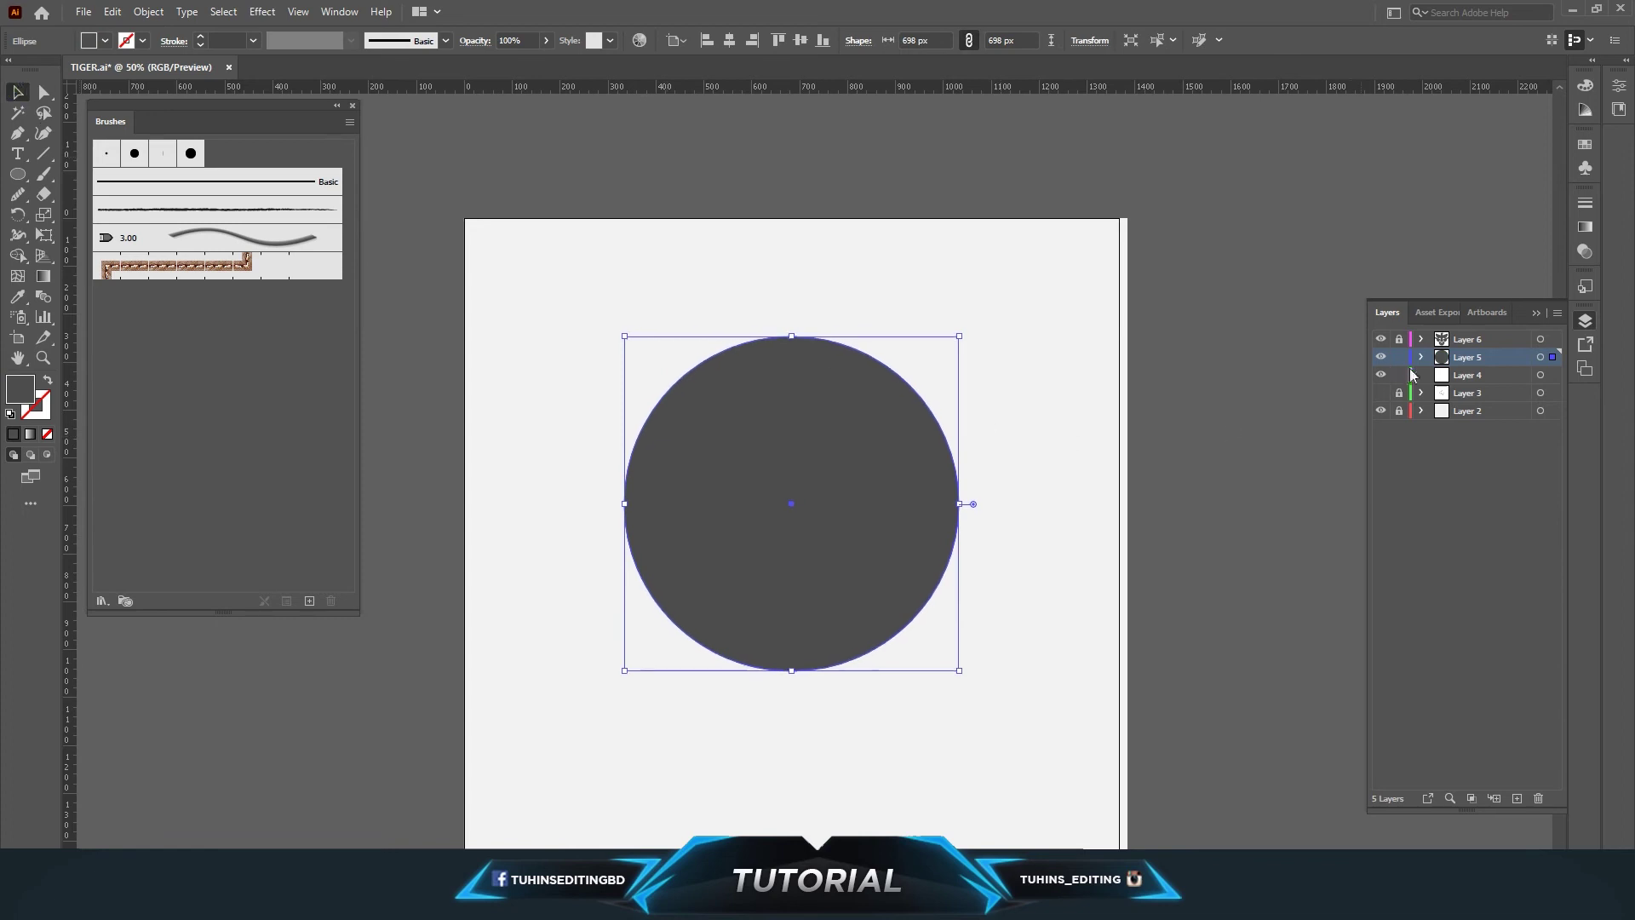
Step: Lock the circle's Layer 5 and fill the Layer 6 emblem white
click(1400, 358)
click(1542, 339)
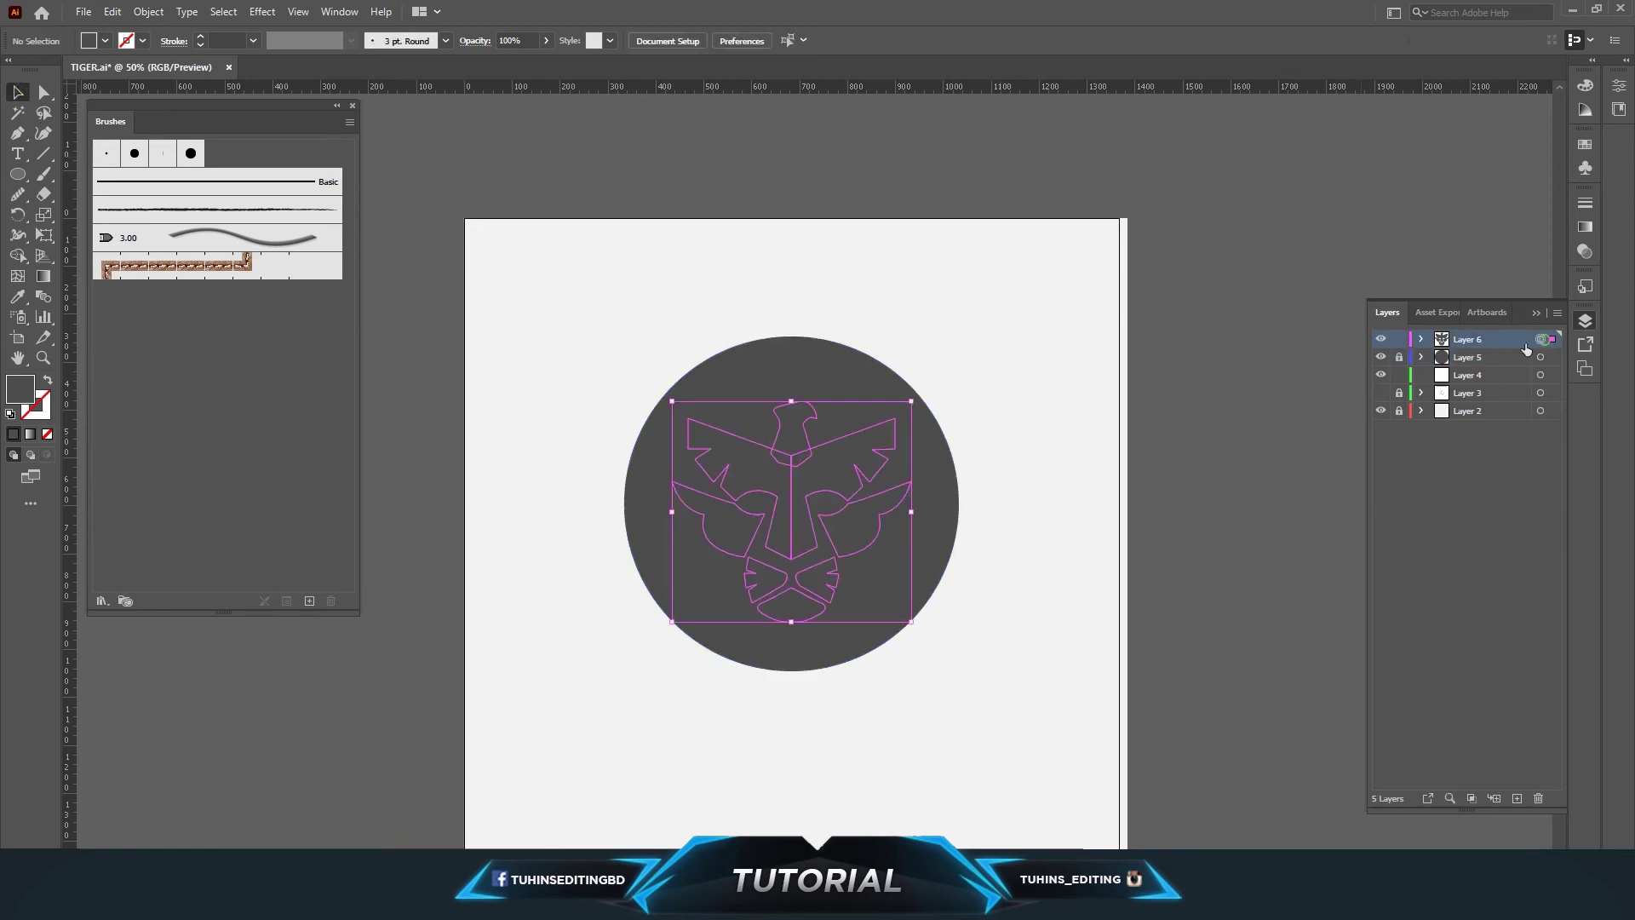
click(104, 40)
click(37, 75)
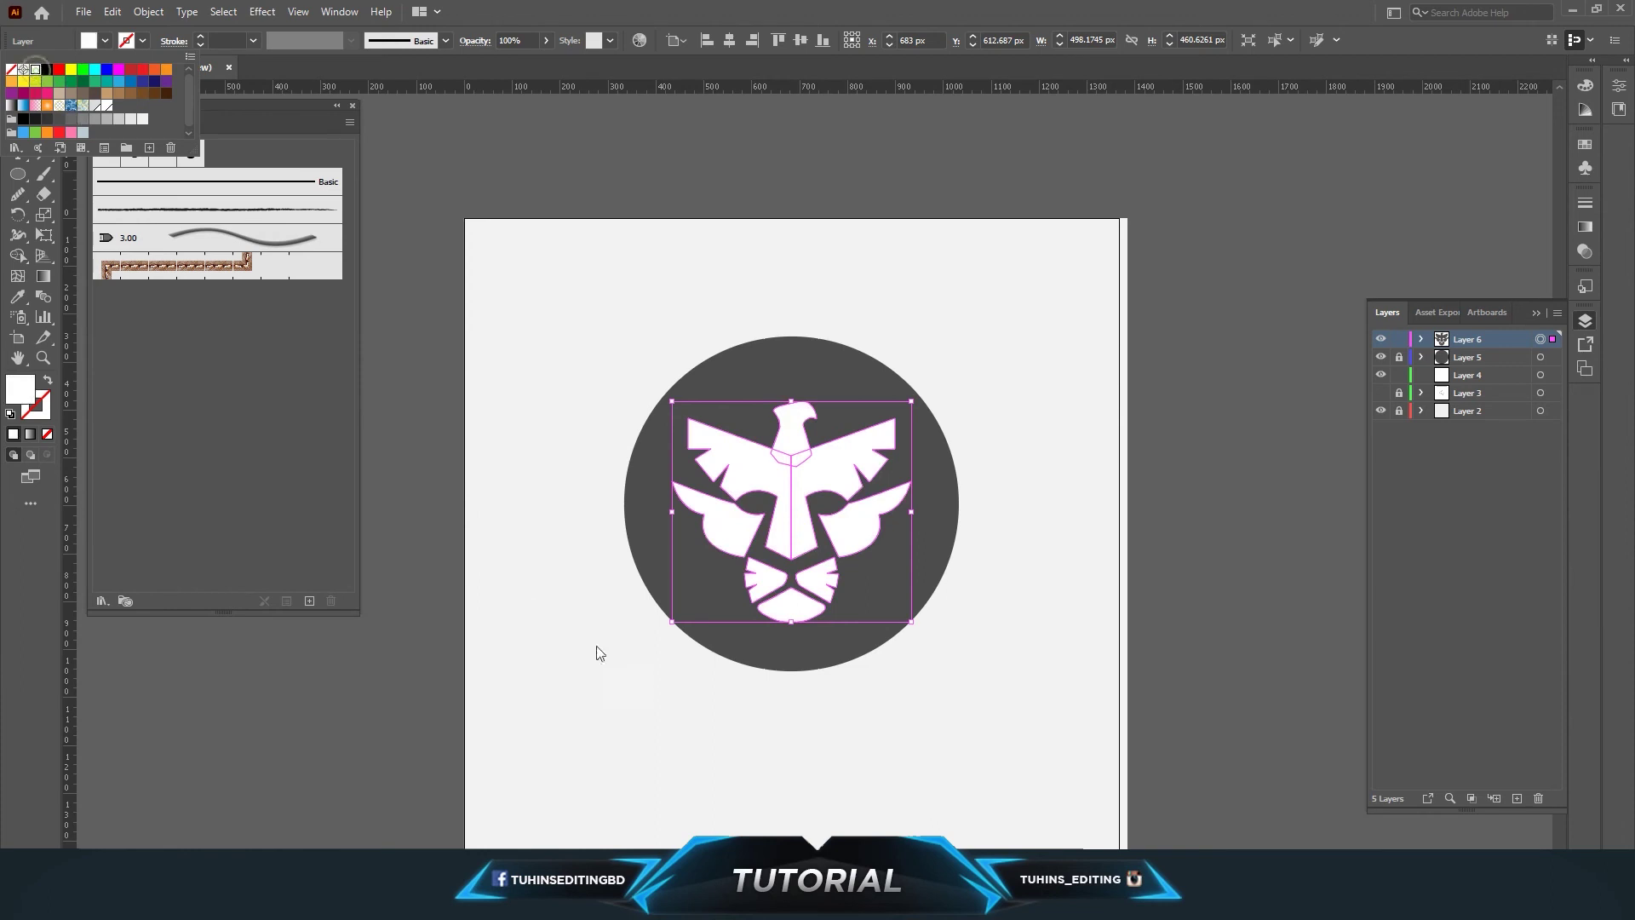
click(605, 649)
key(ctrl+minus)
key(ctrl+minus)
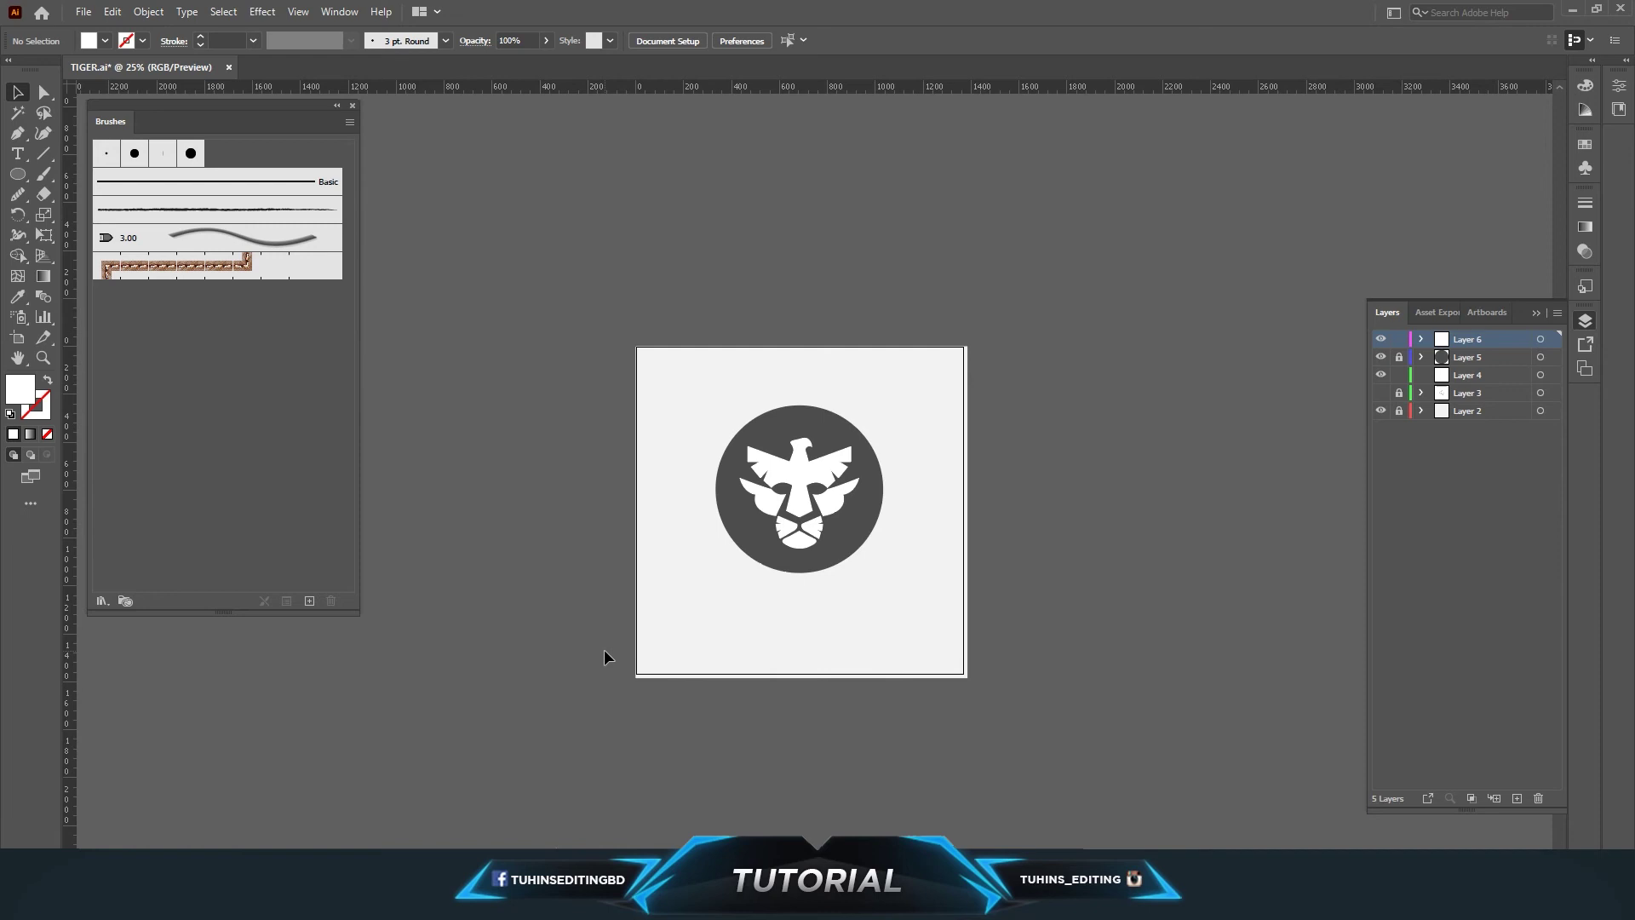
key(ctrl+plus)
key(ctrl+plus)
key(ctrl+plus)
key(ctrl+plus)
key(ctrl+plus)
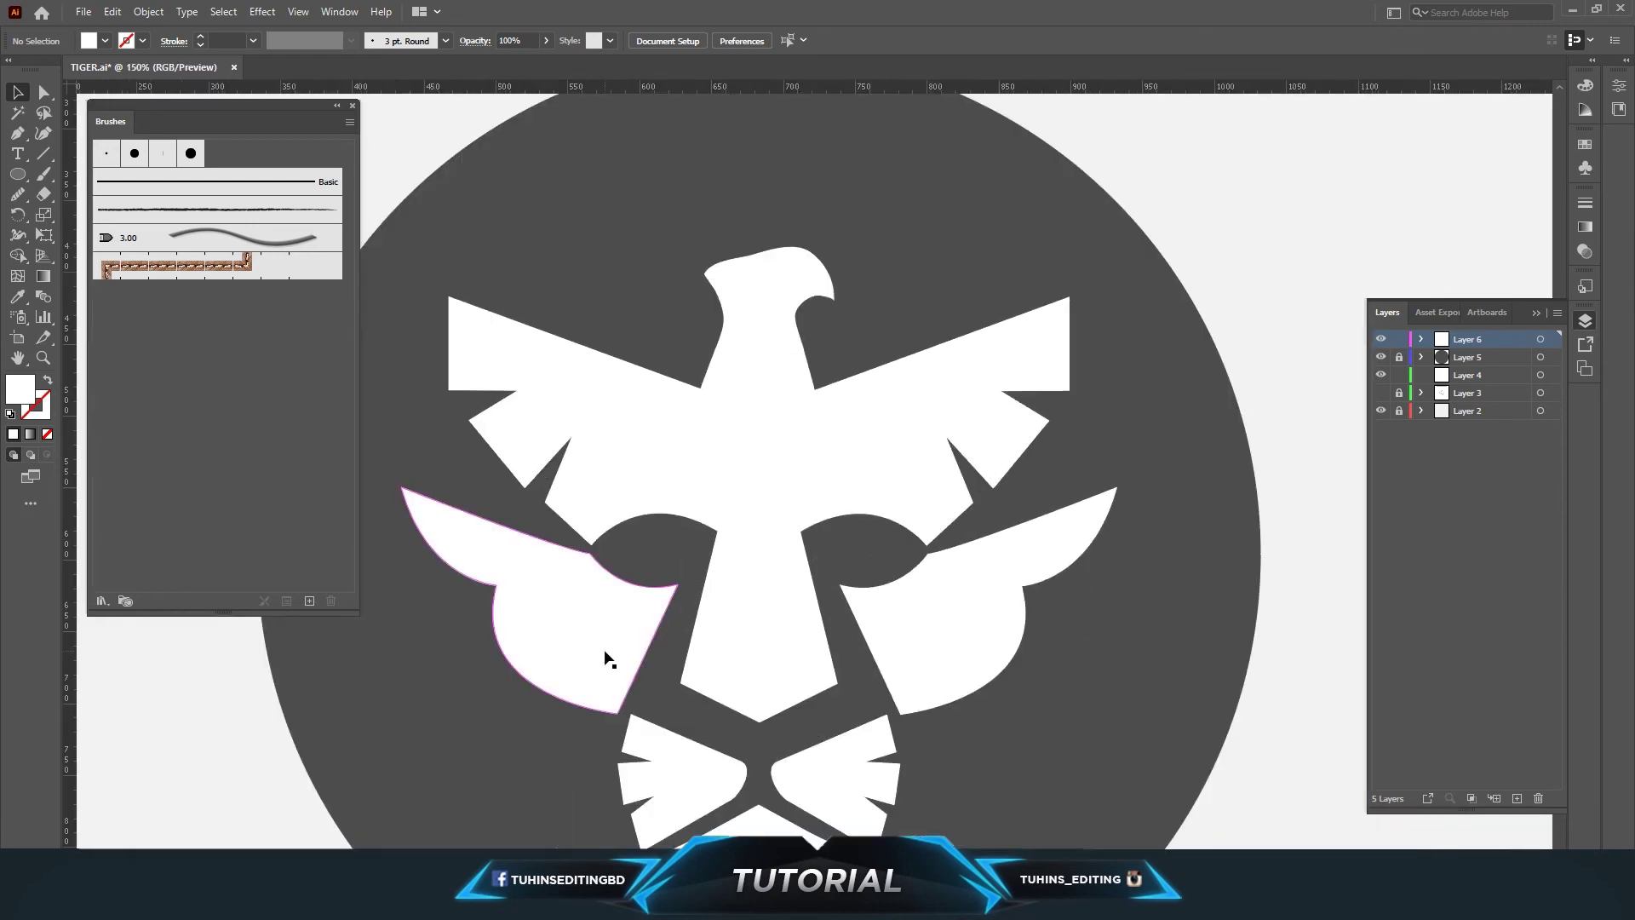
scroll(1075, 754, down, 1)
scroll(1075, 755, down, 1)
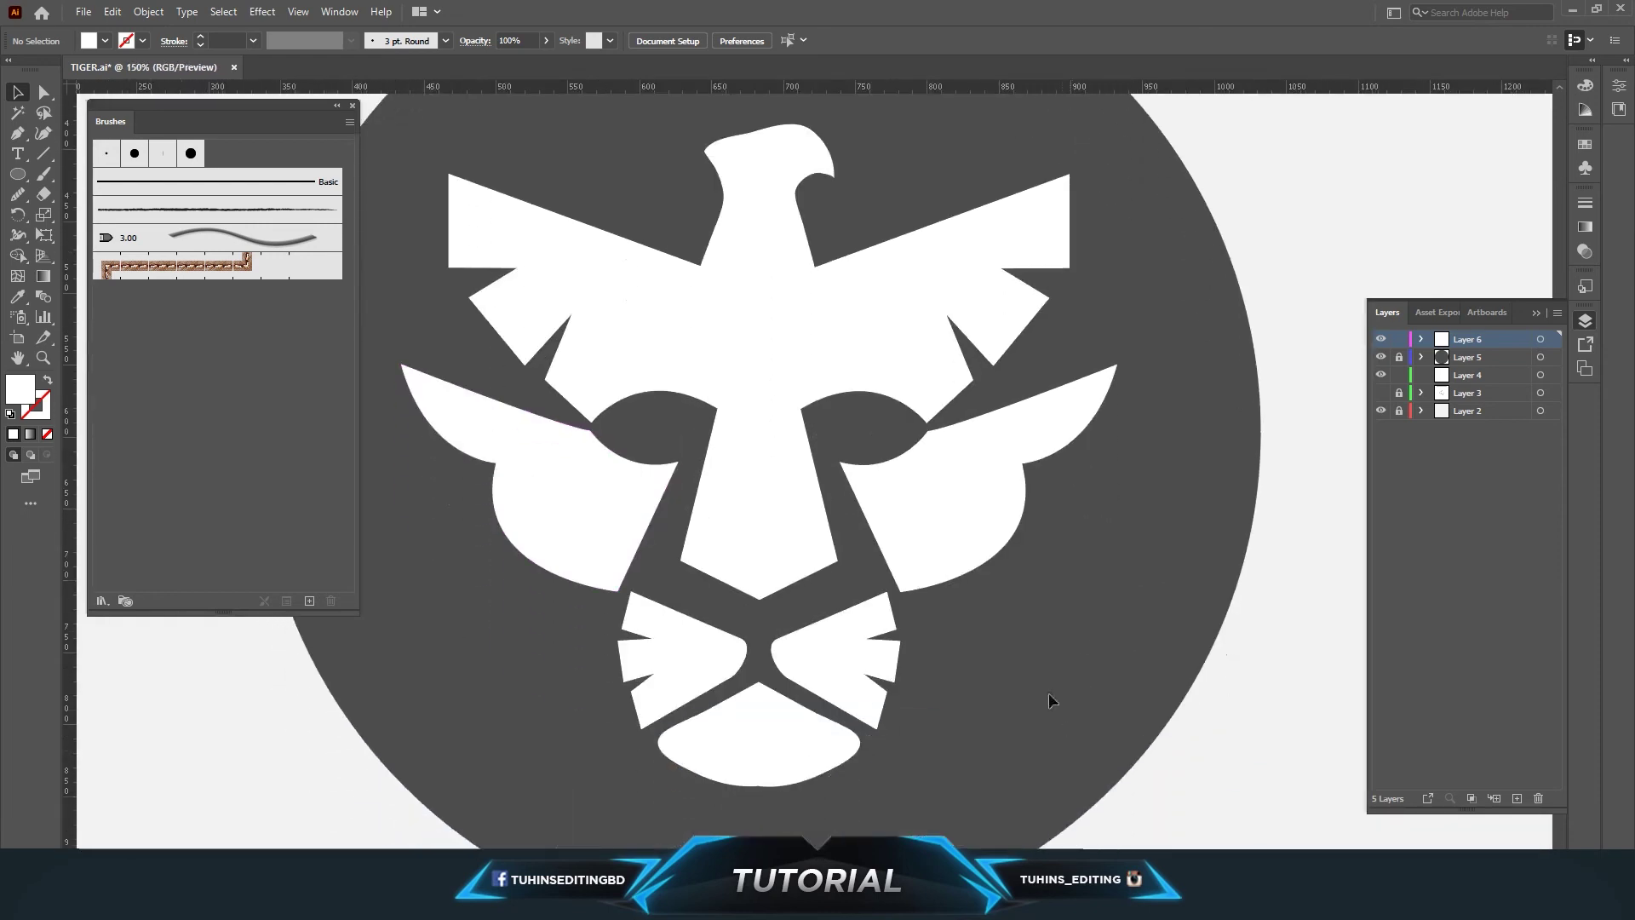
Step: Lock Layer 6 and draw a small oval for the eye on new Layer 7
scroll(1040, 677, up, 1)
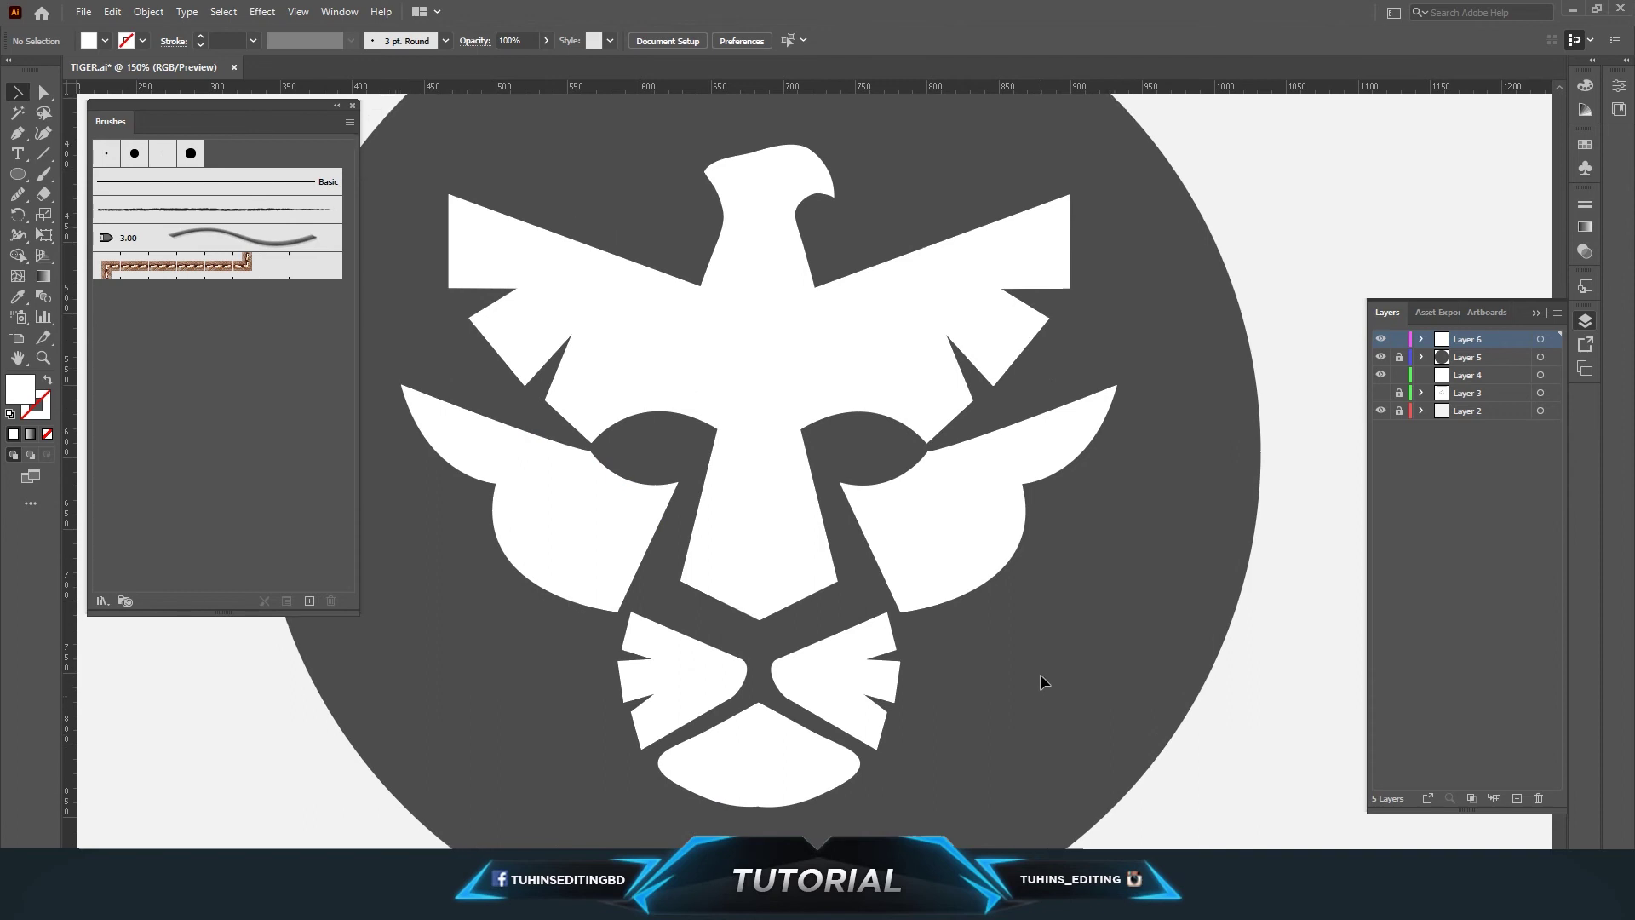
scroll(1040, 677, up, 1)
scroll(1040, 677, up, 1)
scroll(1041, 676, up, 2)
scroll(1040, 673, up, 1)
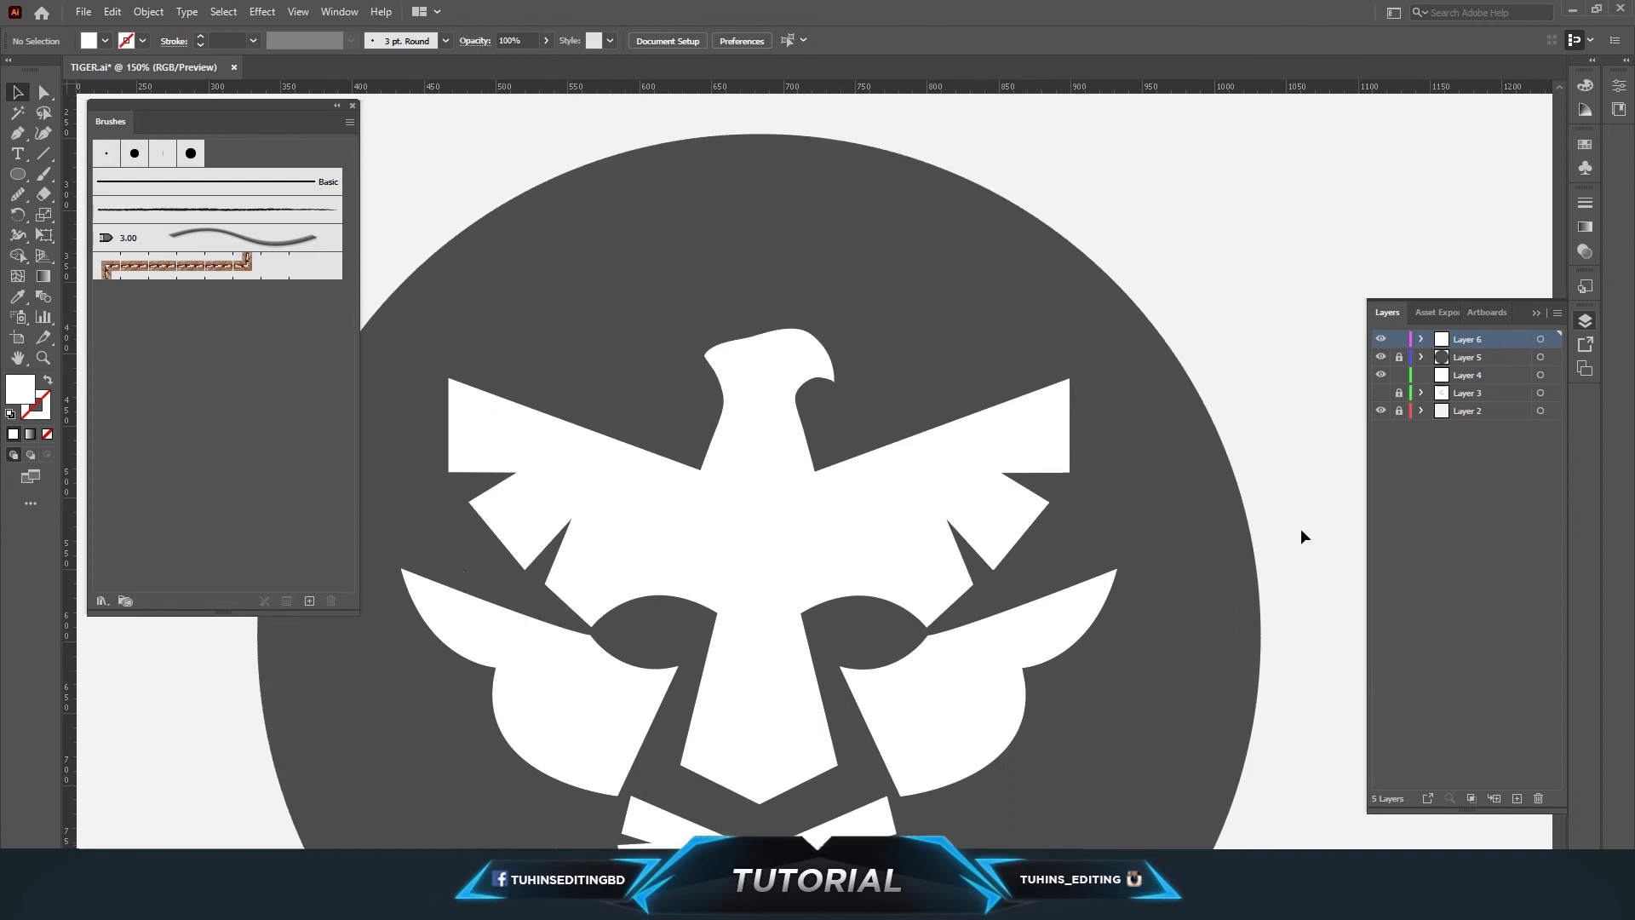
click(1398, 340)
click(17, 174)
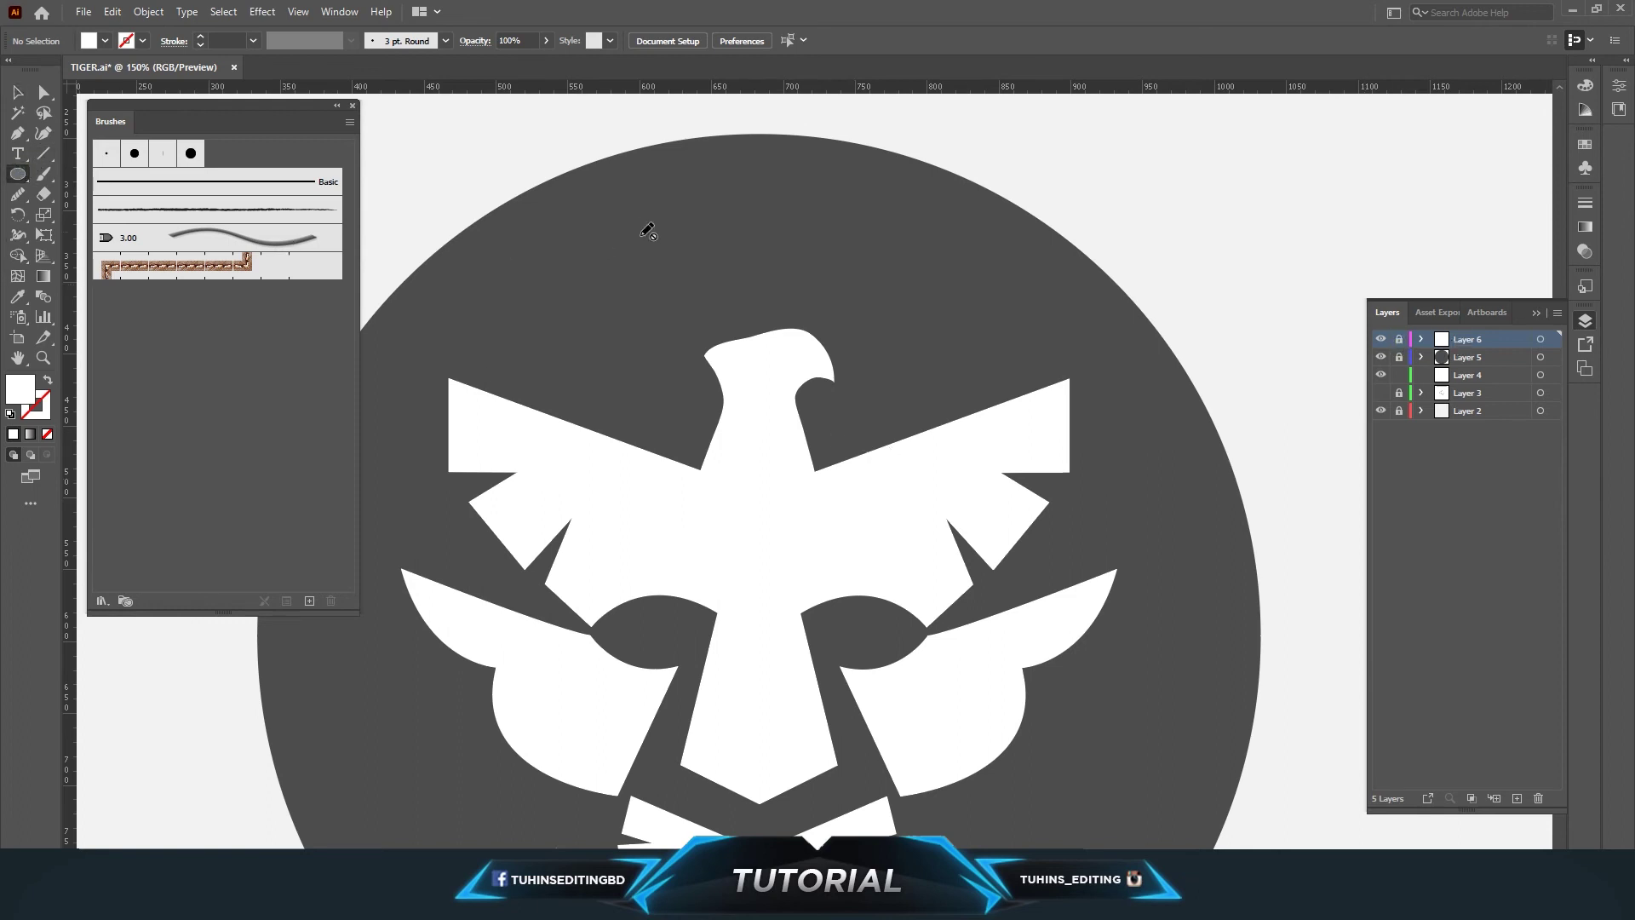
click(1517, 798)
drag(676, 271, 755, 356)
Step: Move the oval onto the eagle's head and colour it the background dark grey
key(v)
click(728, 284)
key(i)
click(928, 328)
key(v)
click(690, 213)
Step: Rotate the eagle's eye oval with its bounding-box handle to slant along the head
click(752, 358)
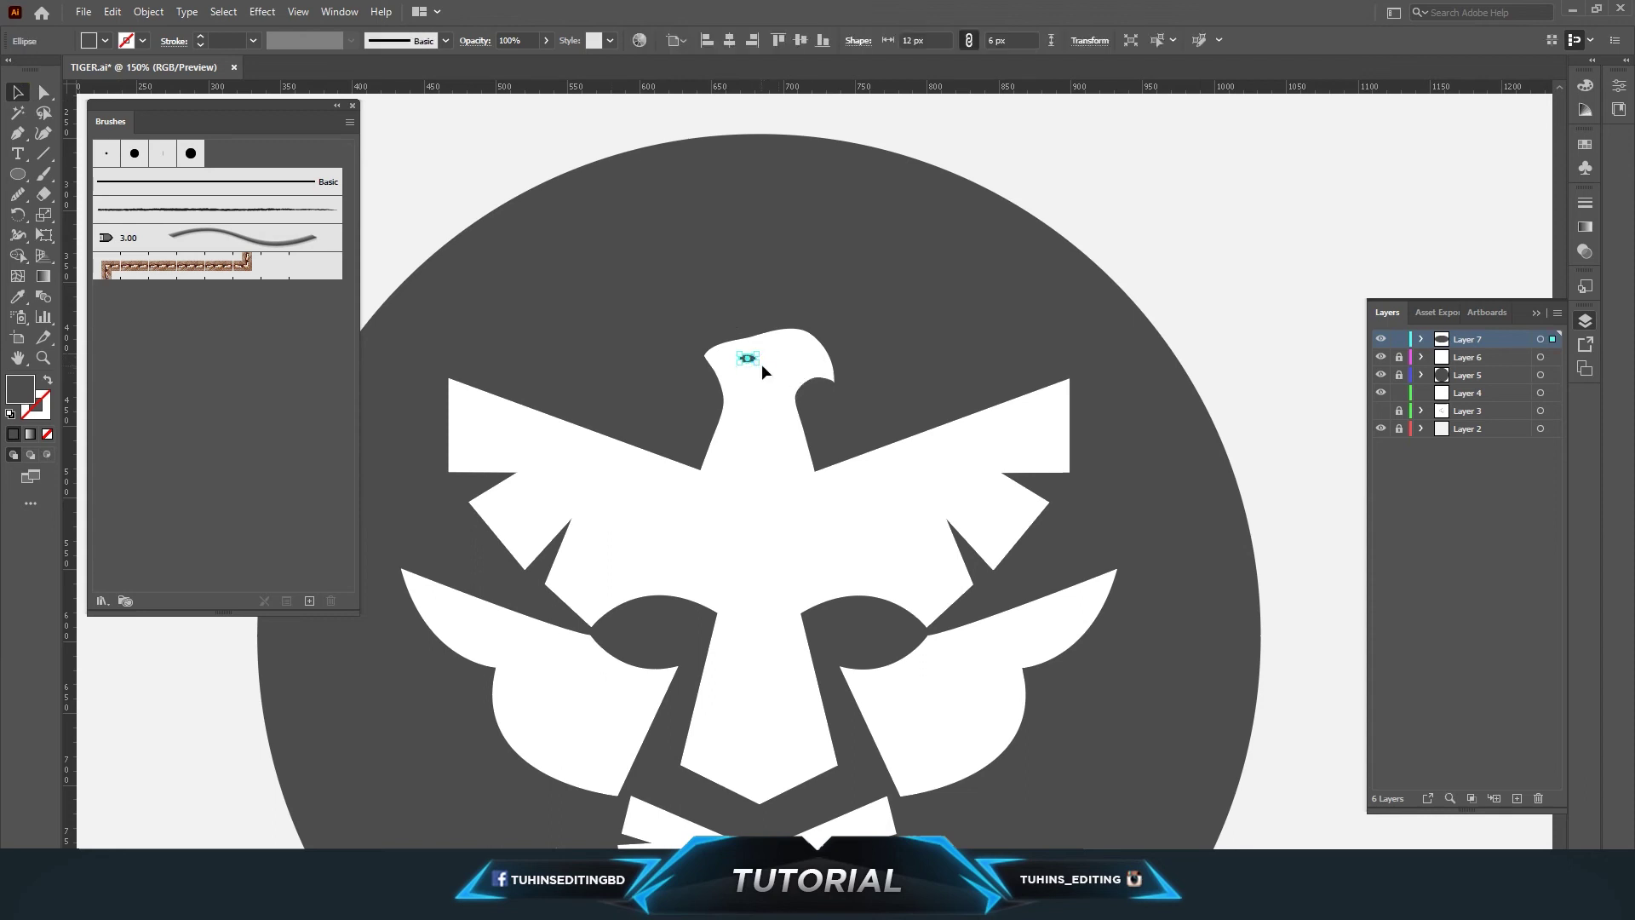
key(ctrl+plus)
key(ctrl+plus)
key(ctrl+plus)
key(ctrl+plus)
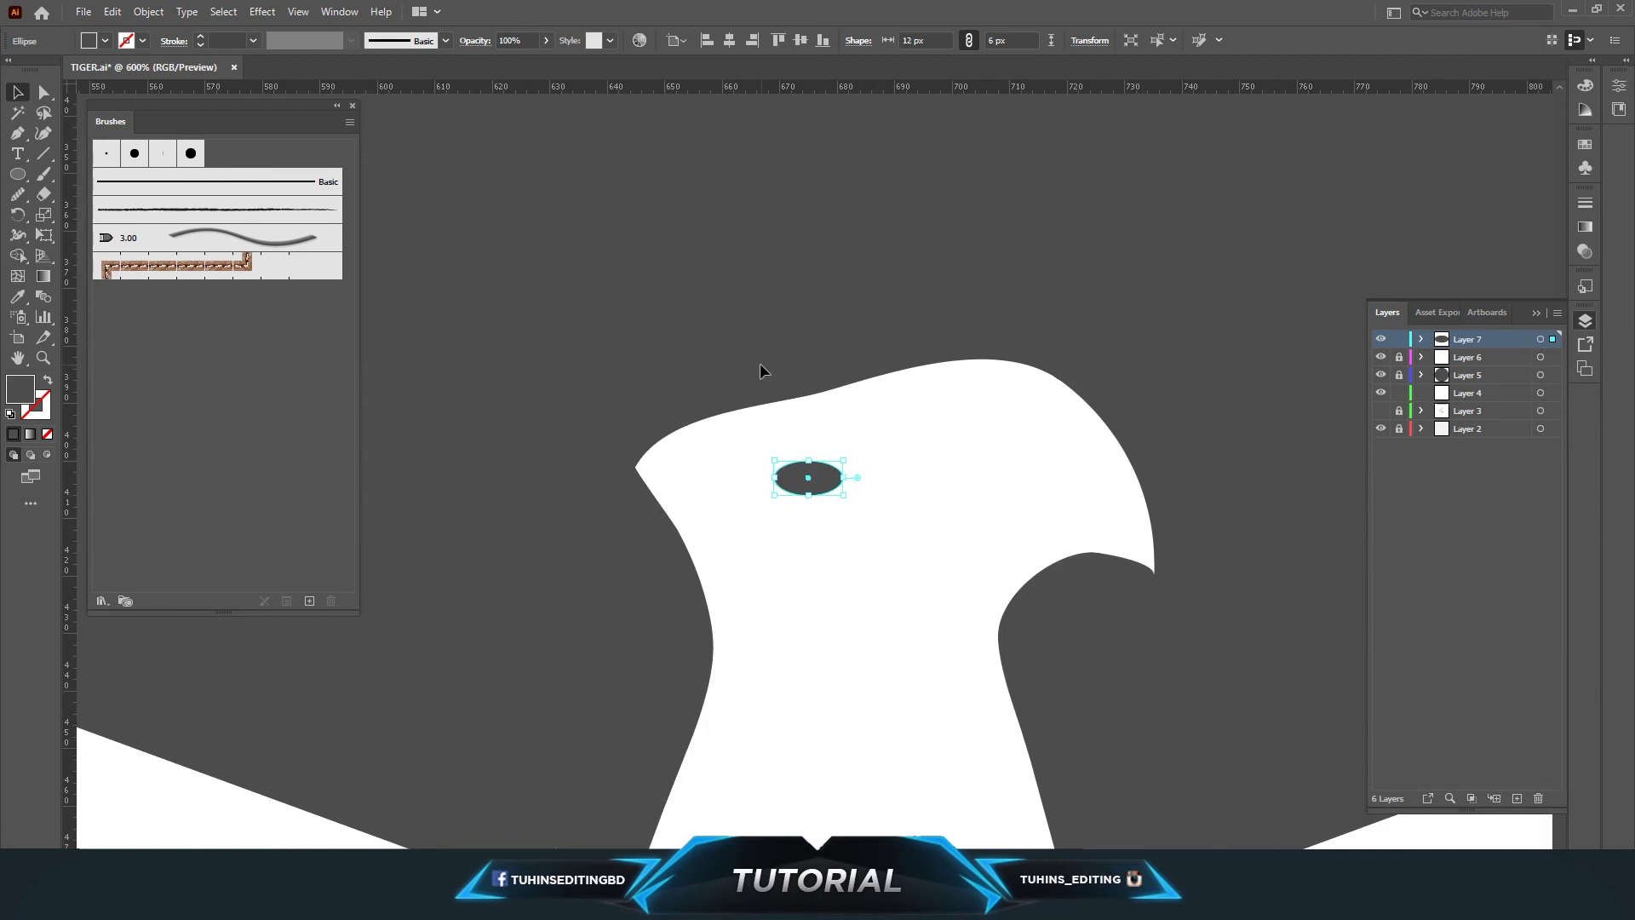
drag(850, 503, 840, 468)
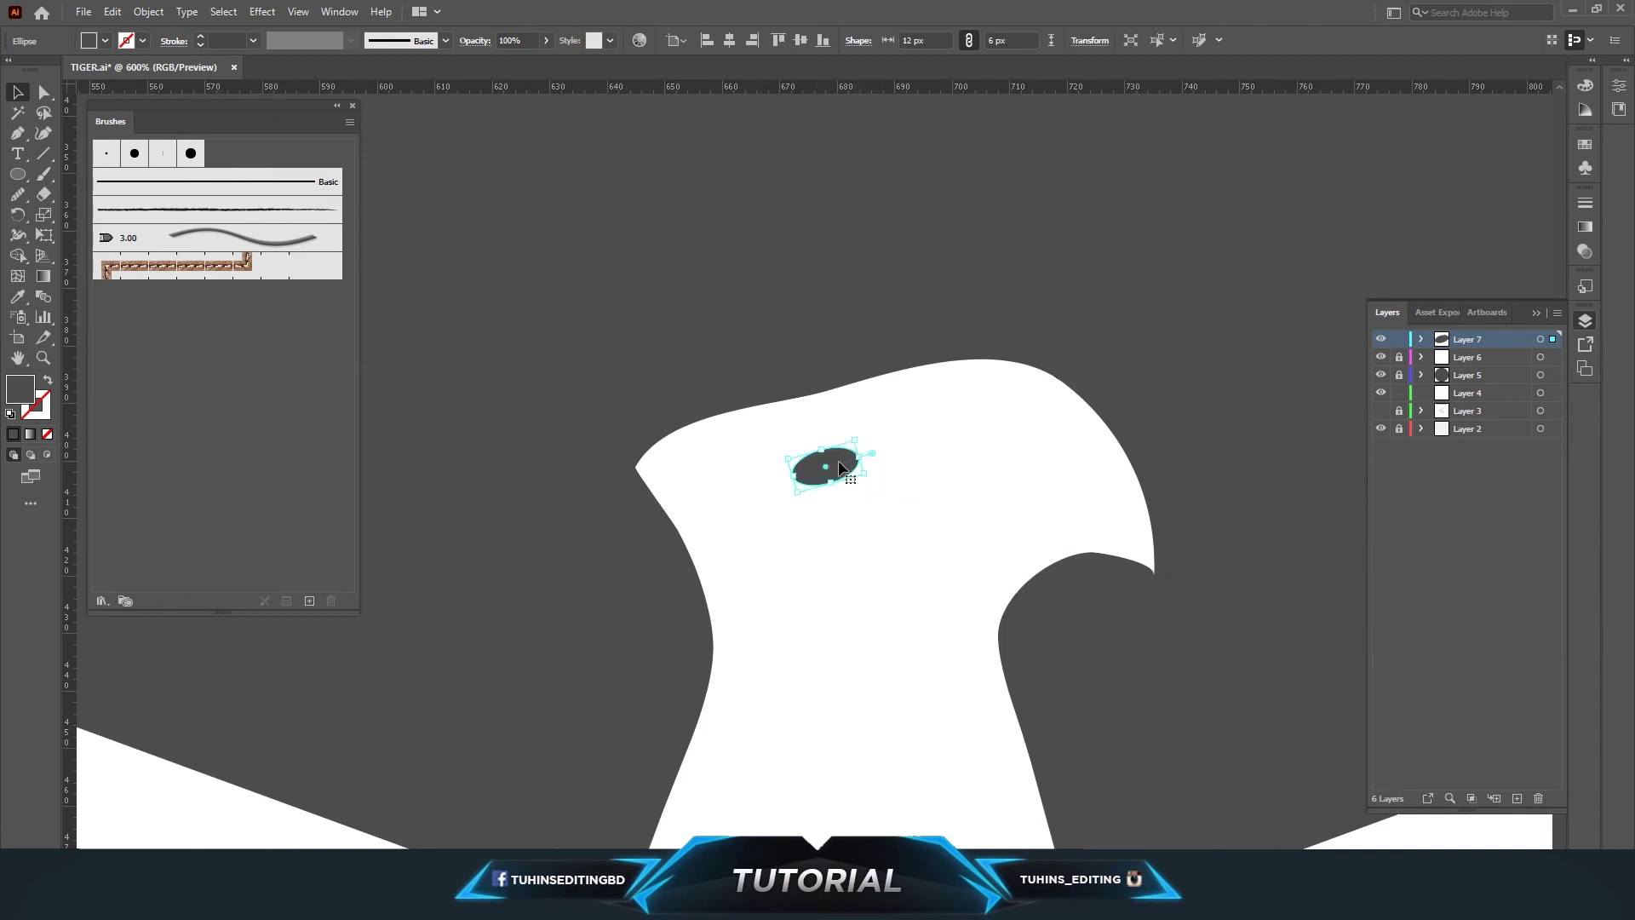
click(975, 282)
key(ctrl+minus)
key(ctrl+minus)
key(ctrl+minus)
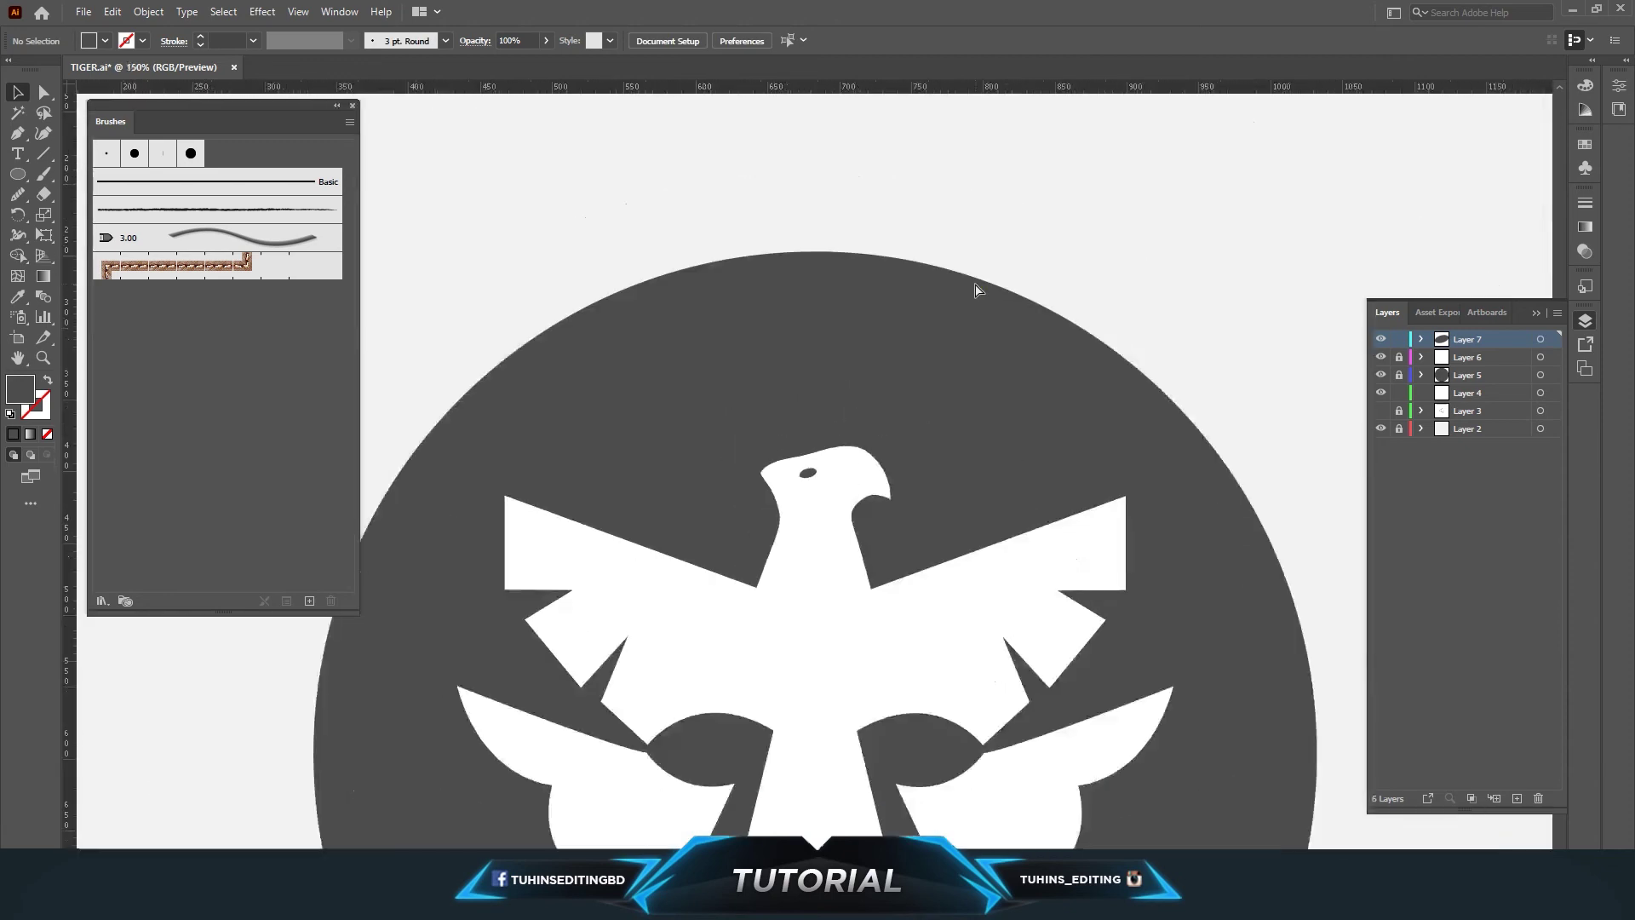
key(ctrl+minus)
key(ctrl+minus)
scroll(971, 327, down, 4)
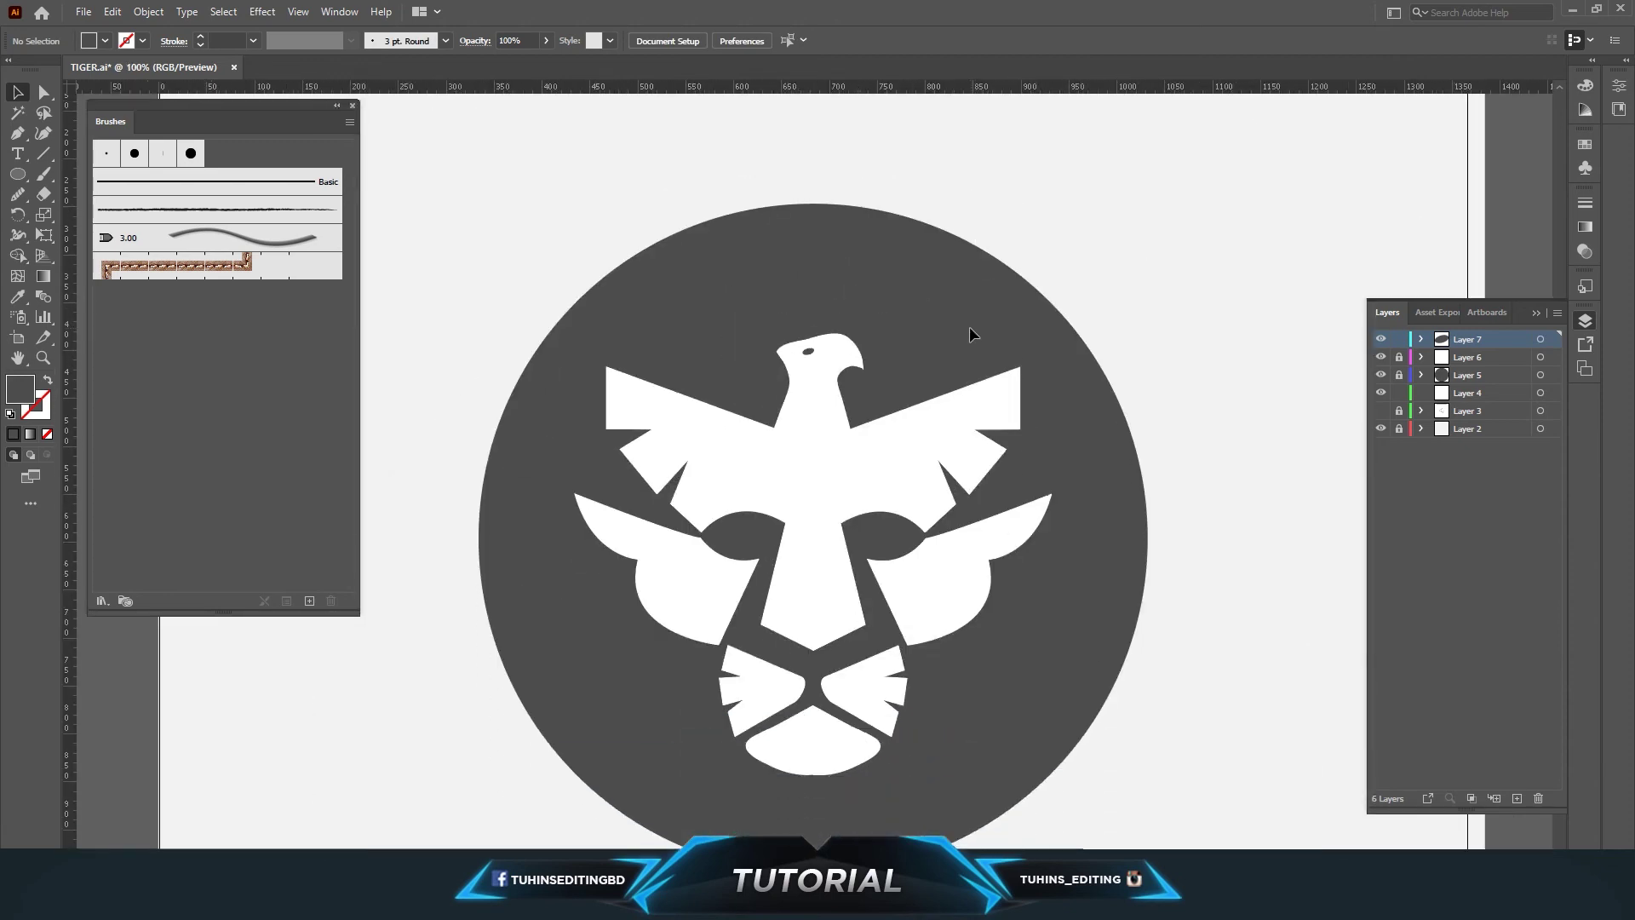
scroll(967, 327, up, 1)
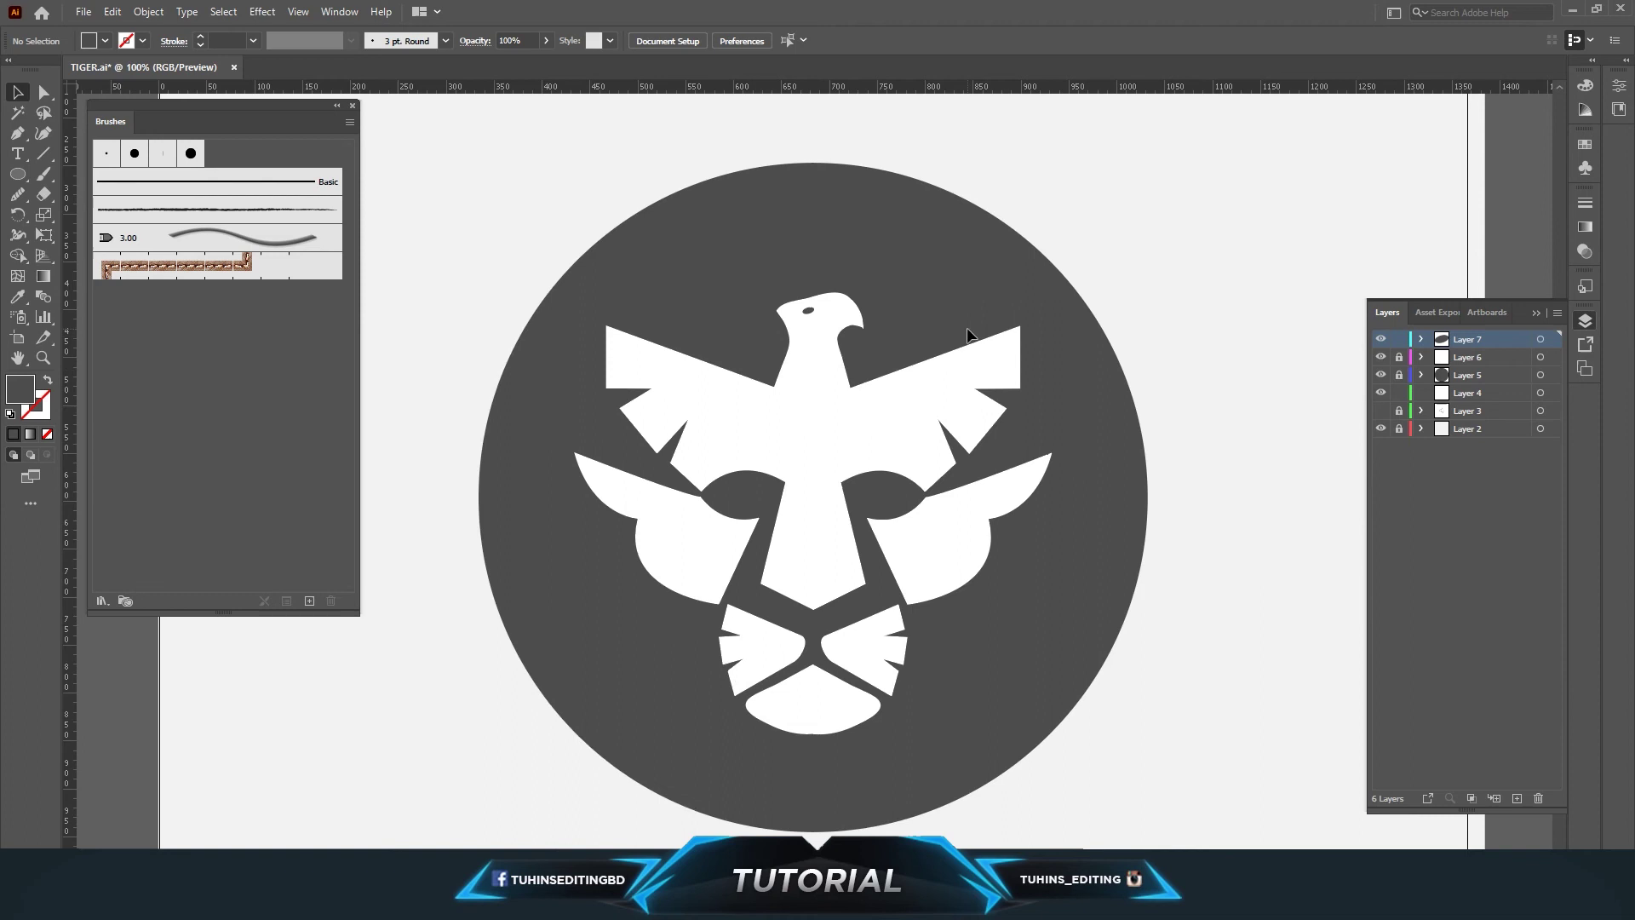
Step: Draw a triangular pupil inside the tiger's left eye
key(ctrl+plus)
key(shift+m)
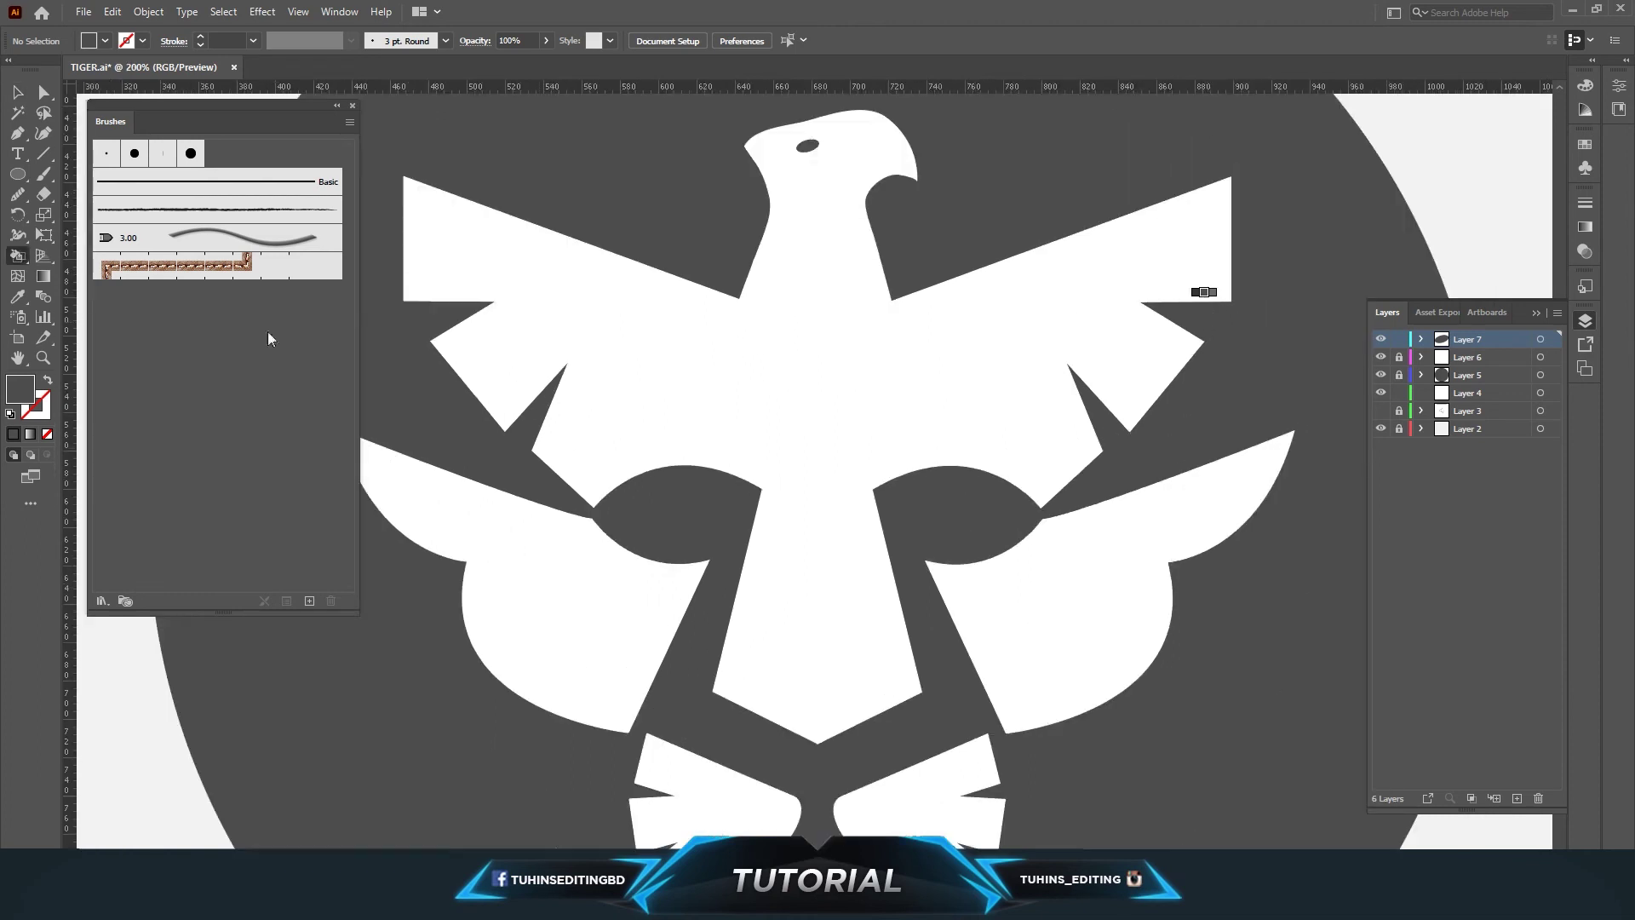
click(17, 137)
click(630, 501)
click(710, 505)
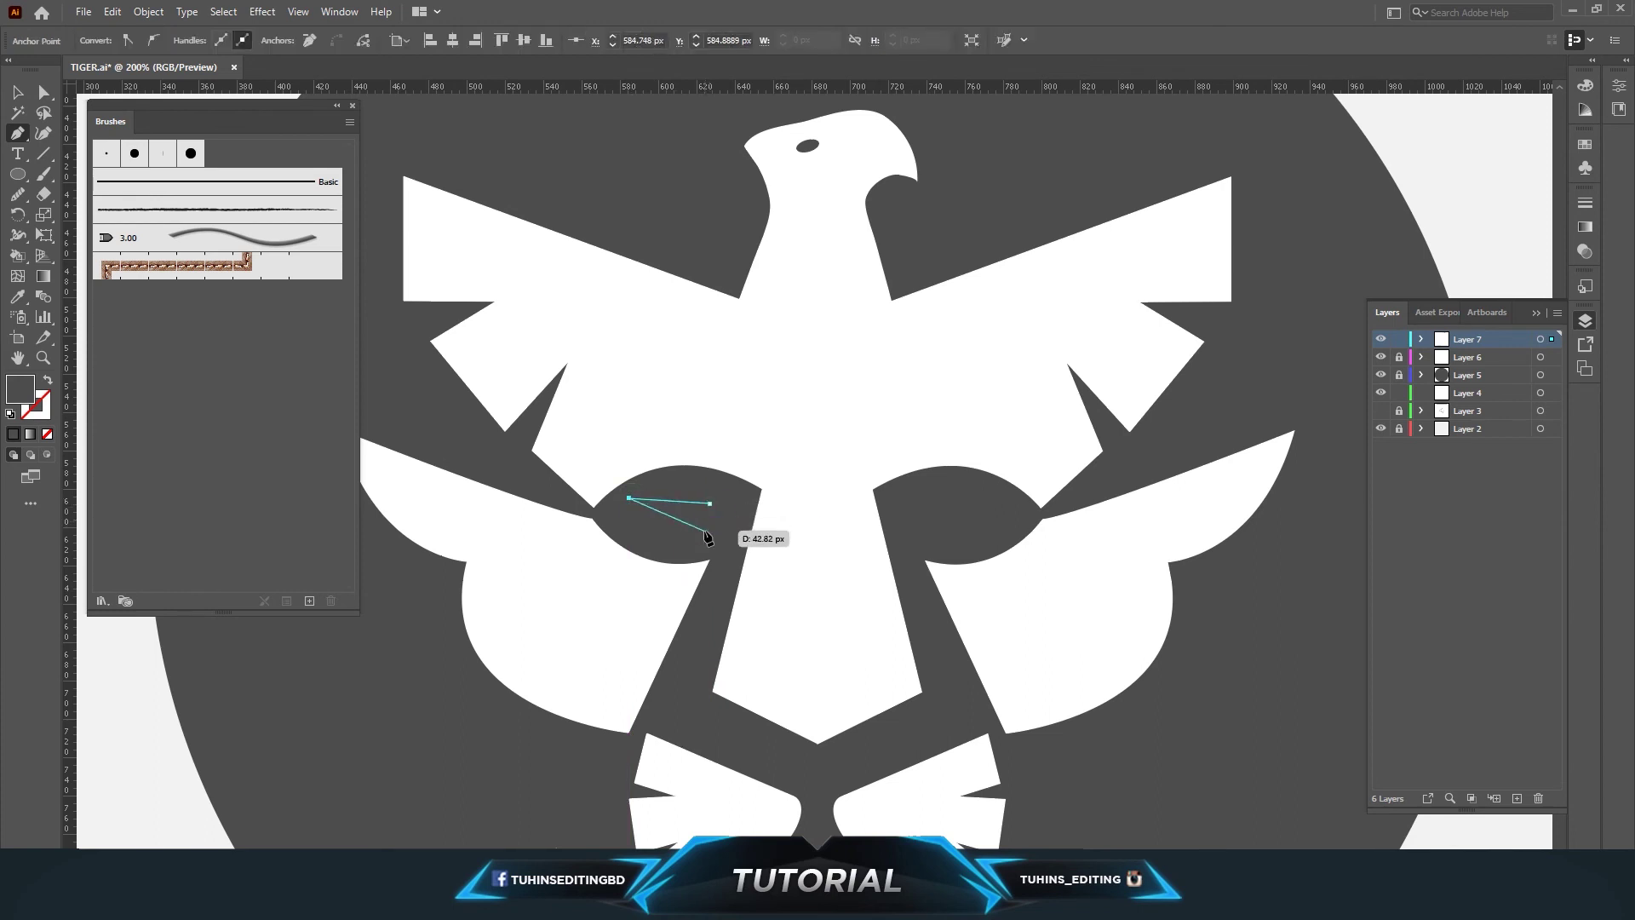
click(697, 526)
click(712, 511)
key(v)
Step: Fill the left-eye triangle with the emblem's white and nudge it into place
key(i)
click(833, 453)
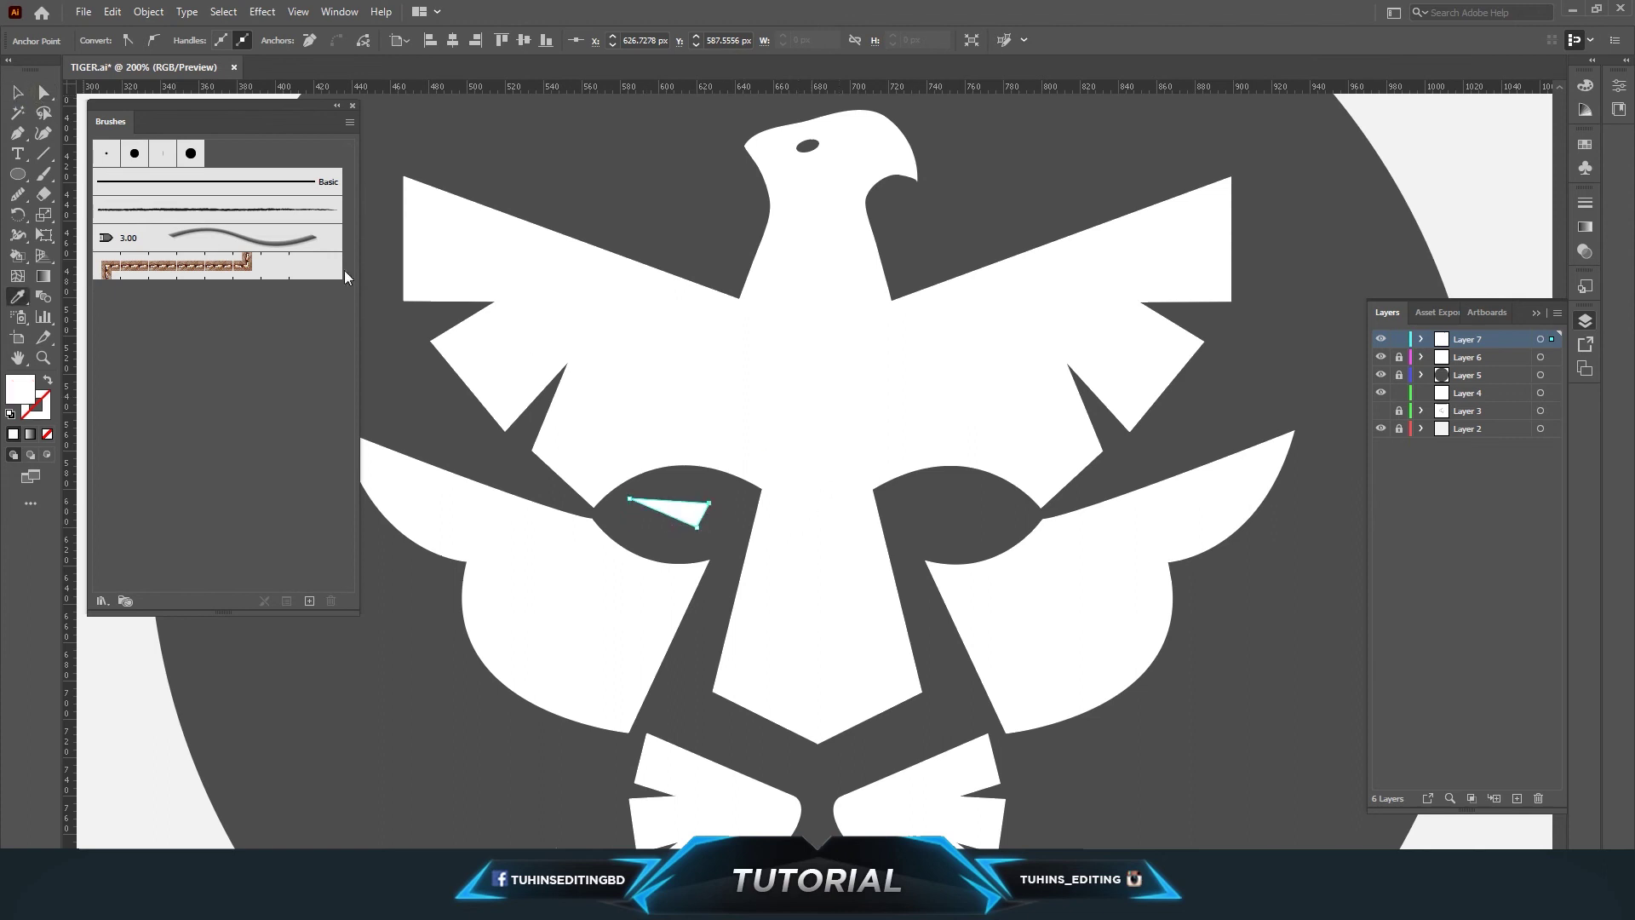
key(v)
drag(712, 521, 729, 521)
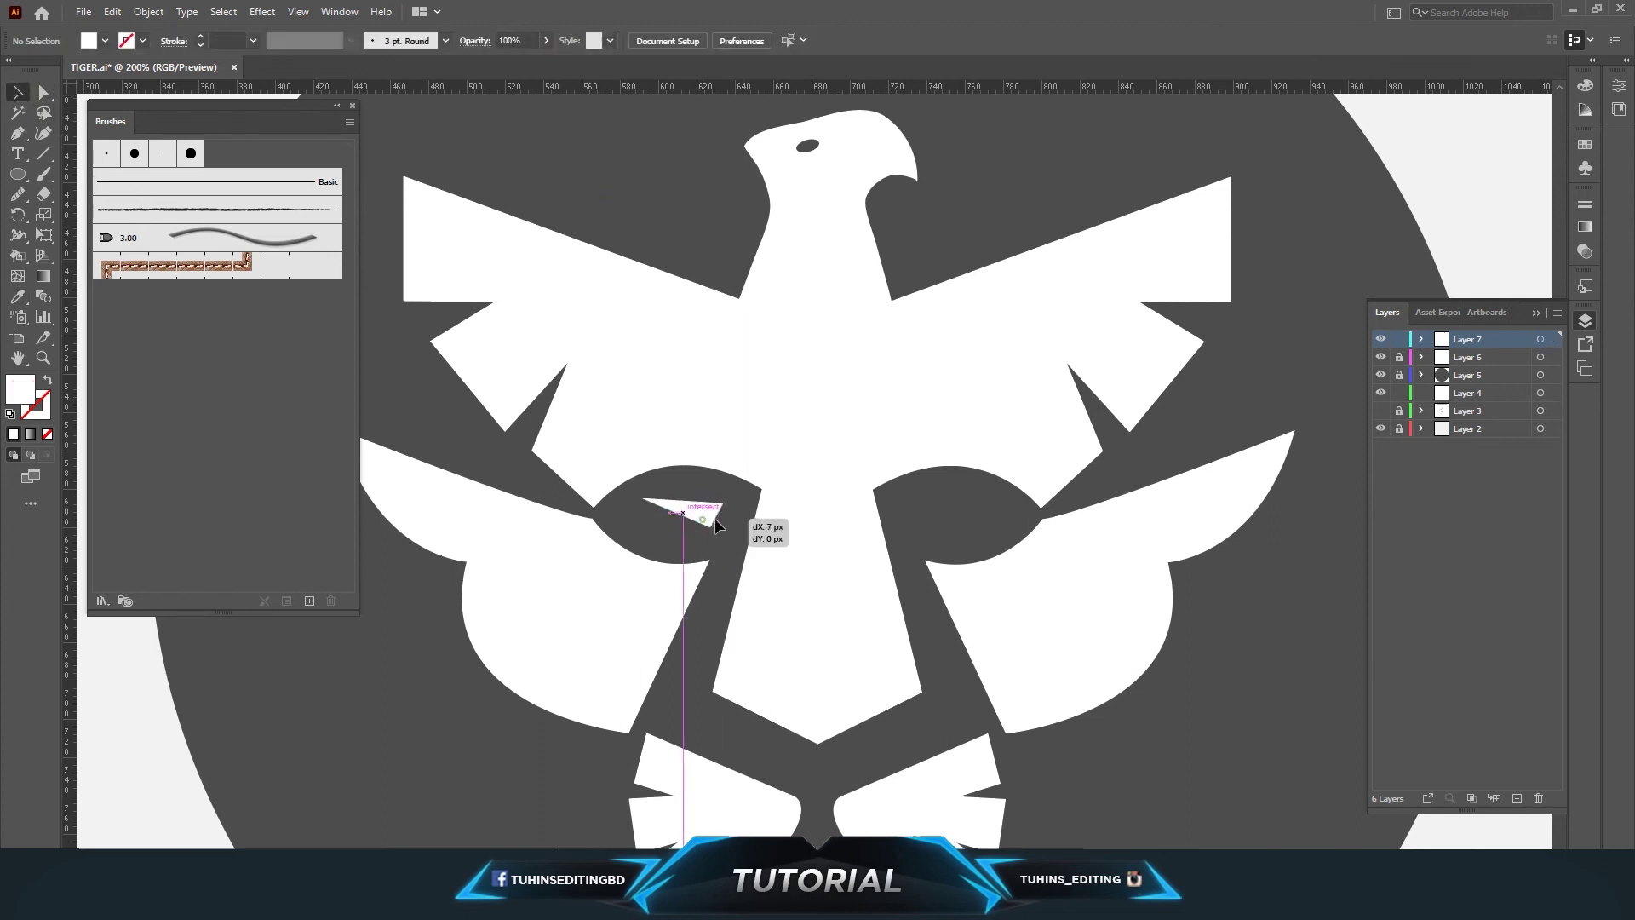
click(835, 544)
key(ctrl+0)
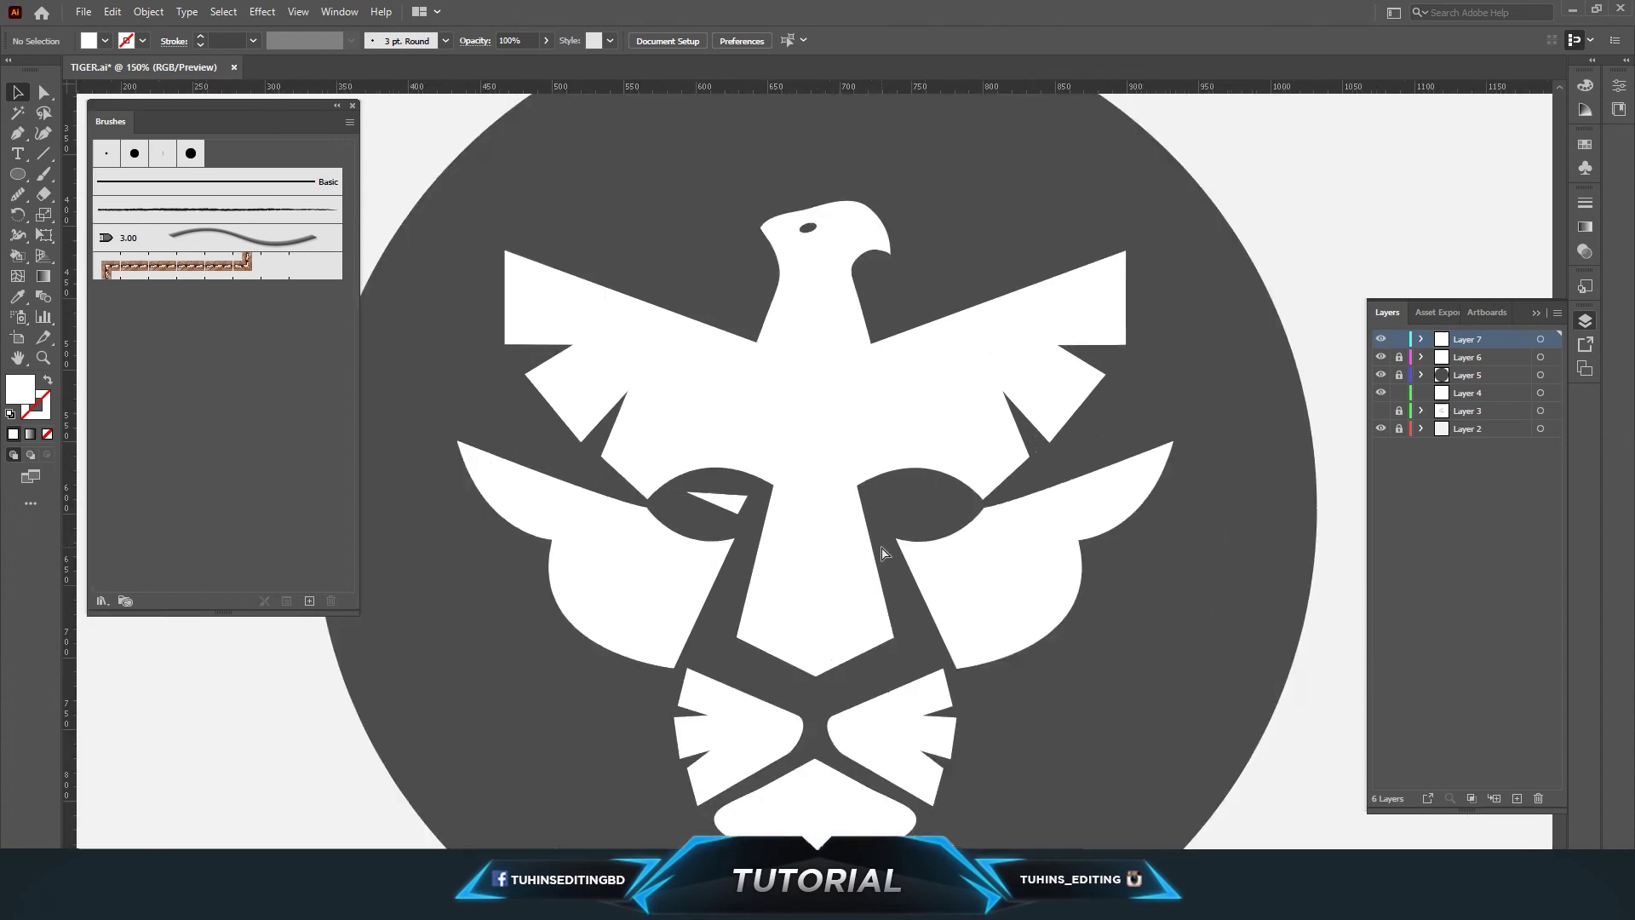
scroll(880, 545, up, 5)
Step: Paste a copy of the eye triangle over the right eye and reflect it
click(647, 527)
key(ctrl+c)
key(ctrl+v)
drag(855, 481, 1030, 524)
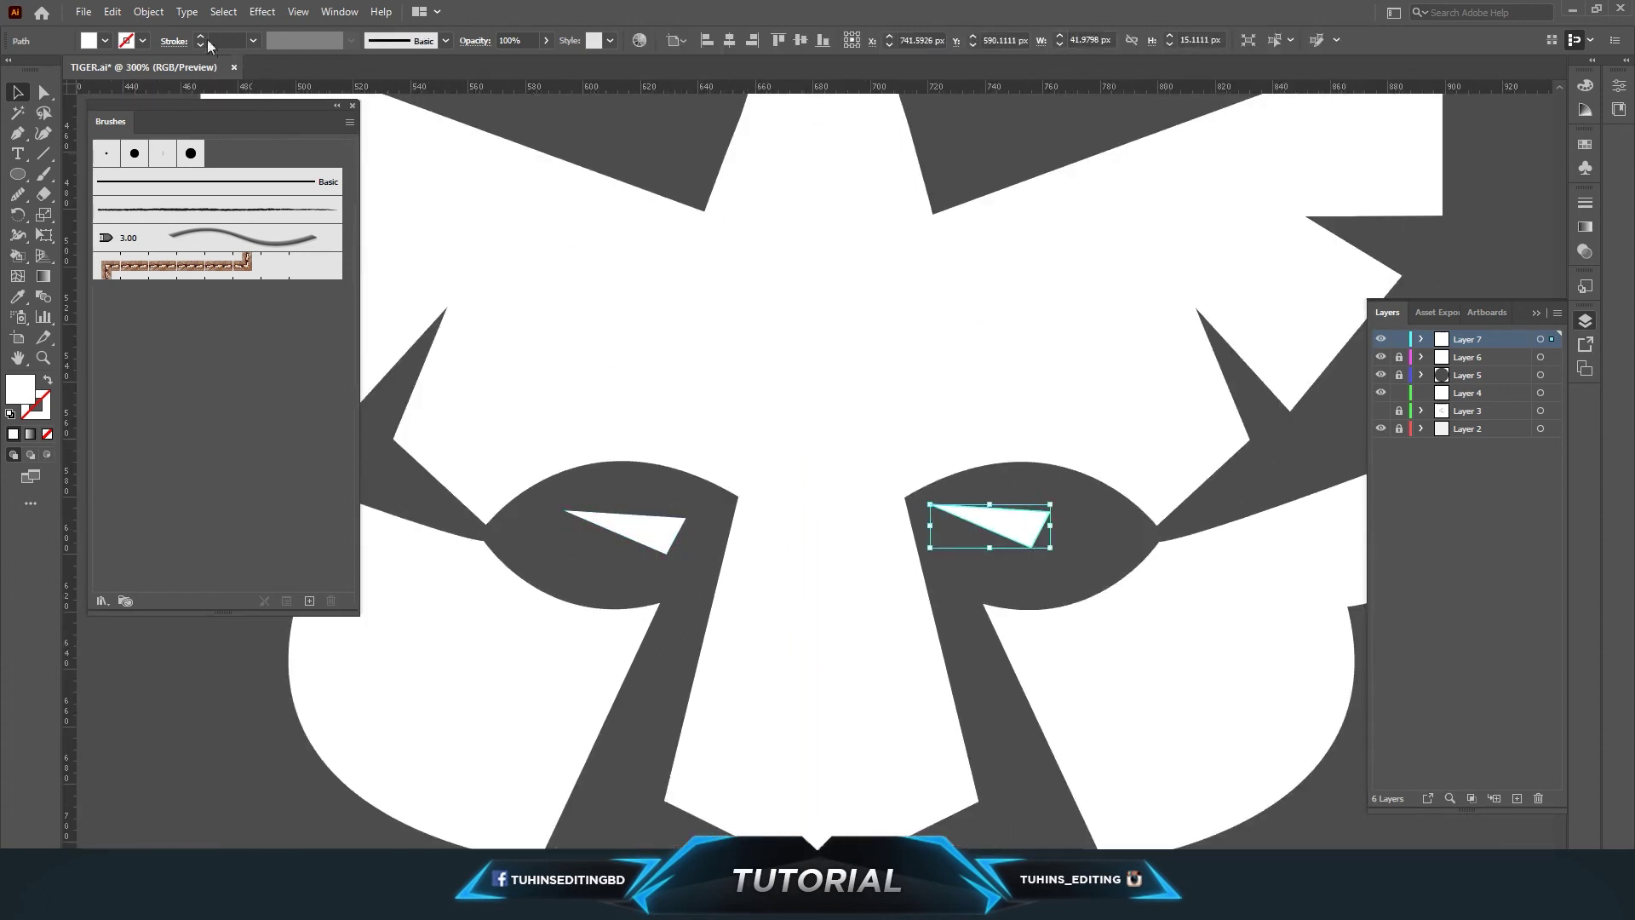
click(148, 11)
click(388, 94)
click(831, 554)
Step: Fit the mirrored triangle into the right eye and show the full badge
click(1052, 566)
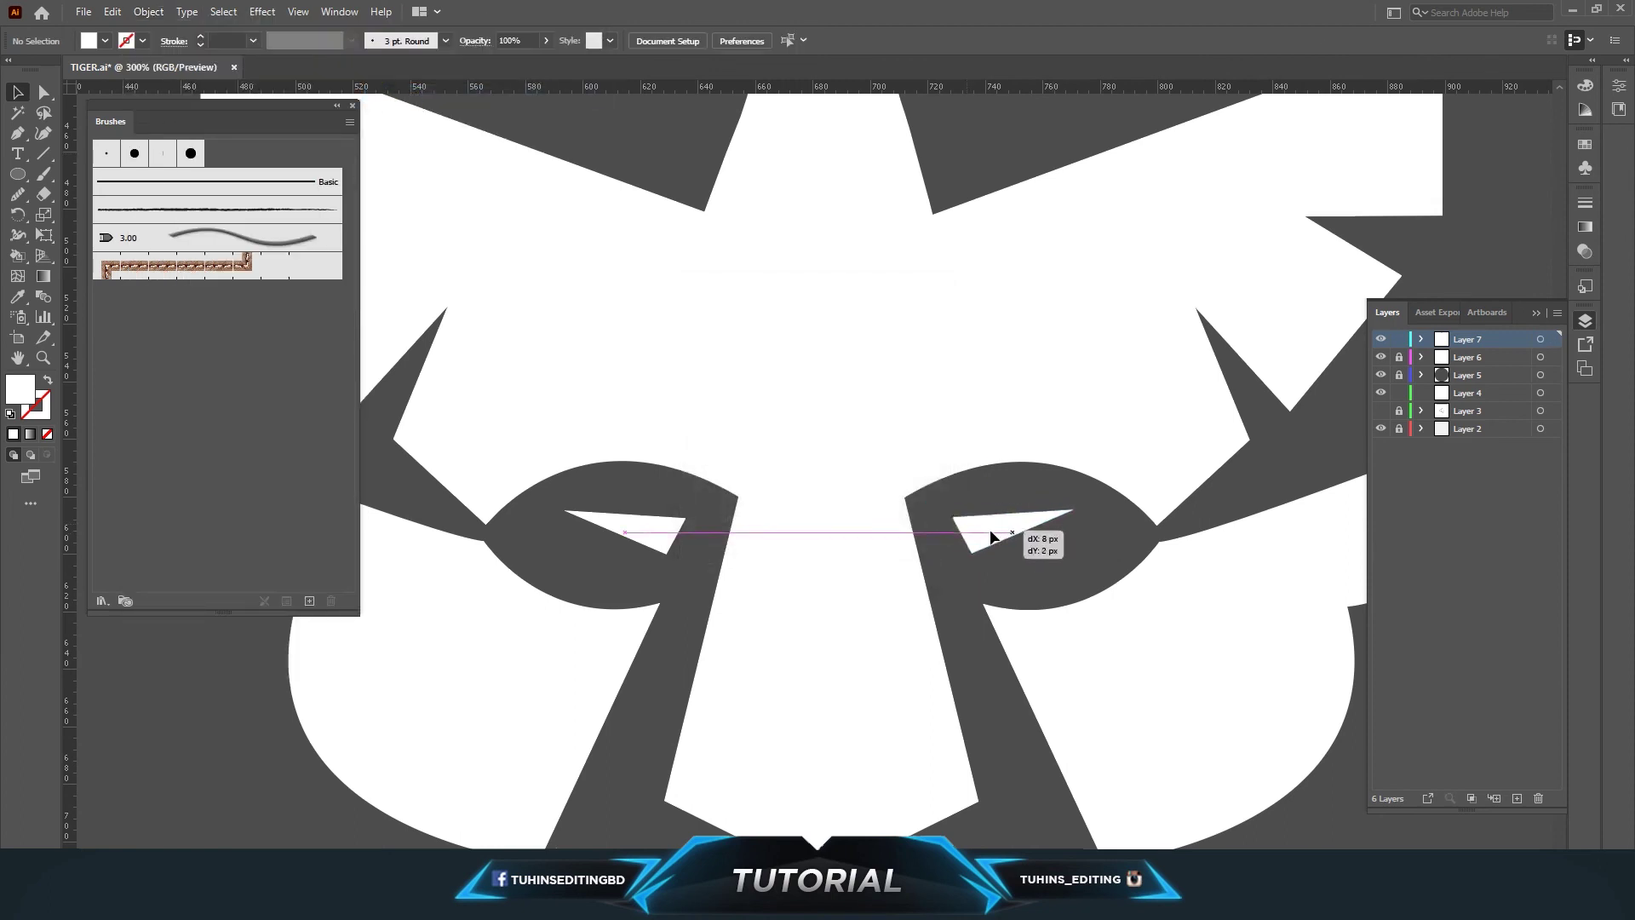
drag(975, 534, 998, 540)
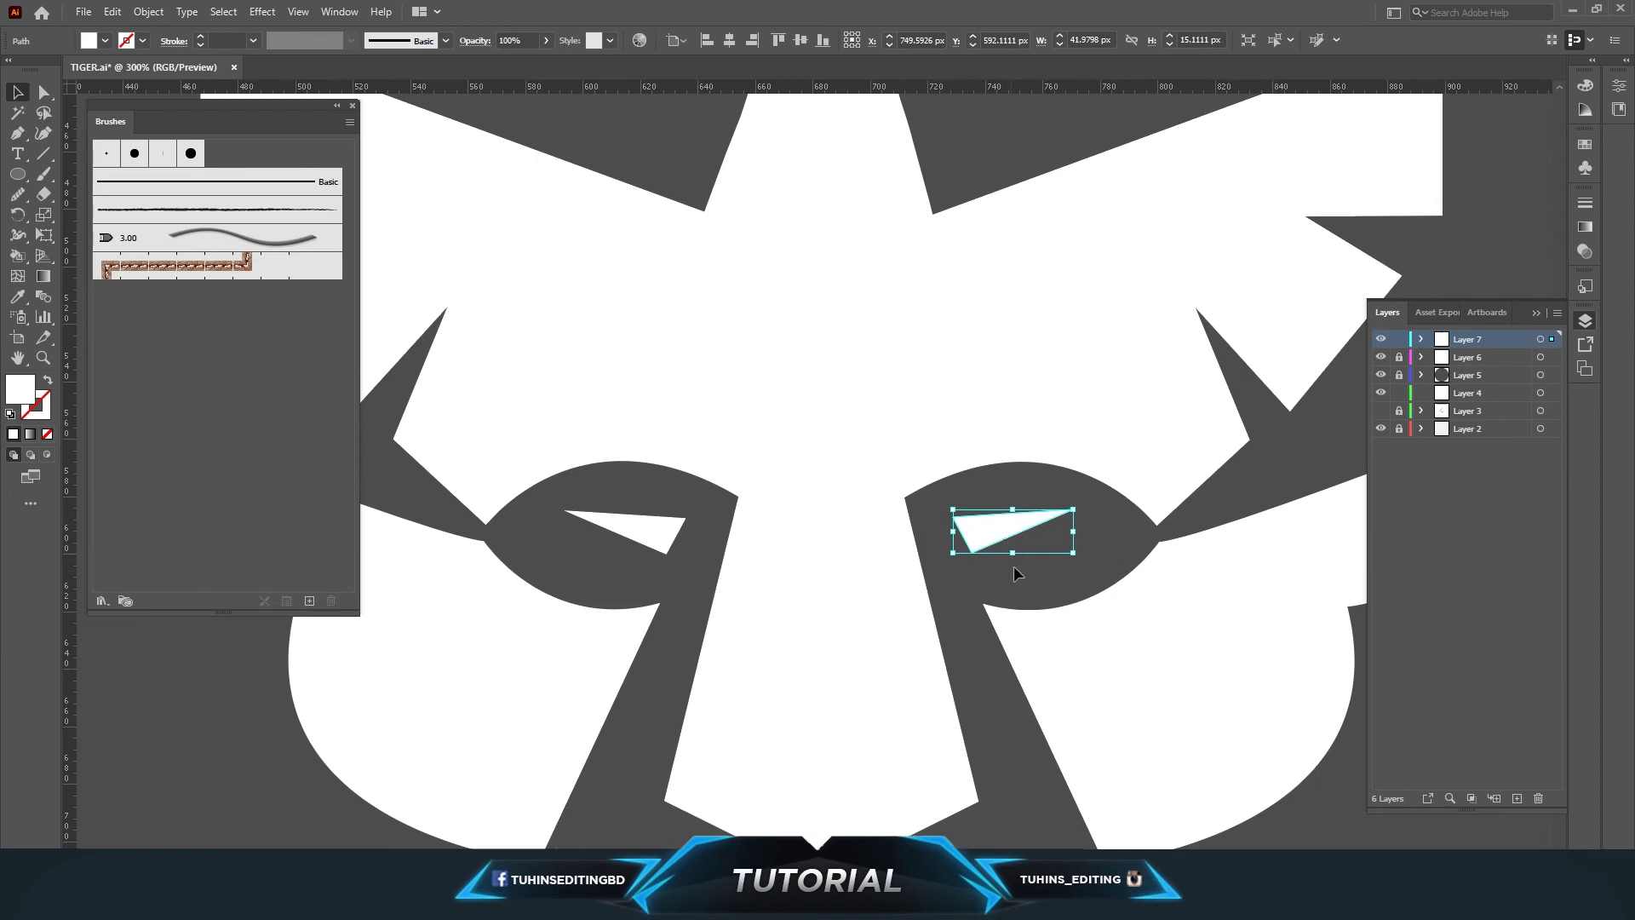
click(1019, 573)
key(ctrl+minus)
key(ctrl+minus)
key(ctrl+minus)
key(ctrl+minus)
key(ctrl+minus)
key(ctrl+0)
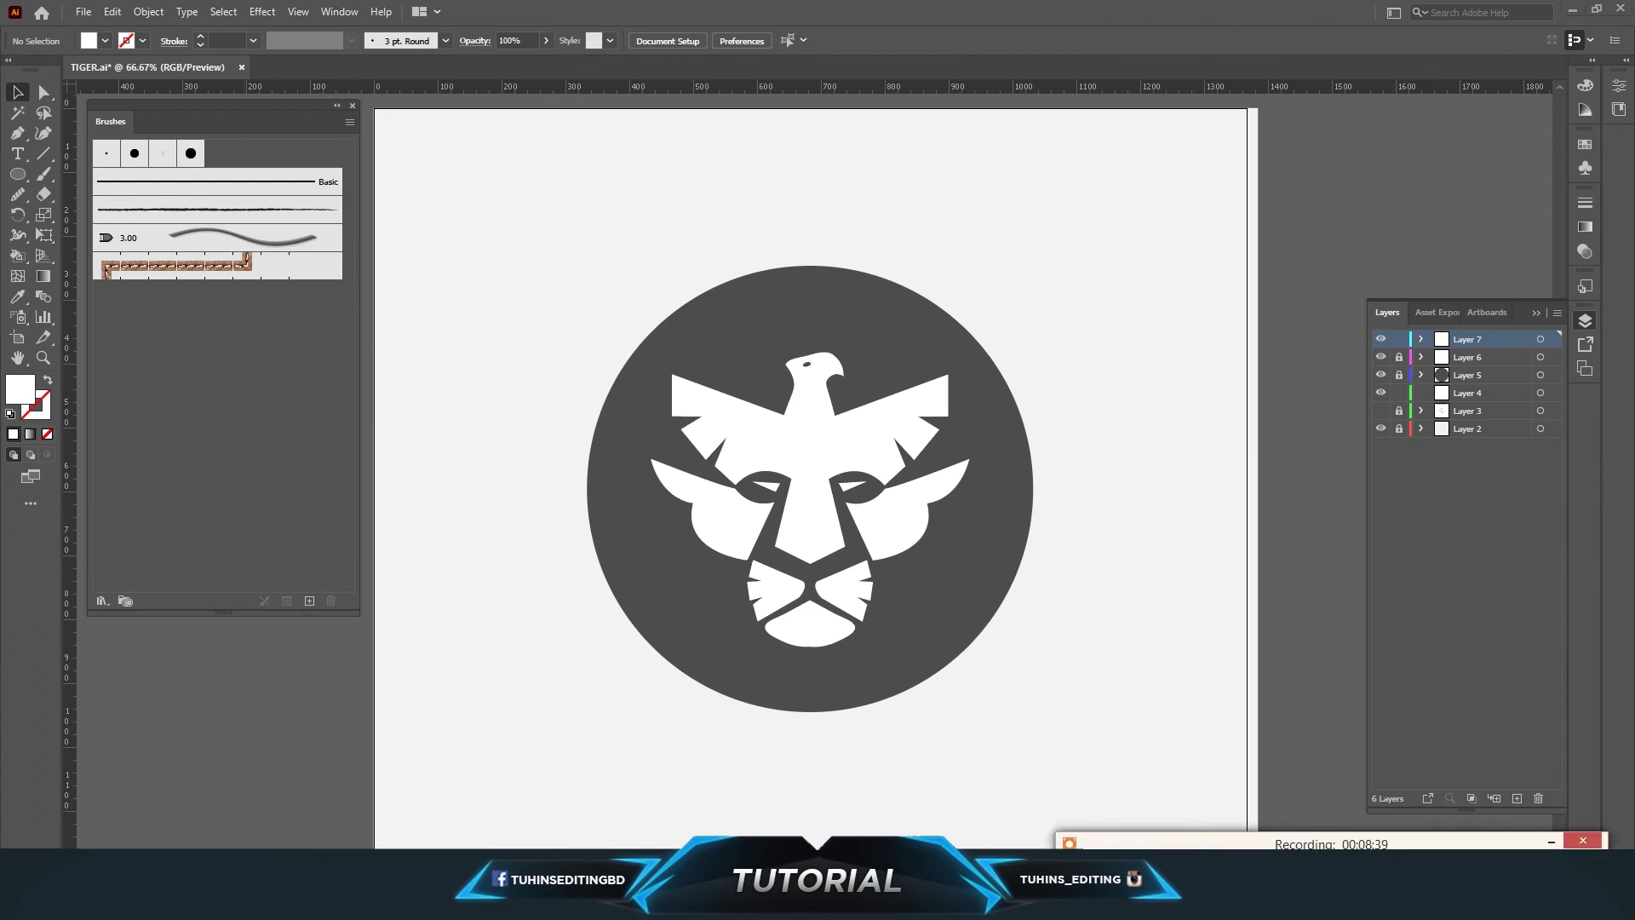
Step: Unlock the layers and scale the whole tiger emblem down around its centre
click(1551, 842)
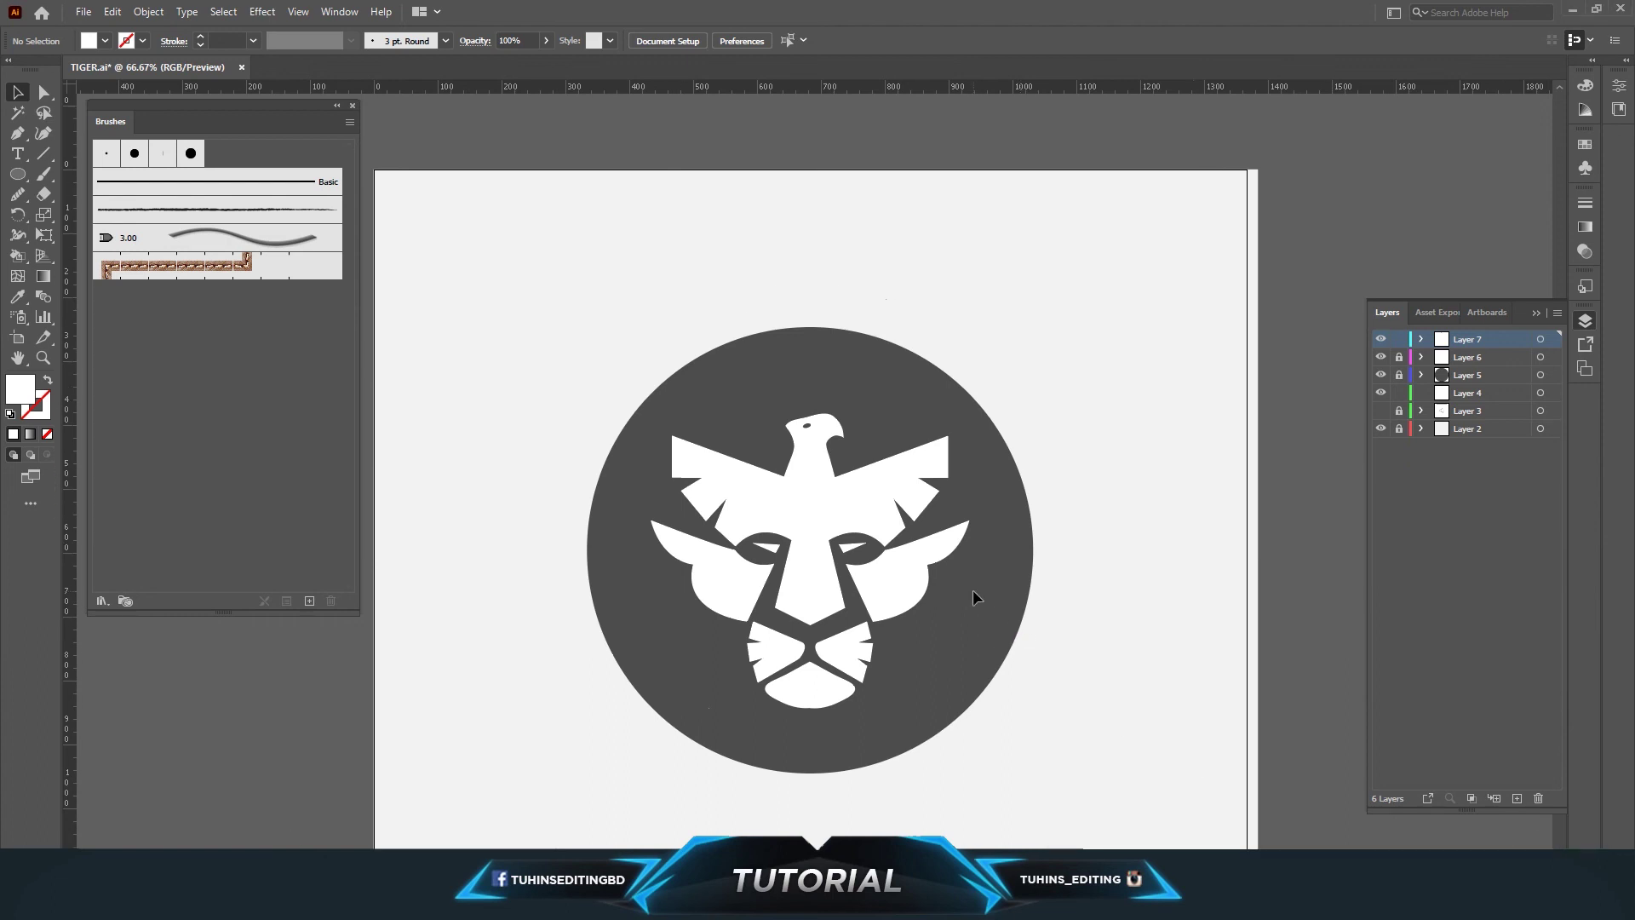
scroll(973, 590, up, 2)
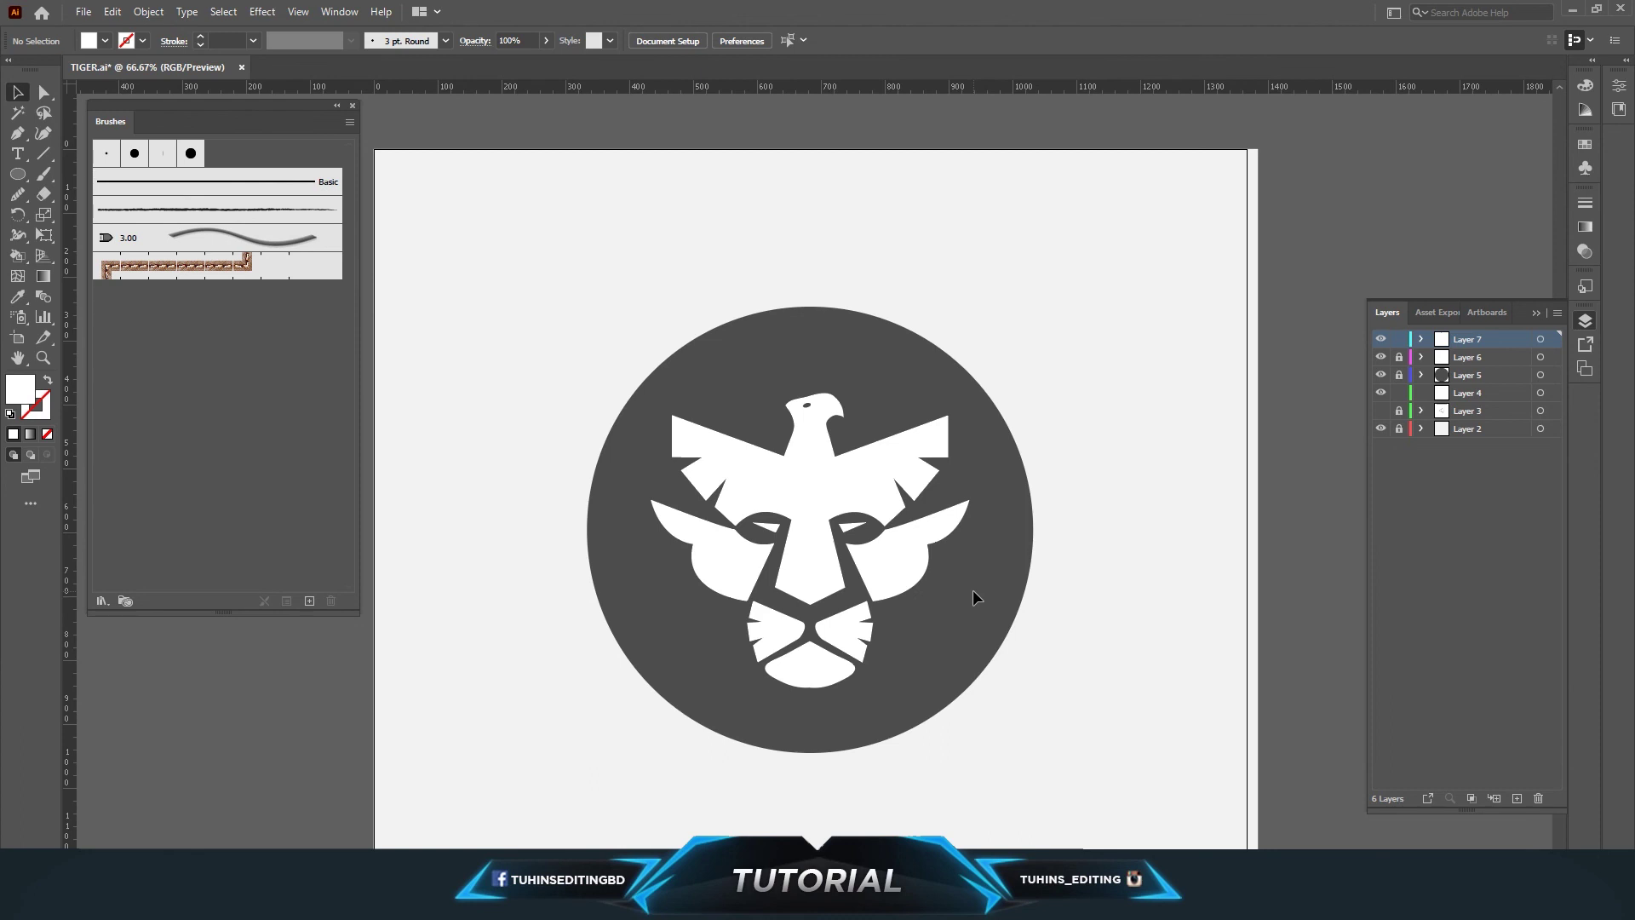
scroll(973, 589, down, 3)
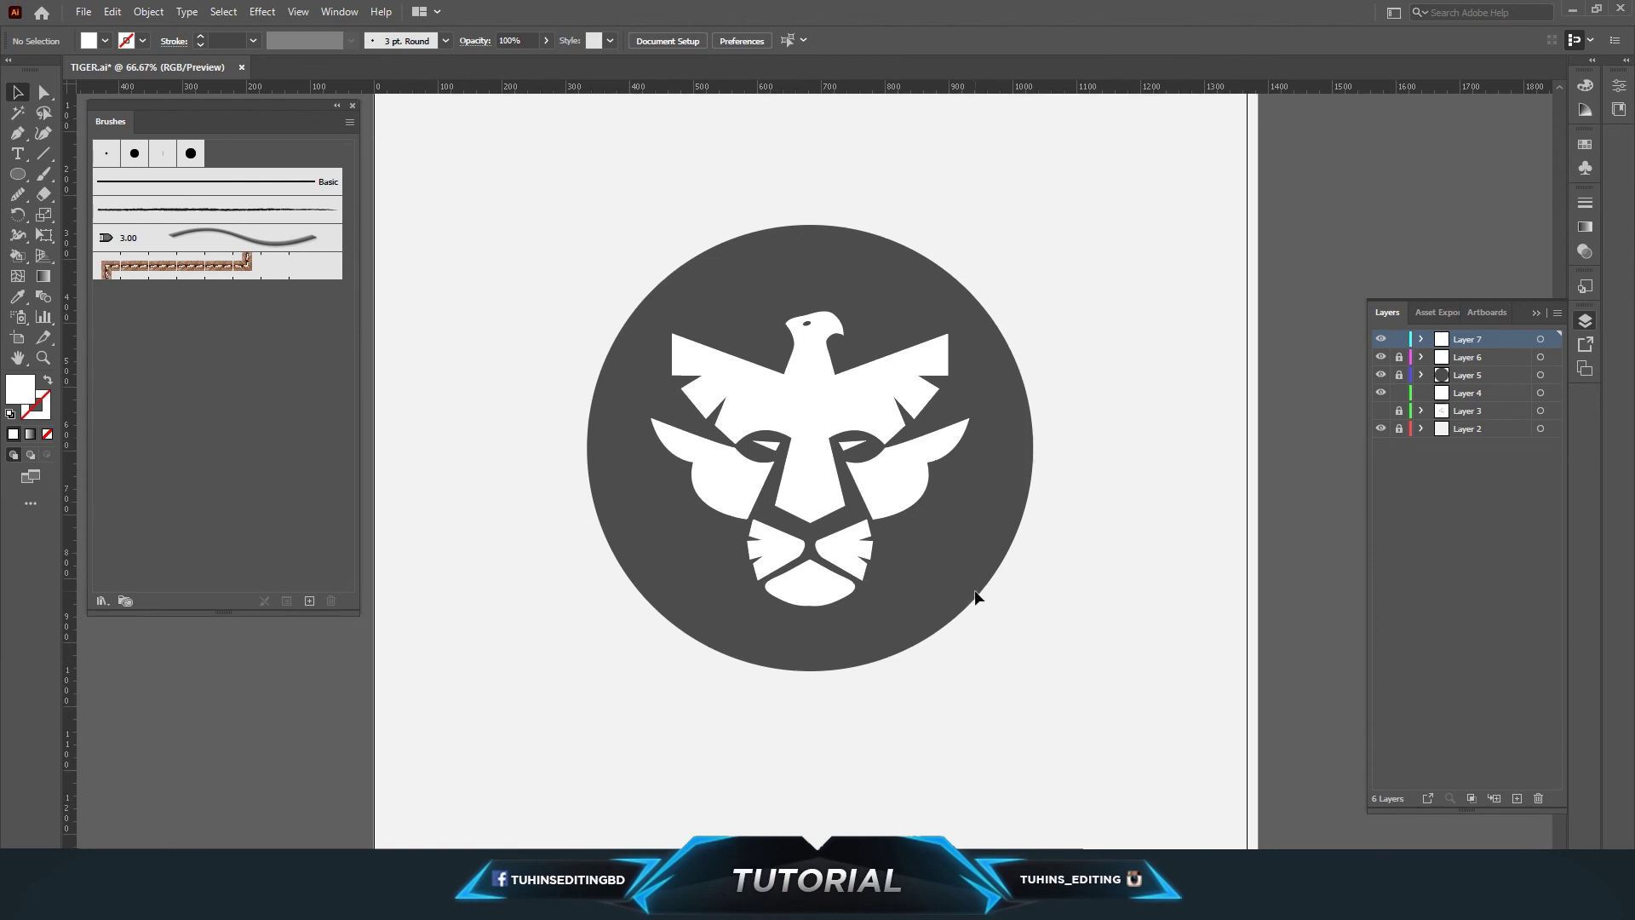
drag(1399, 359, 1400, 375)
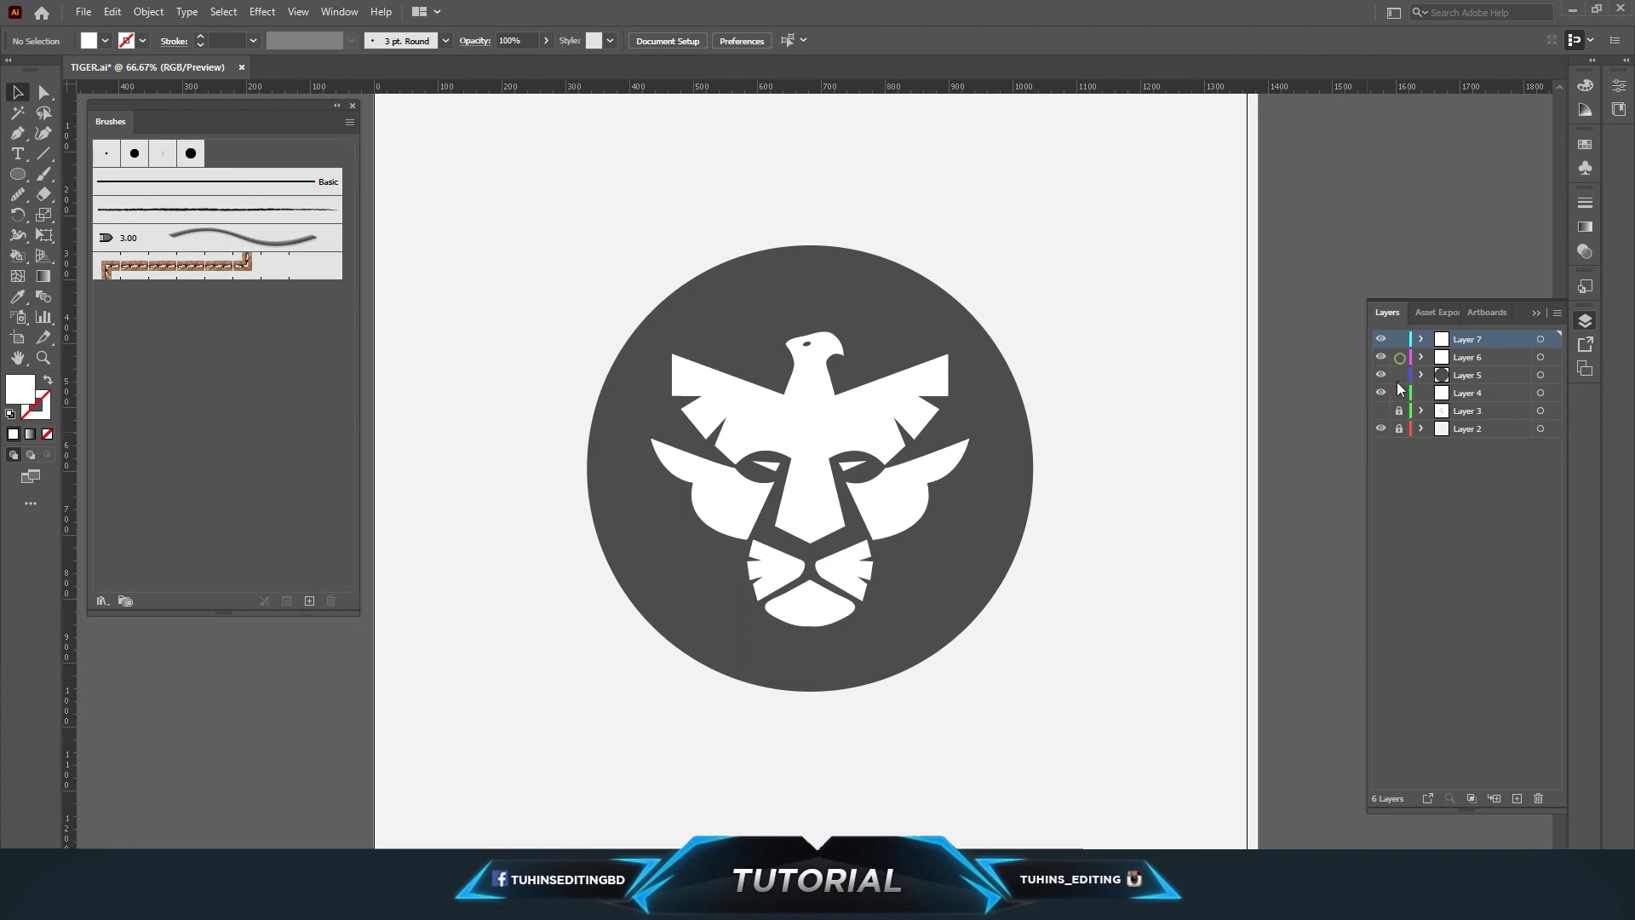
scroll(1122, 454, down, 3)
key(ctrl+a)
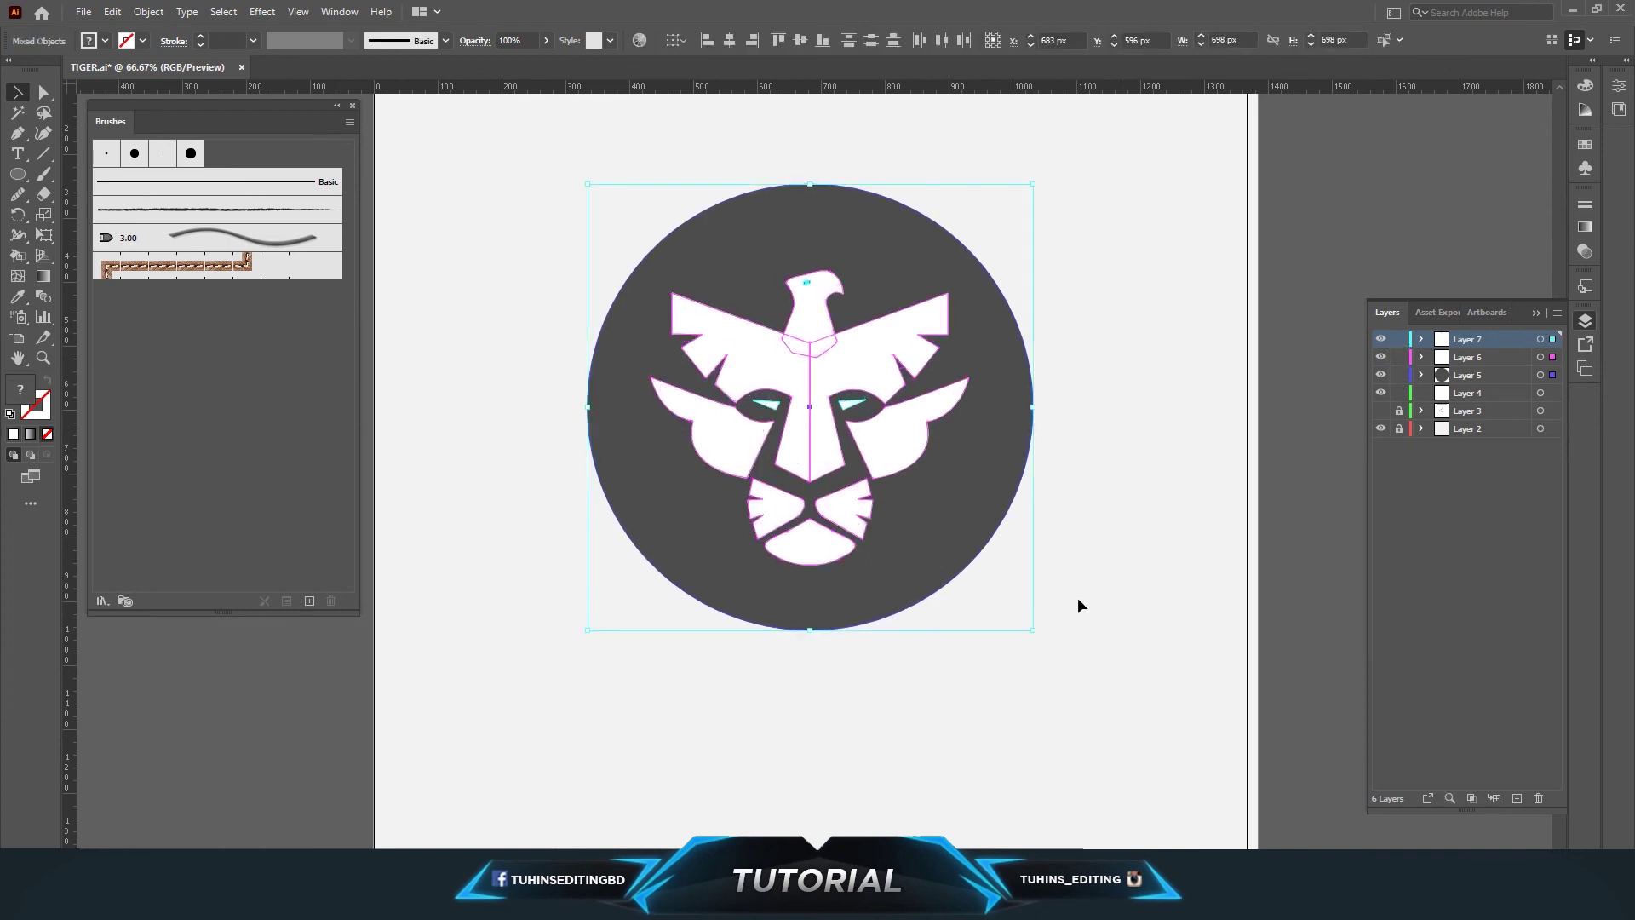
drag(1033, 630, 988, 564)
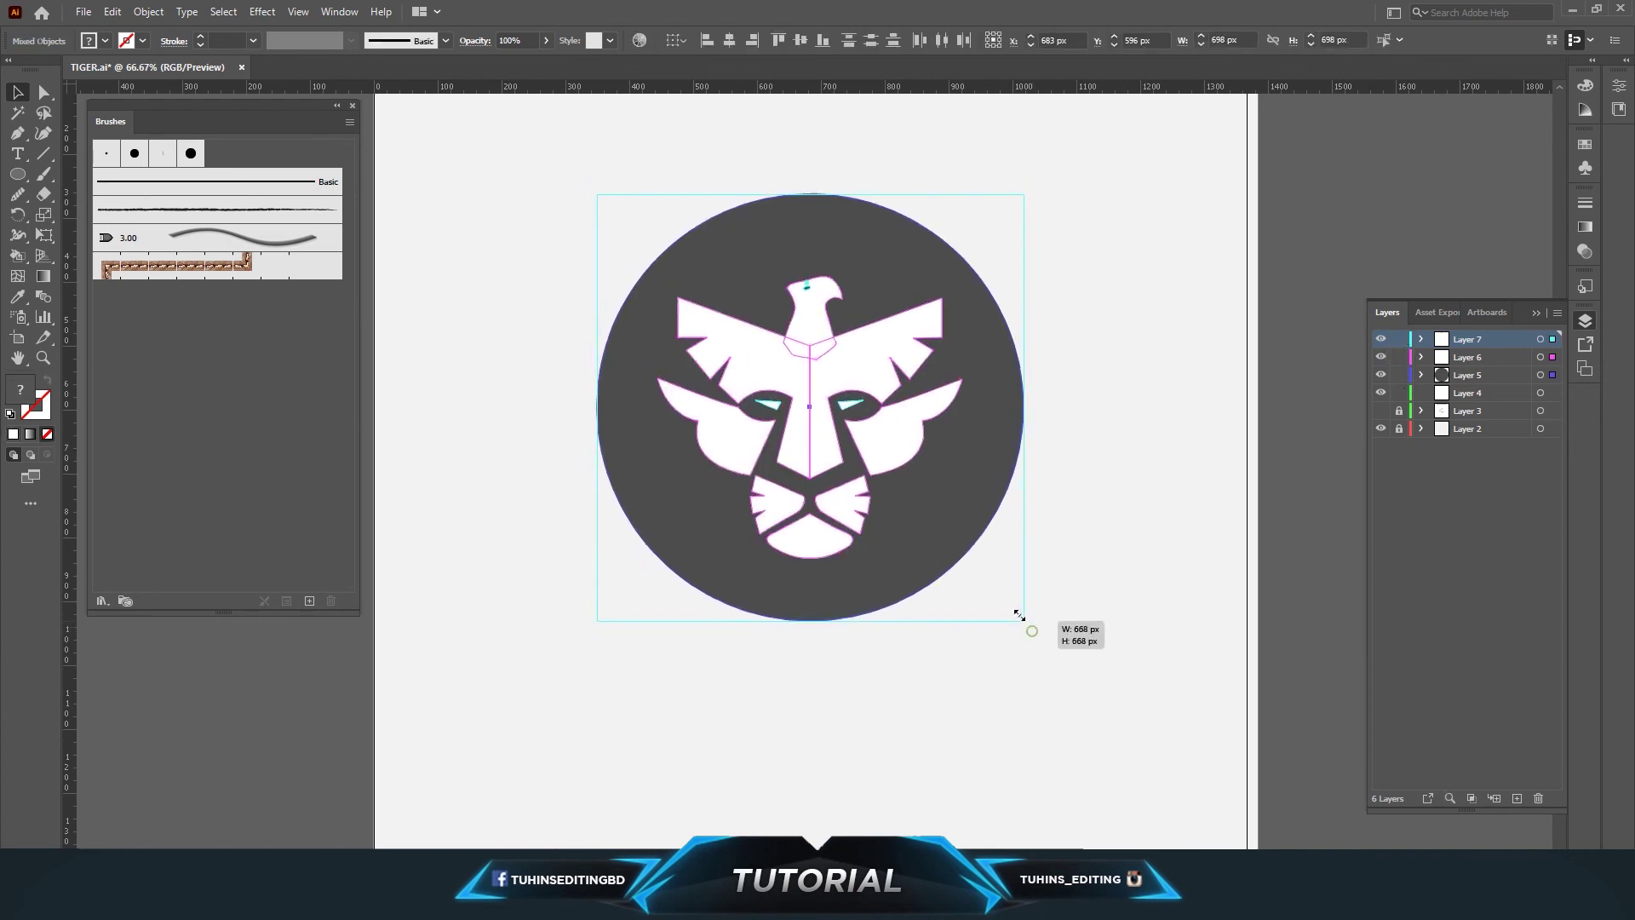
click(1029, 468)
Step: Lock Layers 4–7 and add a new empty Layer 8 for the title
key(ctrl+minus)
key(ctrl+plus)
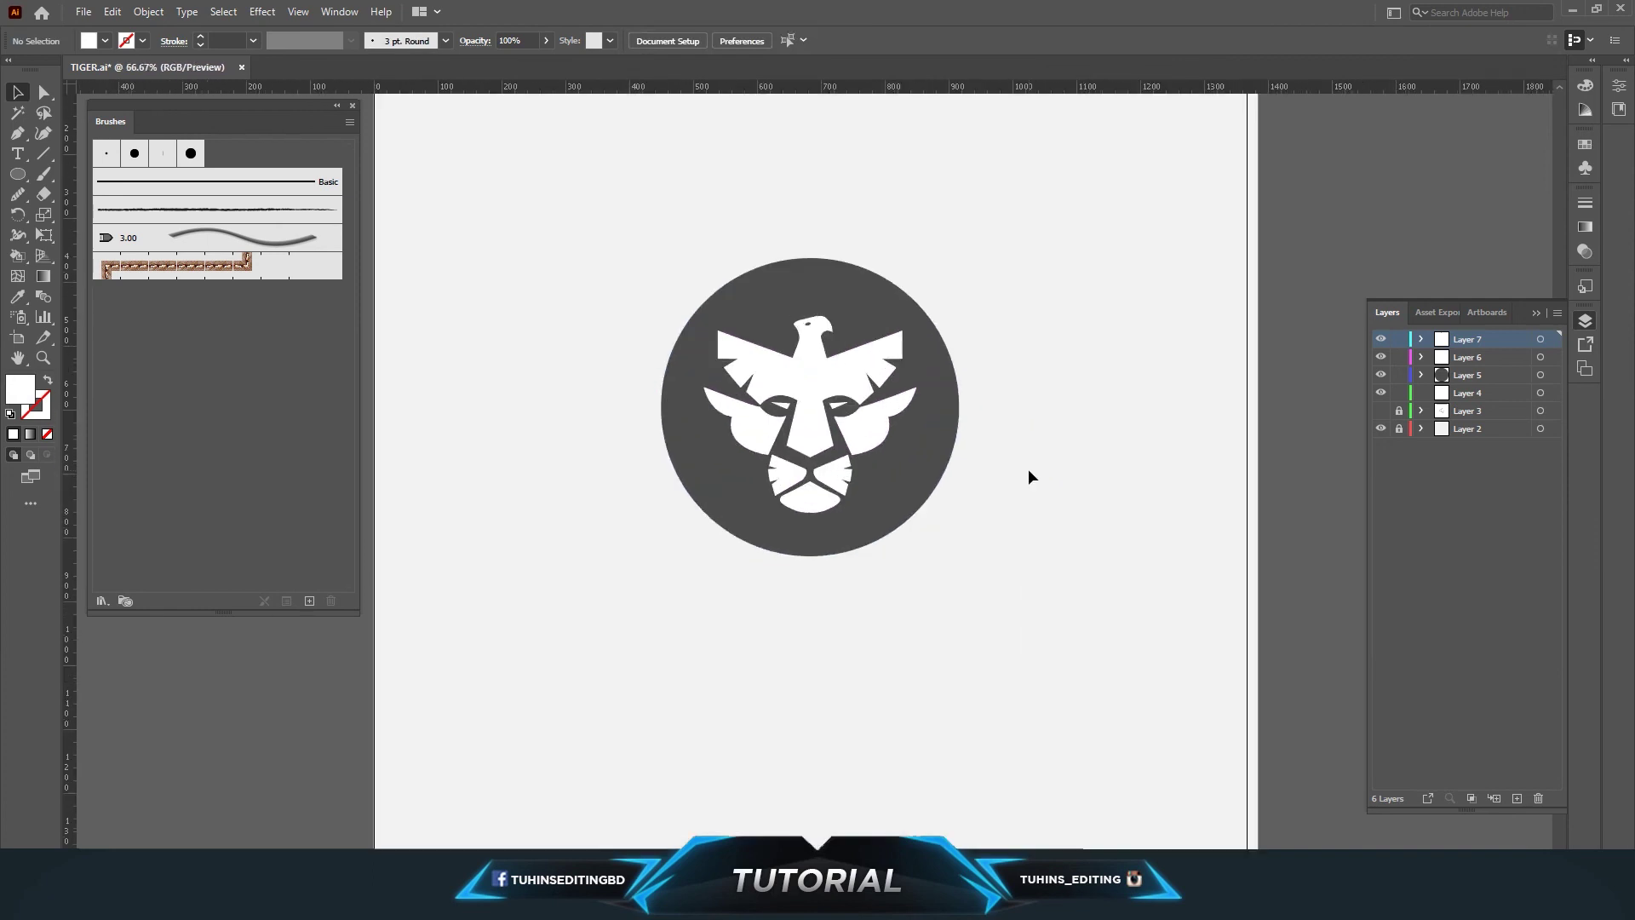
drag(1399, 341, 1399, 394)
click(1518, 799)
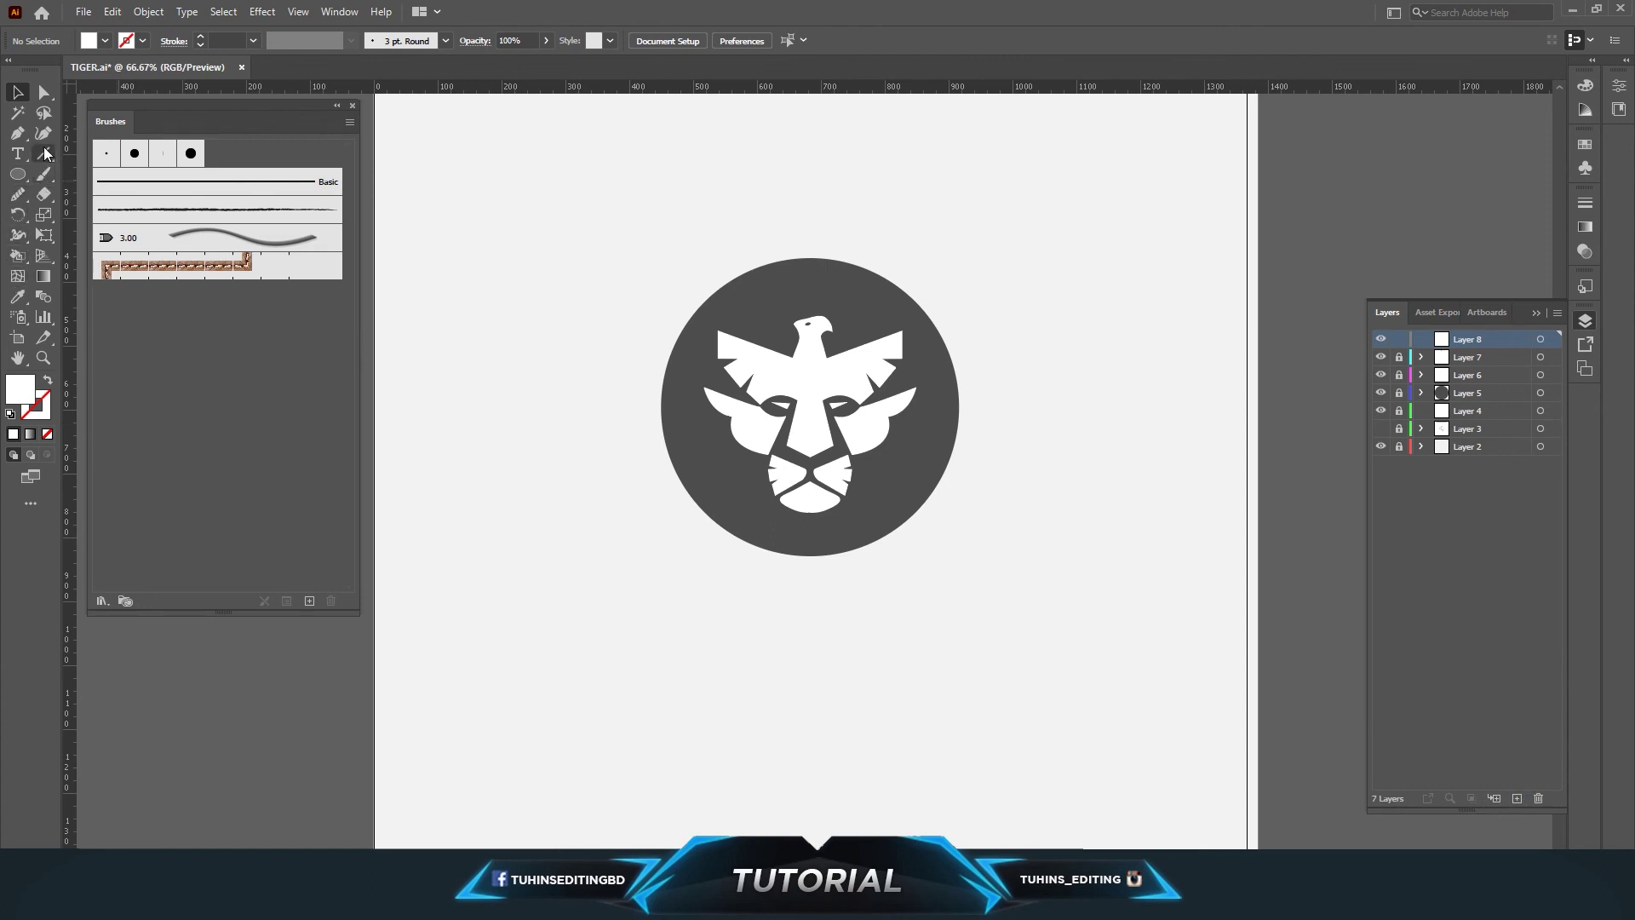
Step: Type the title 'TigerBird' below the emblem with a dark grey fill
click(17, 153)
click(105, 40)
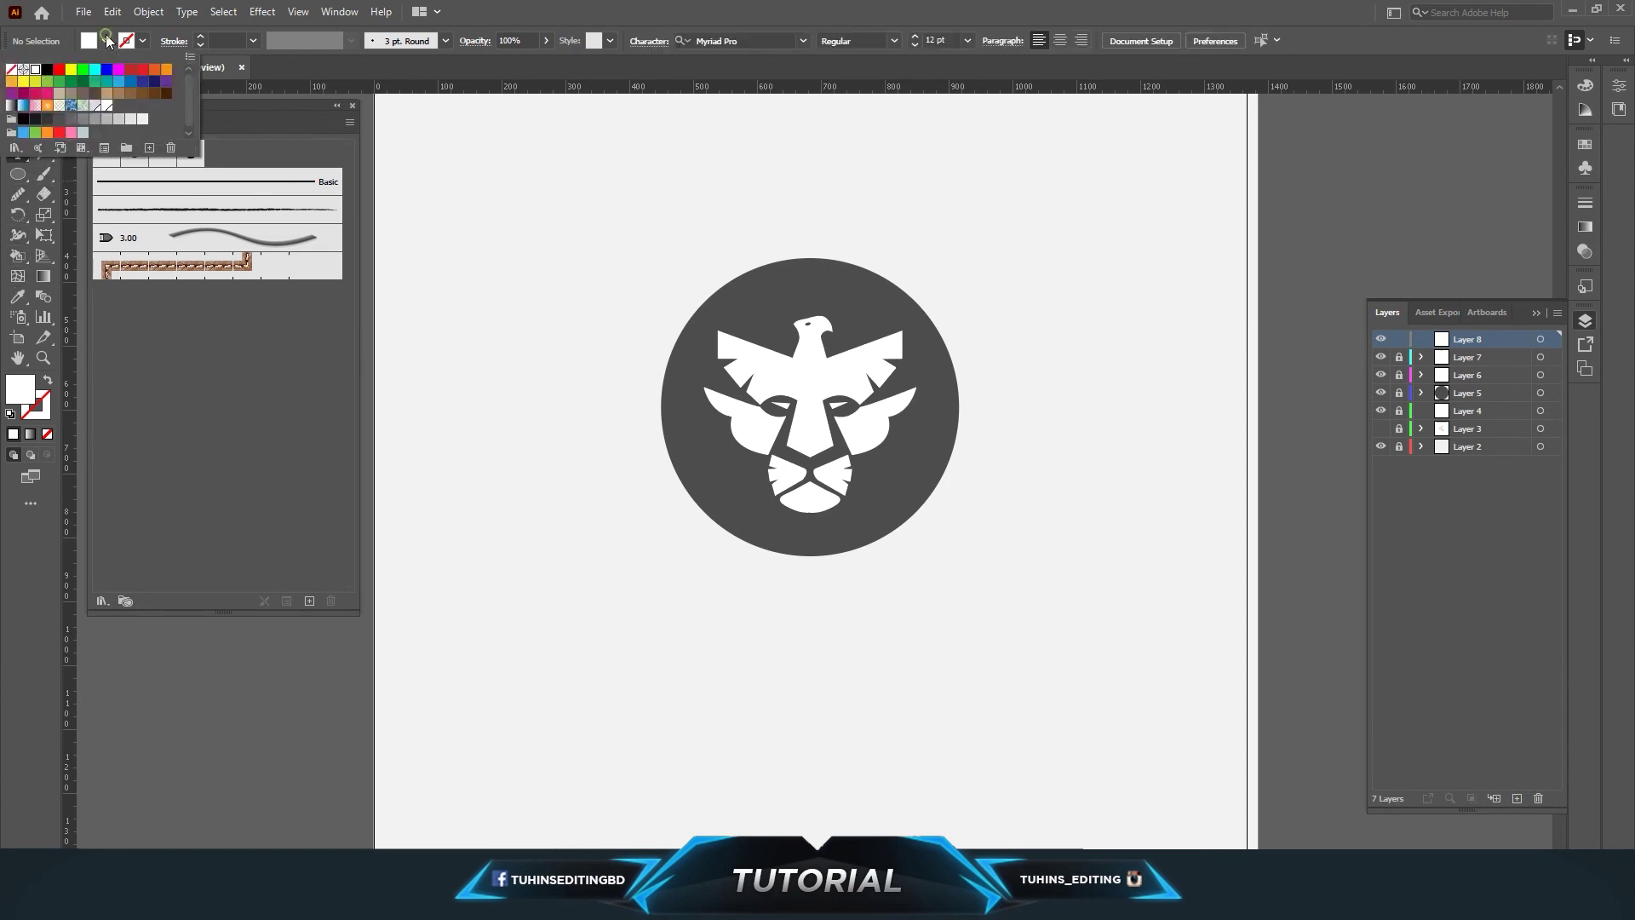
click(47, 118)
key(Escape)
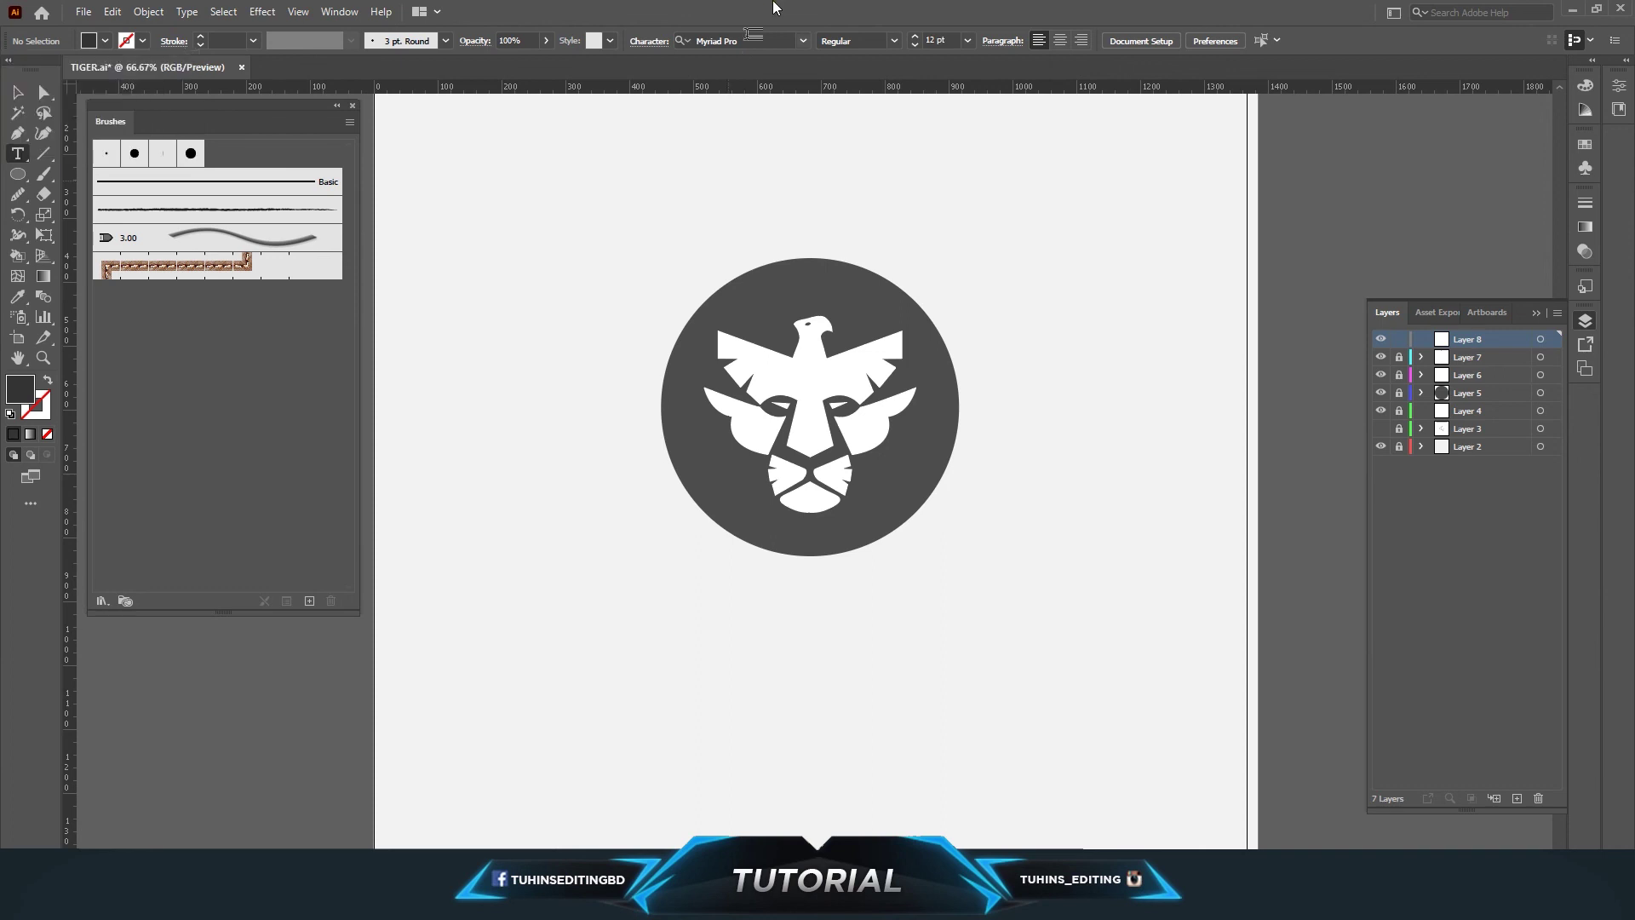
click(724, 684)
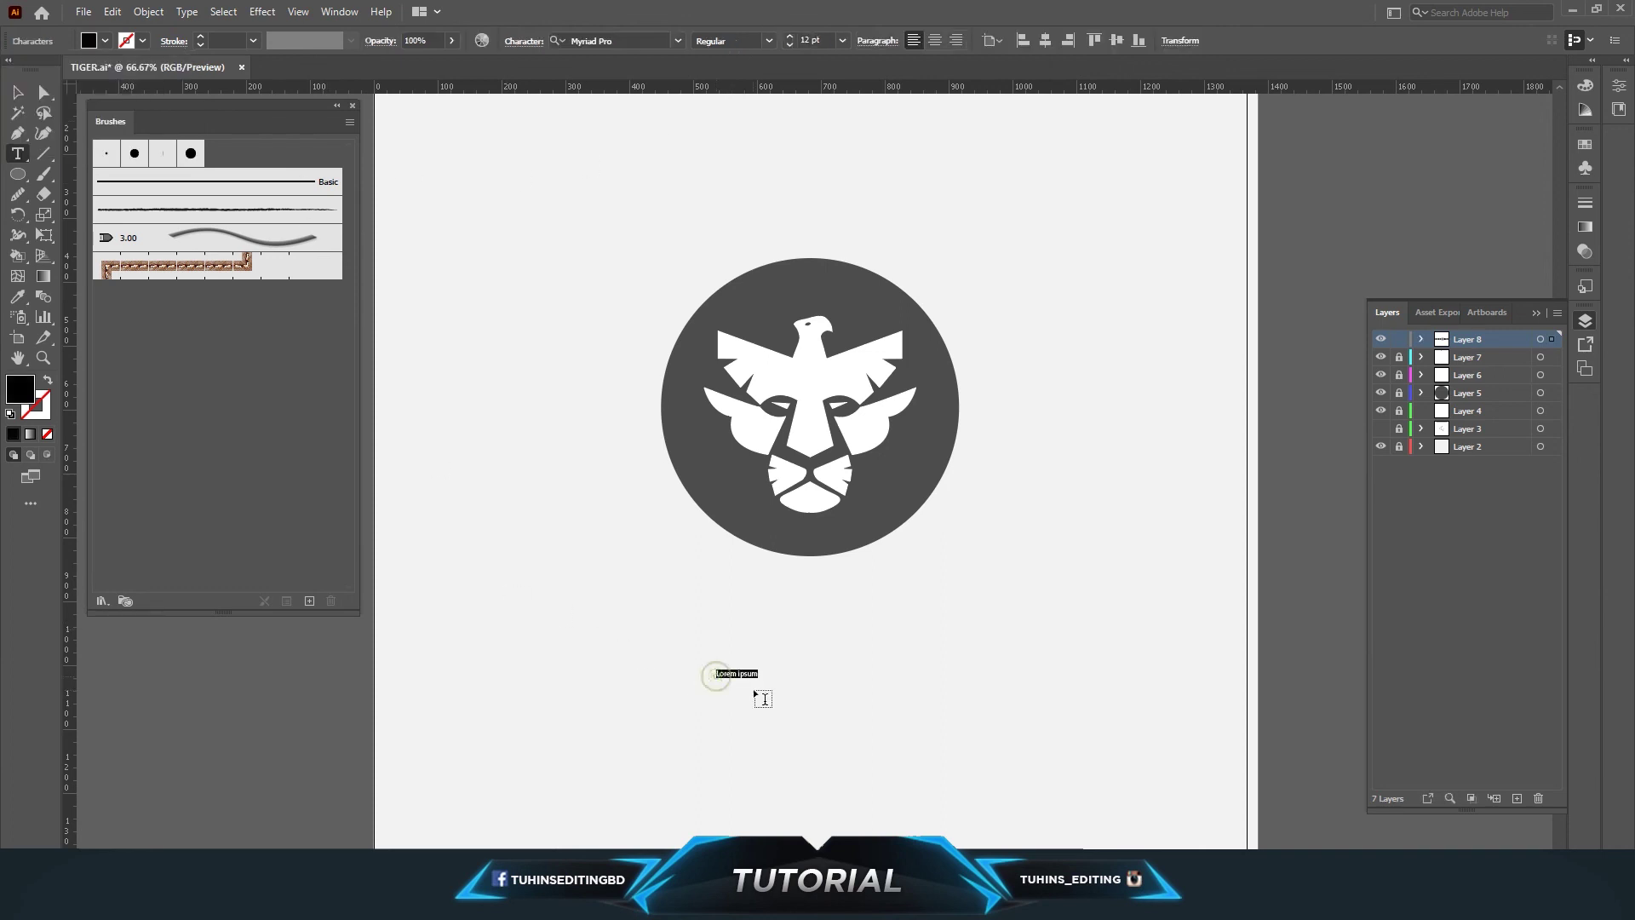
key(BackSpace)
text(rBird)
key(ctrl+a)
key(Escape)
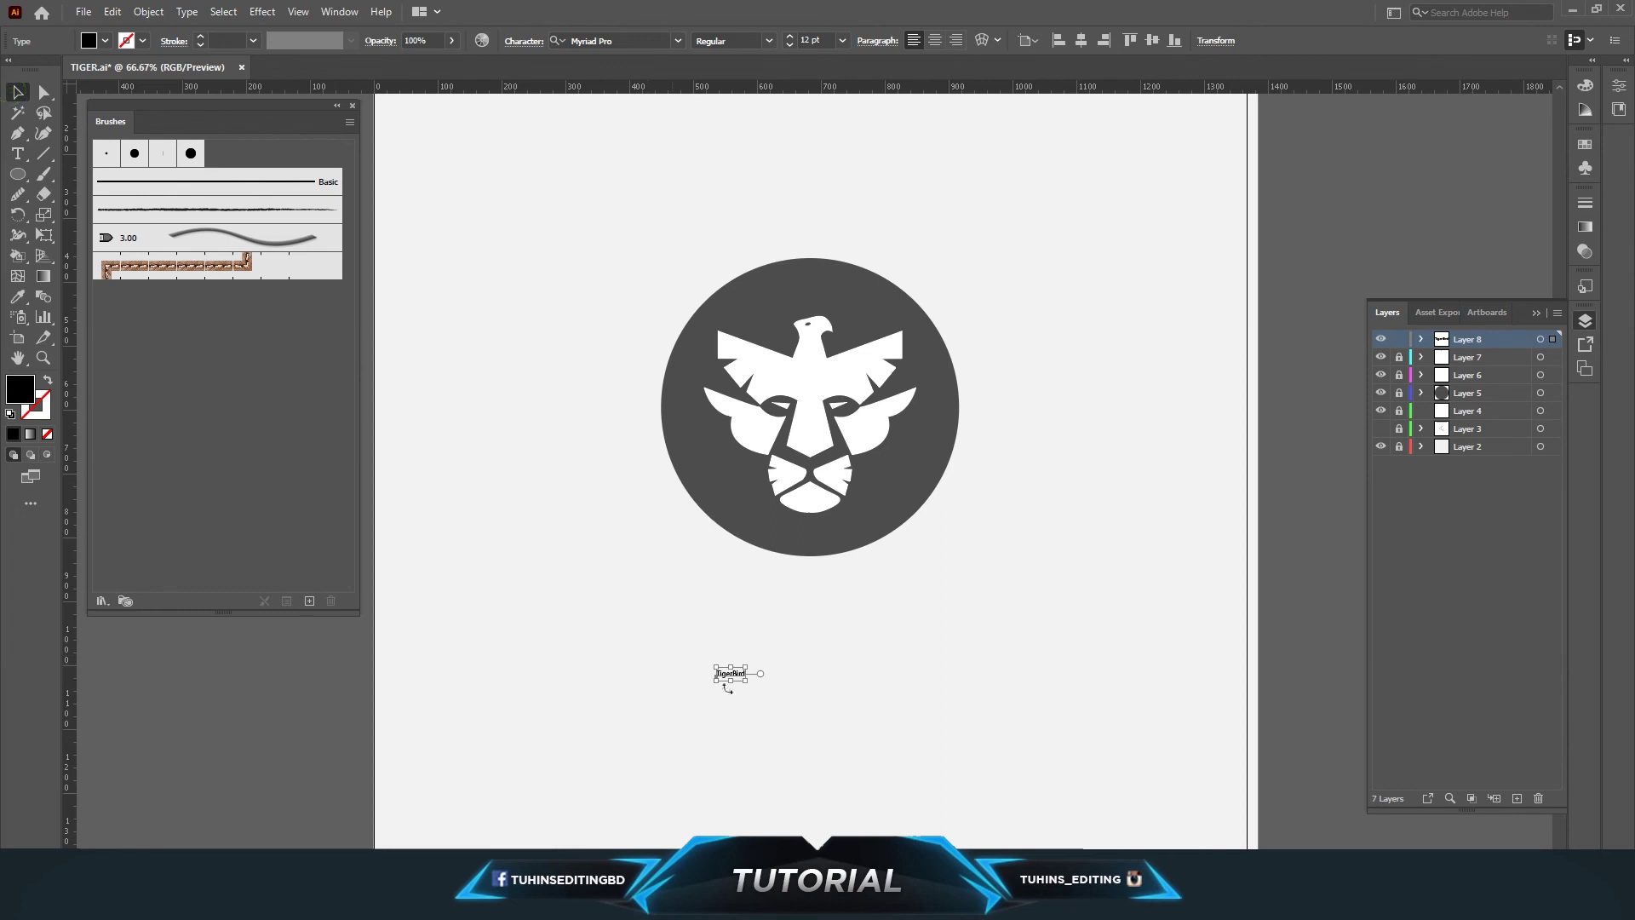
Step: Enlarge and horizontally centre the title, matching it to the logo's dark grey
mouse_move(752, 683)
mouse_down()
mouse_move(931, 750)
mouse_move(848, 654)
mouse_up()
click(1080, 40)
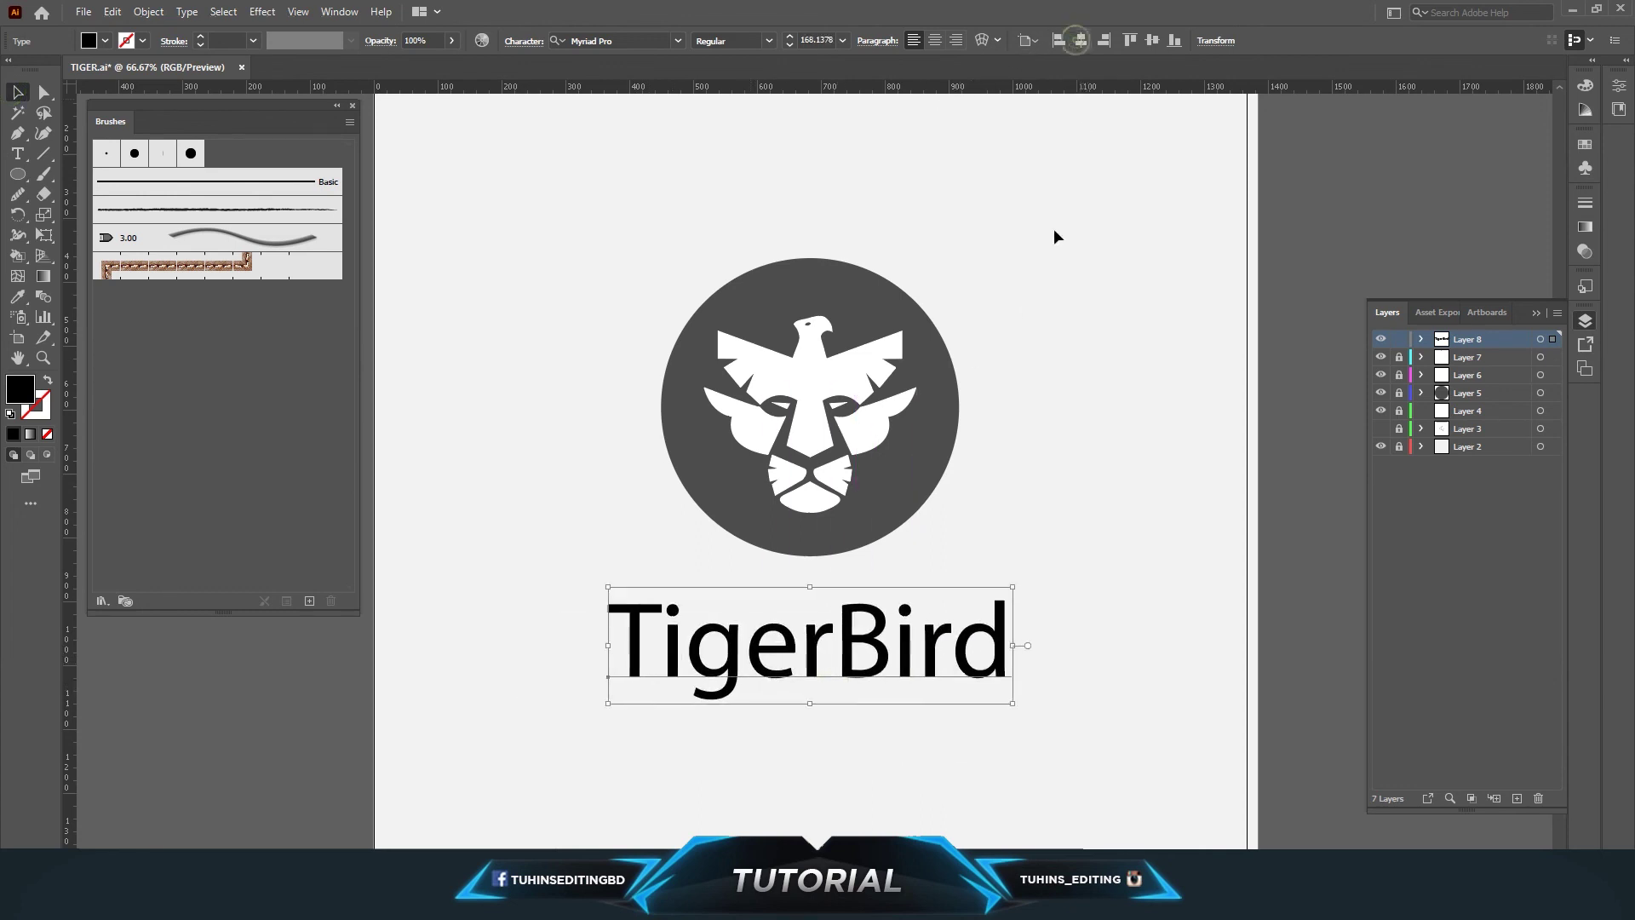
mouse_move(1012, 702)
mouse_down()
mouse_move(880, 662)
mouse_move(861, 637)
mouse_up()
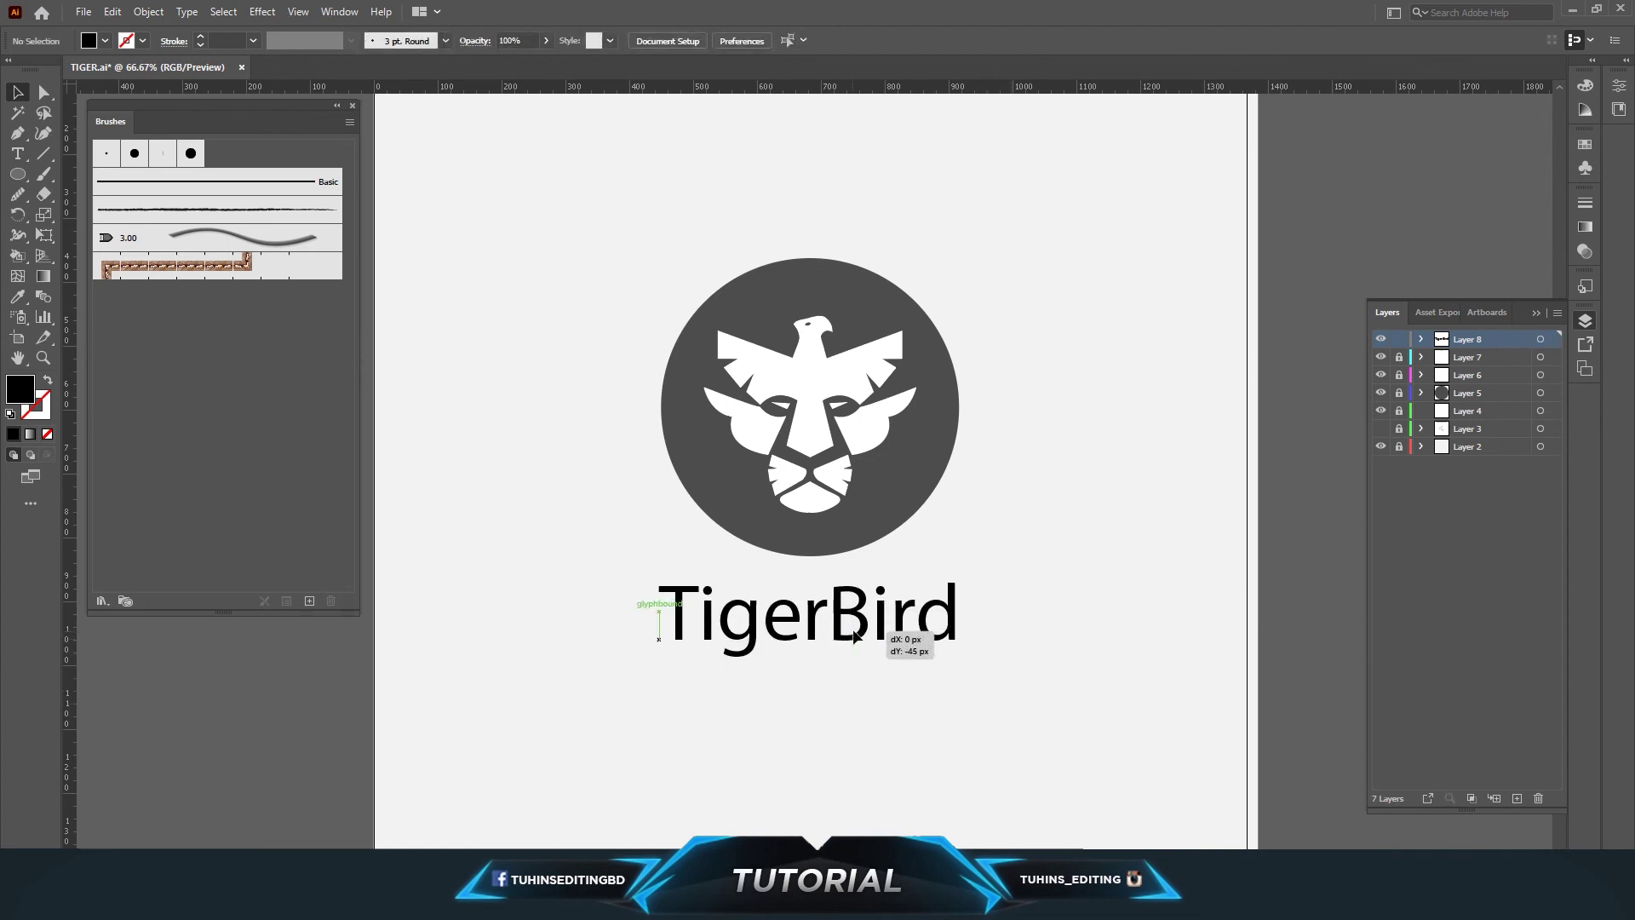
key(i)
click(878, 494)
key(v)
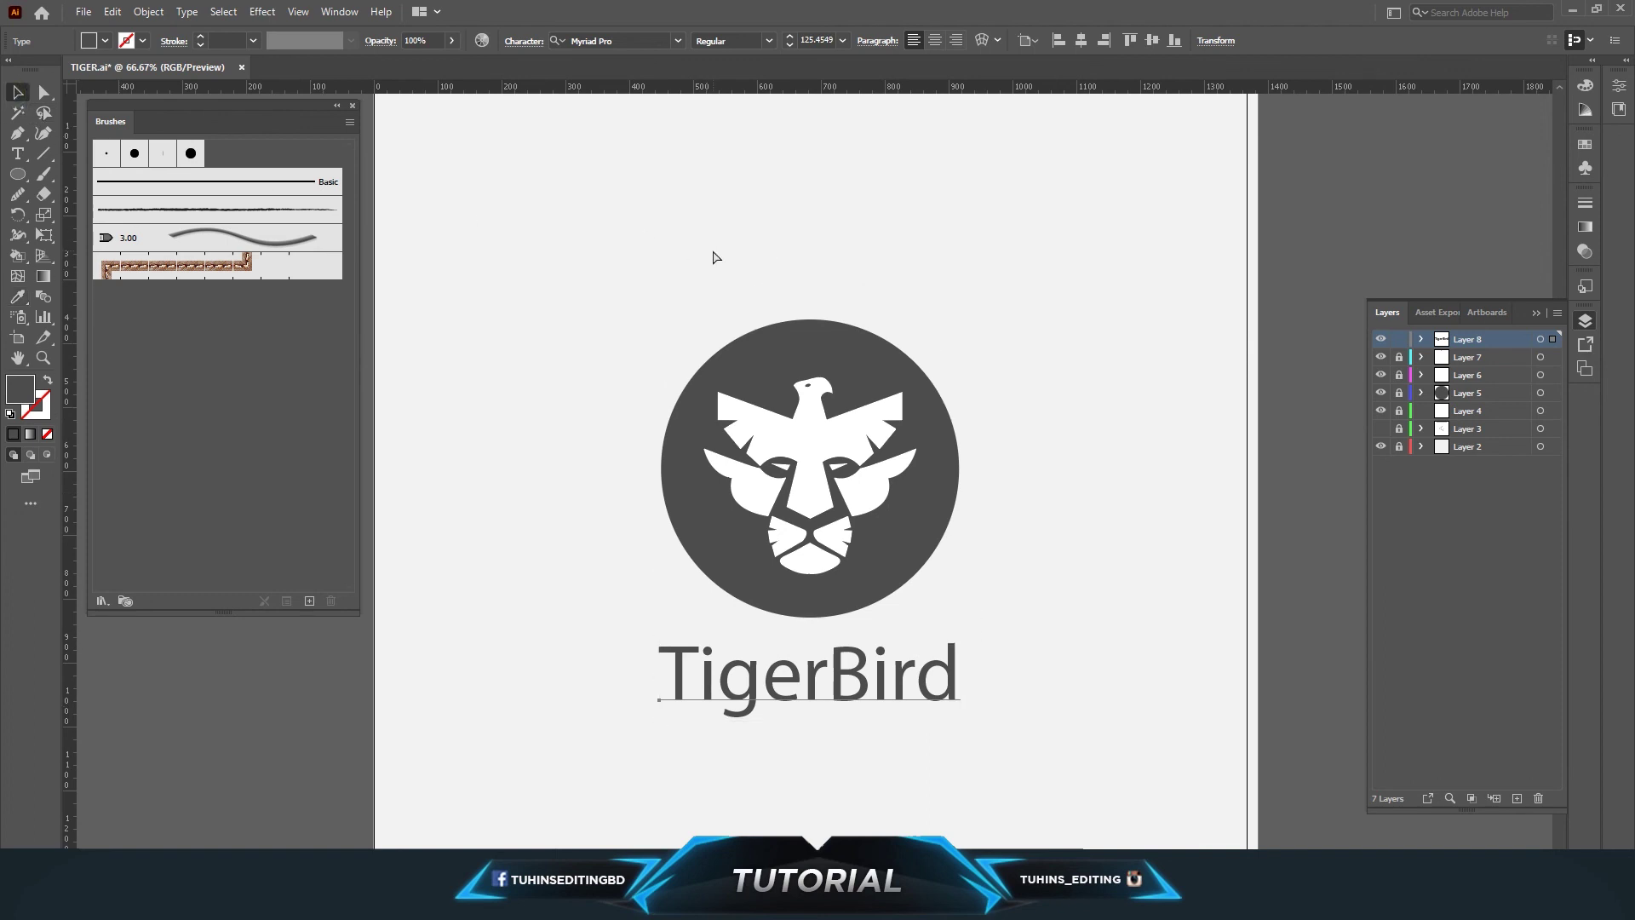
key(ctrl+minus)
Step: Set the TIGERBIRD title in the Hominis font, shrink it and centre it
scroll(712, 249, up, 3)
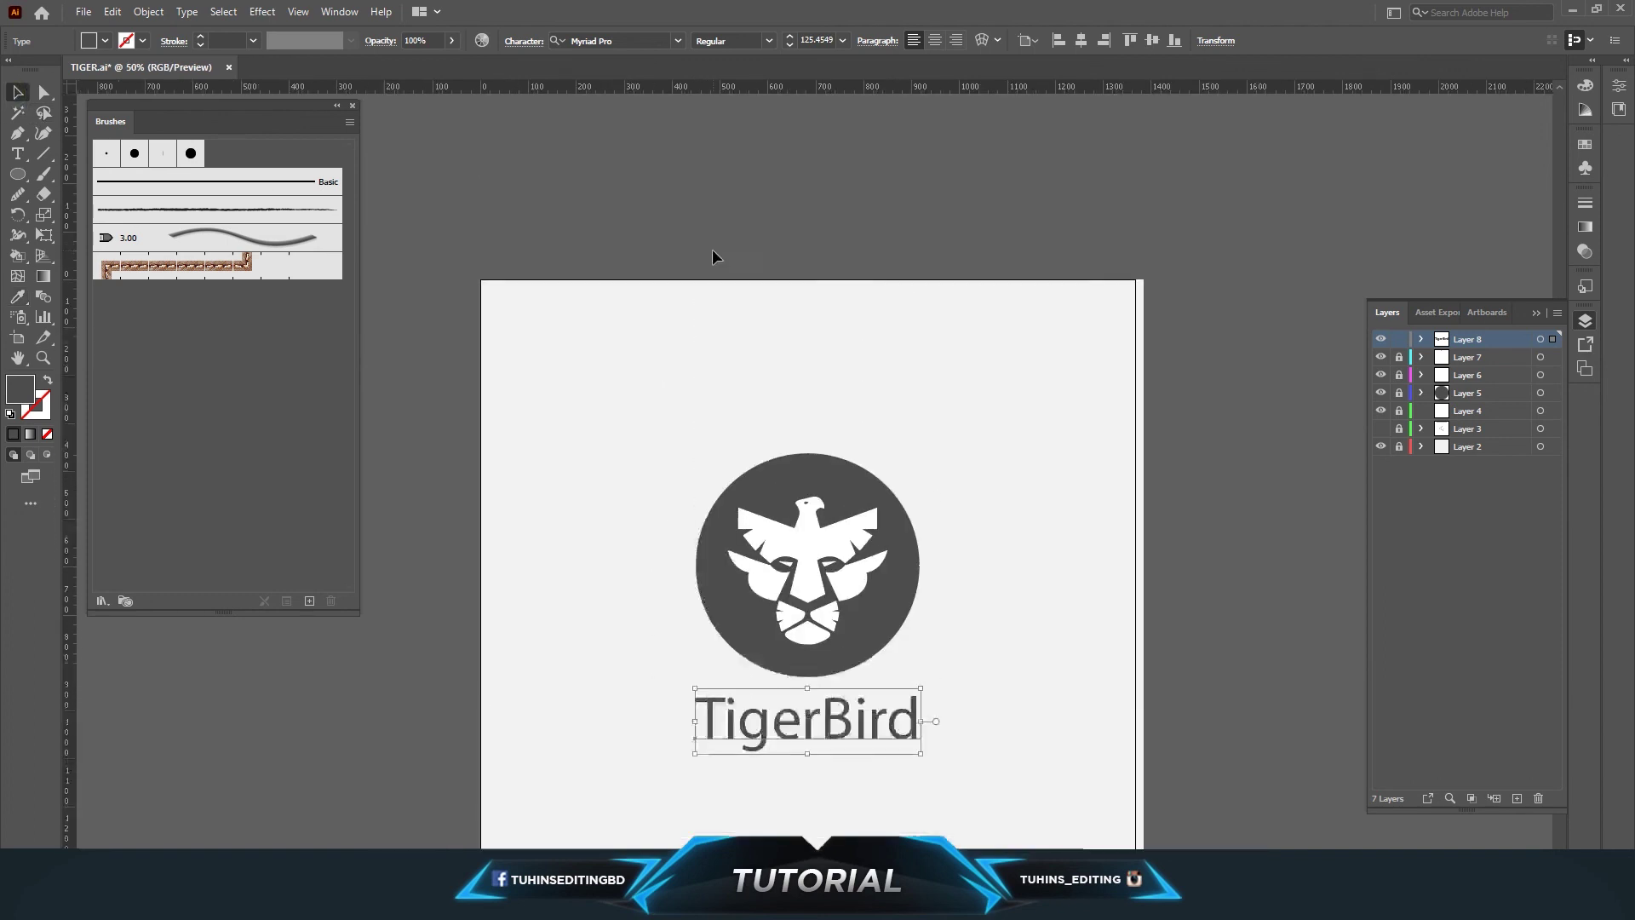
click(684, 40)
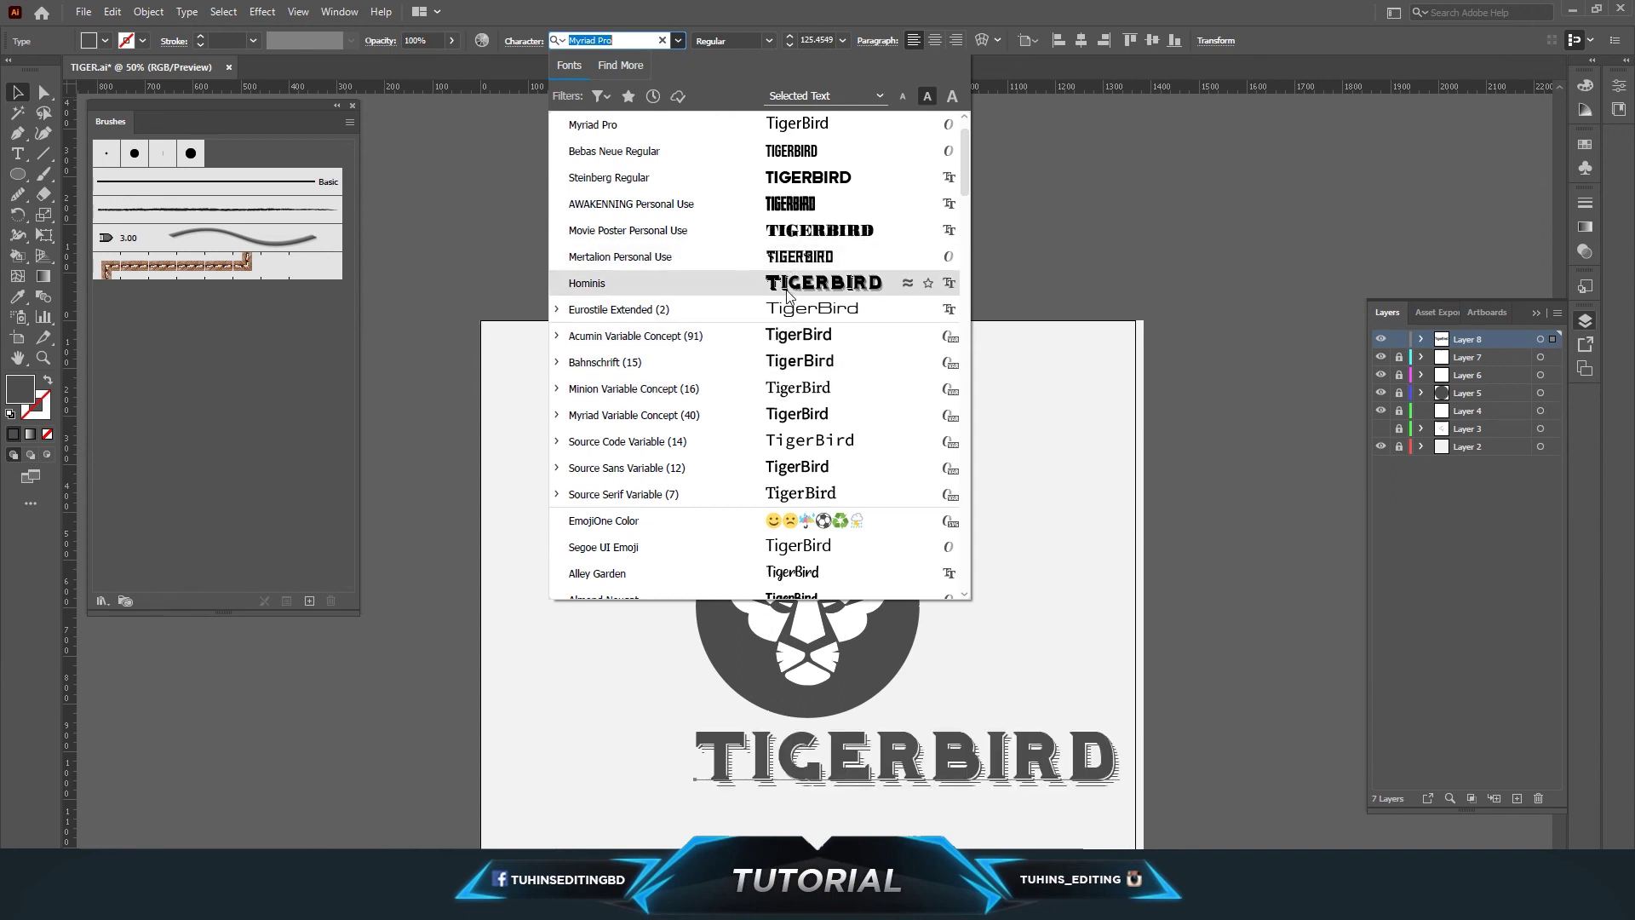
click(787, 293)
drag(1118, 792, 994, 772)
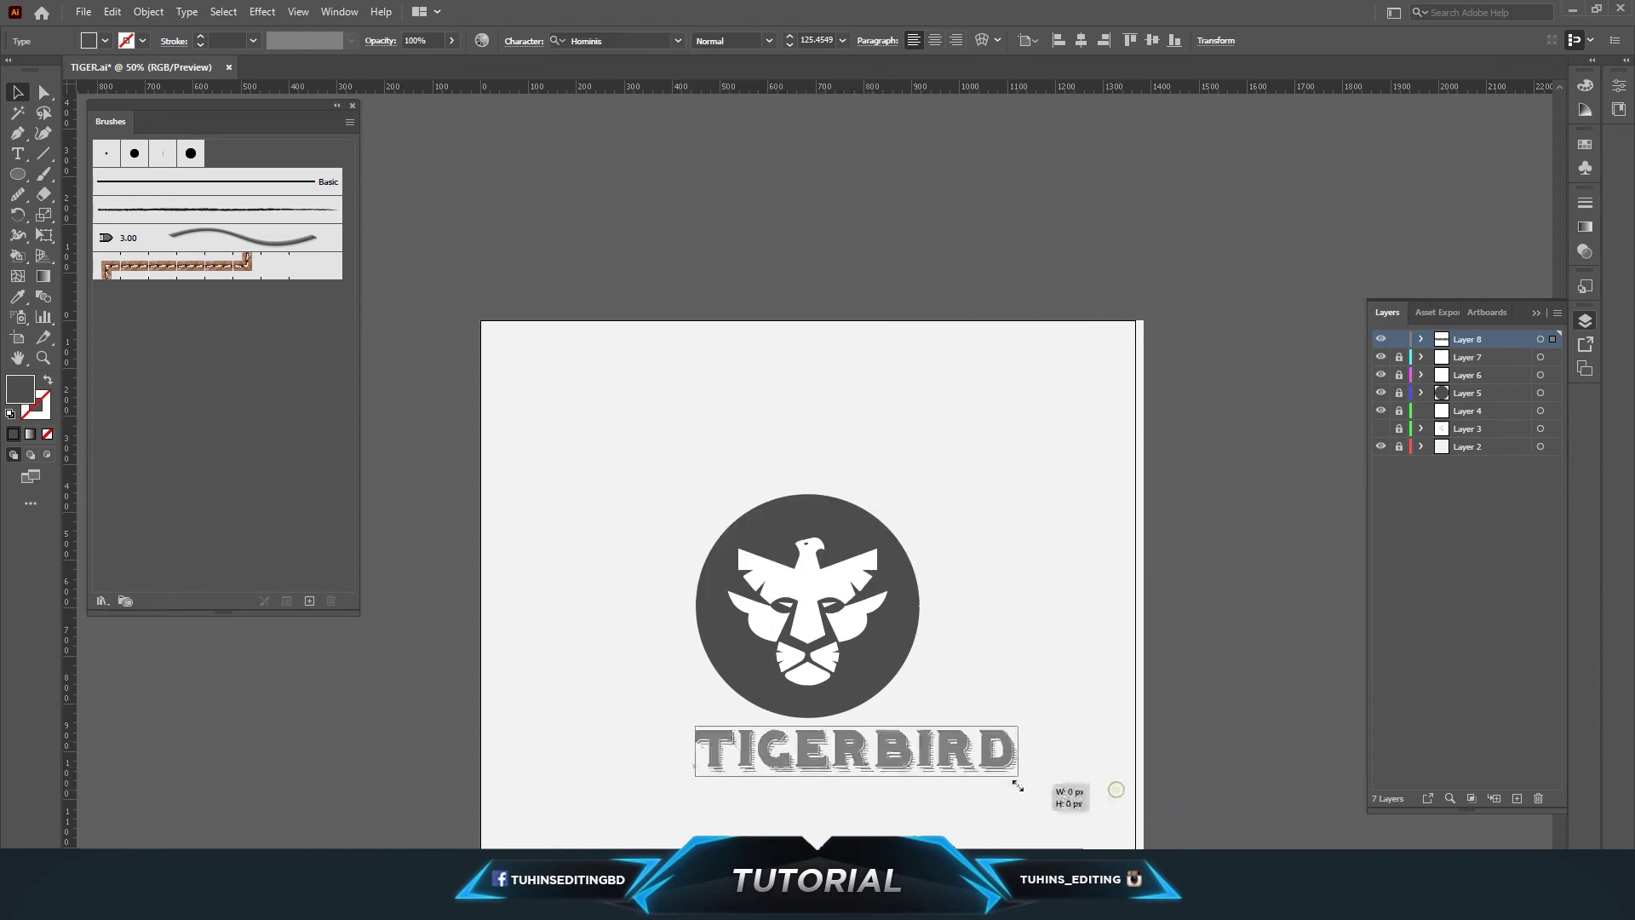
click(1080, 40)
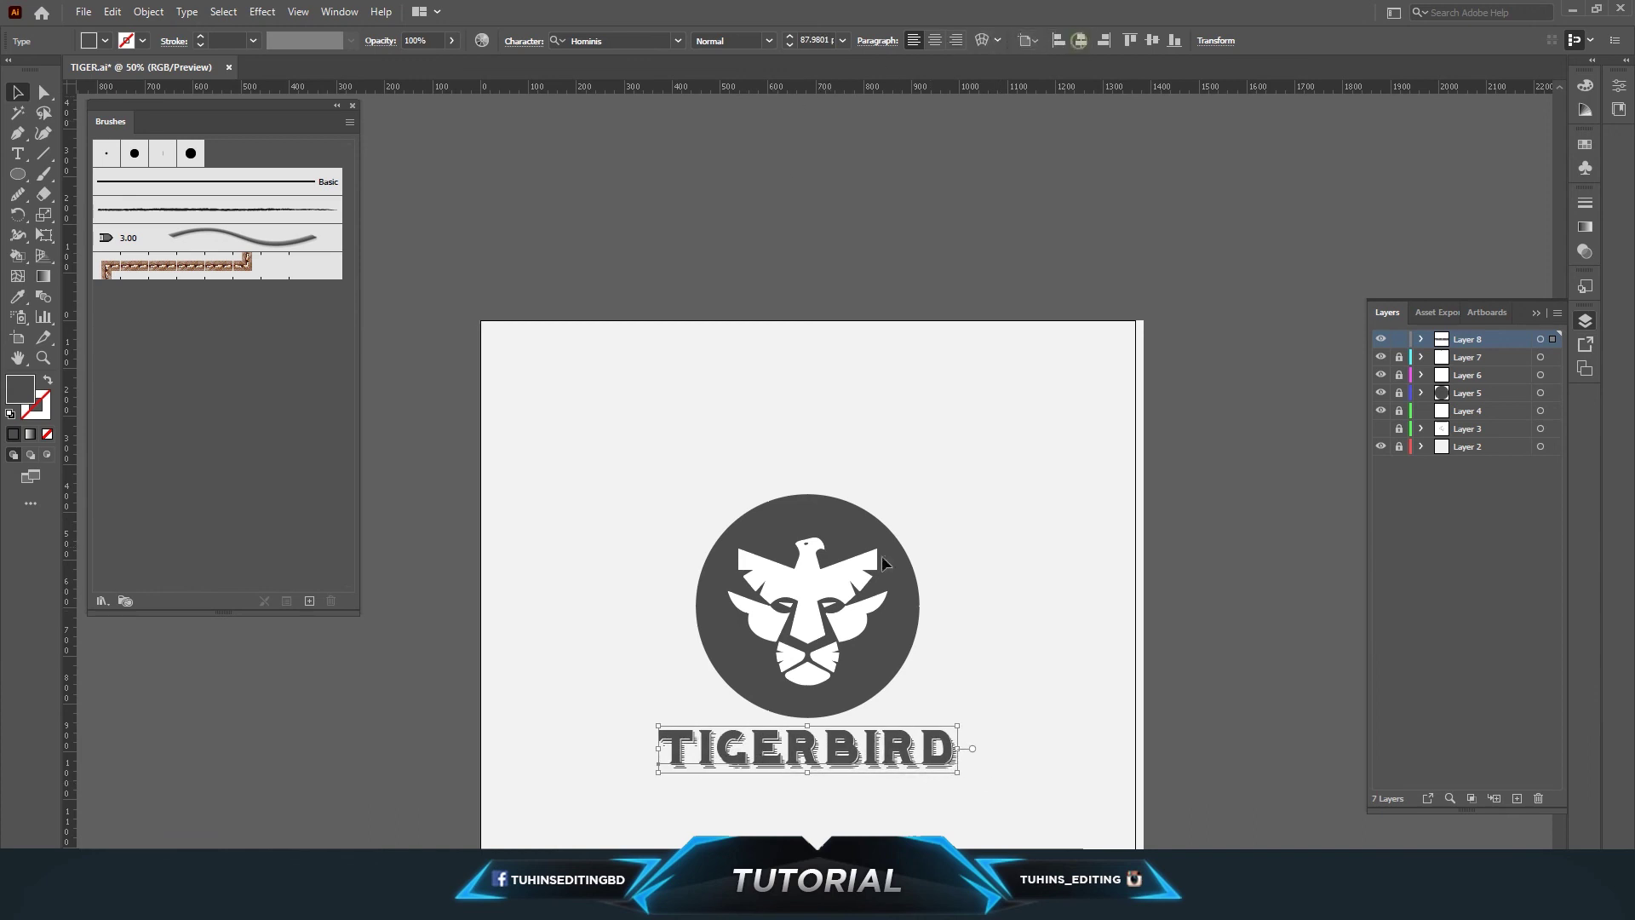
Step: Nudge the title and re-centre it beneath the circle
scroll(991, 559, down, 2)
click(997, 559)
drag(856, 655, 870, 661)
click(1087, 41)
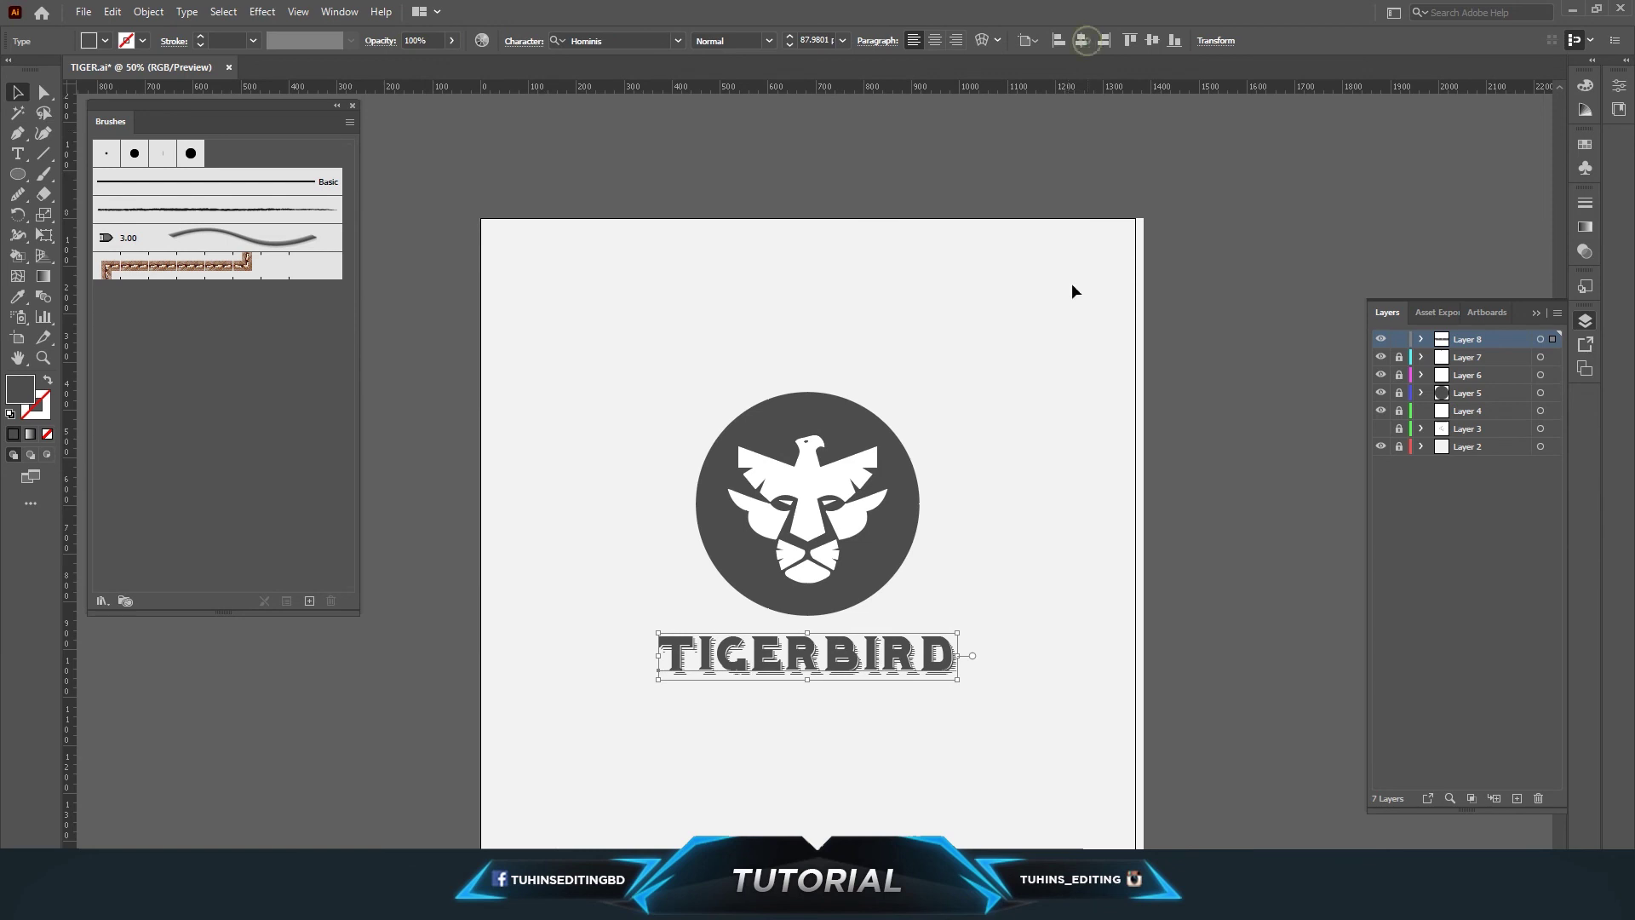
click(1029, 432)
Step: Zoom and scroll to inspect the finished logo, then select the title
scroll(1029, 433, down, 2)
scroll(1027, 433, down, 1)
scroll(1027, 432, up, 2)
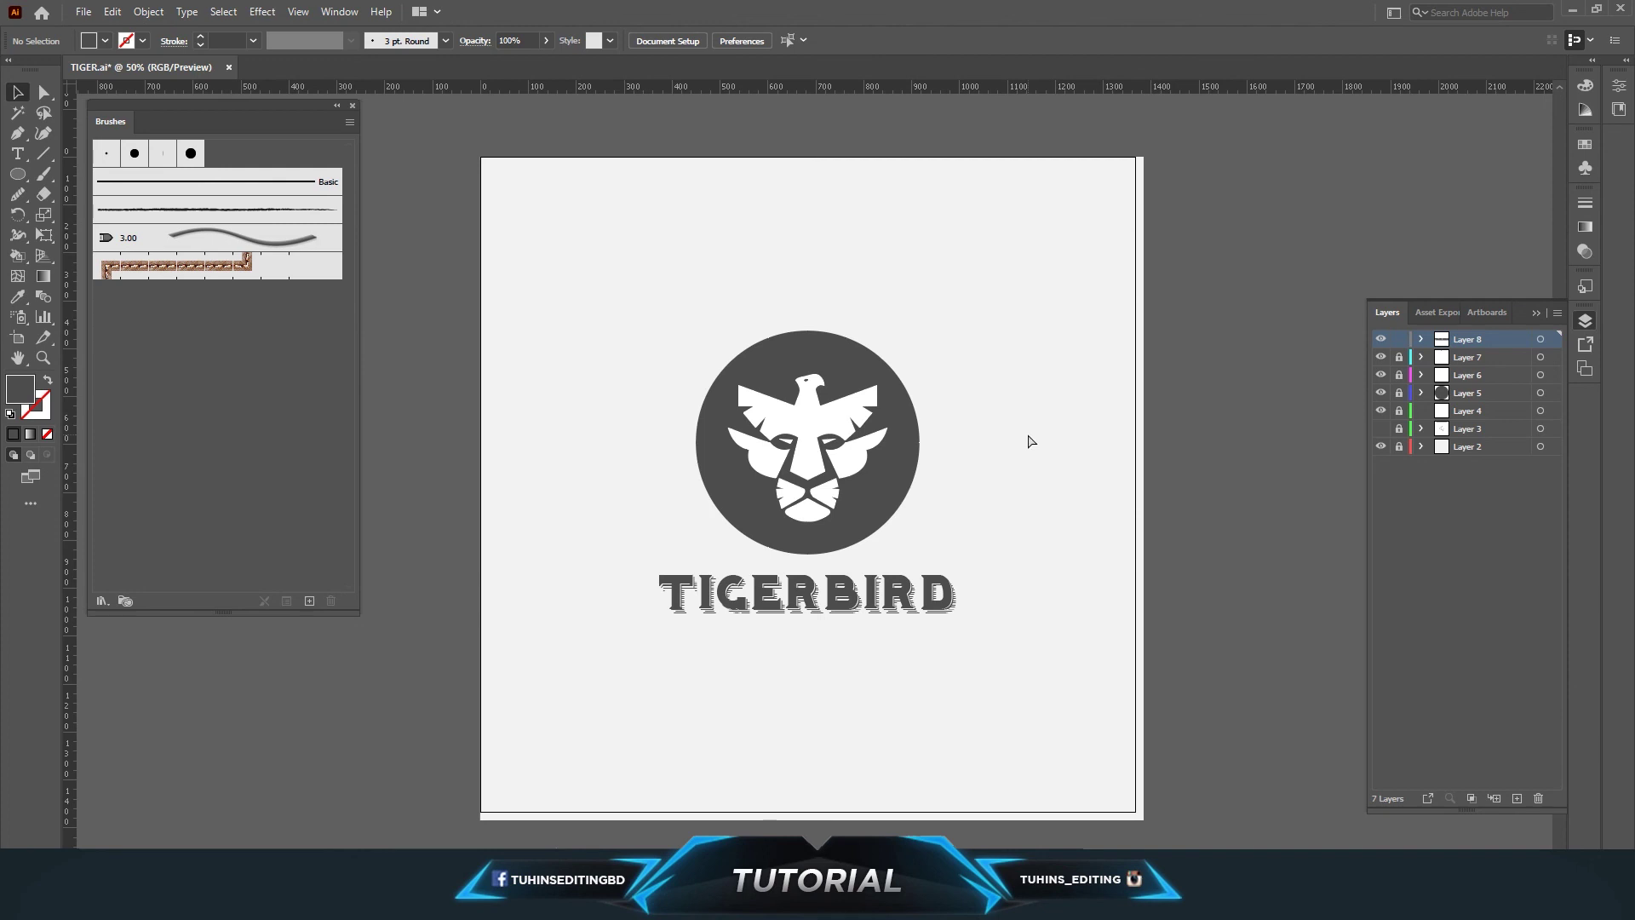
key(ctrl+plus)
scroll(1028, 432, up, 1)
scroll(912, 541, up, 1)
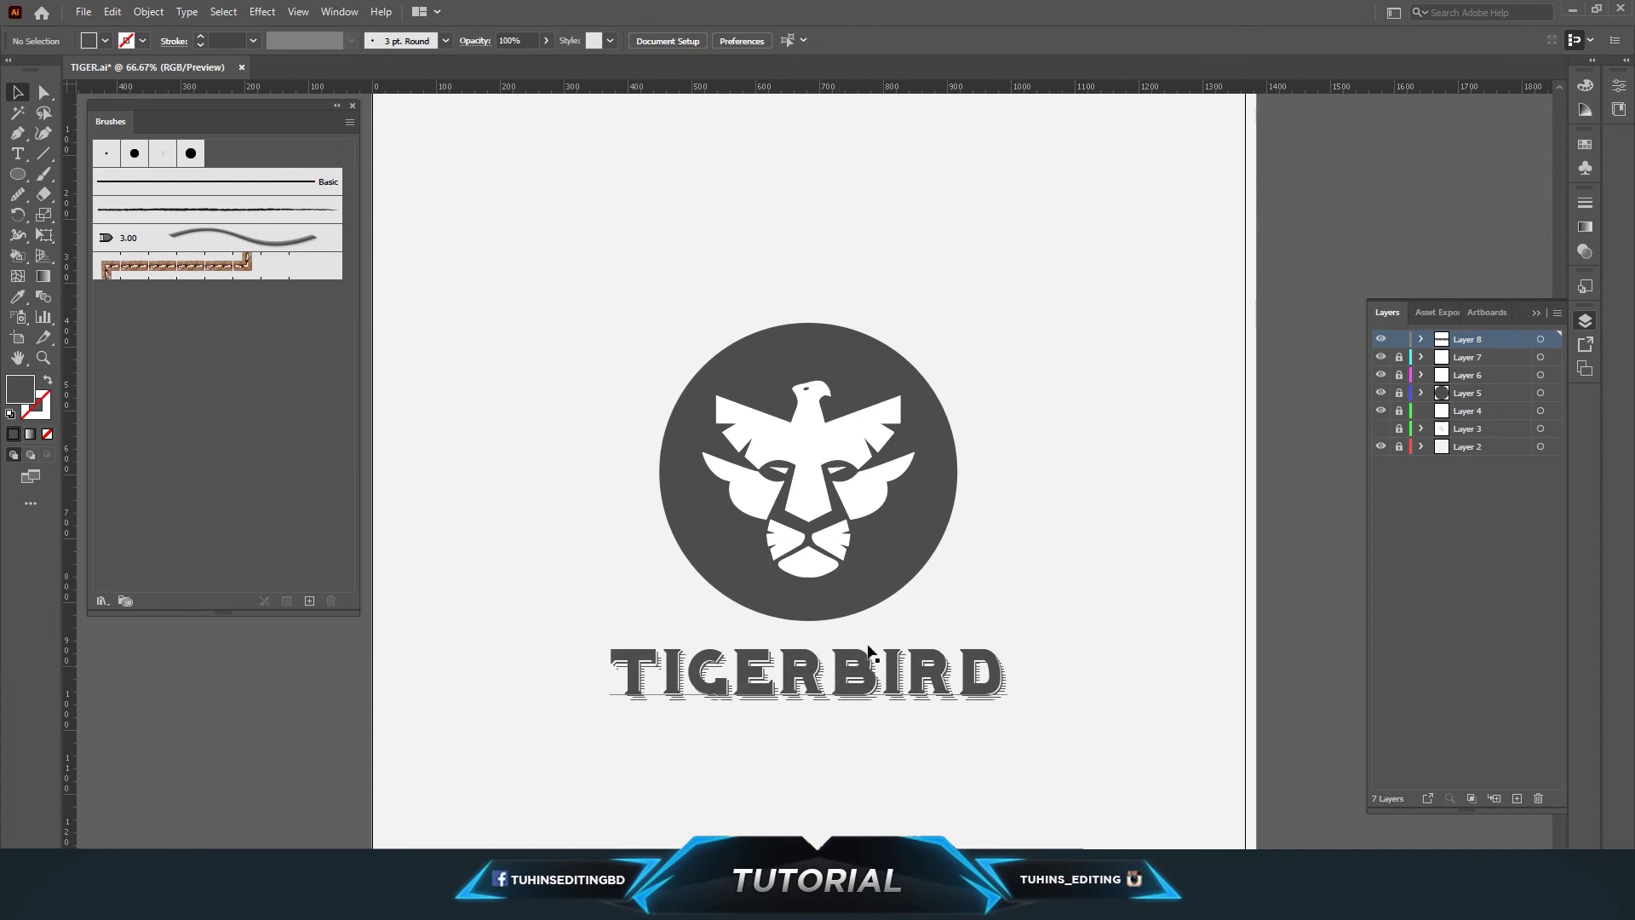
key(ctrl+minus)
scroll(920, 630, up, 3)
click(846, 697)
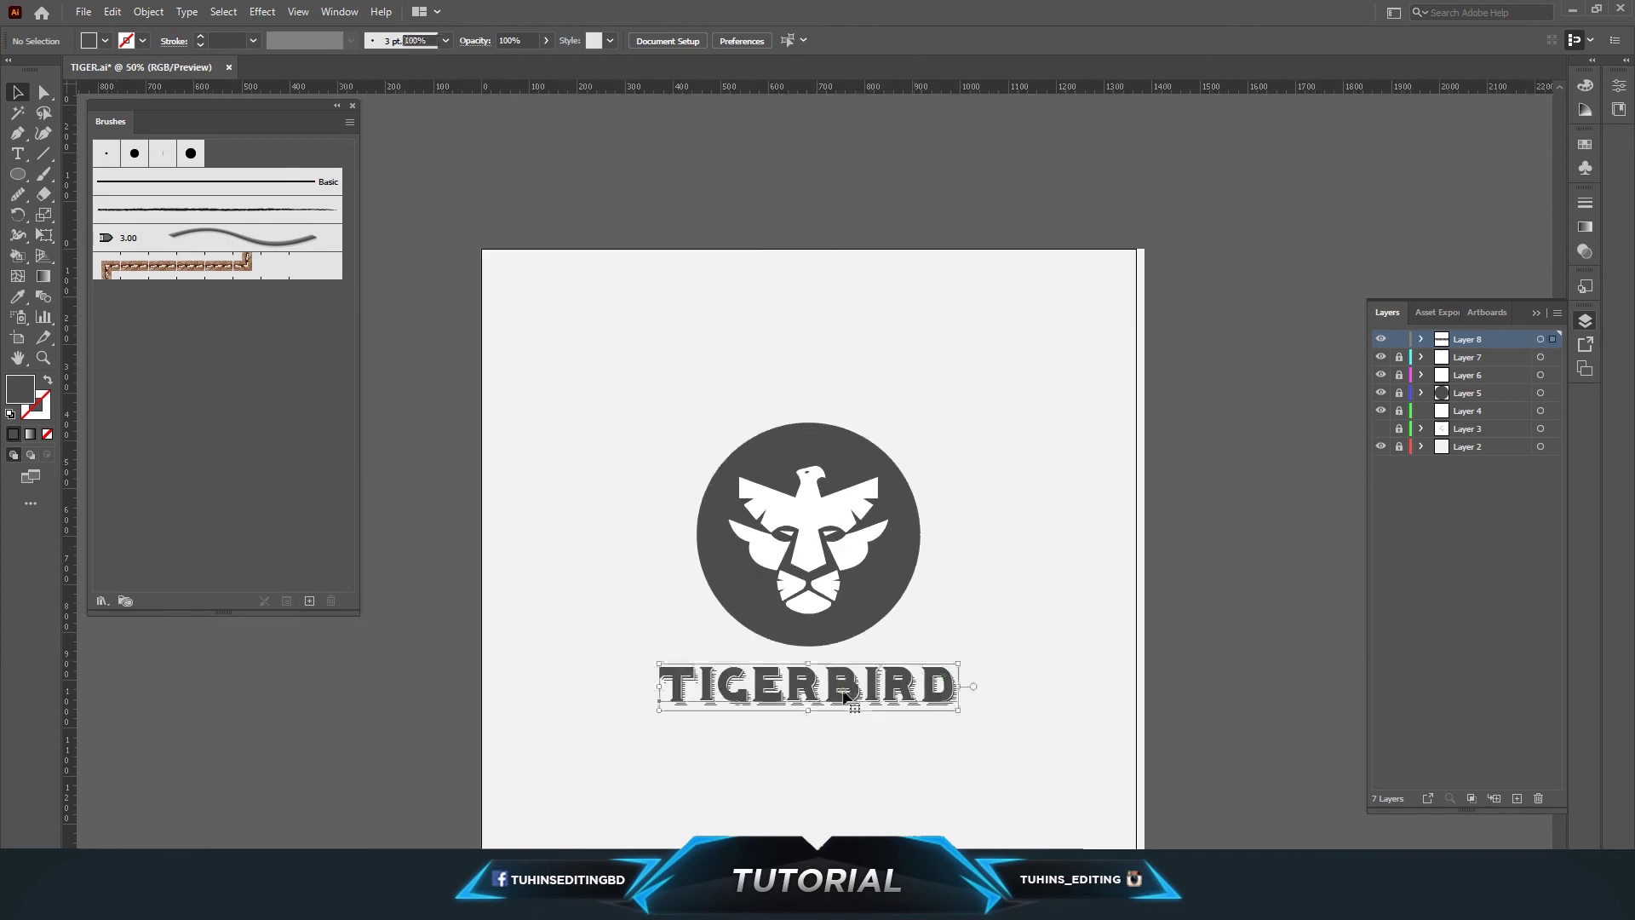